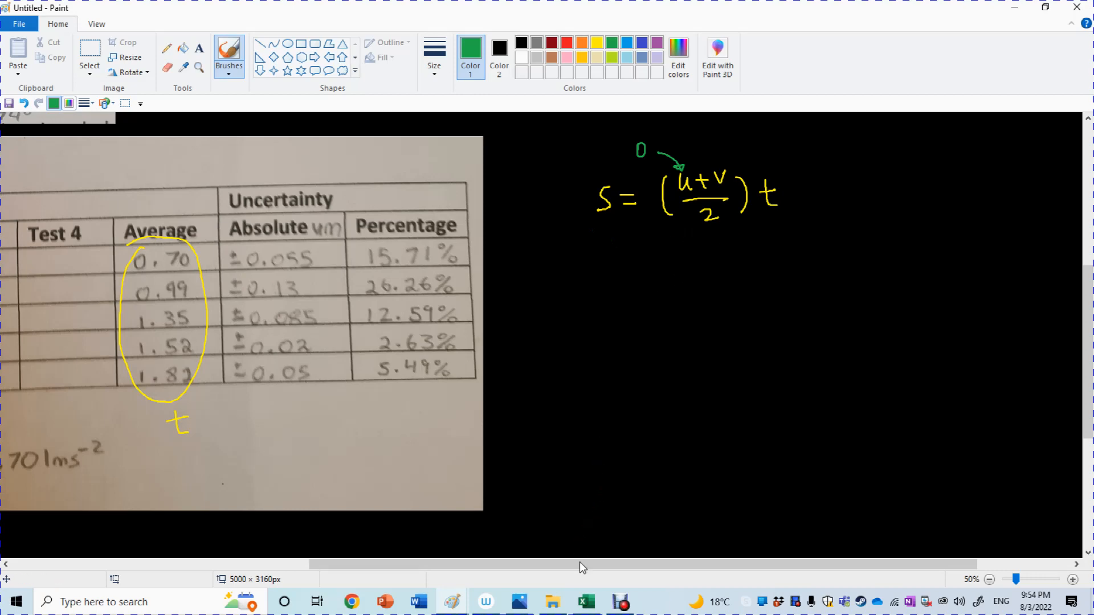
# Label s as x and t as y beneath the first equation with green handwritten letters and upward arrows.
pyautogui.moveTo(579, 561)
pyautogui.mouseDown()
pyautogui.moveTo(595, 565)
pyautogui.moveTo(441, 609)
pyautogui.moveTo(311, 612)
pyautogui.moveTo(578, 608)
pyautogui.moveTo(577, 562)
pyautogui.mouseUp()
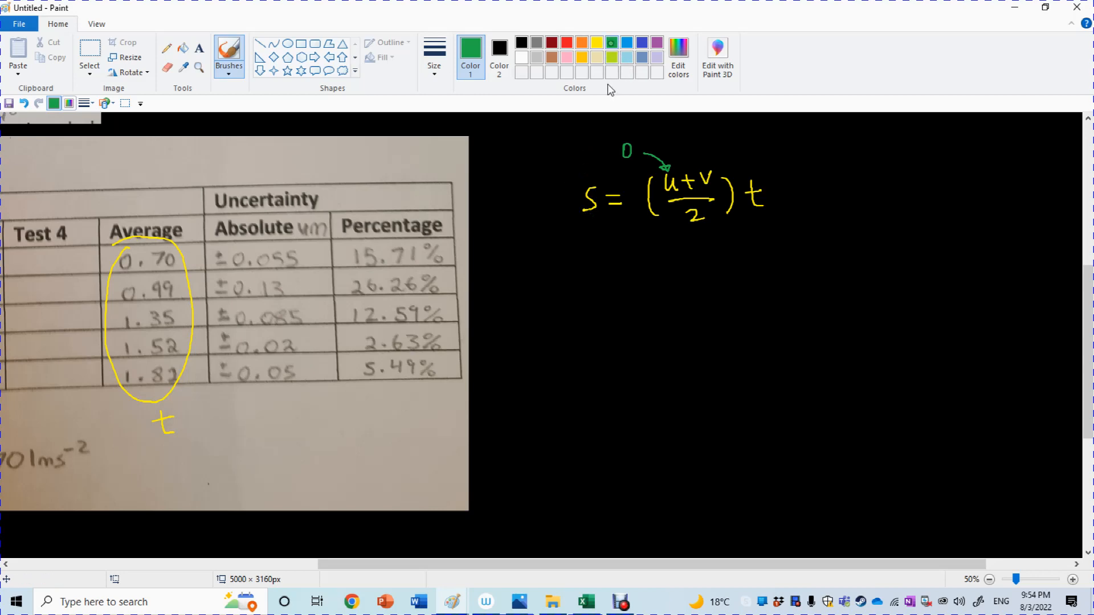
pyautogui.moveTo(588, 223); pyautogui.dragTo(588, 247)
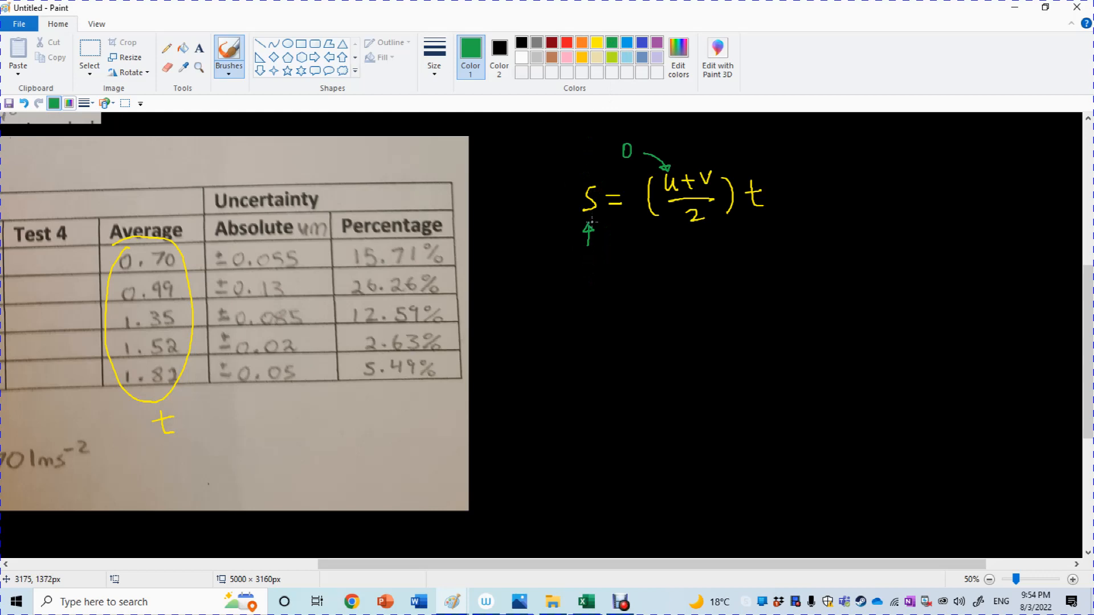
pyautogui.moveTo(581, 258); pyautogui.dragTo(593, 272)
pyautogui.moveTo(758, 230)
pyautogui.mouseDown()
pyautogui.moveTo(764, 221)
pyautogui.moveTo(770, 271)
pyautogui.mouseUp()
pyautogui.moveTo(777, 257); pyautogui.dragTo(771, 282)
pyautogui.click(752, 292)
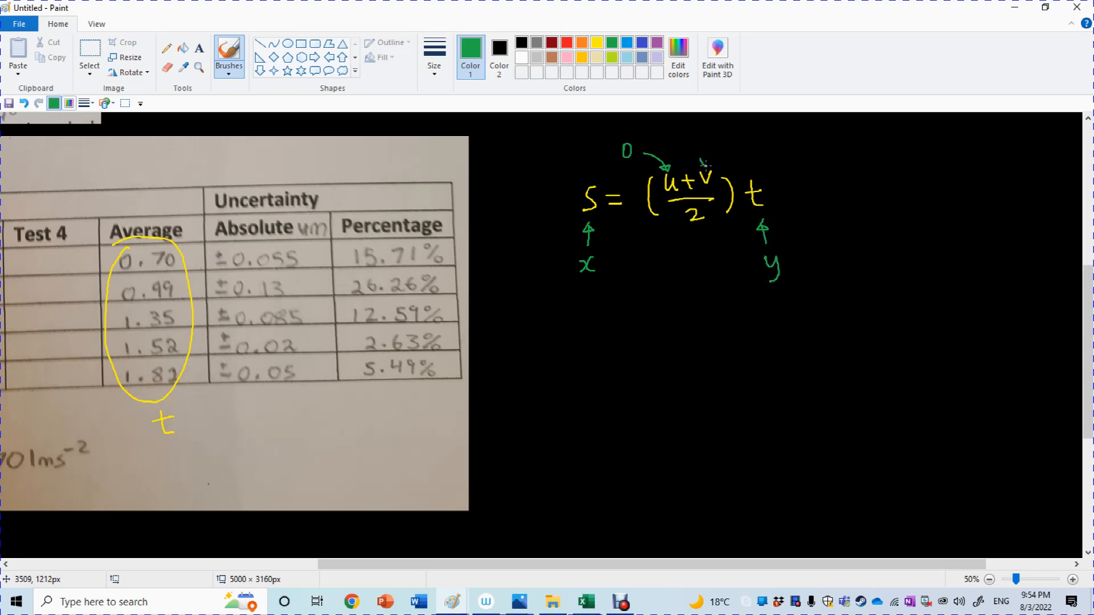
# Annotate v in the first equation with a green arrow and the handwritten note "NOT a constant!".
pyautogui.moveTo(704, 163); pyautogui.dragTo(736, 146)
pyautogui.moveTo(749, 149)
pyautogui.mouseDown()
pyautogui.moveTo(756, 137)
pyautogui.moveTo(803, 146)
pyautogui.moveTo(915, 140)
pyautogui.mouseUp()
pyautogui.click(916, 144)
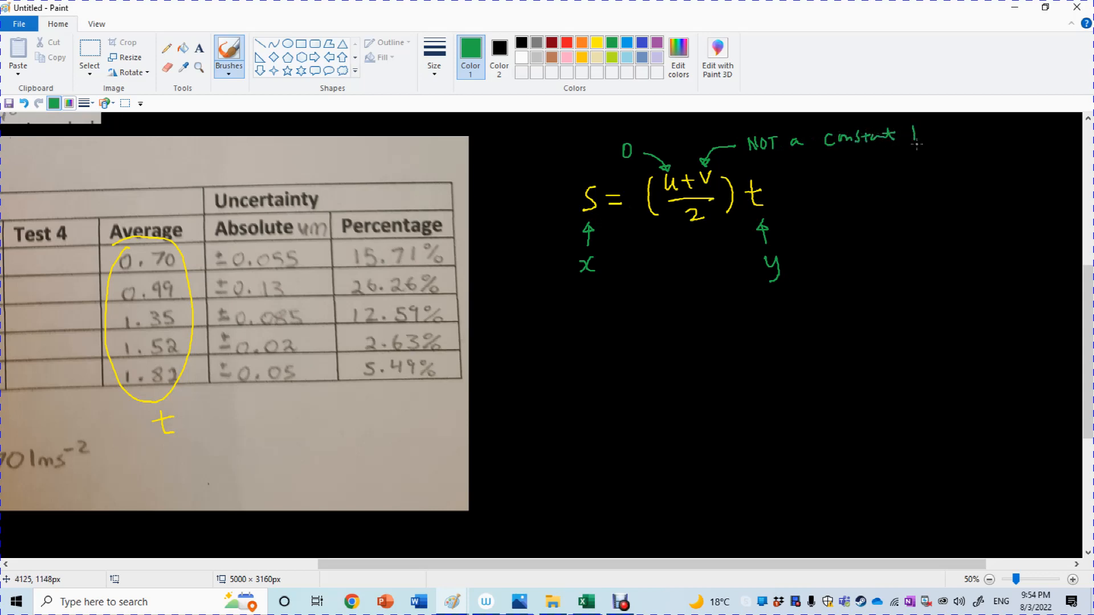
# Draw a large orange cross beside the first equation to mark it as unsuitable.
pyautogui.click(582, 42)
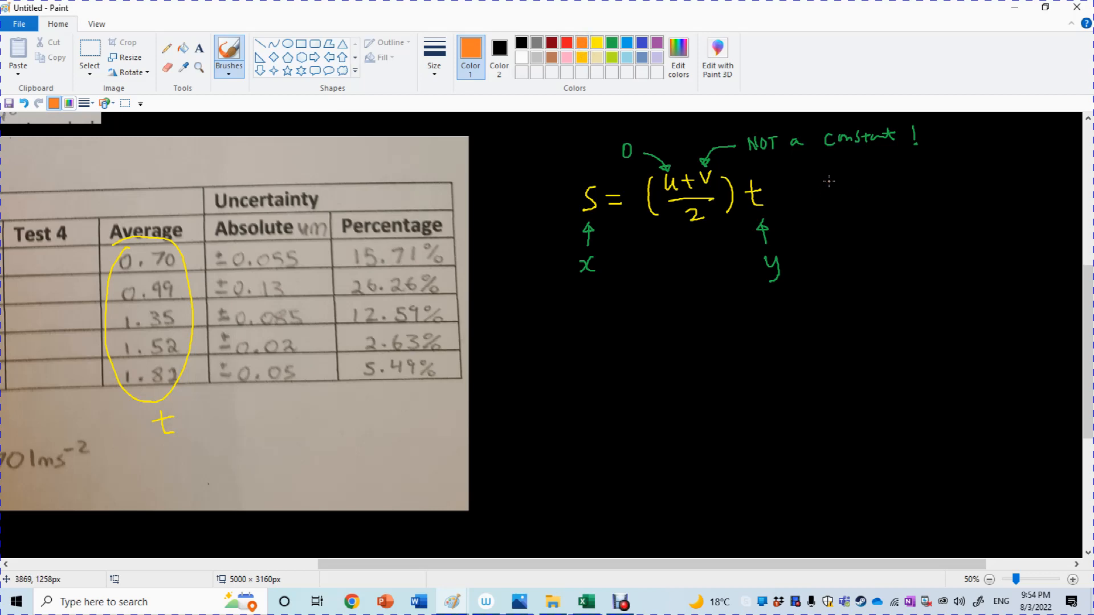
pyautogui.moveTo(839, 173); pyautogui.dragTo(811, 214)
pyautogui.moveTo(807, 176); pyautogui.dragTo(848, 214)
pyautogui.click(821, 265)
# Handwrite the equation s = ut + ½at² in yellow below the crossed-out equation.
pyautogui.click(597, 43)
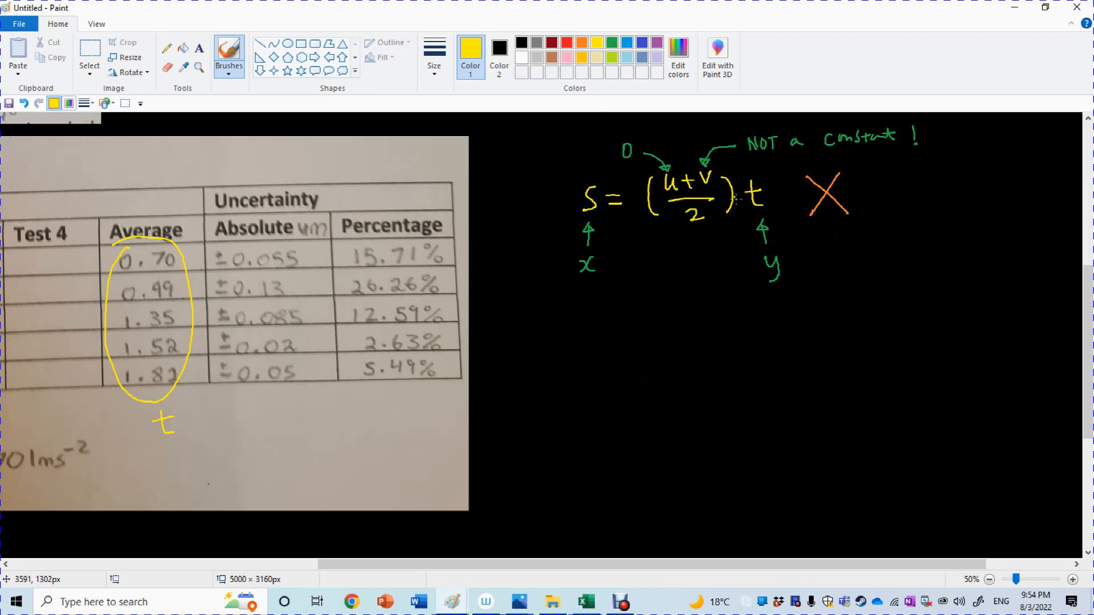
pyautogui.moveTo(612, 340); pyautogui.dragTo(597, 363)
pyautogui.moveTo(630, 346)
pyautogui.mouseDown()
pyautogui.moveTo(644, 345)
pyautogui.moveTo(644, 358)
pyautogui.moveTo(692, 356)
pyautogui.mouseUp()
pyautogui.moveTo(696, 342); pyautogui.dragTo(713, 341)
pyautogui.moveTo(705, 334); pyautogui.dragTo(709, 355)
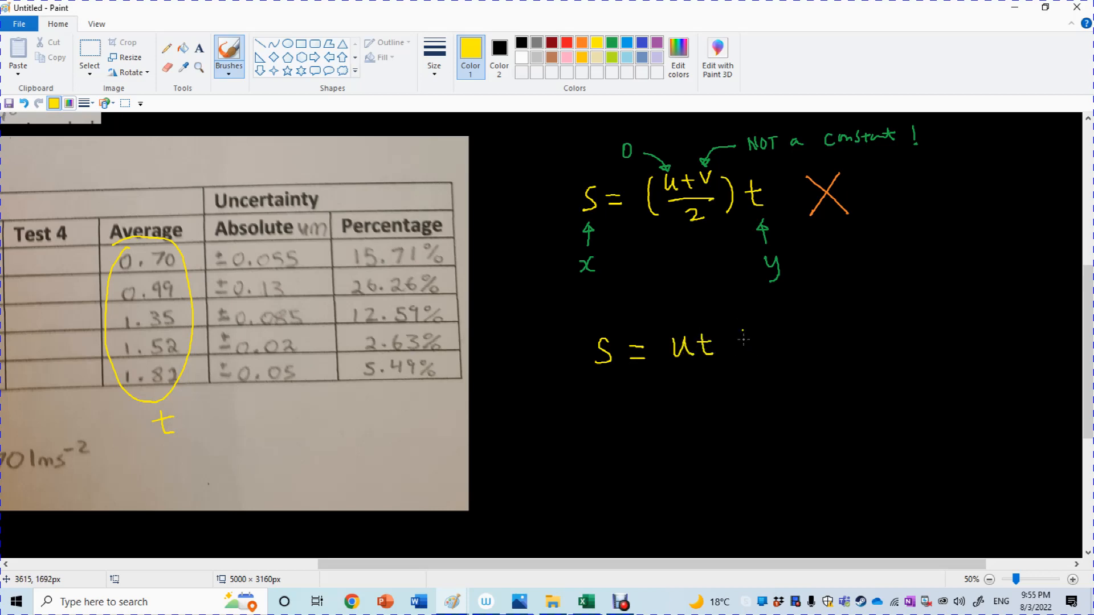
pyautogui.moveTo(727, 345)
pyautogui.mouseDown()
pyautogui.moveTo(745, 345)
pyautogui.moveTo(736, 356)
pyautogui.mouseUp()
pyautogui.moveTo(759, 328); pyautogui.dragTo(770, 344)
pyautogui.moveTo(759, 353)
pyautogui.mouseDown()
pyautogui.moveTo(762, 363)
pyautogui.moveTo(797, 356)
pyautogui.mouseUp()
pyautogui.moveTo(795, 343)
pyautogui.mouseDown()
pyautogui.moveTo(813, 342)
pyautogui.moveTo(807, 357)
pyautogui.moveTo(827, 333)
pyautogui.mouseUp()
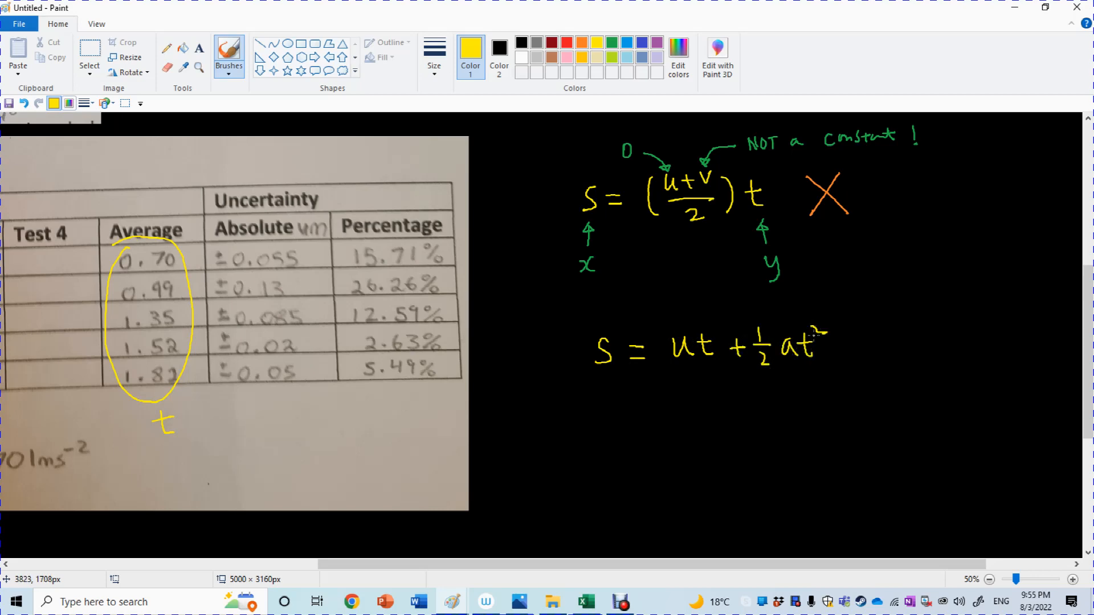
pyautogui.click(620, 607)
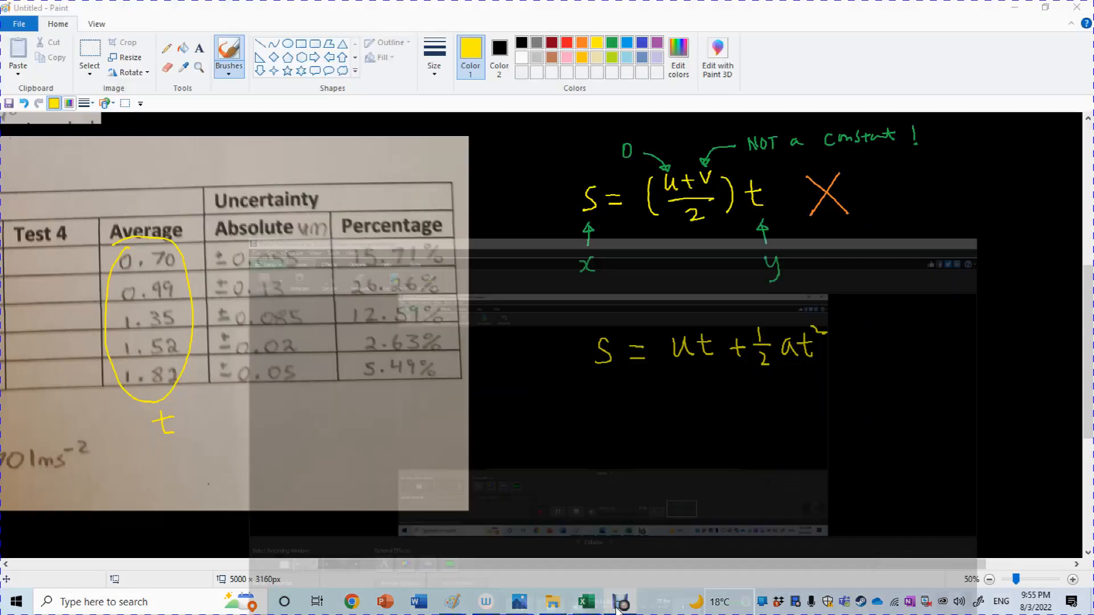
pyautogui.click(619, 609)
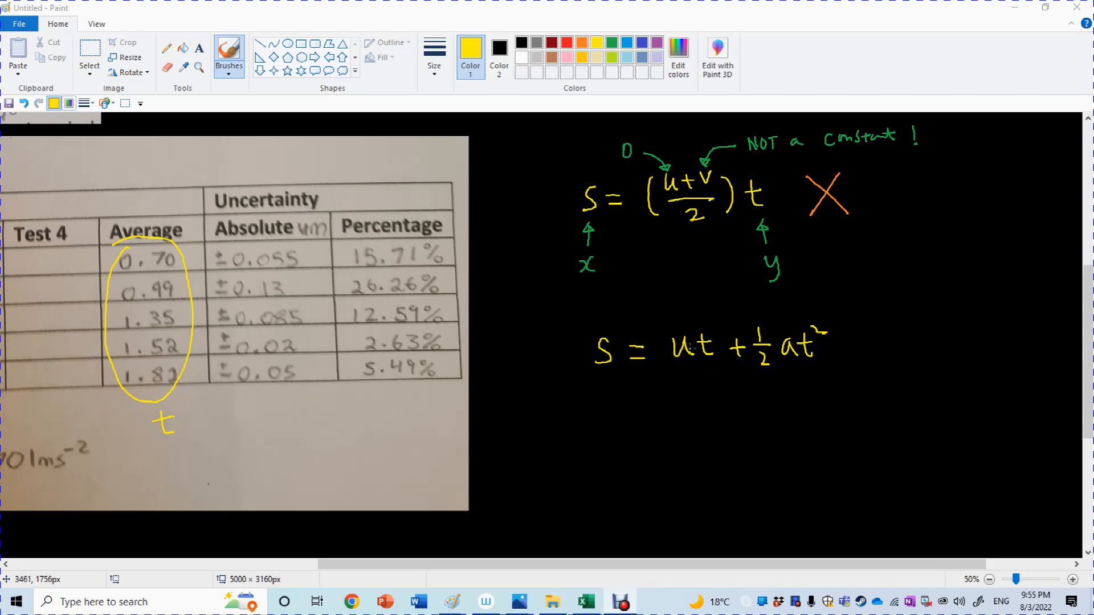
# Mark u in the second equation as 0 with a green arrow drawn from above.
pyautogui.click(610, 44)
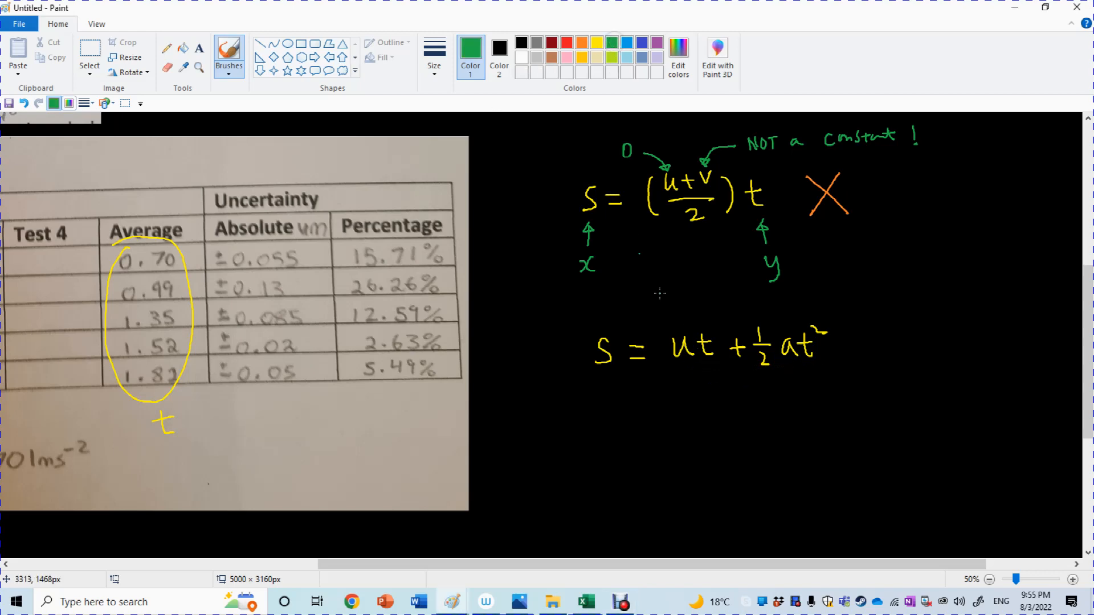
pyautogui.moveTo(681, 331)
pyautogui.mouseDown()
pyautogui.moveTo(669, 322)
pyautogui.moveTo(678, 330)
pyautogui.mouseUp()
pyautogui.moveTo(661, 287); pyautogui.dragTo(655, 291)
# Label a in the second equation "constant" in green with an arrow pointing up to it.
pyautogui.moveTo(708, 564); pyautogui.dragTo(591, 564)
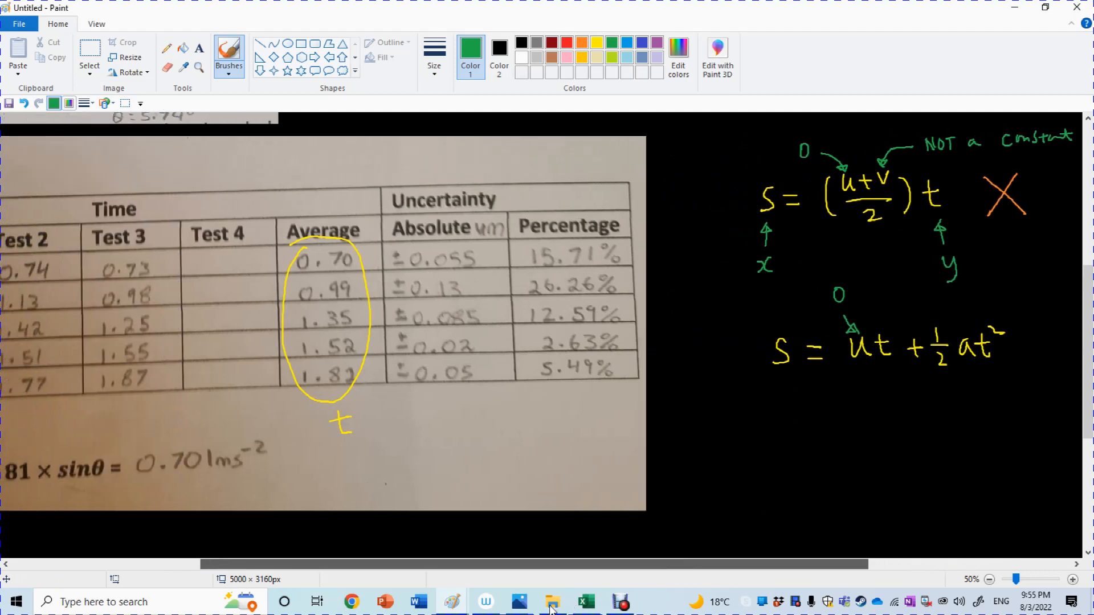
pyautogui.moveTo(552, 609); pyautogui.dragTo(710, 516)
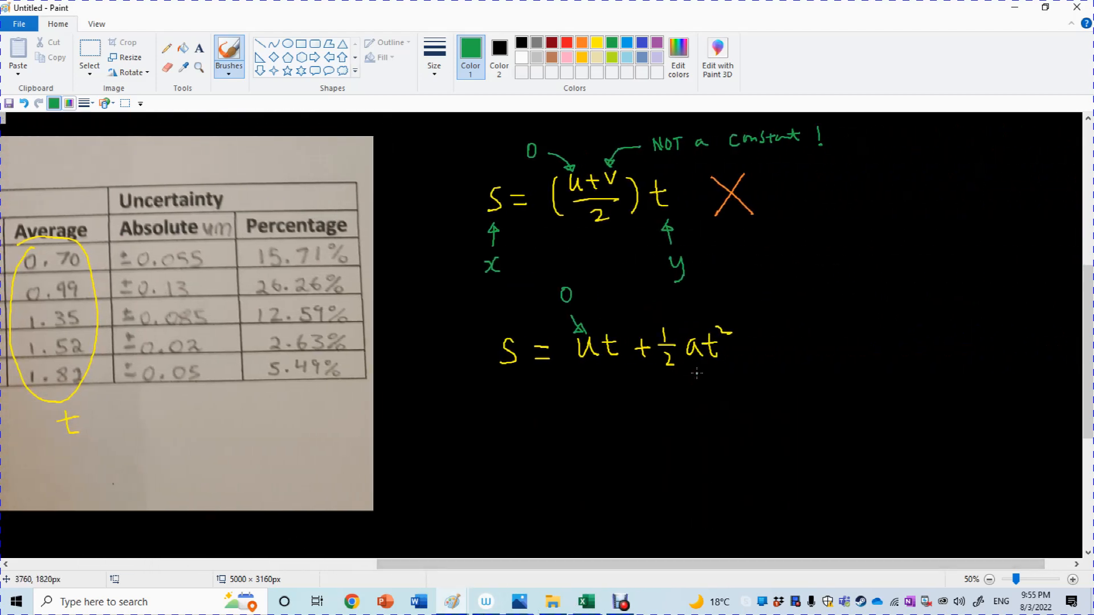
pyautogui.moveTo(694, 371)
pyautogui.mouseDown()
pyautogui.moveTo(694, 416)
pyautogui.moveTo(729, 417)
pyautogui.moveTo(727, 406)
pyautogui.mouseUp()
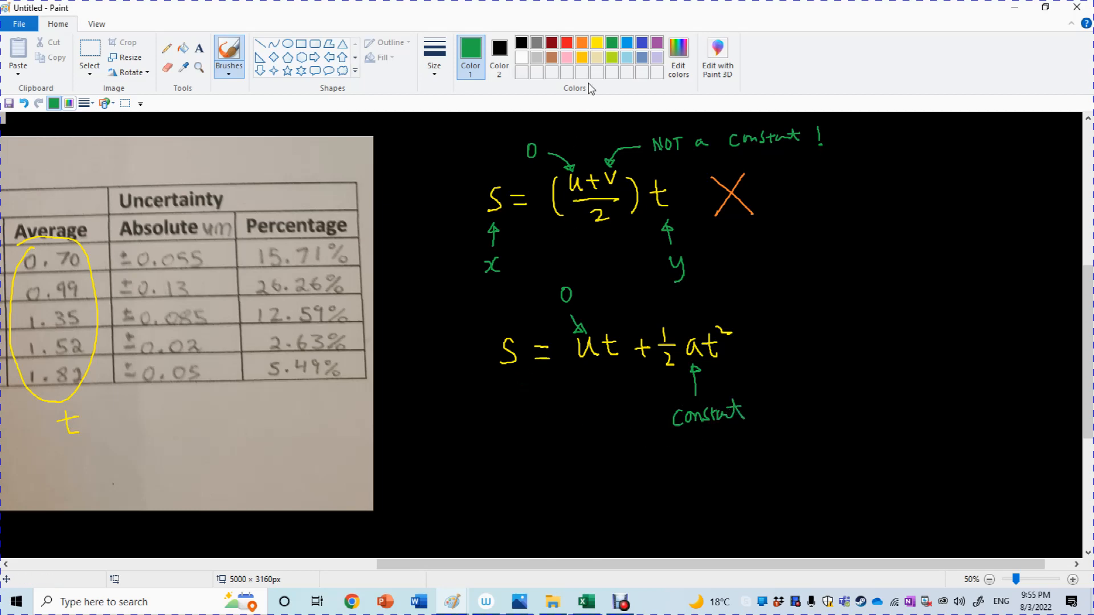
# Label s as x and t² as y in green on the second equation, and add an orange tick beside it.
pyautogui.click(596, 43)
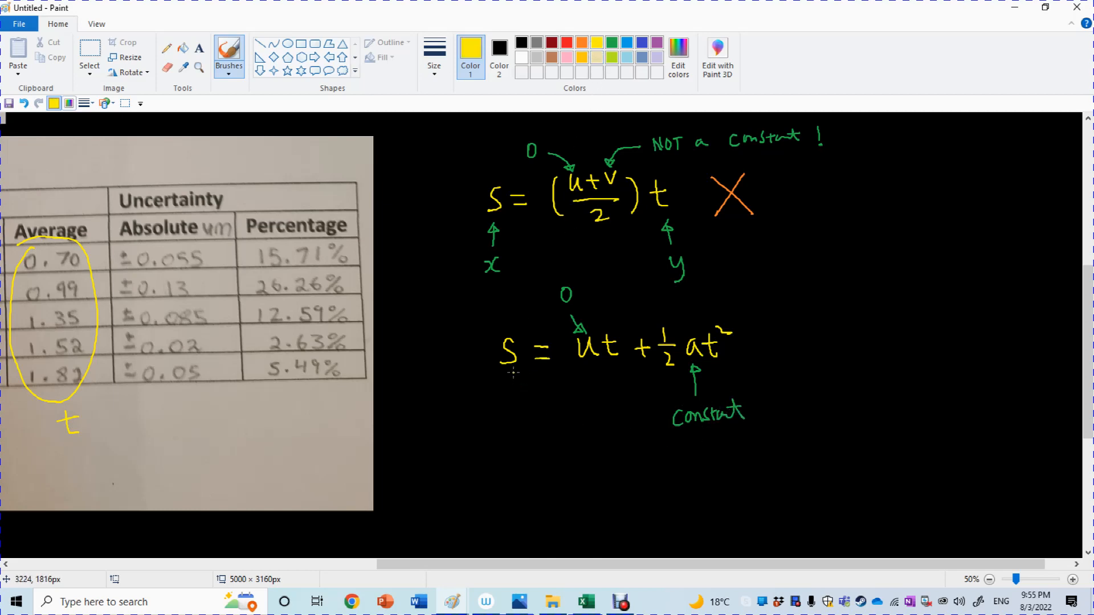
pyautogui.click(612, 43)
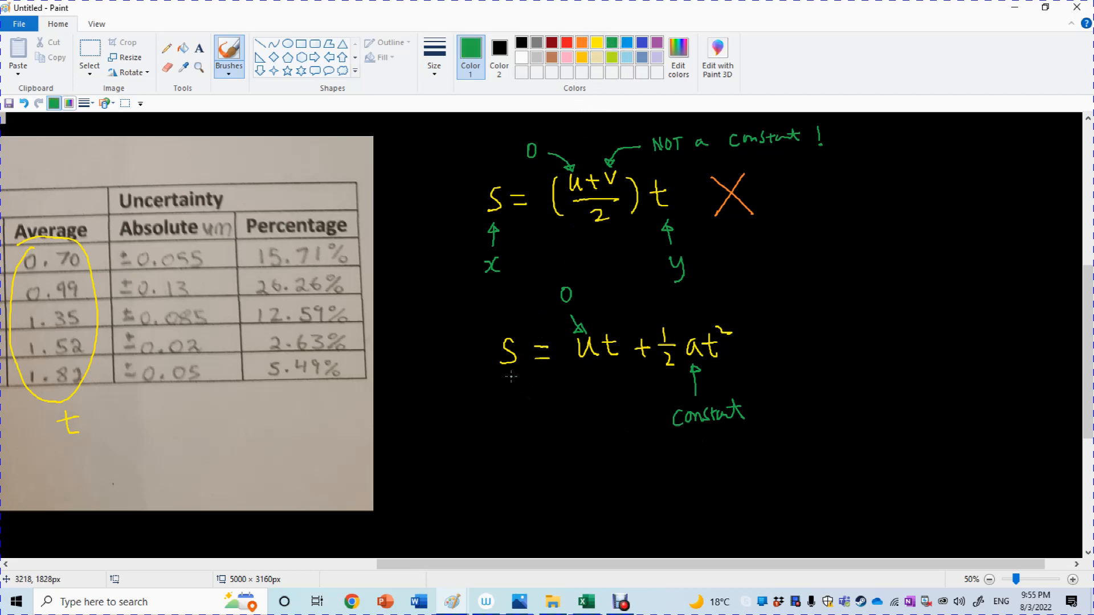
pyautogui.moveTo(506, 388)
pyautogui.mouseDown()
pyautogui.moveTo(507, 425)
pyautogui.moveTo(524, 425)
pyautogui.mouseUp()
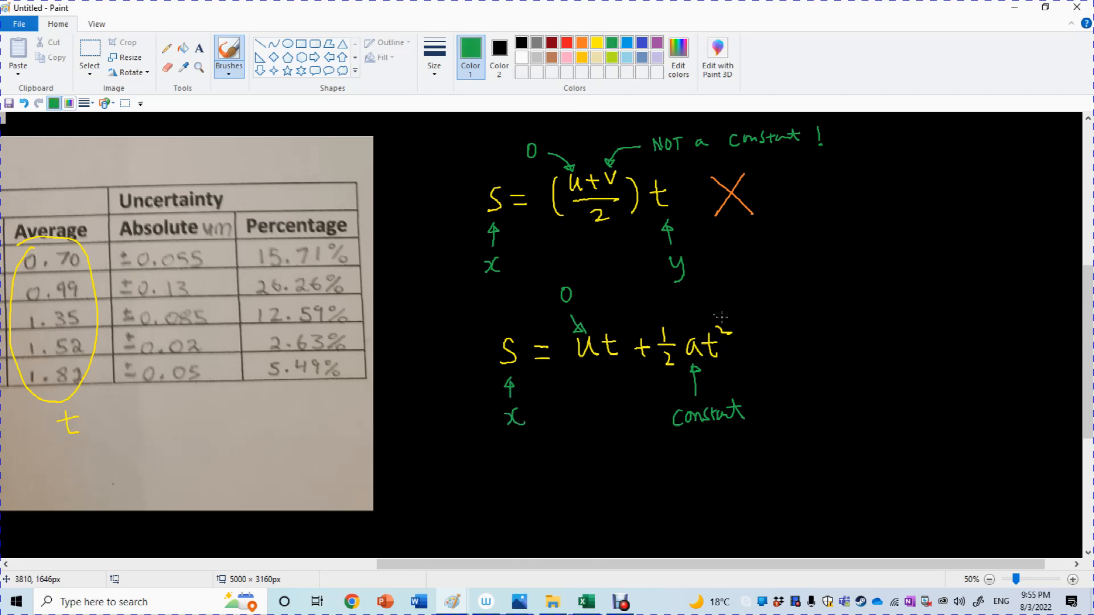
pyautogui.moveTo(737, 348)
pyautogui.mouseDown()
pyautogui.moveTo(733, 359)
pyautogui.moveTo(761, 354)
pyautogui.mouseUp()
pyautogui.moveTo(767, 344); pyautogui.dragTo(762, 363)
pyautogui.click(581, 43)
pyautogui.moveTo(821, 329); pyautogui.dragTo(871, 302)
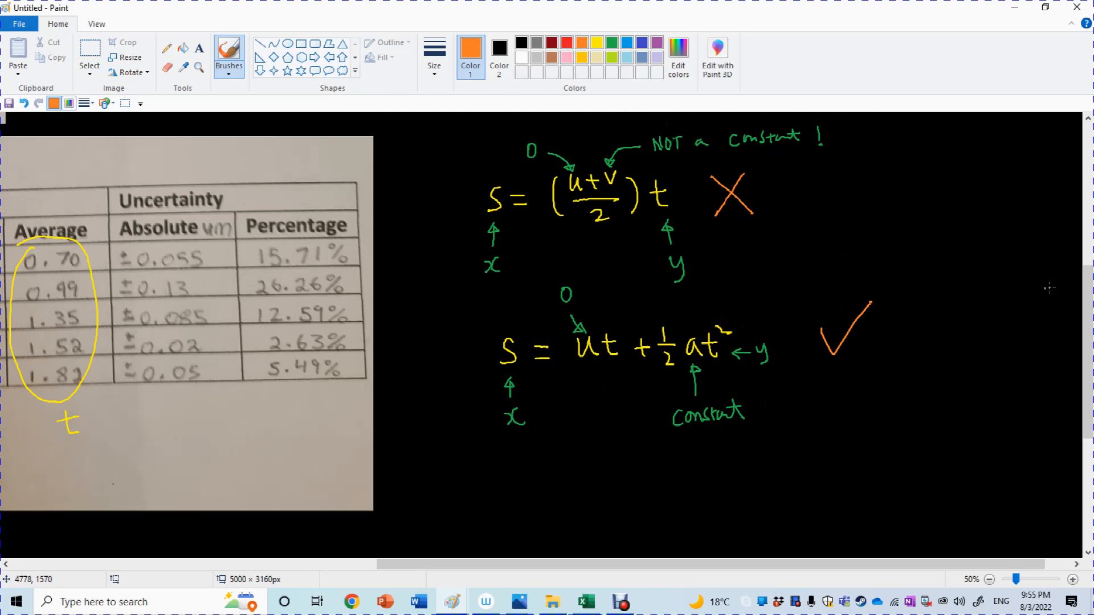
# Handwrite the rearranged equation t² = 2s/a in yellow below the ticked equation.
pyautogui.scroll(-5, 968, 375)
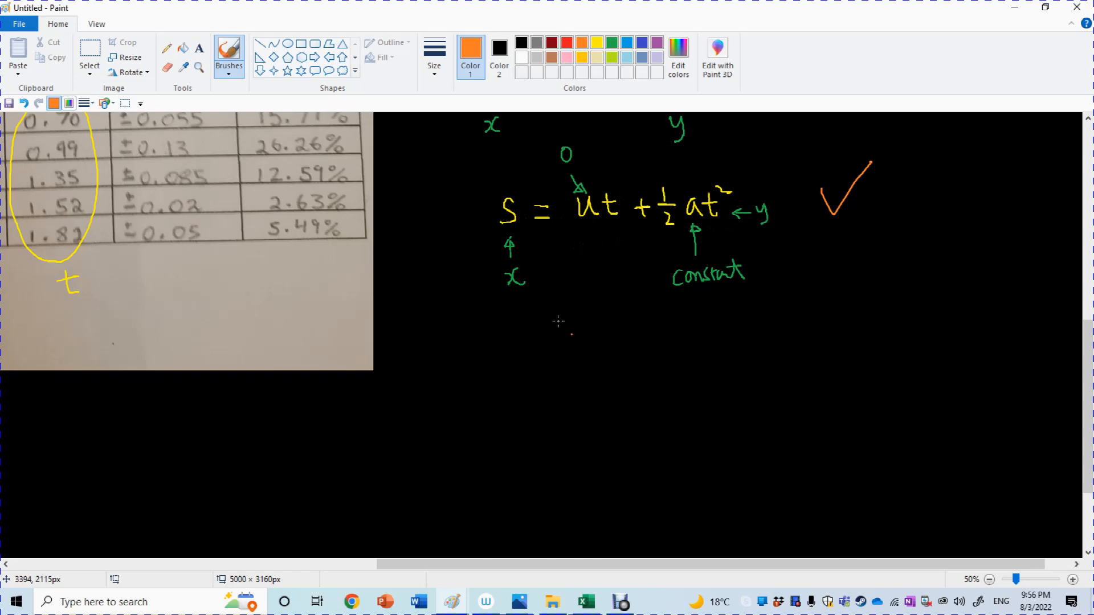
pyautogui.click(596, 43)
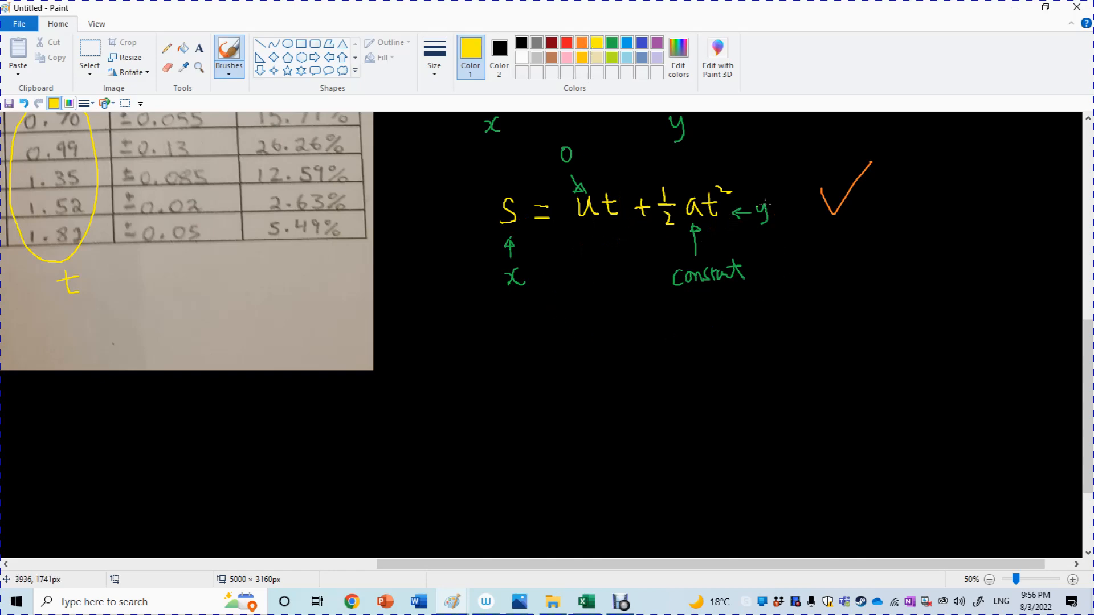
pyautogui.click(752, 303)
pyautogui.moveTo(519, 348)
pyautogui.mouseDown()
pyautogui.moveTo(536, 348)
pyautogui.moveTo(530, 362)
pyautogui.moveTo(542, 339)
pyautogui.mouseUp()
pyautogui.moveTo(570, 344)
pyautogui.mouseDown()
pyautogui.moveTo(645, 342)
pyautogui.moveTo(667, 352)
pyautogui.moveTo(661, 372)
pyautogui.mouseUp()
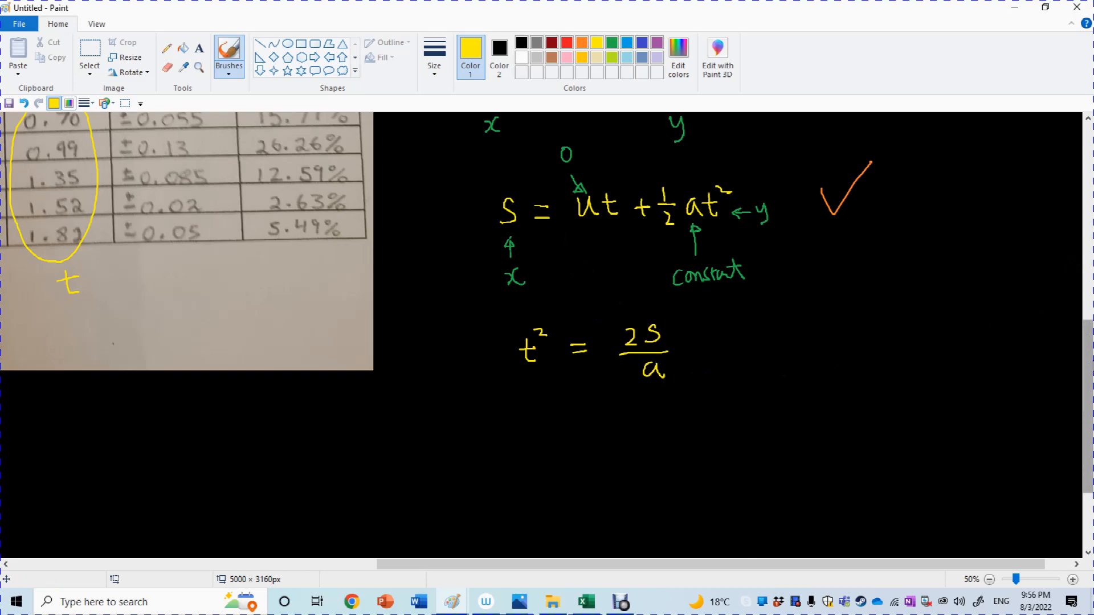
# Draw a yellow arrow down and to the left from t² = 2s/a and write the substitutions t = y, s = x at its end.
pyautogui.scroll(-3, 1087, 405)
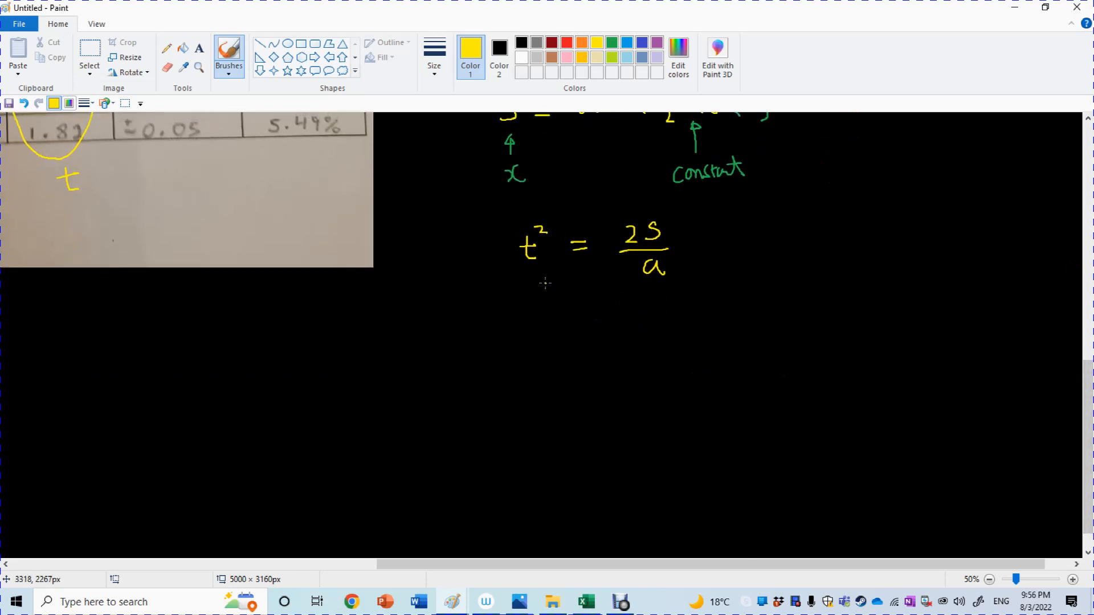
pyautogui.moveTo(545, 283)
pyautogui.mouseDown()
pyautogui.moveTo(502, 328)
pyautogui.moveTo(518, 330)
pyautogui.mouseUp()
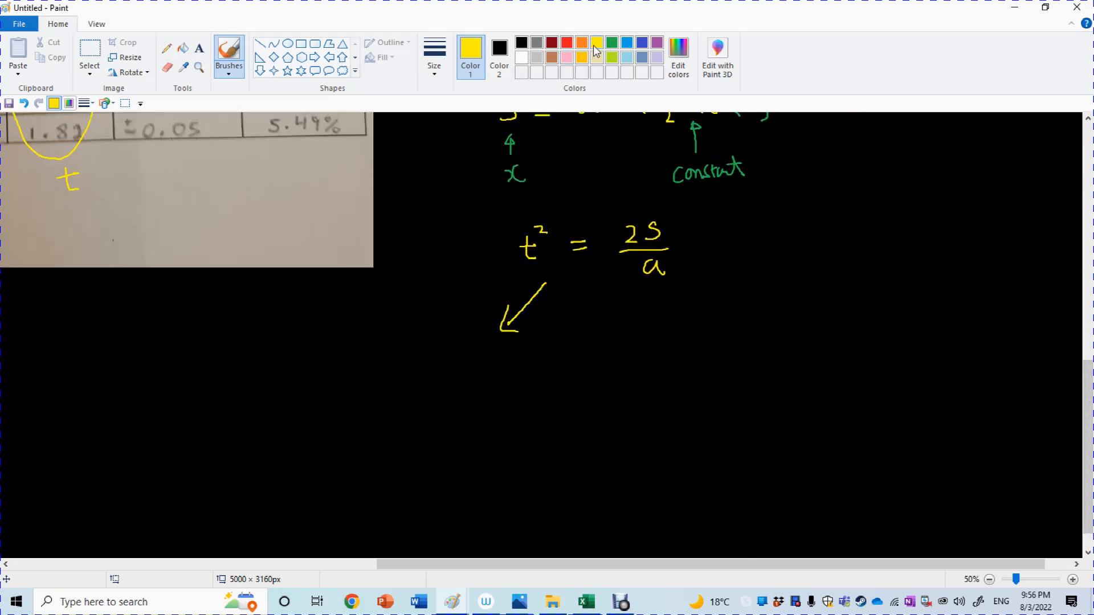
pyautogui.click(510, 297)
pyautogui.moveTo(403, 345); pyautogui.dragTo(417, 345)
pyautogui.moveTo(411, 338)
pyautogui.mouseDown()
pyautogui.moveTo(413, 357)
pyautogui.moveTo(431, 344)
pyautogui.mouseUp()
pyautogui.moveTo(422, 351); pyautogui.dragTo(433, 351)
pyautogui.moveTo(437, 341); pyautogui.dragTo(440, 366)
pyautogui.moveTo(466, 358)
pyautogui.mouseDown()
pyautogui.moveTo(464, 367)
pyautogui.moveTo(495, 360)
pyautogui.mouseUp()
pyautogui.moveTo(510, 350); pyautogui.dragTo(519, 356)
pyautogui.moveTo(524, 344); pyautogui.dragTo(531, 362)
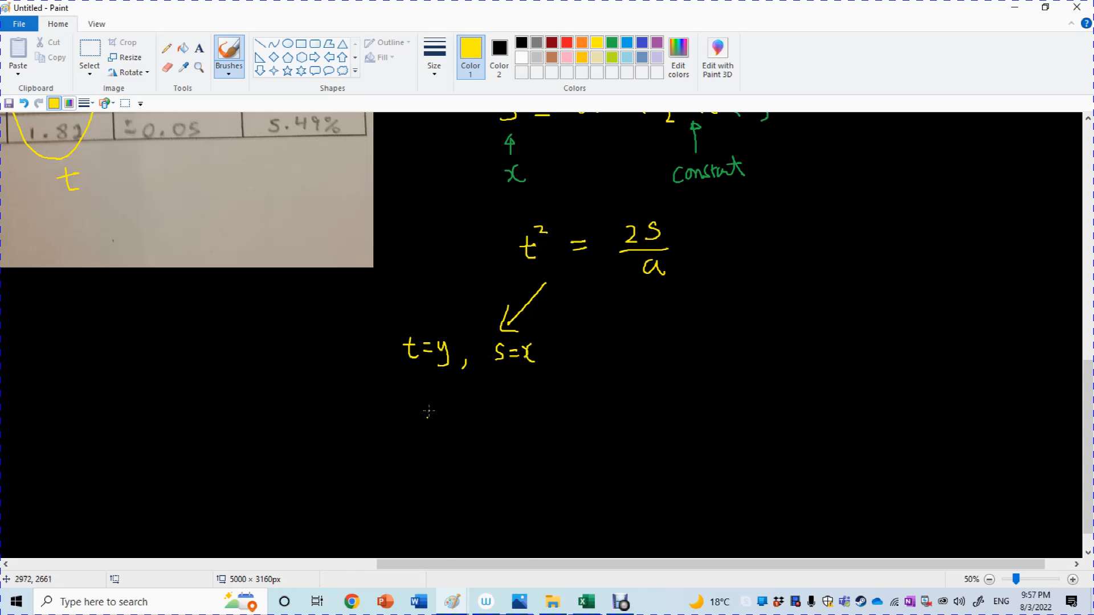
# Write y² = (2/a)x in yellow under the left-hand substitutions and label it "non-linear" in orange.
pyautogui.moveTo(421, 397); pyautogui.dragTo(425, 422)
pyautogui.moveTo(435, 390); pyautogui.dragTo(448, 395)
pyautogui.moveTo(450, 402); pyautogui.dragTo(459, 402)
pyautogui.moveTo(451, 409); pyautogui.dragTo(490, 402)
pyautogui.moveTo(472, 407)
pyautogui.mouseDown()
pyautogui.moveTo(494, 408)
pyautogui.moveTo(481, 426)
pyautogui.moveTo(493, 427)
pyautogui.mouseUp()
pyautogui.moveTo(501, 402)
pyautogui.mouseDown()
pyautogui.moveTo(507, 411)
pyautogui.moveTo(514, 401)
pyautogui.moveTo(512, 417)
pyautogui.mouseUp()
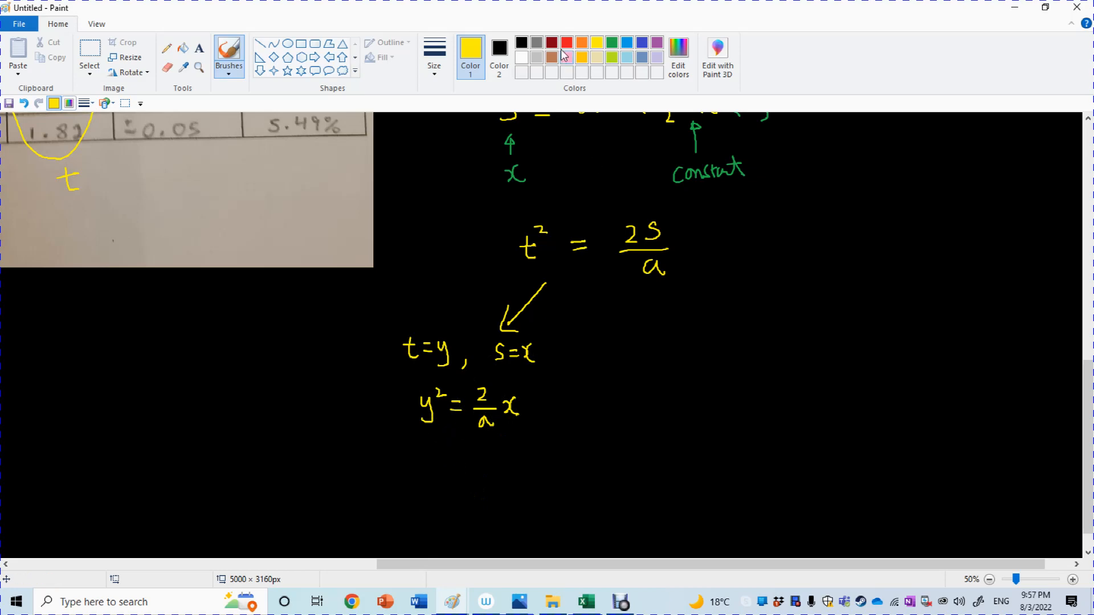
pyautogui.click(581, 44)
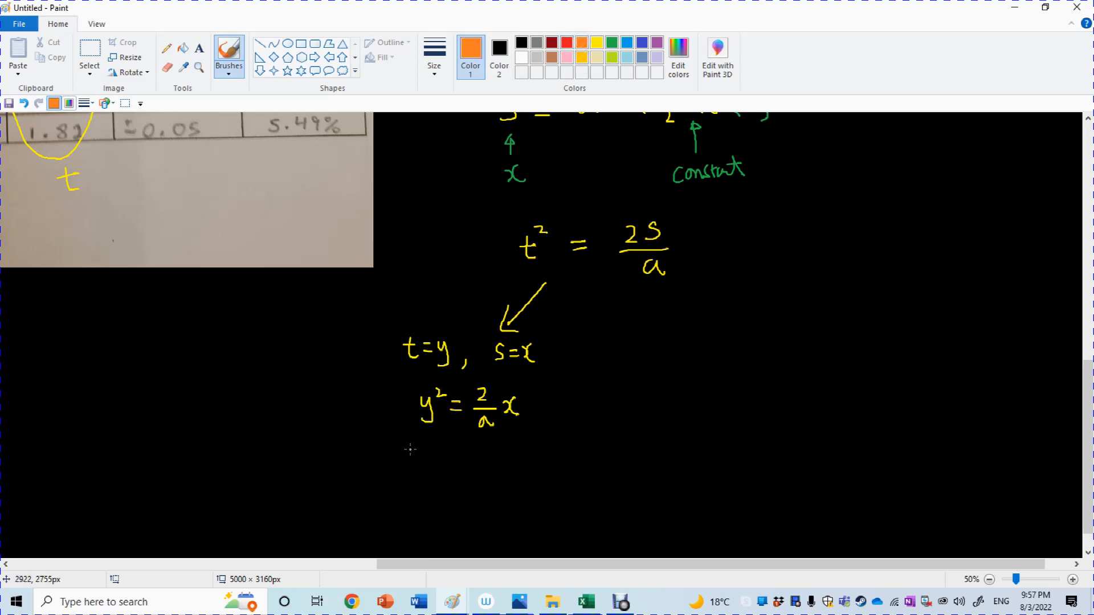
pyautogui.moveTo(410, 448)
pyautogui.mouseDown()
pyautogui.moveTo(415, 462)
pyautogui.moveTo(452, 460)
pyautogui.moveTo(465, 447)
pyautogui.moveTo(465, 467)
pyautogui.moveTo(516, 456)
pyautogui.mouseUp()
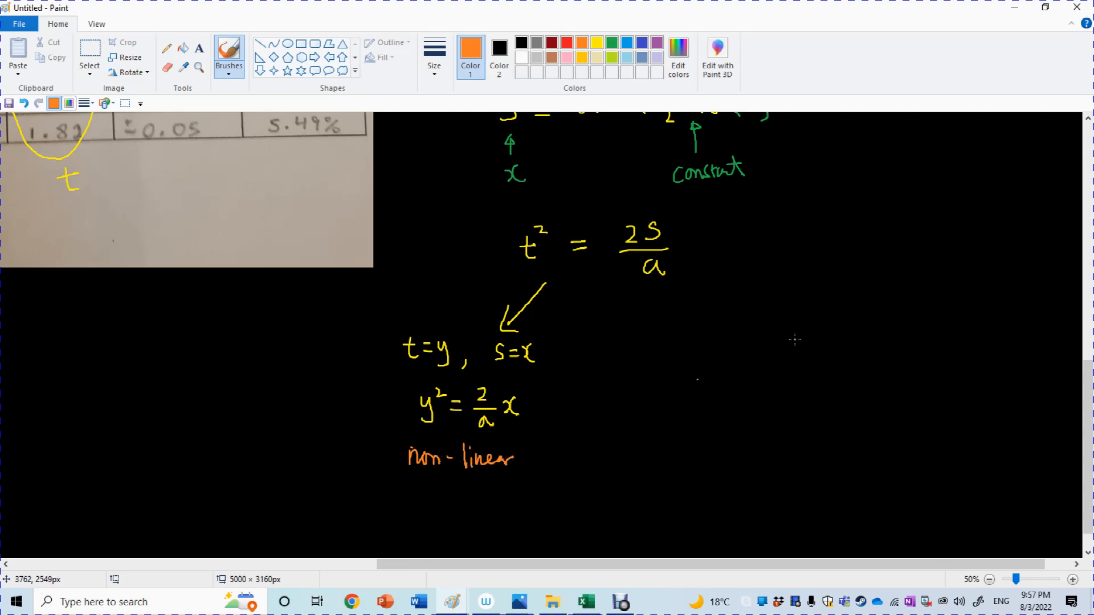
# Write y = √((2/a)x) in yellow beneath the "non-linear" label, with the root covering the whole term.
pyautogui.scroll(-1, 1088, 444)
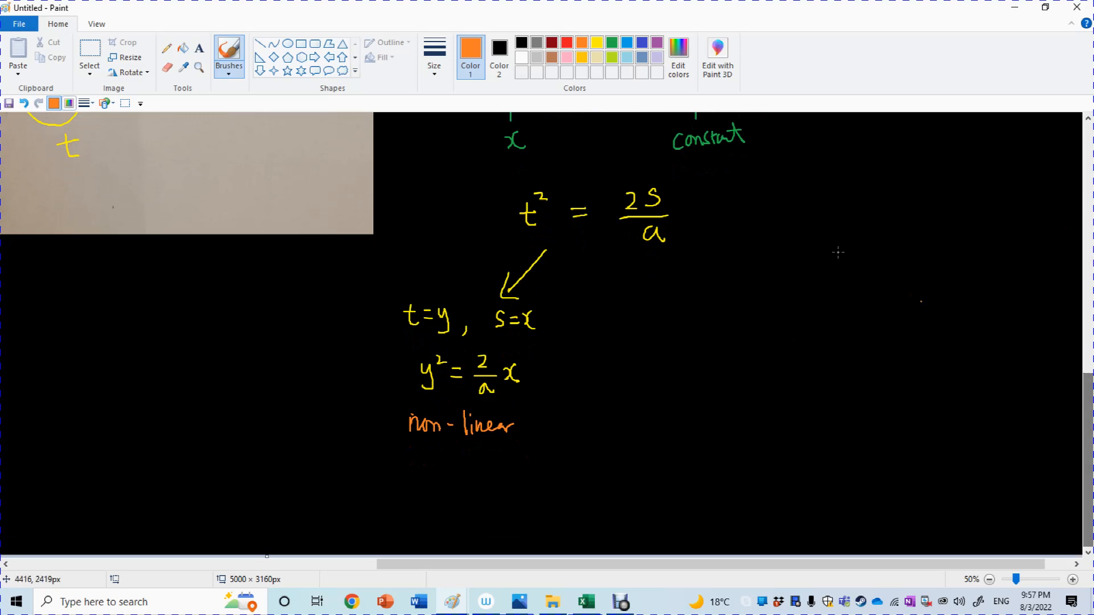
pyautogui.click(596, 43)
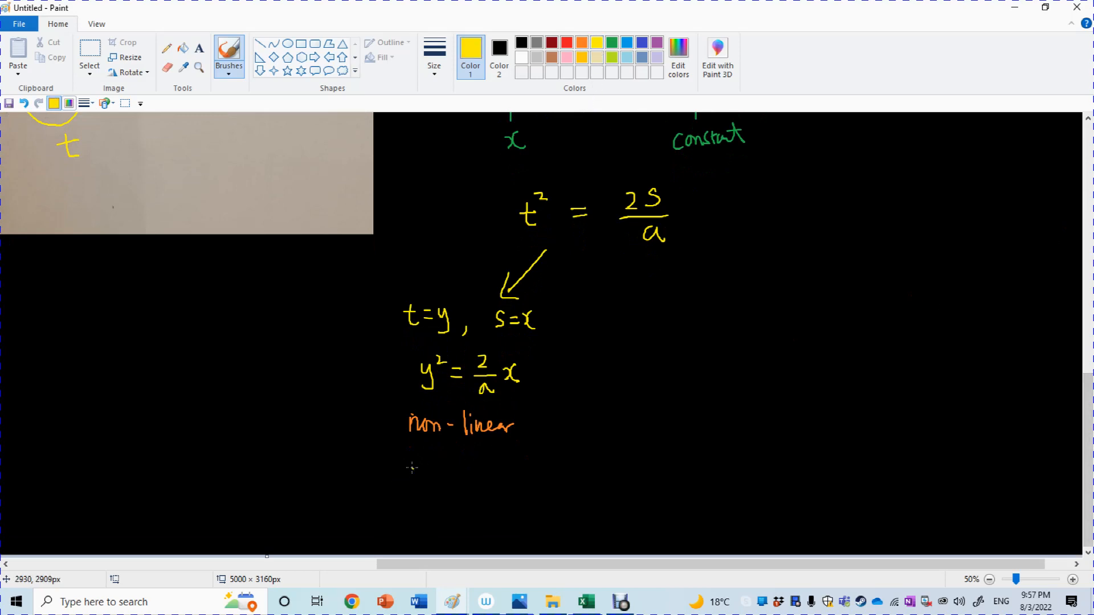
pyautogui.moveTo(408, 462); pyautogui.dragTo(415, 477)
pyautogui.moveTo(422, 462); pyautogui.dragTo(409, 491)
pyautogui.moveTo(431, 475); pyautogui.dragTo(482, 474)
pyautogui.moveTo(465, 481)
pyautogui.mouseDown()
pyautogui.moveTo(482, 480)
pyautogui.moveTo(480, 502)
pyautogui.mouseUp()
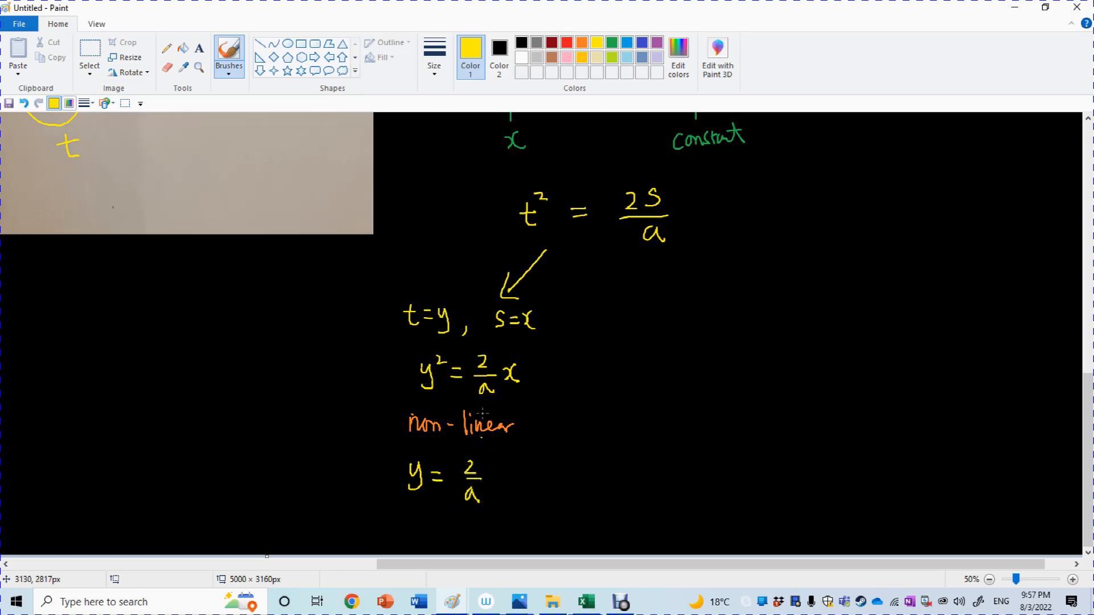
pyautogui.moveTo(457, 500)
pyautogui.mouseDown()
pyautogui.moveTo(460, 455)
pyautogui.moveTo(481, 455)
pyautogui.moveTo(497, 487)
pyautogui.mouseUp()
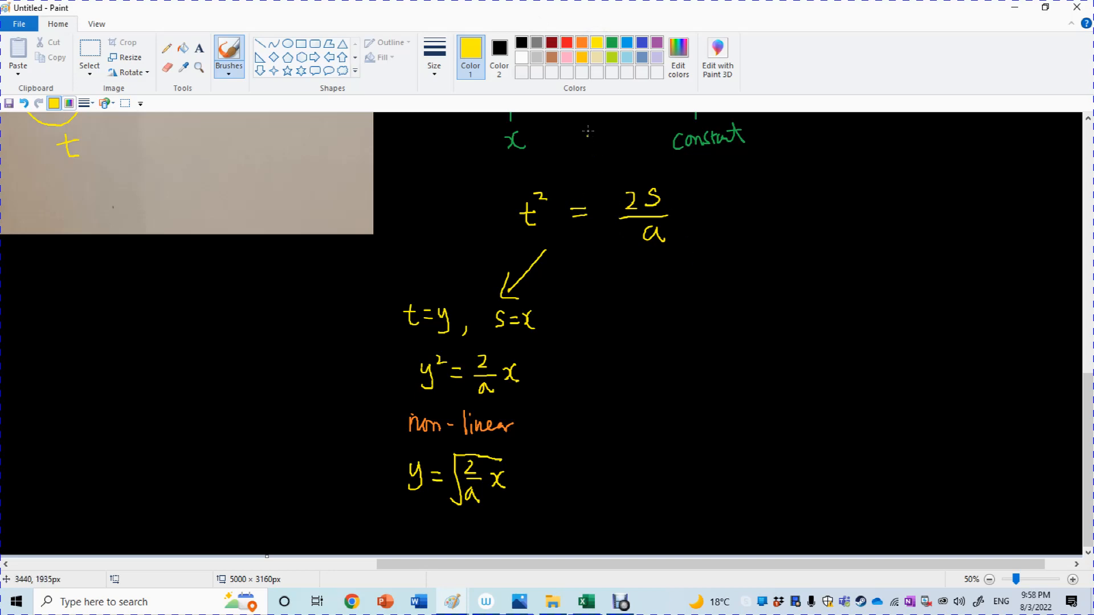
# Draw a second yellow arrow down and to the right from t² = 2s/a and write the substitutions t² = y, s = x there.
pyautogui.moveTo(622, 258)
pyautogui.mouseDown()
pyautogui.moveTo(660, 294)
pyautogui.moveTo(667, 272)
pyautogui.mouseUp()
pyautogui.moveTo(660, 326)
pyautogui.mouseDown()
pyautogui.moveTo(677, 324)
pyautogui.moveTo(680, 336)
pyautogui.mouseUp()
pyautogui.moveTo(676, 310); pyautogui.dragTo(706, 321)
pyautogui.moveTo(694, 331); pyautogui.dragTo(728, 326)
pyautogui.moveTo(728, 315)
pyautogui.mouseDown()
pyautogui.moveTo(729, 342)
pyautogui.moveTo(717, 345)
pyautogui.mouseUp()
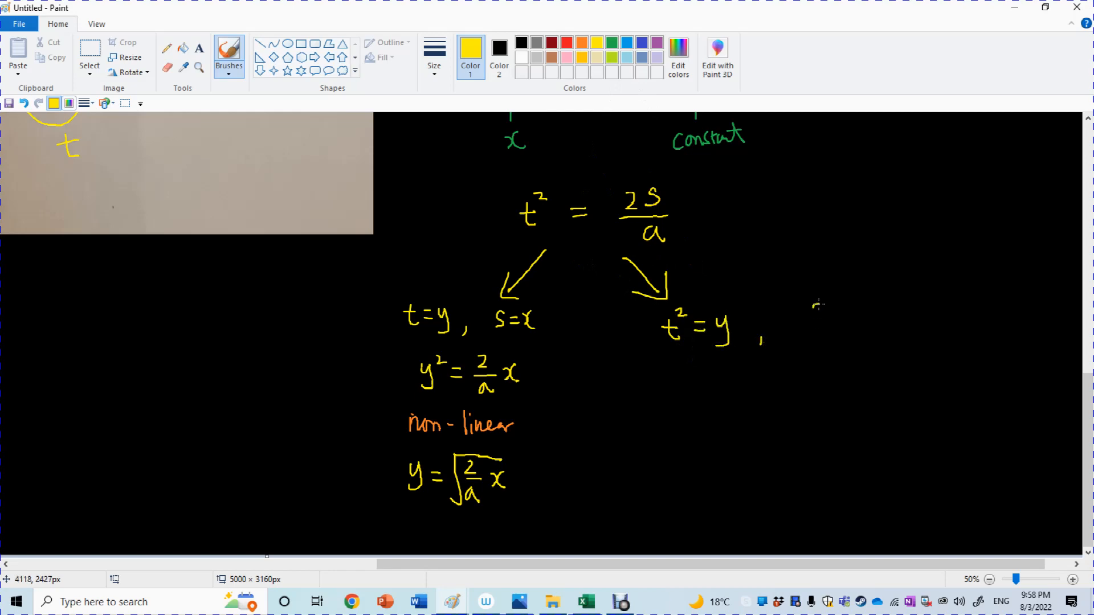
pyautogui.moveTo(818, 305); pyautogui.dragTo(812, 325)
pyautogui.moveTo(828, 315); pyautogui.dragTo(842, 322)
pyautogui.moveTo(851, 308); pyautogui.dragTo(858, 326)
# Write y = (2/a)x in yellow beneath the right-hand substitutions.
pyautogui.moveTo(690, 385); pyautogui.dragTo(697, 397)
pyautogui.moveTo(705, 385)
pyautogui.mouseDown()
pyautogui.moveTo(696, 414)
pyautogui.moveTo(743, 402)
pyautogui.mouseUp()
pyautogui.moveTo(759, 380)
pyautogui.mouseDown()
pyautogui.moveTo(781, 393)
pyautogui.moveTo(783, 417)
pyautogui.moveTo(804, 405)
pyautogui.mouseUp()
pyautogui.moveTo(811, 387); pyautogui.dragTo(814, 406)
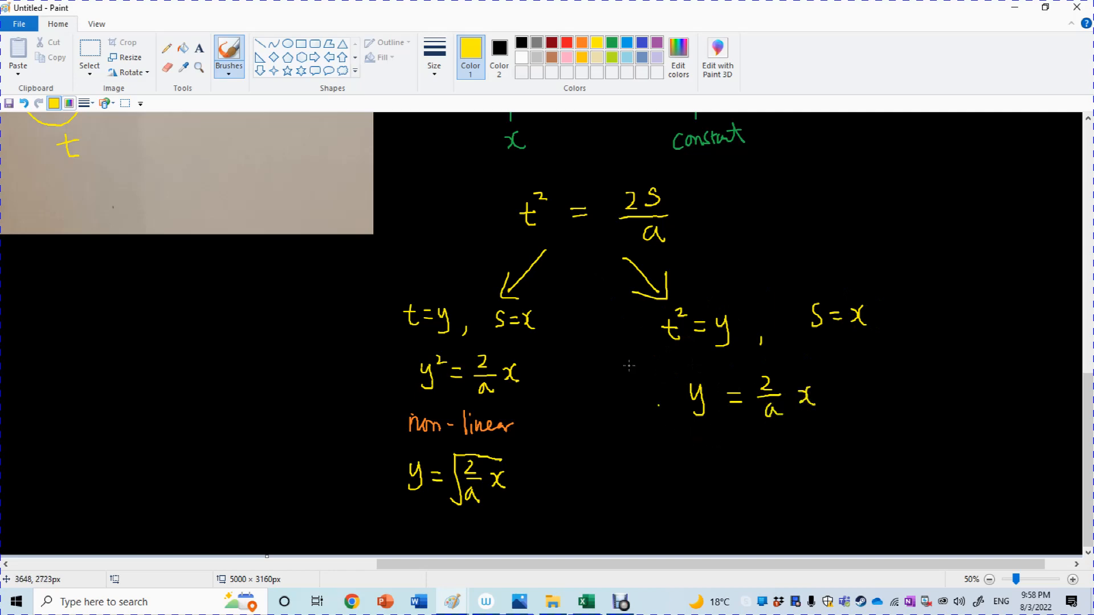
# Write the label "linear" in orange beneath y = (2/a)x in the right-hand branch.
pyautogui.click(566, 43)
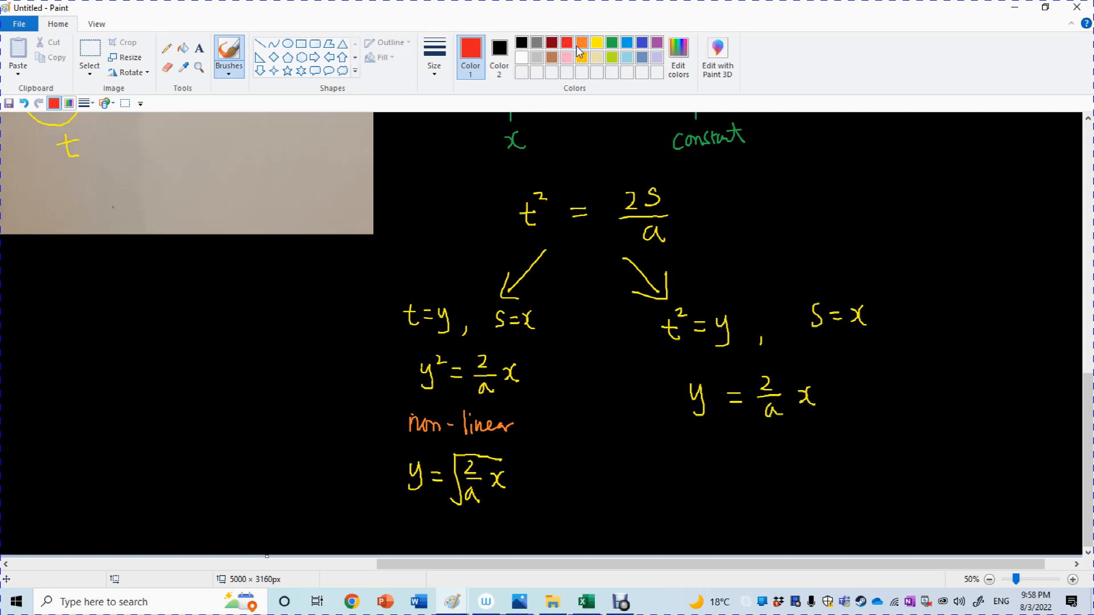
pyautogui.click(580, 45)
pyautogui.moveTo(714, 439)
pyautogui.mouseDown()
pyautogui.moveTo(719, 461)
pyautogui.moveTo(729, 460)
pyautogui.mouseUp()
pyautogui.click(727, 437)
pyautogui.moveTo(735, 462); pyautogui.dragTo(796, 448)
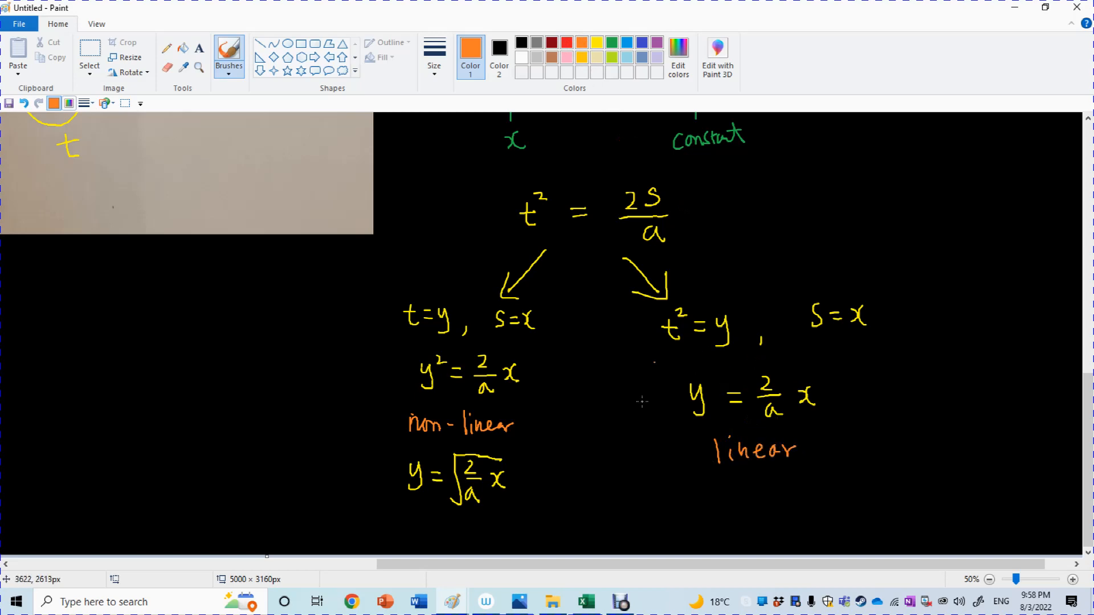
# Draw an orange rectangle around the right-hand branch, enclosing the substitutions, y = (2/a)x and the "linear" label.
pyautogui.click(288, 43)
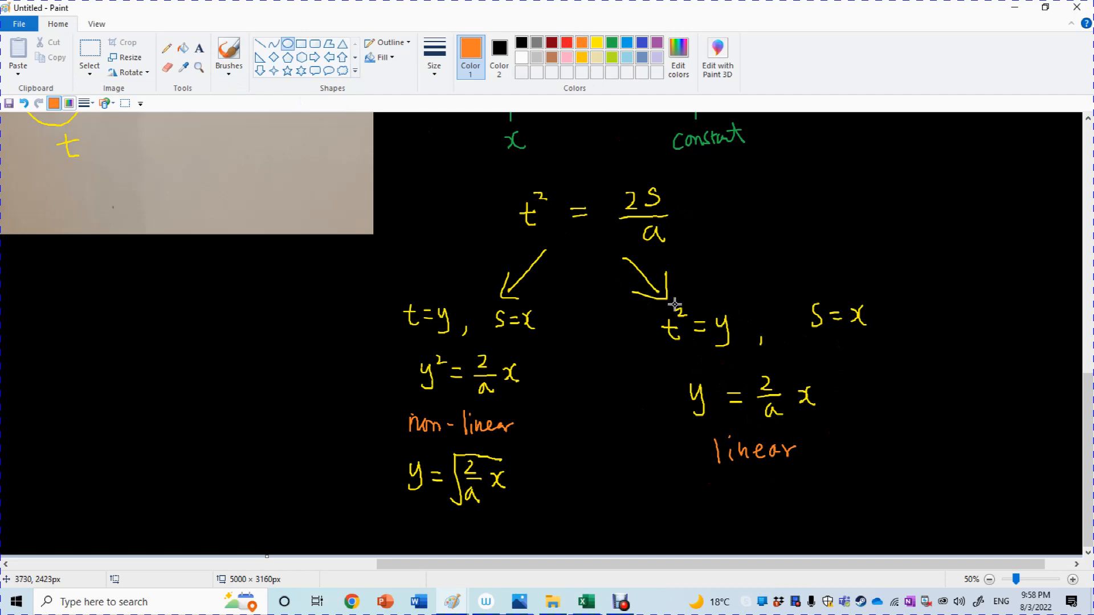
pyautogui.click(300, 44)
pyautogui.moveTo(645, 298); pyautogui.dragTo(903, 477)
# Draw a small orange arrow pointing right from the rectangle and write "in-depth analysis" beside it with the brush.
pyautogui.moveTo(627, 566); pyautogui.dragTo(652, 566)
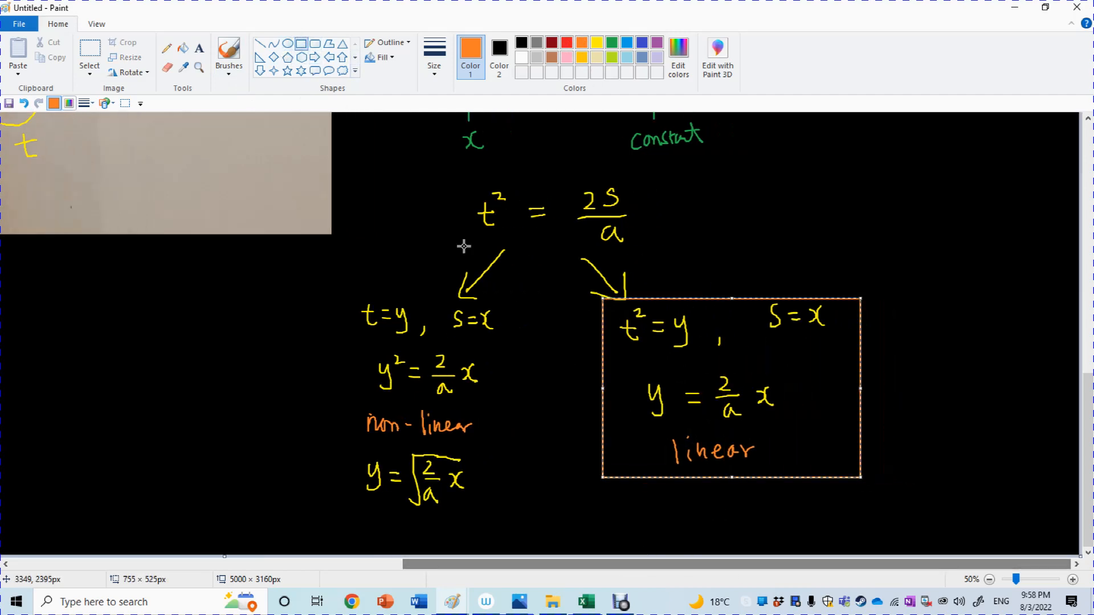
pyautogui.click(229, 51)
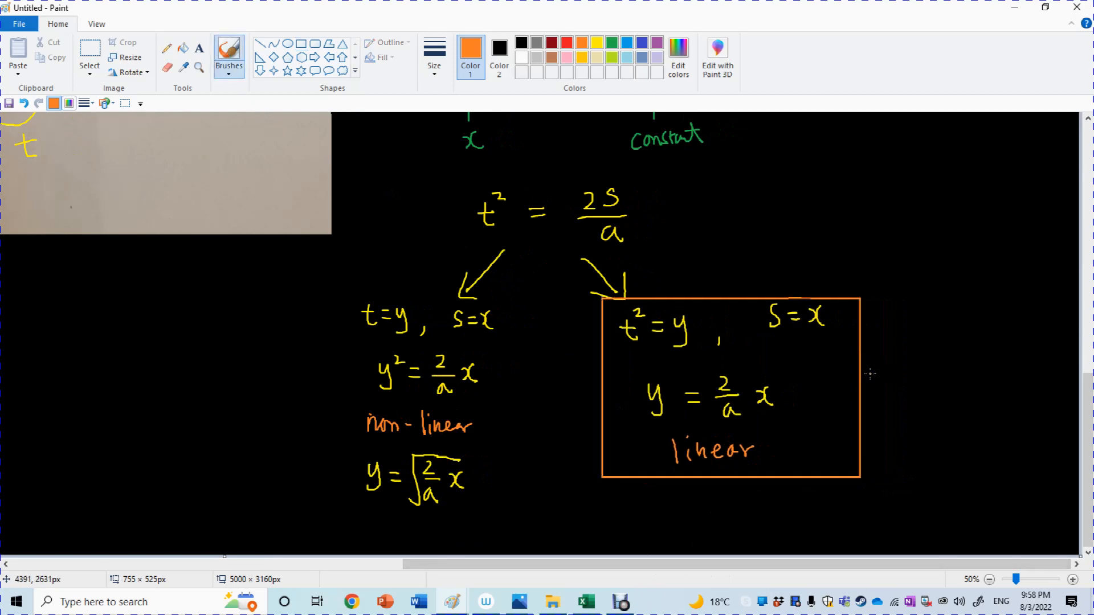
pyautogui.moveTo(870, 374)
pyautogui.mouseDown()
pyautogui.moveTo(911, 353)
pyautogui.moveTo(910, 374)
pyautogui.moveTo(1006, 357)
pyautogui.mouseUp()
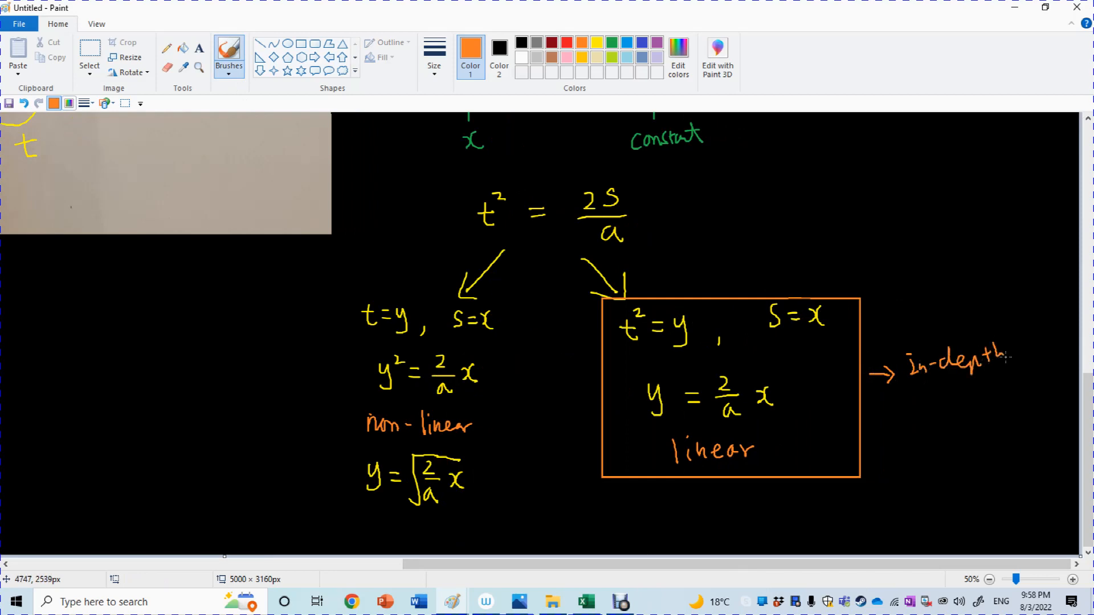
pyautogui.moveTo(914, 407)
pyautogui.mouseDown()
pyautogui.moveTo(969, 412)
pyautogui.moveTo(994, 392)
pyautogui.moveTo(996, 409)
pyautogui.mouseUp()
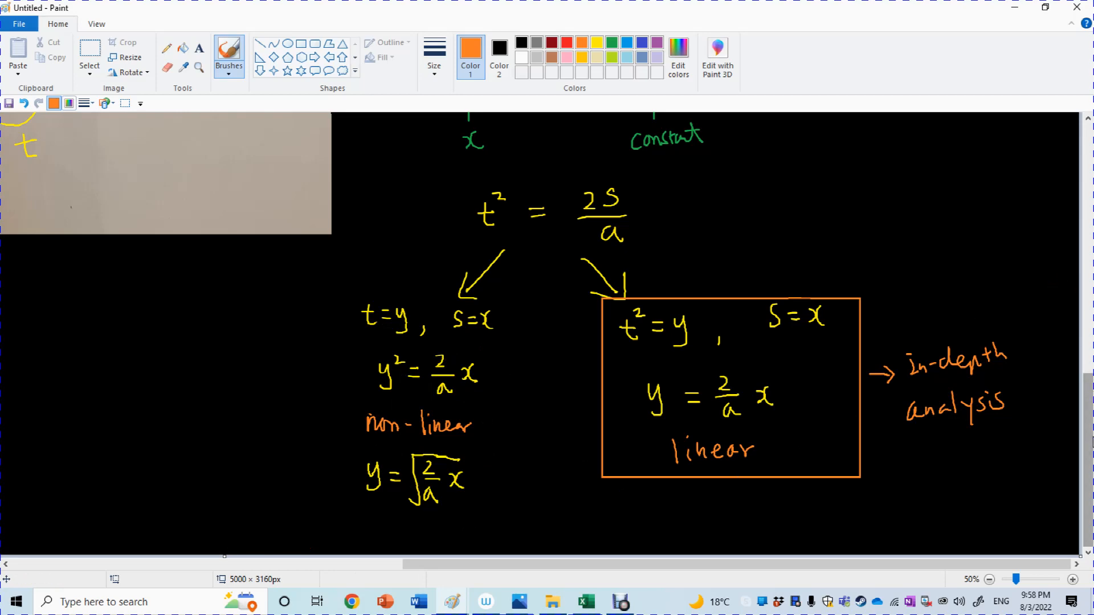
# Return to the photographed sphere results table, switch to the Demonstration for FIA2 workbook in Excel and set its zoom to 130%.
pyautogui.moveTo(1092, 437)
pyautogui.mouseDown()
pyautogui.moveTo(1091, 408)
pyautogui.moveTo(1088, 432)
pyautogui.mouseUp()
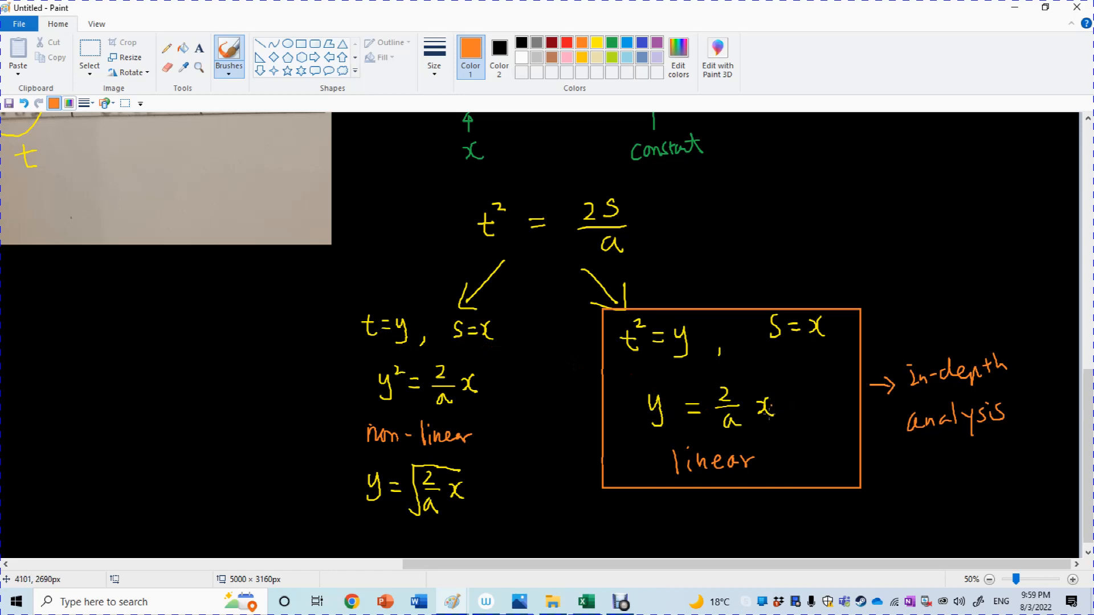
pyautogui.moveTo(670, 564); pyautogui.dragTo(363, 604)
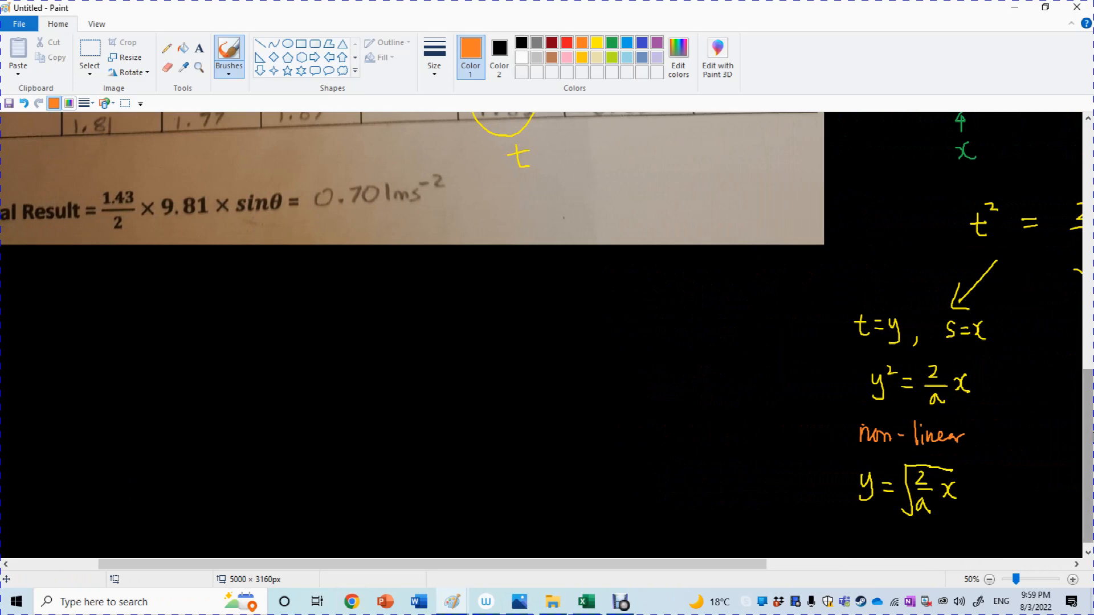
pyautogui.moveTo(1090, 431); pyautogui.dragTo(1089, 319)
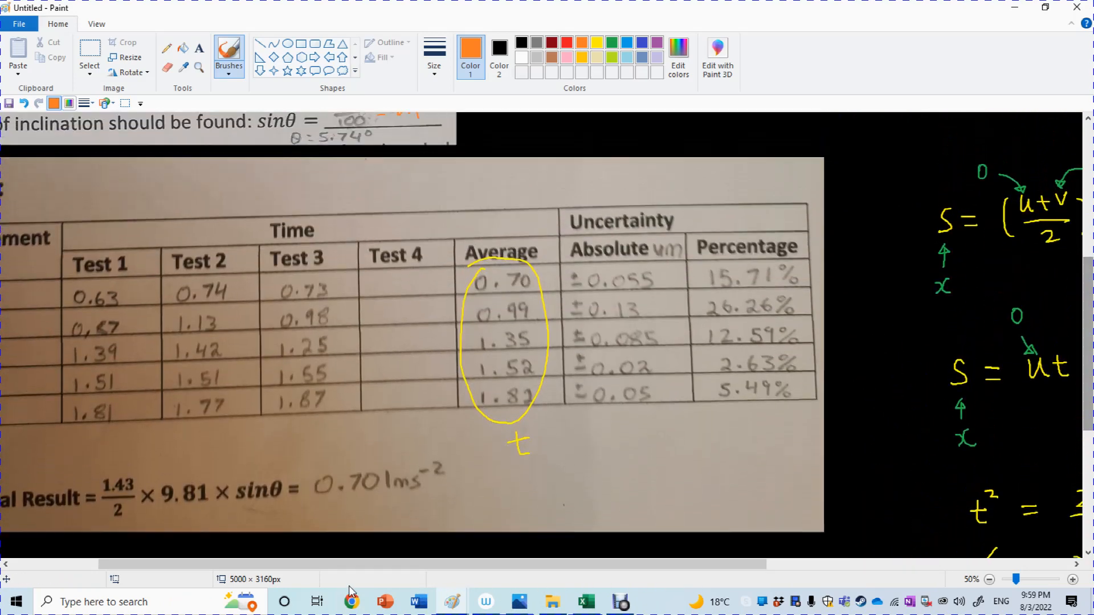
pyautogui.moveTo(350, 563); pyautogui.dragTo(246, 579)
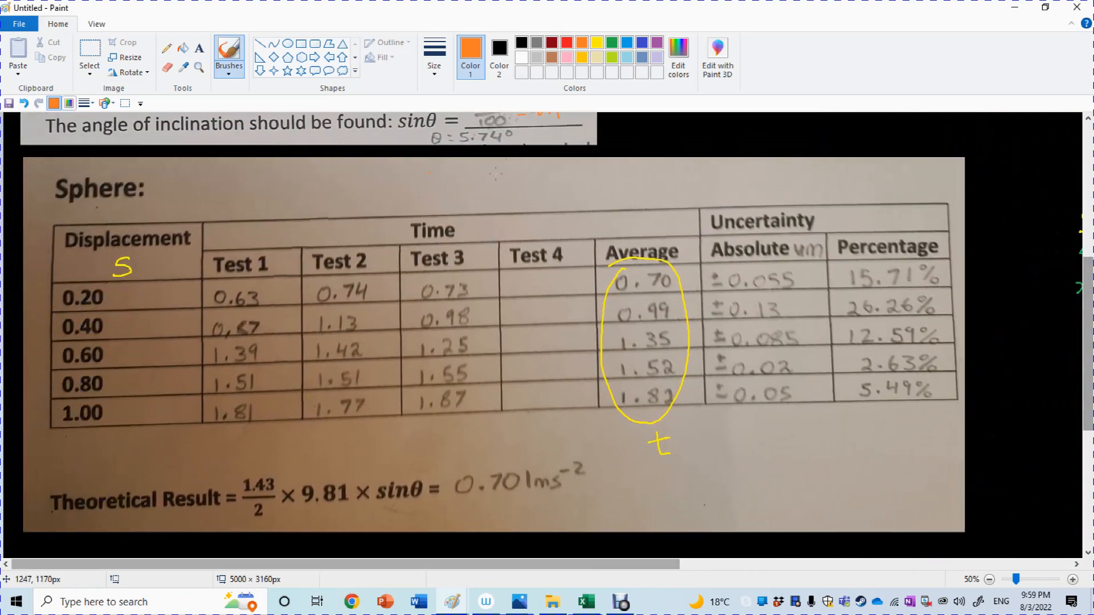
pyautogui.click(586, 601)
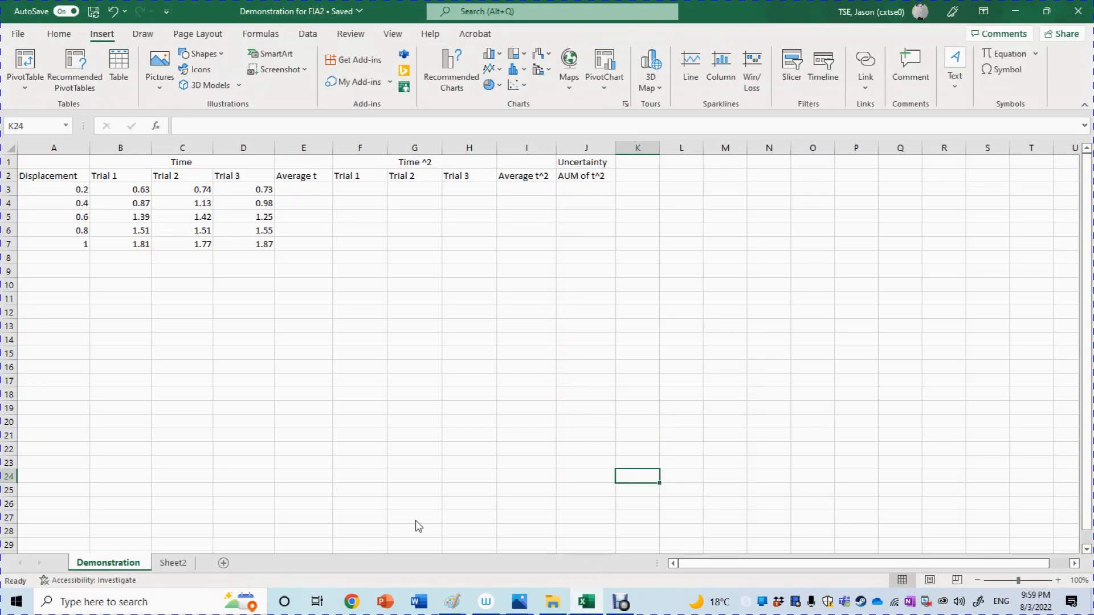
pyautogui.click(326, 420)
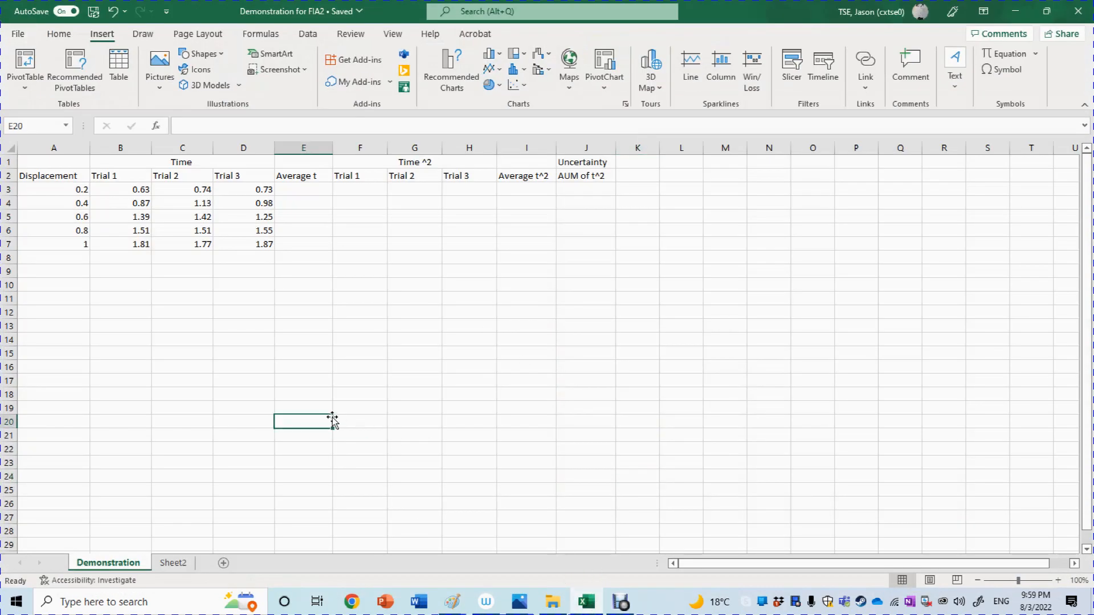
pyautogui.click(1038, 579)
pyautogui.click(1016, 581)
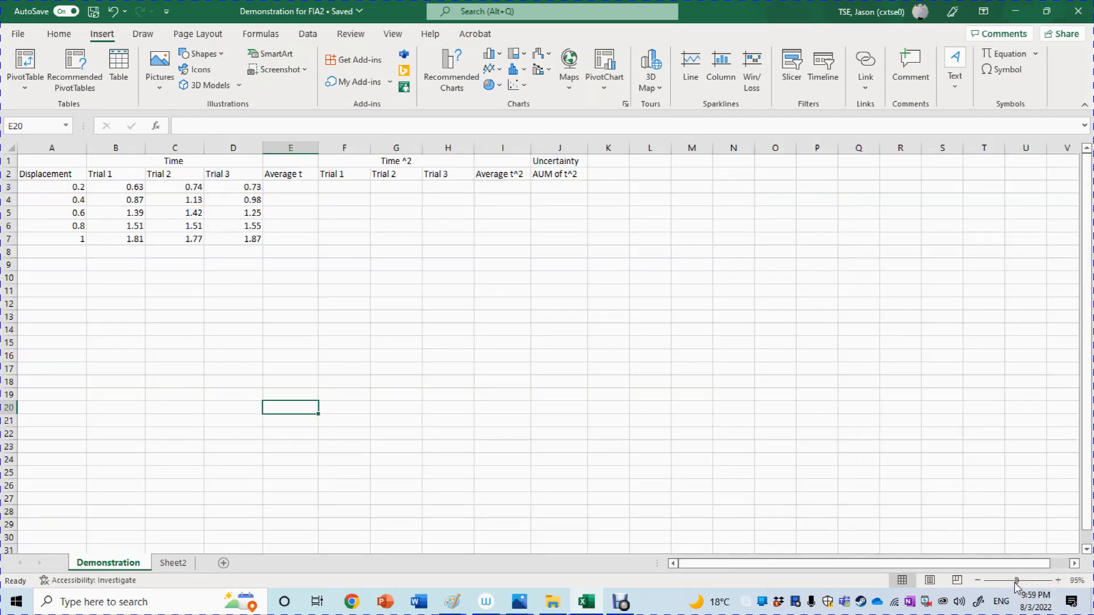
pyautogui.click(1012, 581)
pyautogui.click(1020, 581)
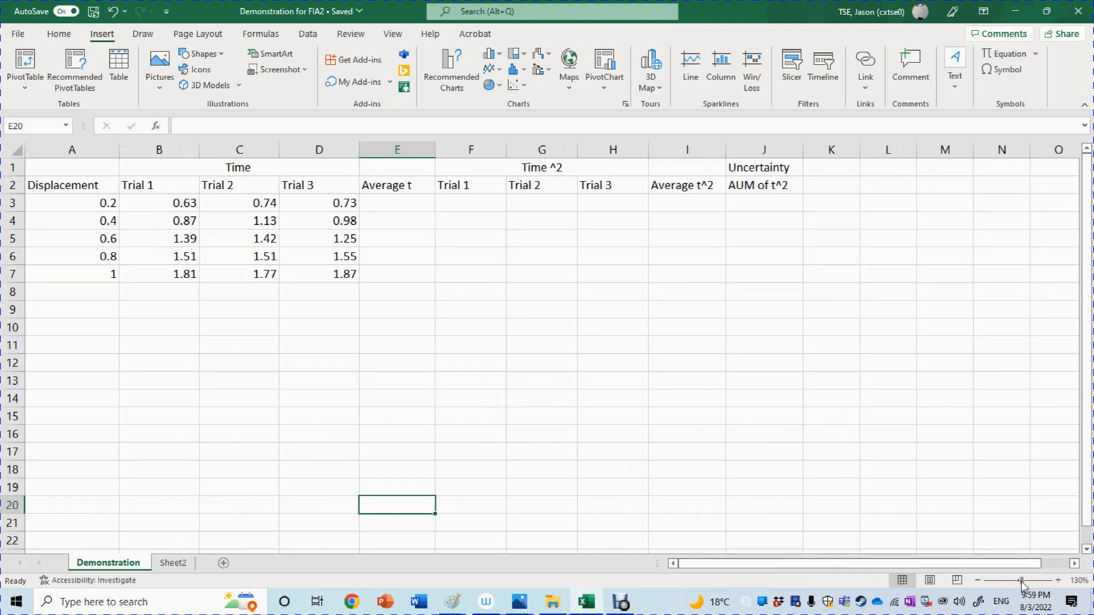
pyautogui.moveTo(855, 563); pyautogui.dragTo(852, 552)
pyautogui.click(399, 205)
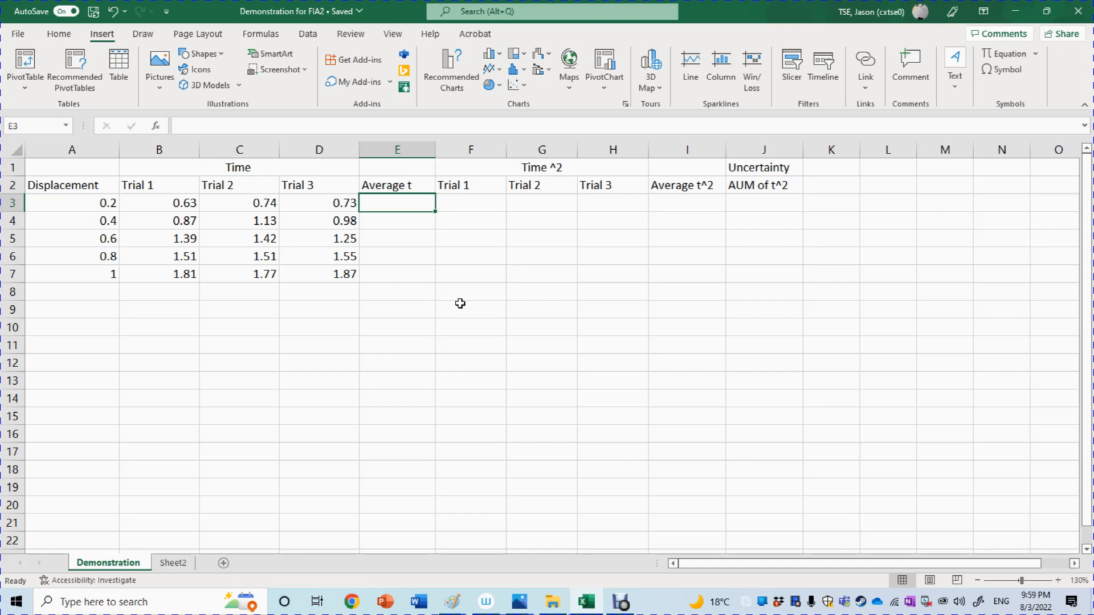
pyautogui.doubleClick(412, 206)
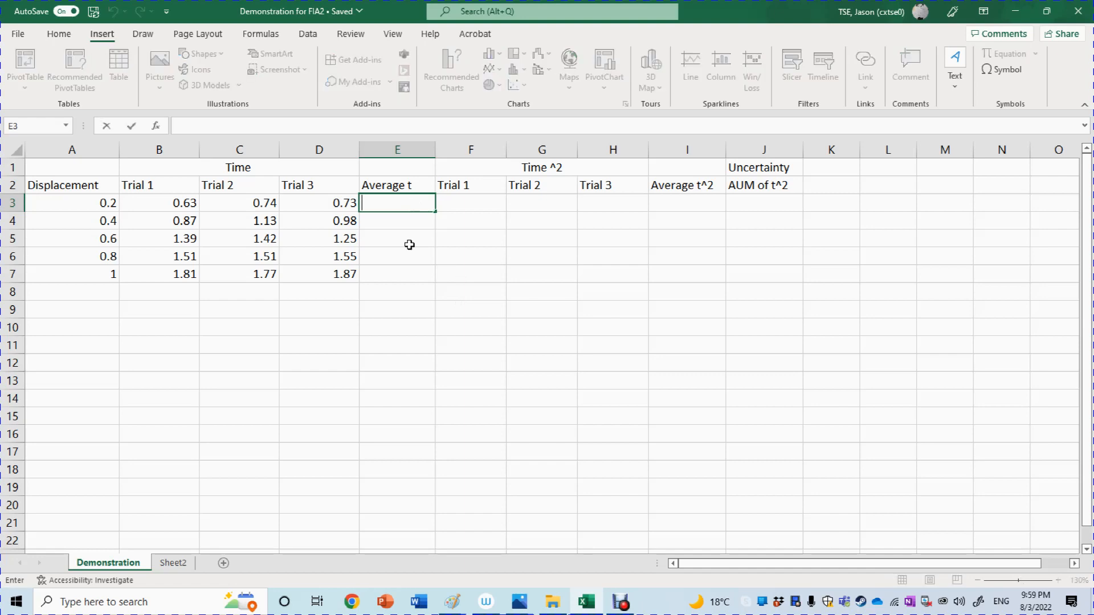
pyautogui.moveTo(222, 614)
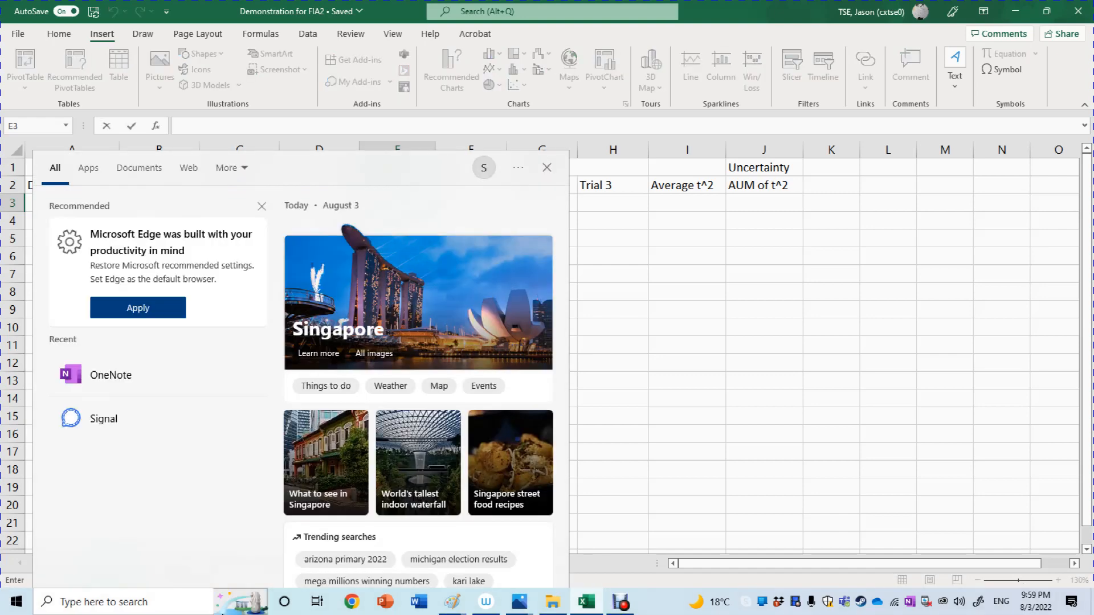
pyautogui.click(919, 348)
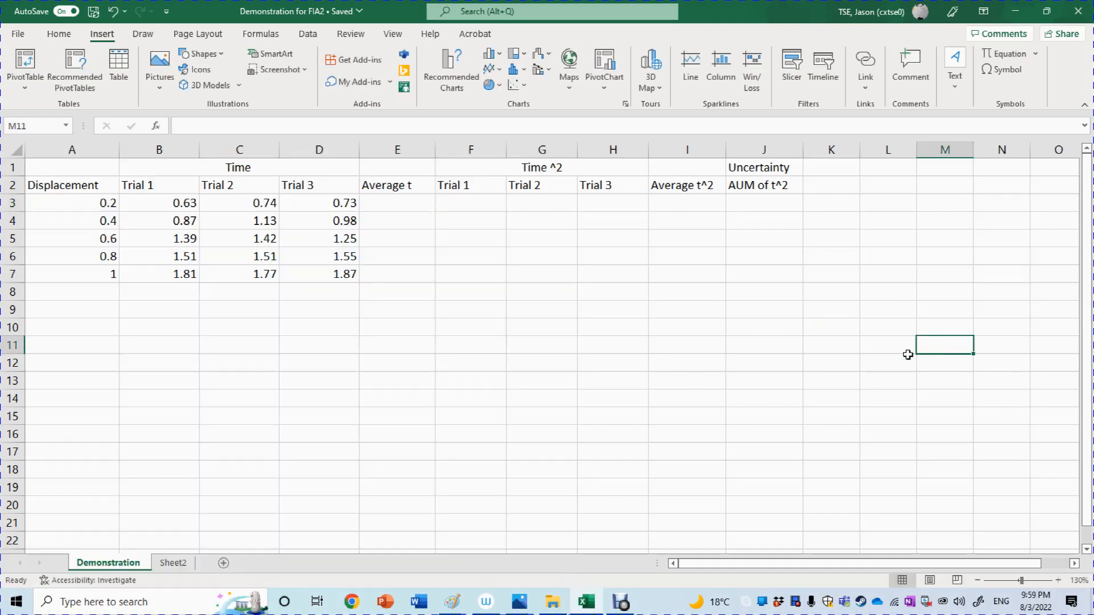
# Enter an AVERAGE formula in E3 covering the three trial times in B3:D3.
pyautogui.doubleClick(394, 205)
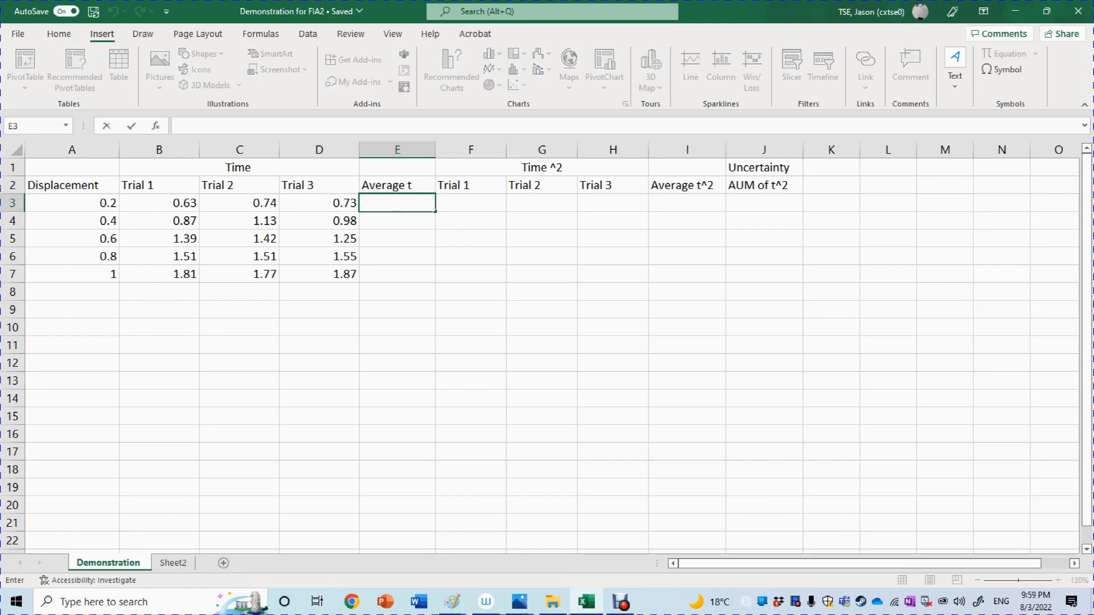
pyautogui.write('=a')
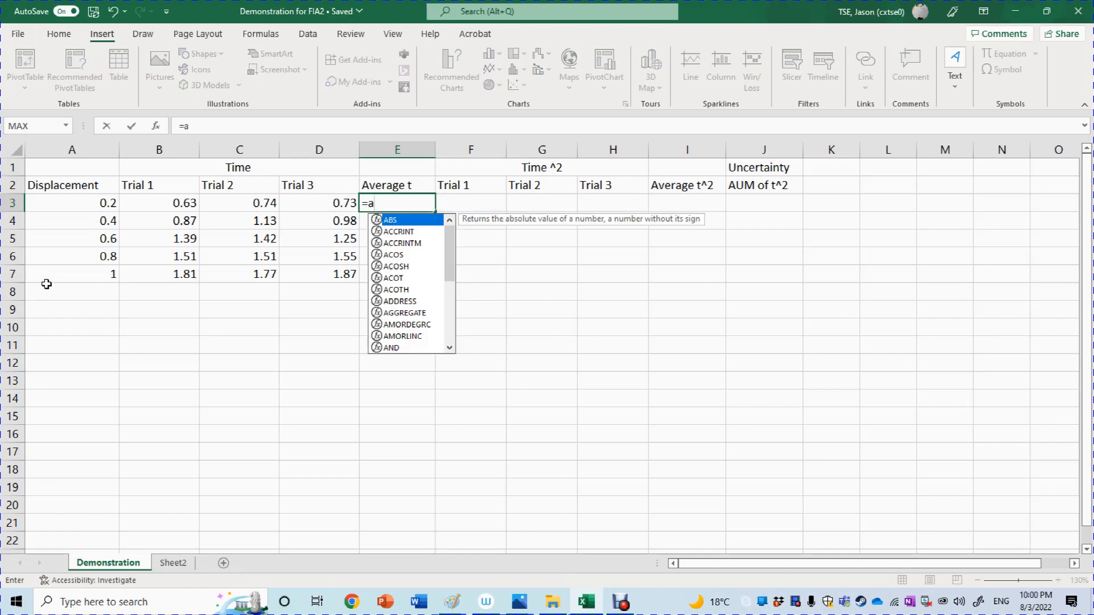
pyautogui.write('v')
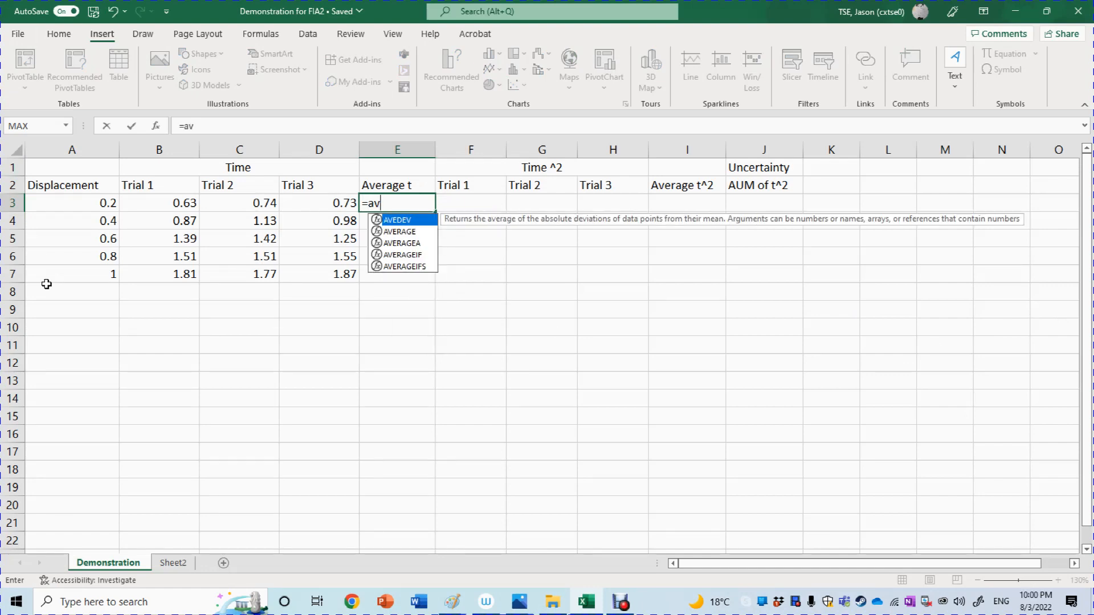
pyautogui.click(412, 235)
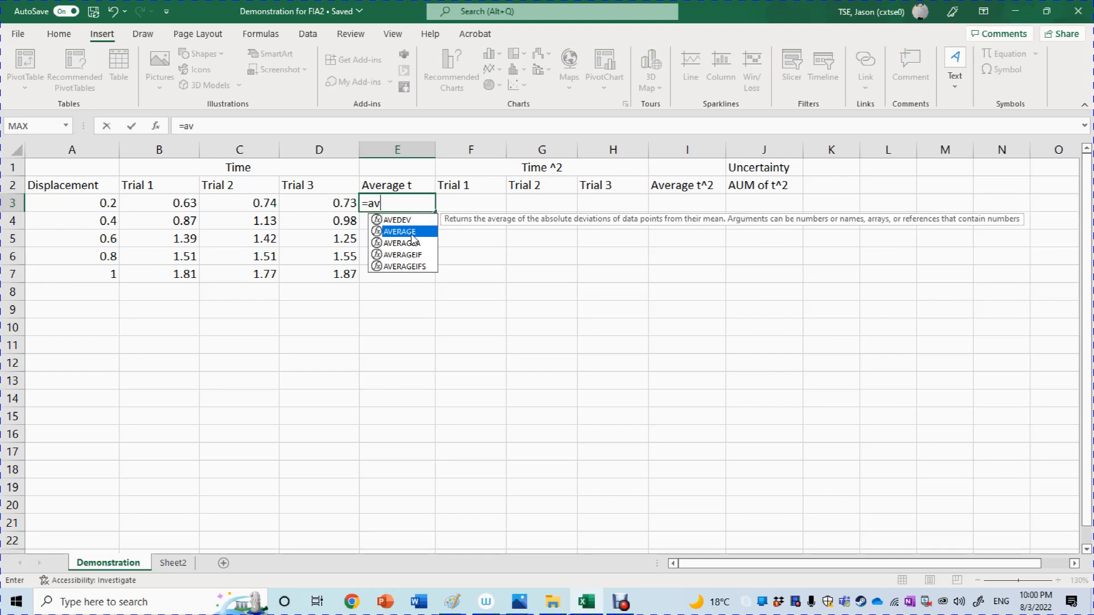
pyautogui.doubleClick(411, 236)
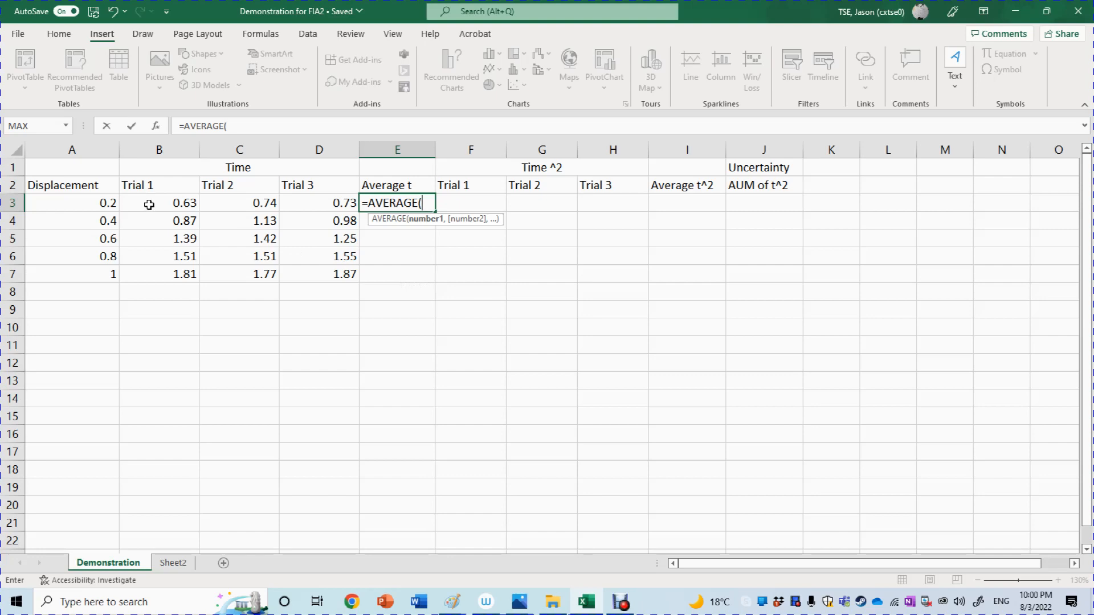
pyautogui.moveTo(148, 204); pyautogui.dragTo(297, 205)
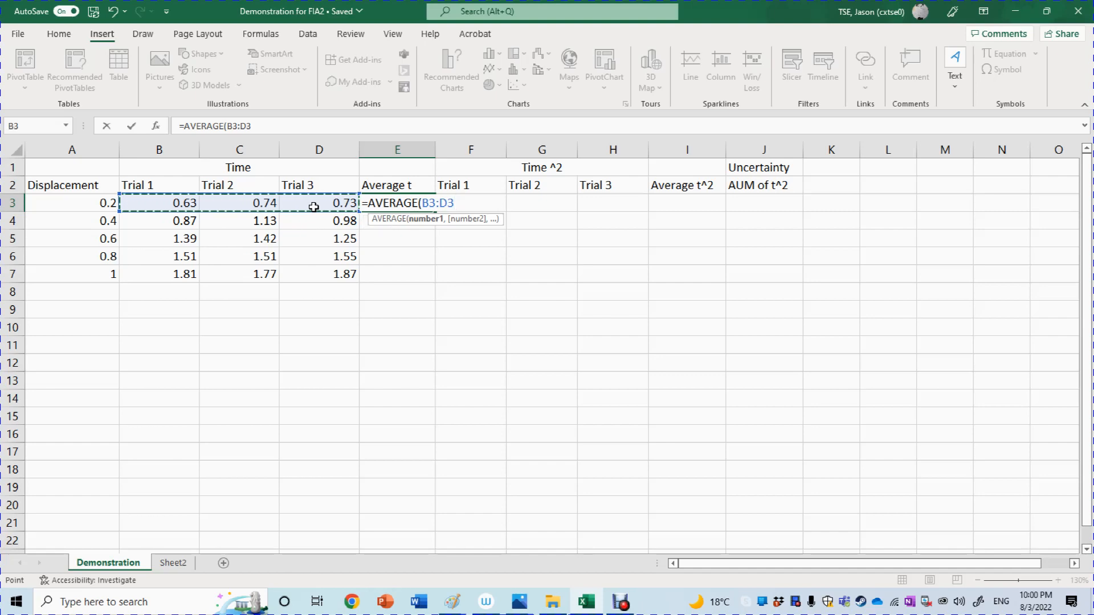
pyautogui.press('Return')
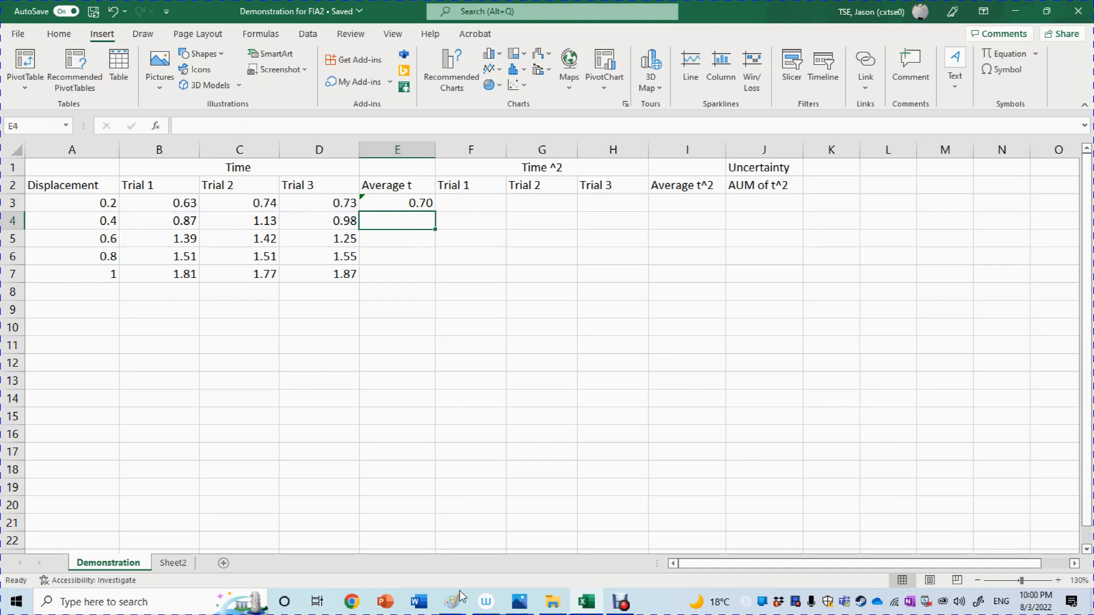
# Check the first average time against the sphere results table in Paint and return to the Excel sheet.
pyautogui.moveTo(454, 612)
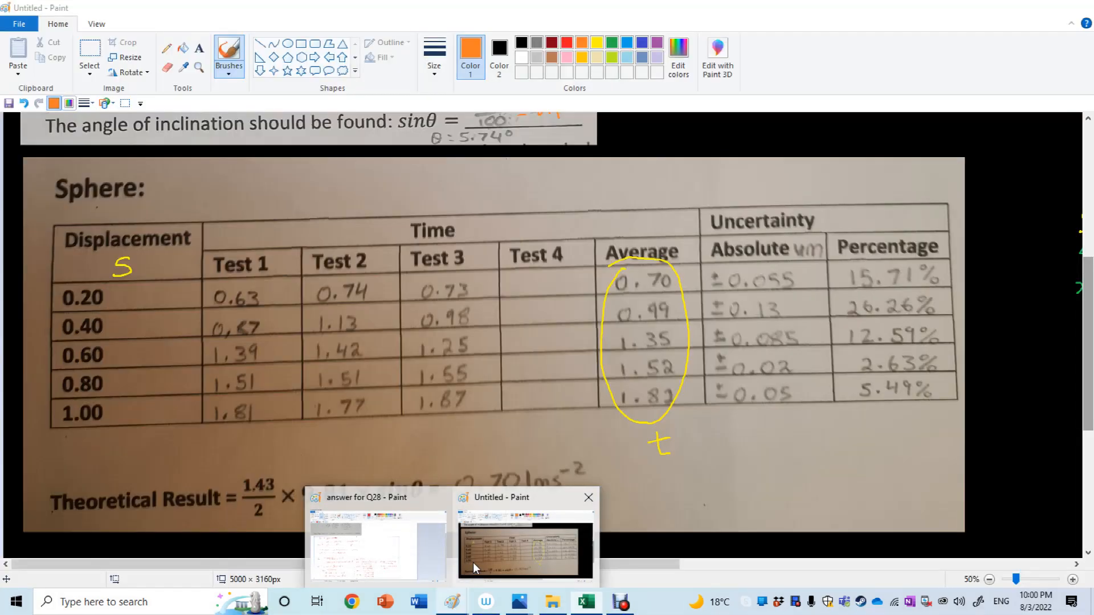
pyautogui.click(472, 563)
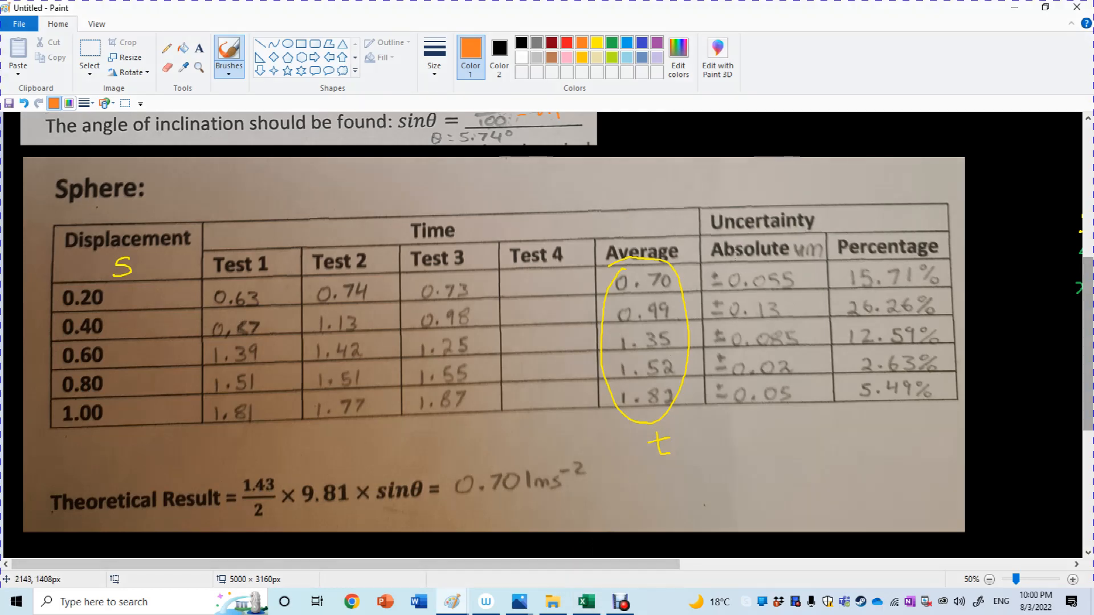
pyautogui.click(597, 610)
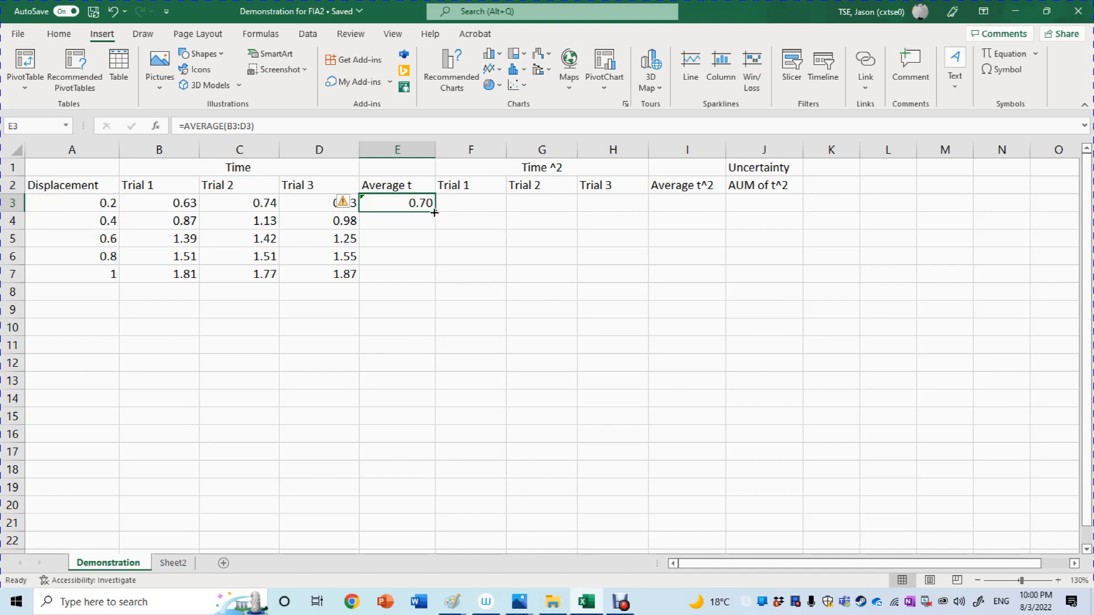
# Fill the AVERAGE formula from E3 down through E7 for the remaining displacements.
pyautogui.moveTo(434, 212); pyautogui.dragTo(437, 278)
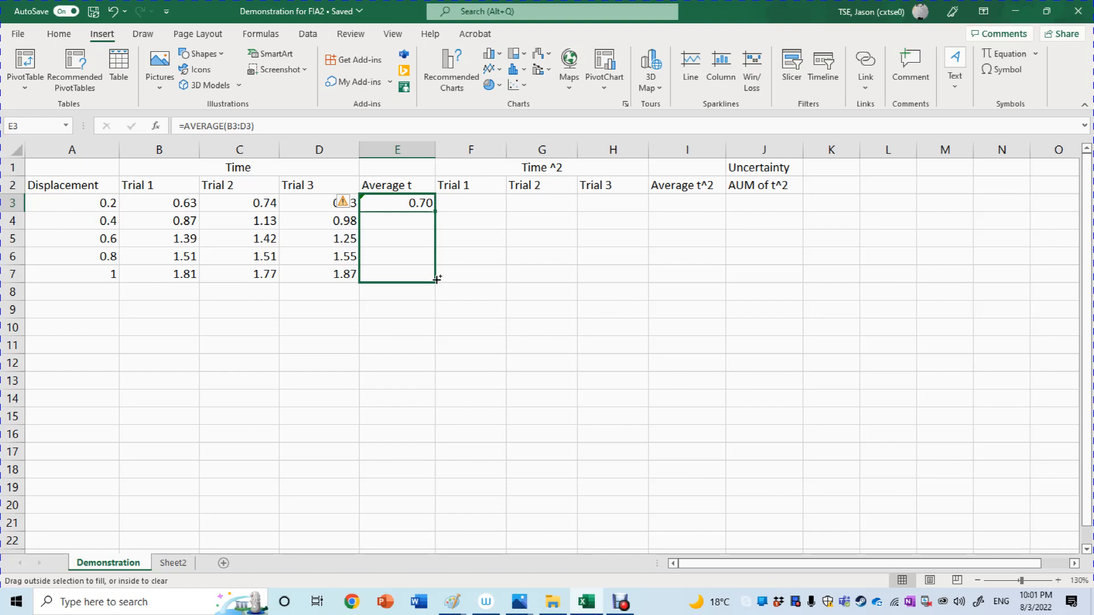
pyautogui.moveTo(436, 278); pyautogui.dragTo(438, 279)
pyautogui.click(447, 327)
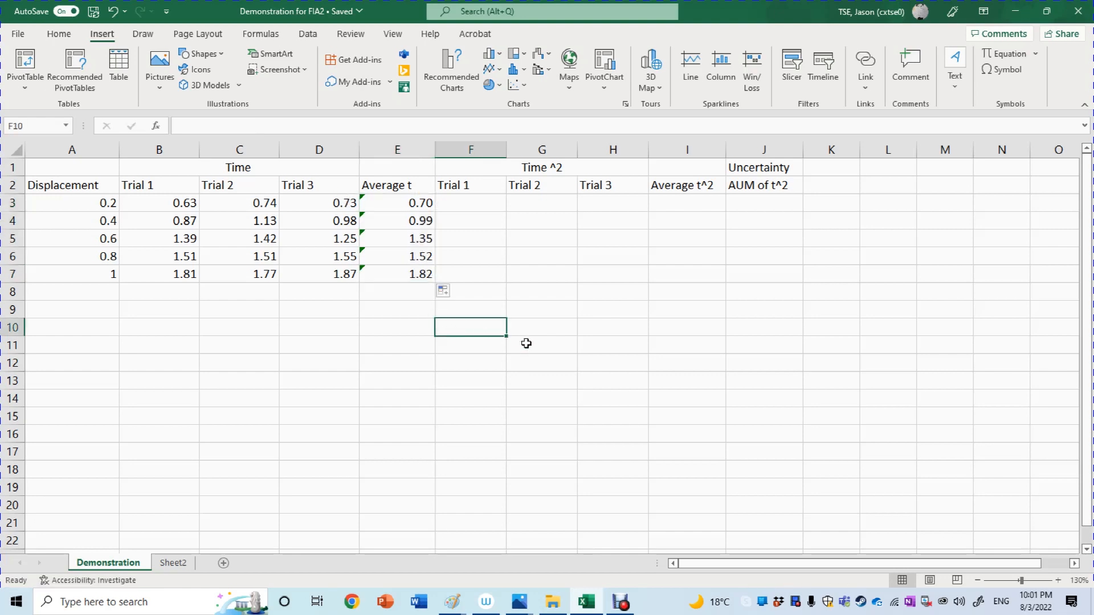
# Compare the filled averages with the circled Average column in the Paint drawing and return to the Excel sheet.
pyautogui.click(452, 602)
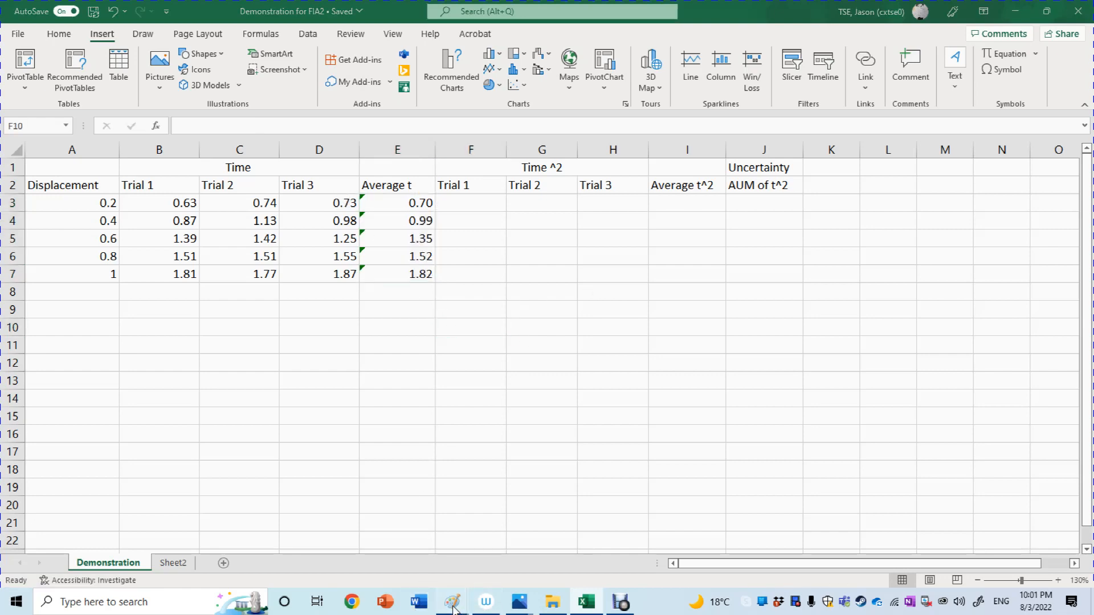
pyautogui.click(502, 570)
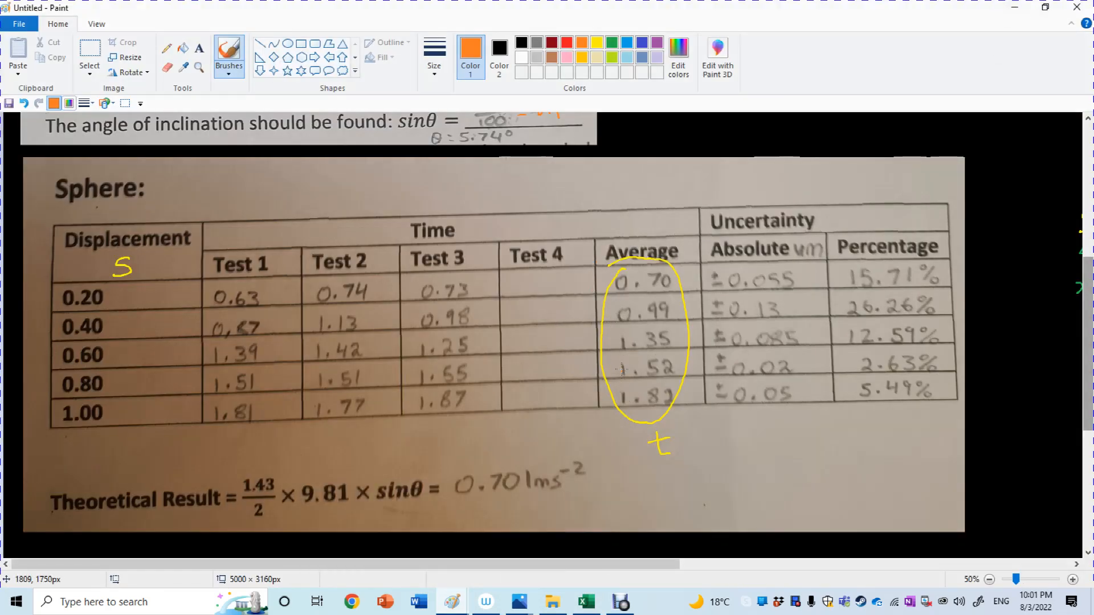
pyautogui.click(1012, 7)
pyautogui.click(466, 433)
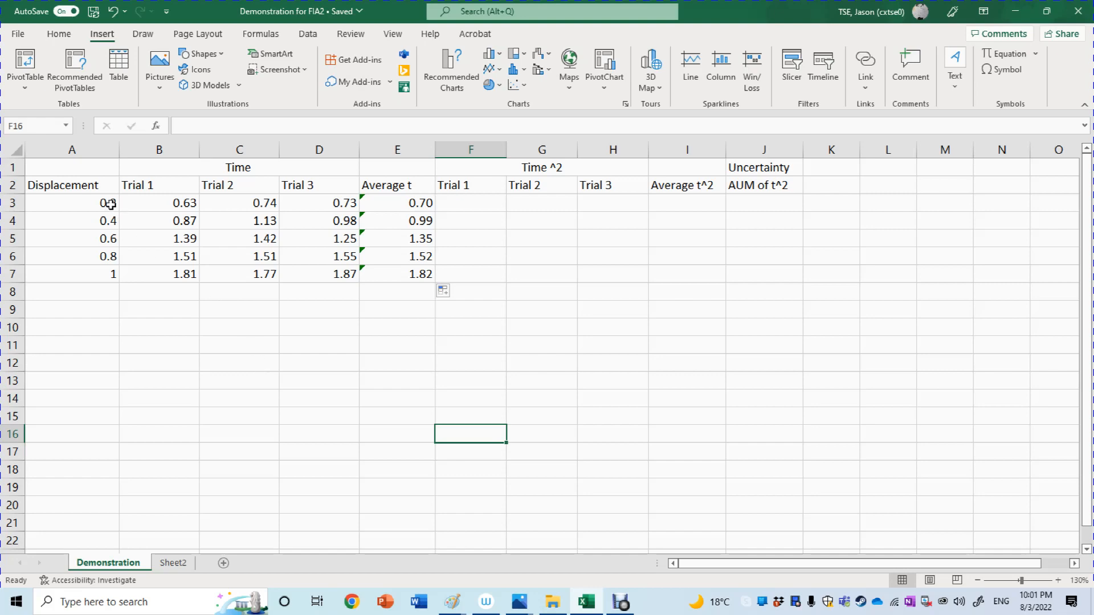
# Insert a scatter chart of average t (E3:E7) against displacement (A3:A7) and place it below the data table.
pyautogui.moveTo(108, 203); pyautogui.dragTo(100, 270)
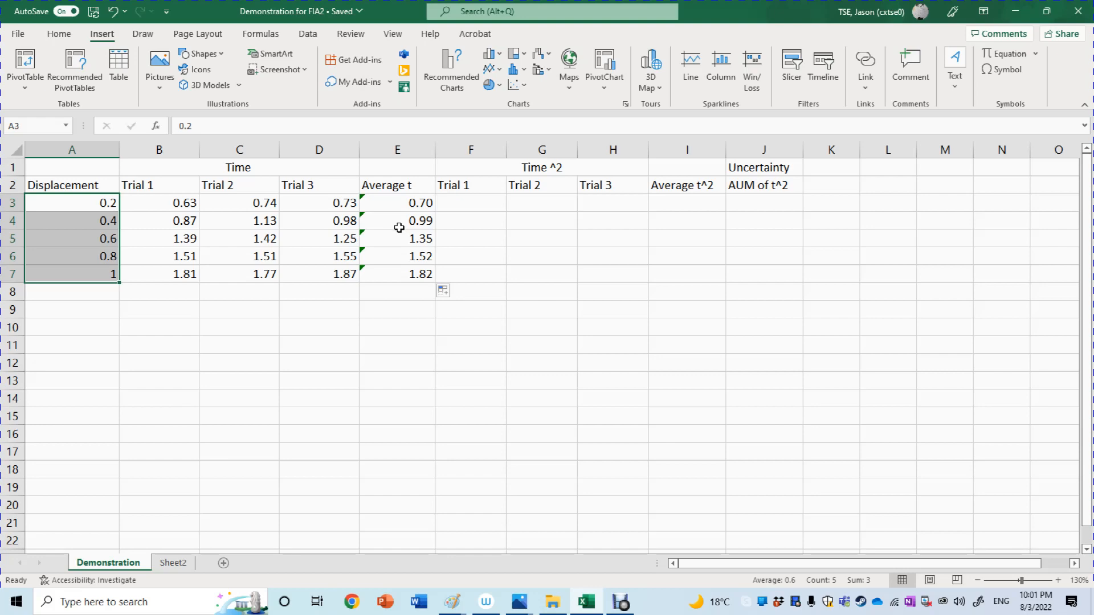
pyautogui.press('ctrl')
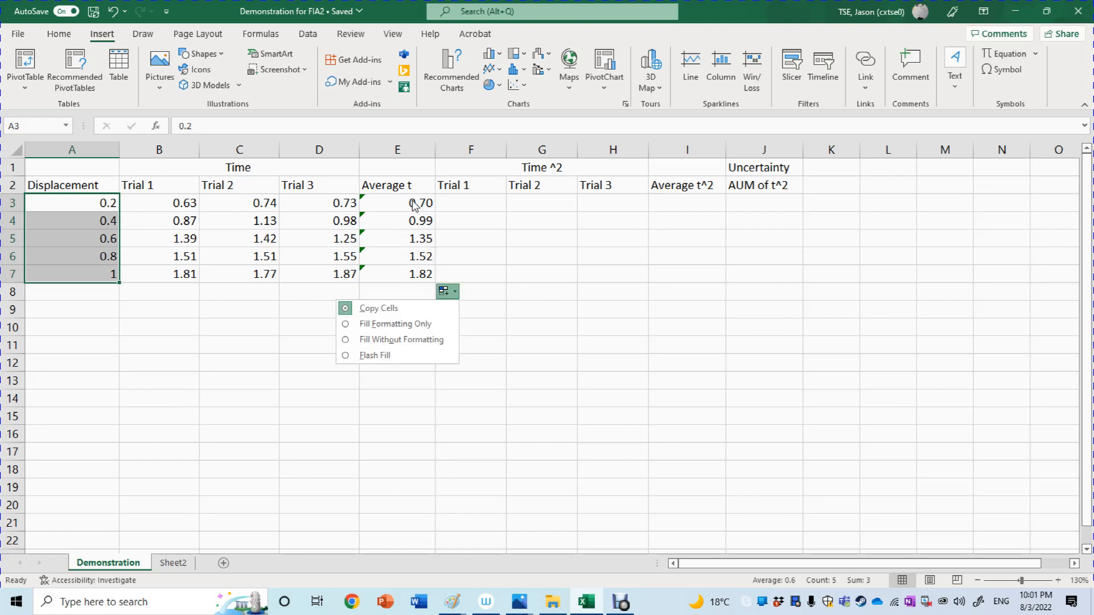
pyautogui.moveTo(415, 209); pyautogui.dragTo(411, 273)
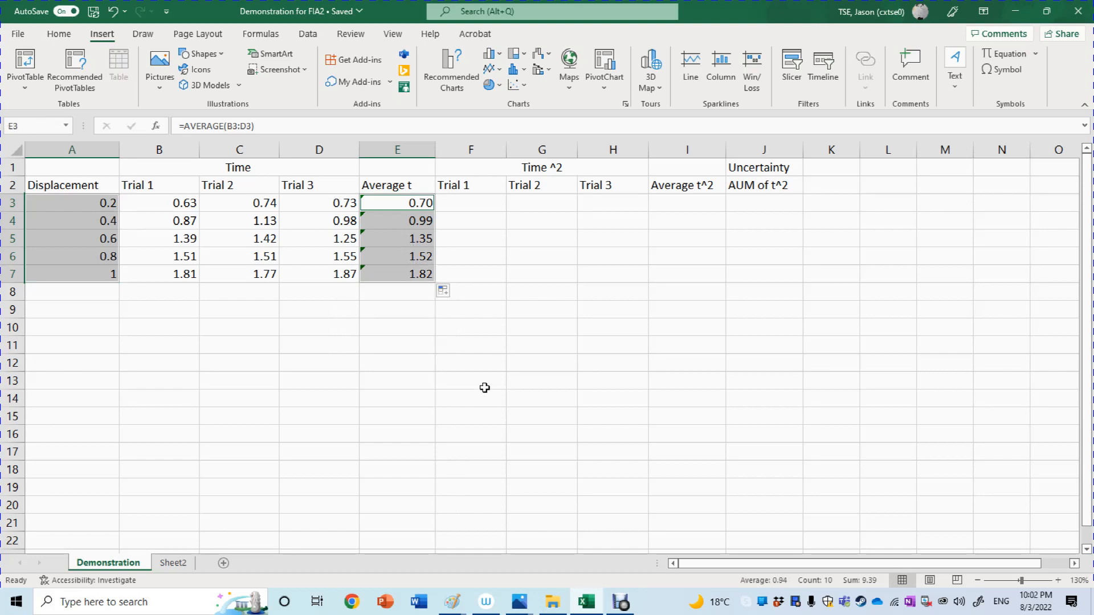
pyautogui.click(514, 90)
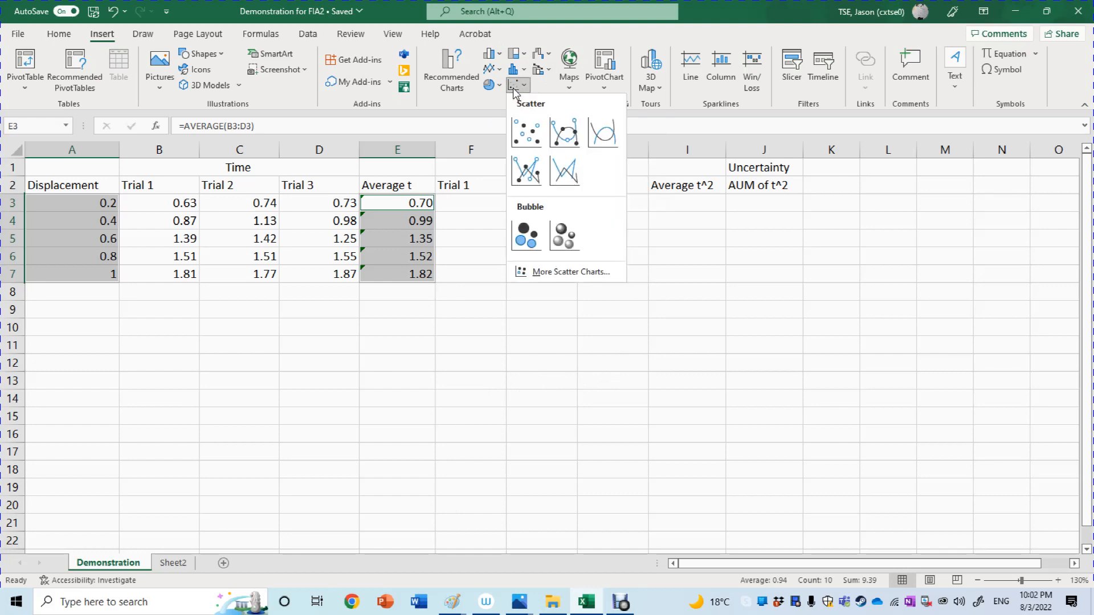
pyautogui.click(527, 132)
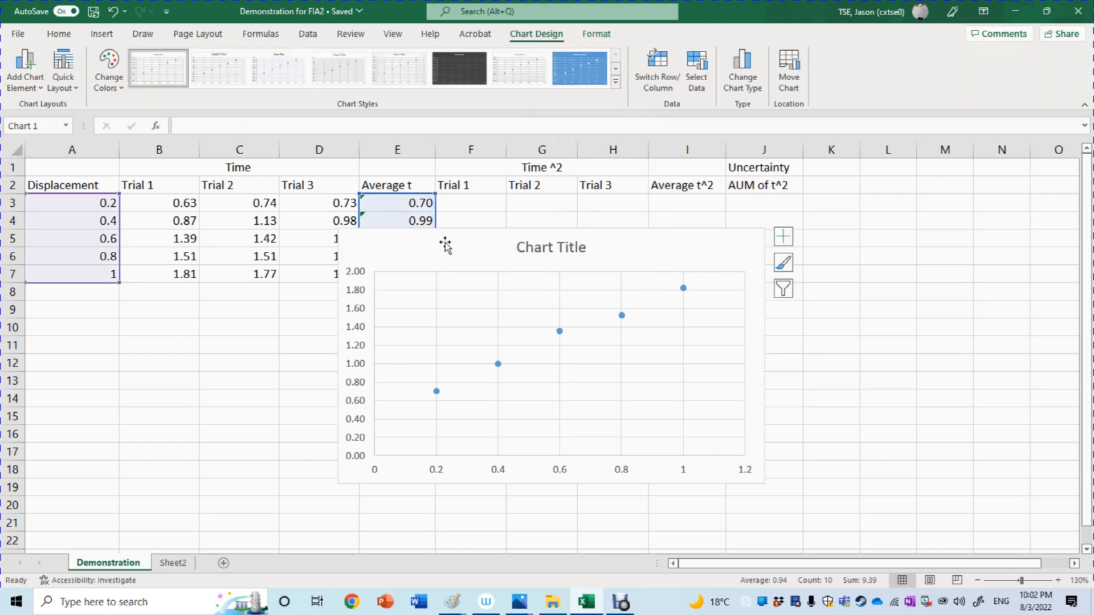
pyautogui.moveTo(444, 234); pyautogui.dragTo(145, 314)
pyautogui.scroll(-2, 1085, 554)
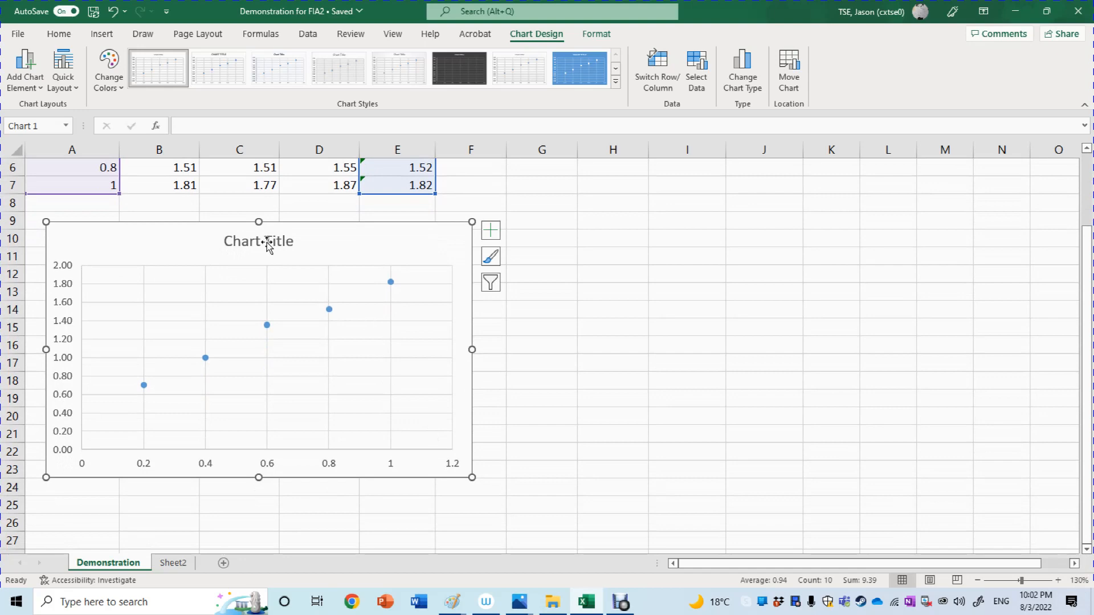
# Title the scatter chart "displacement vs time".
pyautogui.doubleClick(291, 245)
pyautogui.moveTo(291, 245); pyautogui.dragTo(219, 242)
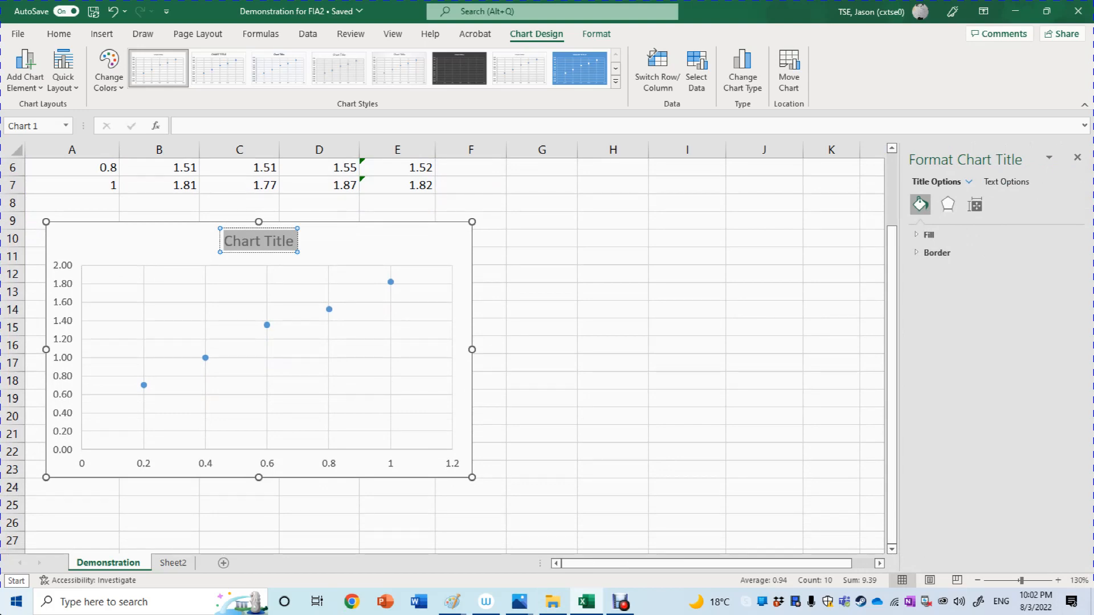
pyautogui.write('displa')
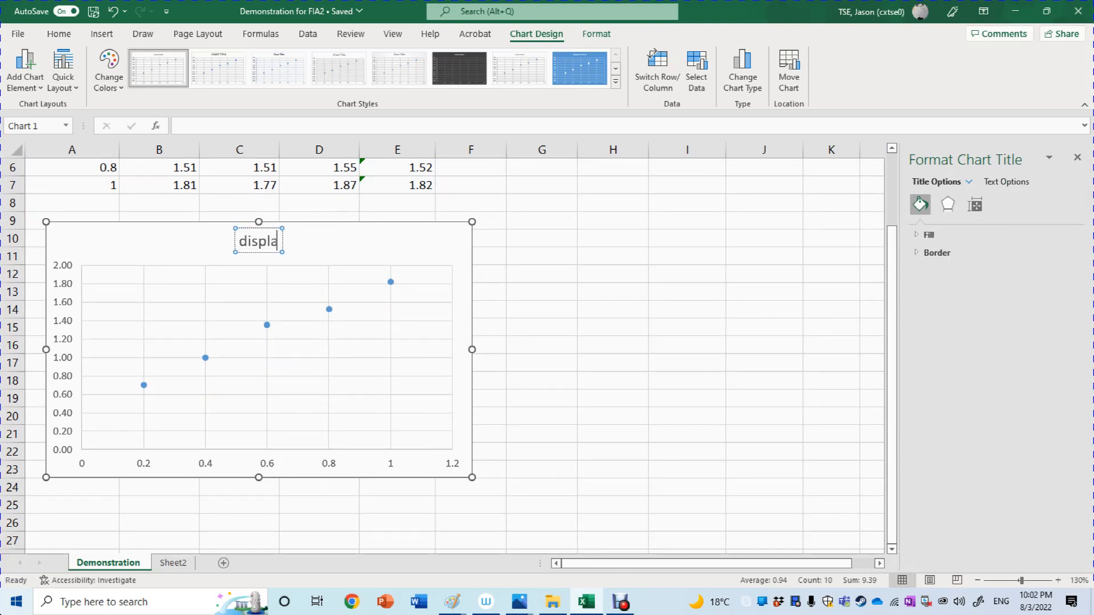
pyautogui.write('cement vs time')
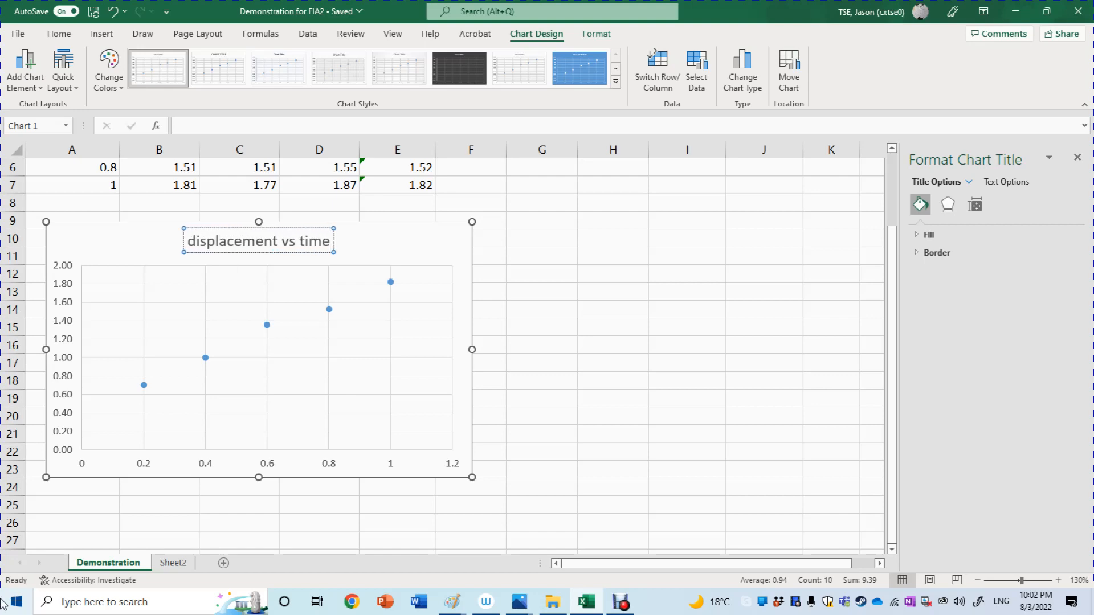
# Replace the chart title text with "time vs displacement".
pyautogui.press('BackSpace')
pyautogui.press('BackSpace')
pyautogui.press('BackSpace')
pyautogui.press('BackSpace')
pyautogui.press('BackSpace')
pyautogui.press('BackSpace')
pyautogui.press('BackSpace')
pyautogui.press('BackSpace')
pyautogui.press('BackSpace')
pyautogui.press('BackSpace')
pyautogui.press('BackSpace')
pyautogui.press('BackSpace')
pyautogui.press('BackSpace')
pyautogui.press('BackSpace')
pyautogui.press('BackSpace')
pyautogui.press('BackSpace')
pyautogui.press('BackSpace')
pyautogui.press('BackSpace')
pyautogui.press('BackSpace')
pyautogui.press('BackSpace')
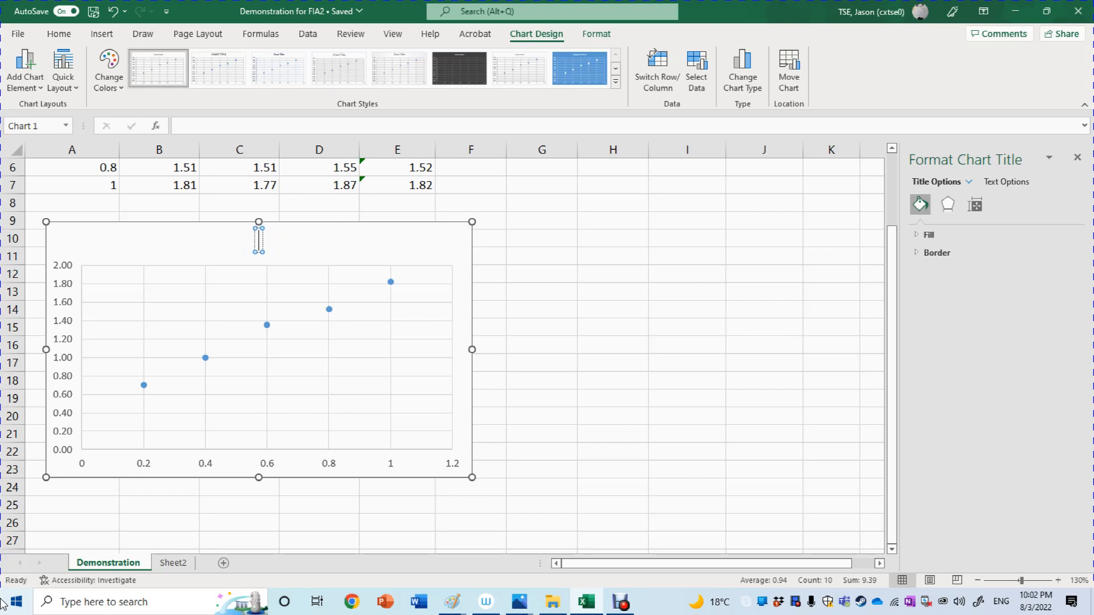
pyautogui.write('time v')
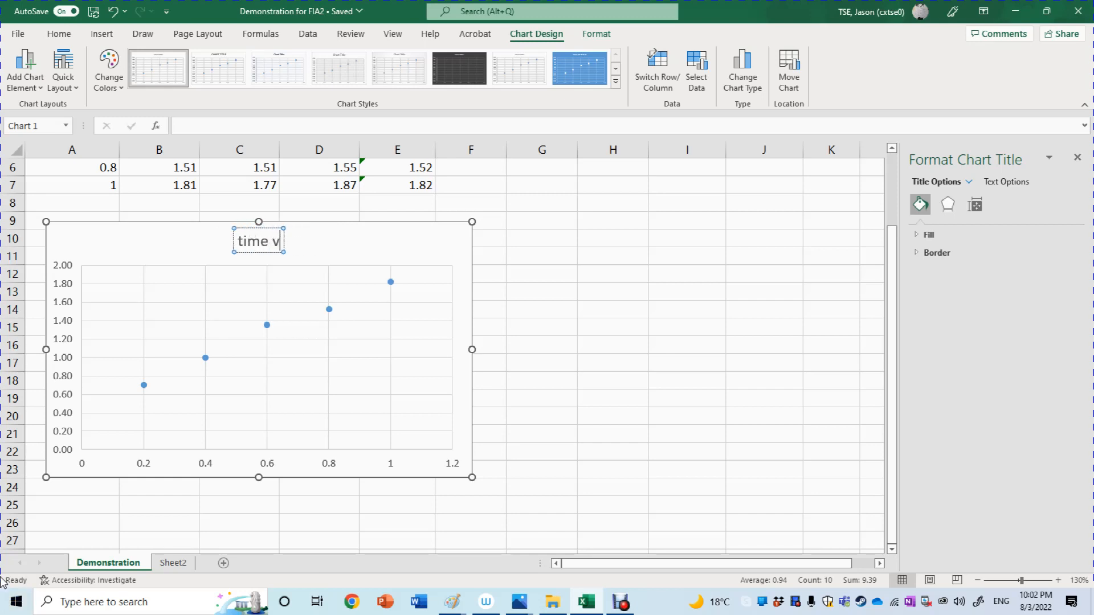
pyautogui.write('s displ')
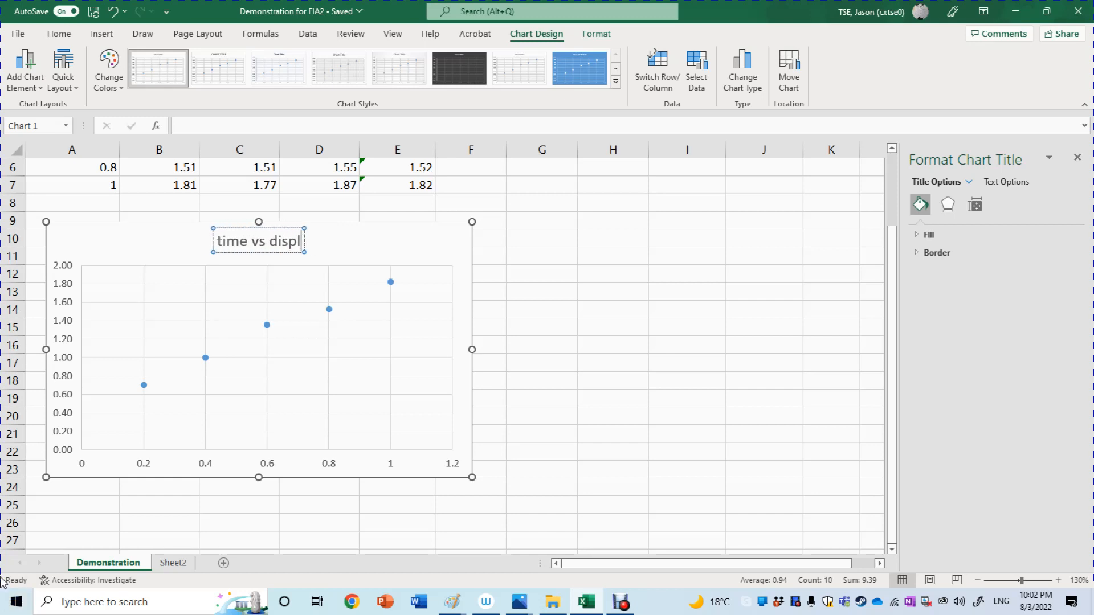
pyautogui.write('acement')
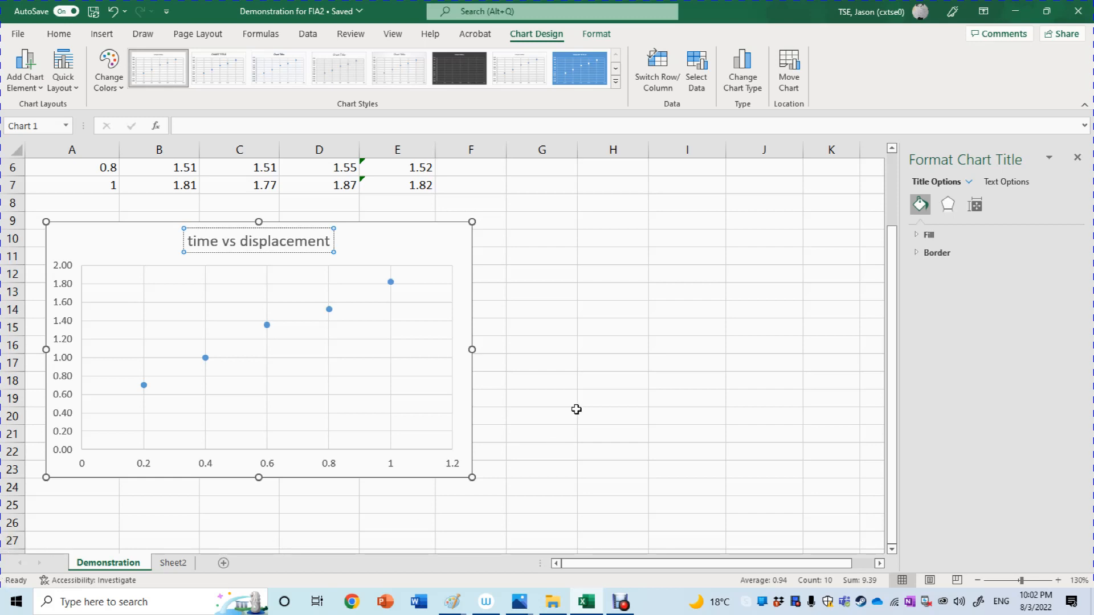
# Add axis titles to the chart and label the horizontal axis "s / m".
pyautogui.click(471, 278)
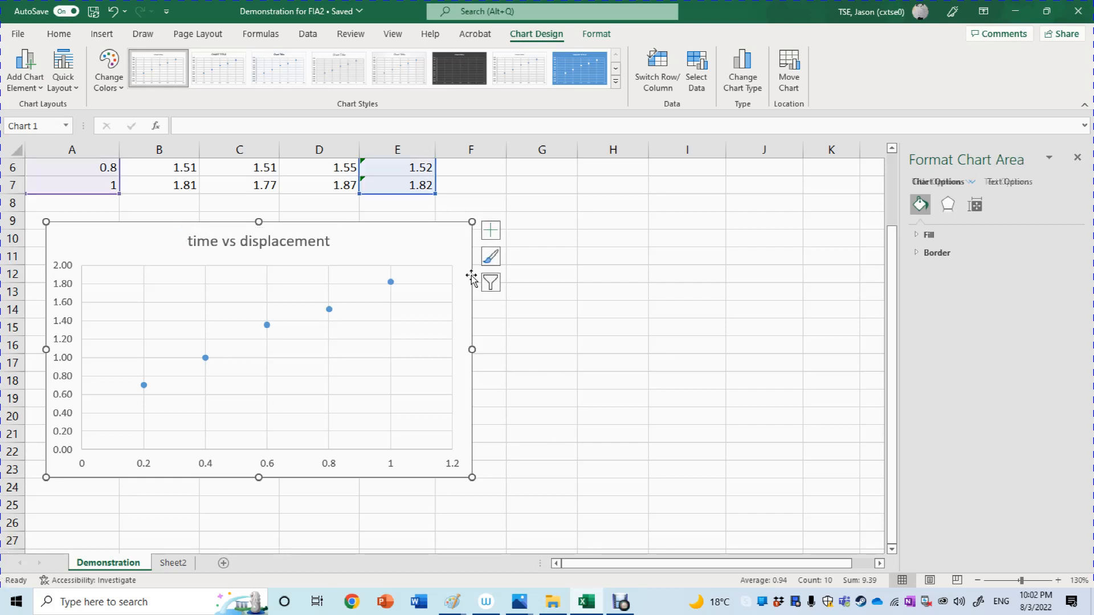
pyautogui.click(491, 230)
pyautogui.click(540, 263)
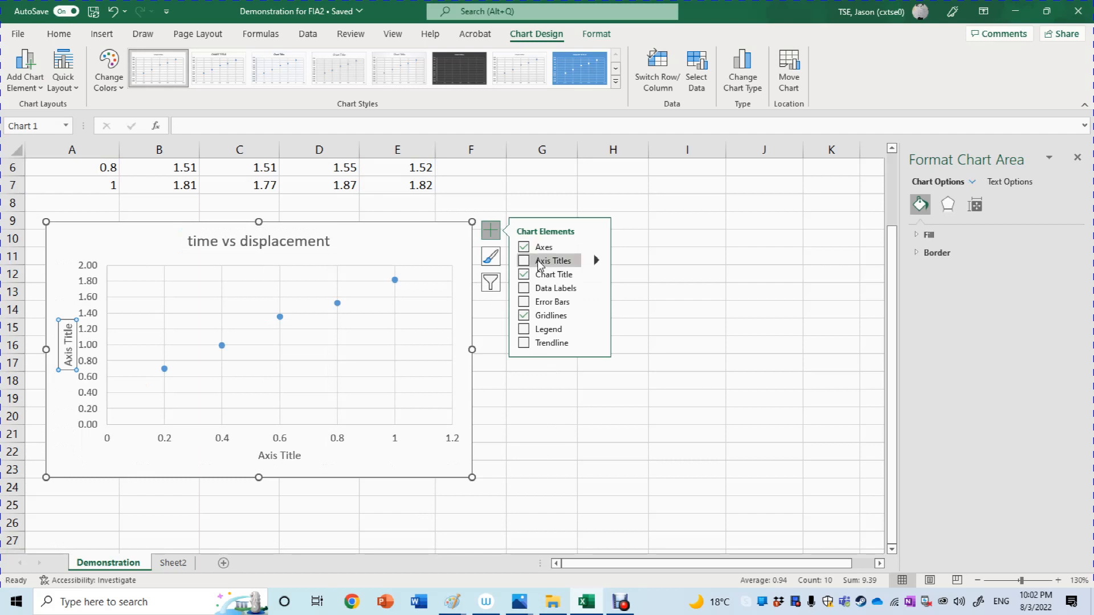
pyautogui.click(288, 454)
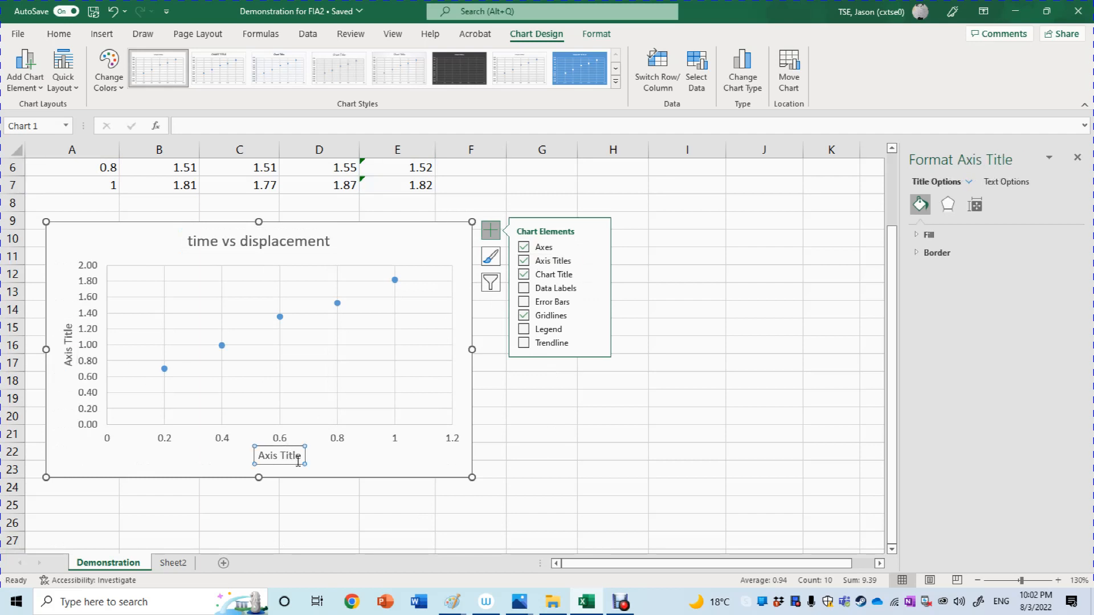
pyautogui.tripleClick(288, 454)
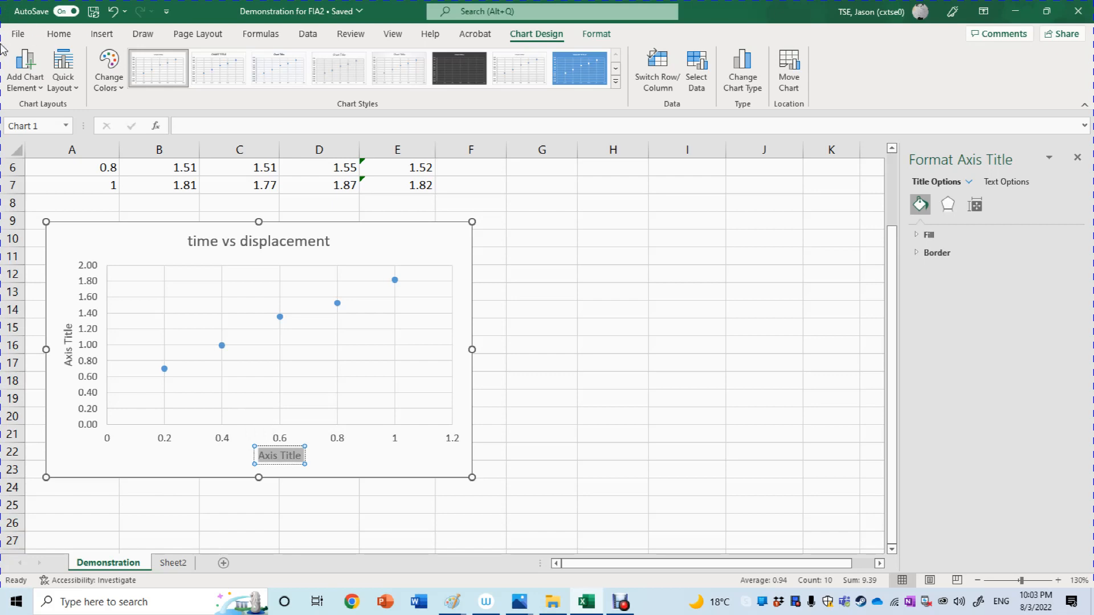
pyautogui.write('s')
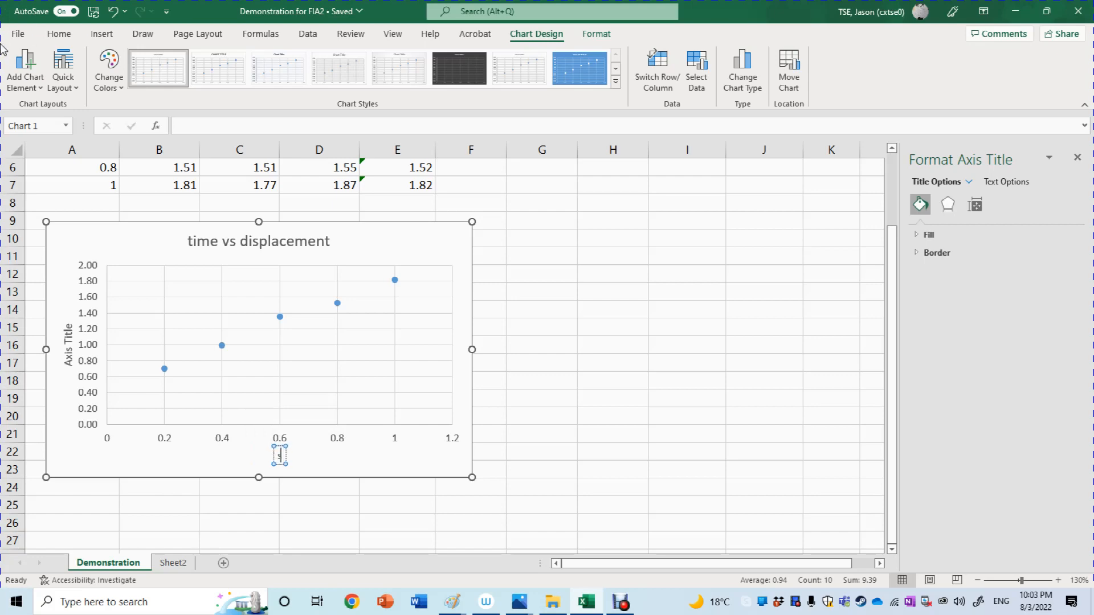
pyautogui.write(' / m')
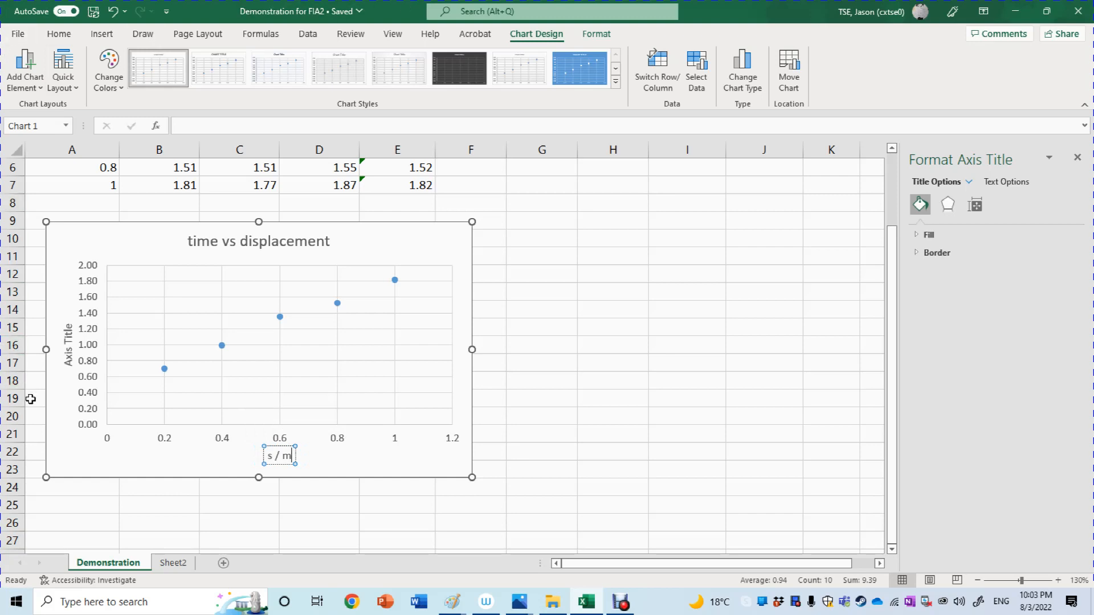
# Label the chart's vertical axis "t /s".
pyautogui.click(67, 366)
pyautogui.moveTo(67, 366); pyautogui.dragTo(63, 327)
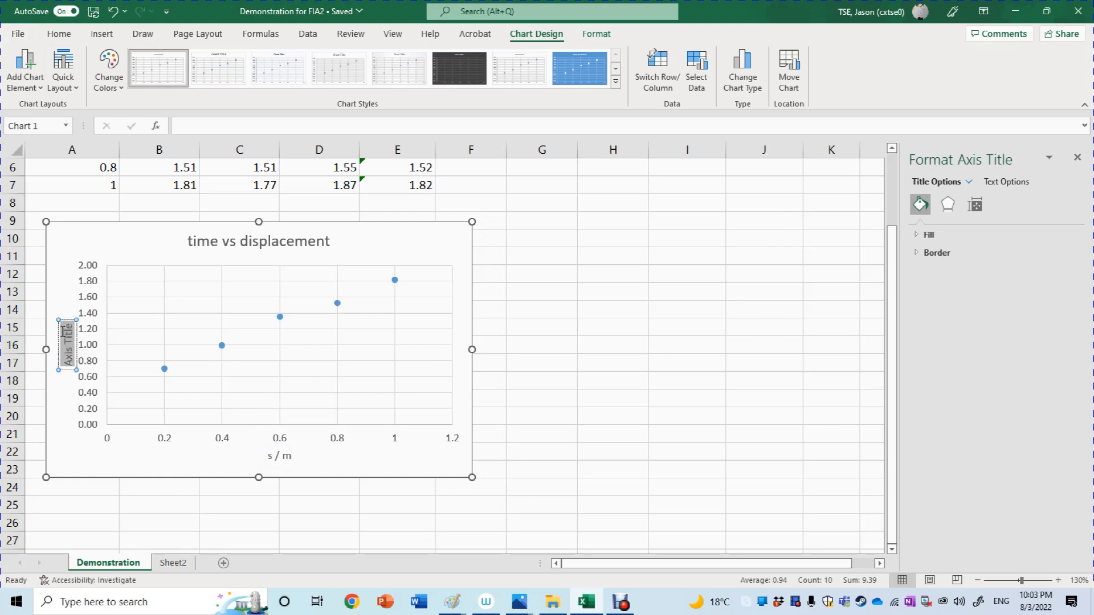
pyautogui.press('BackSpace')
pyautogui.write('t / s')
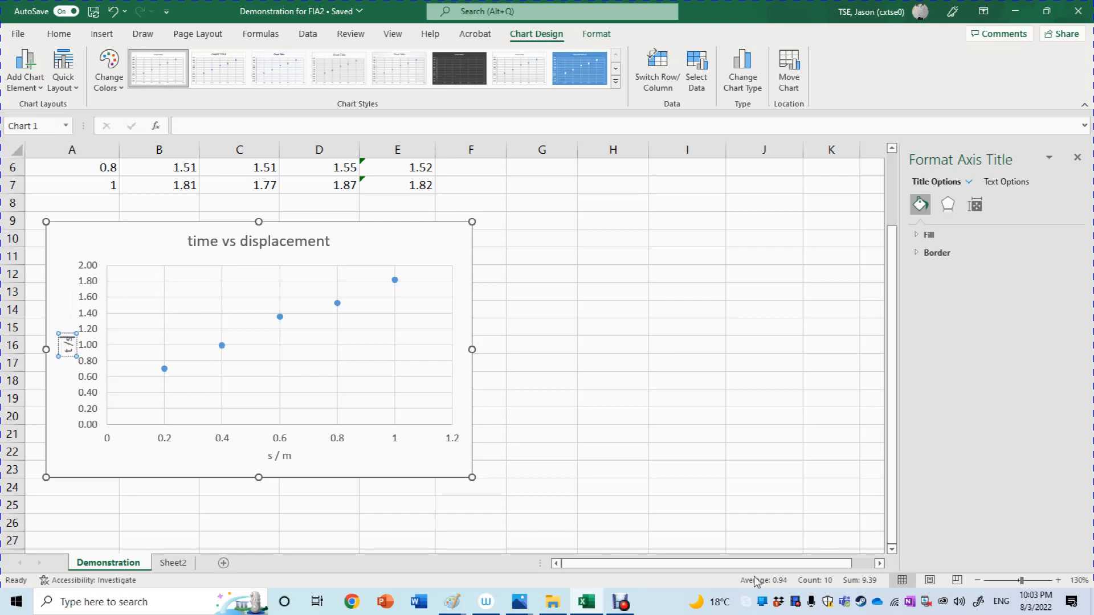
pyautogui.click(613, 363)
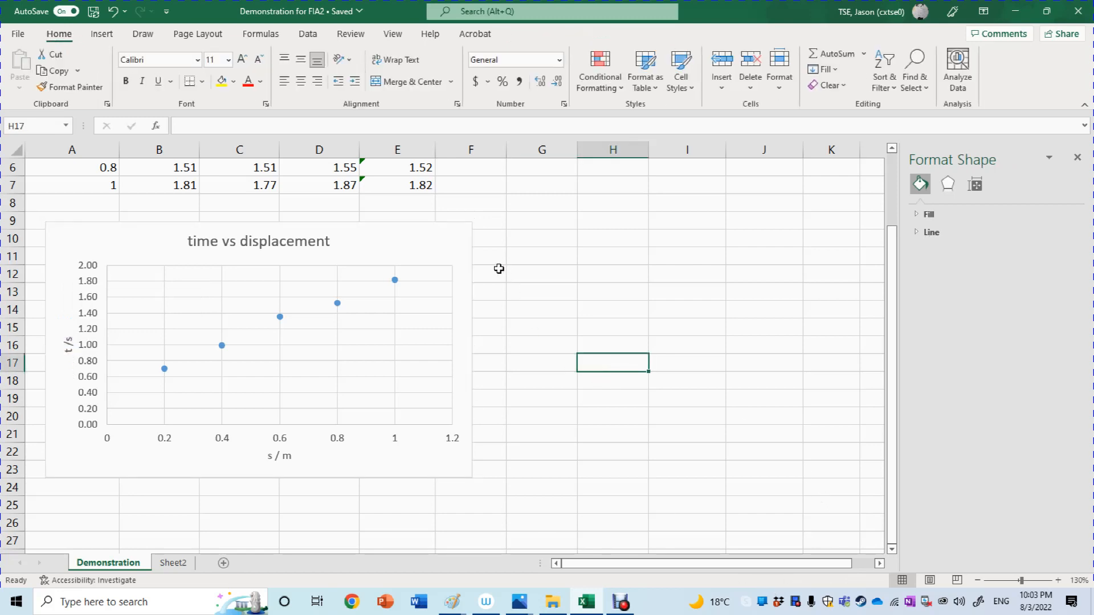
pyautogui.click(470, 259)
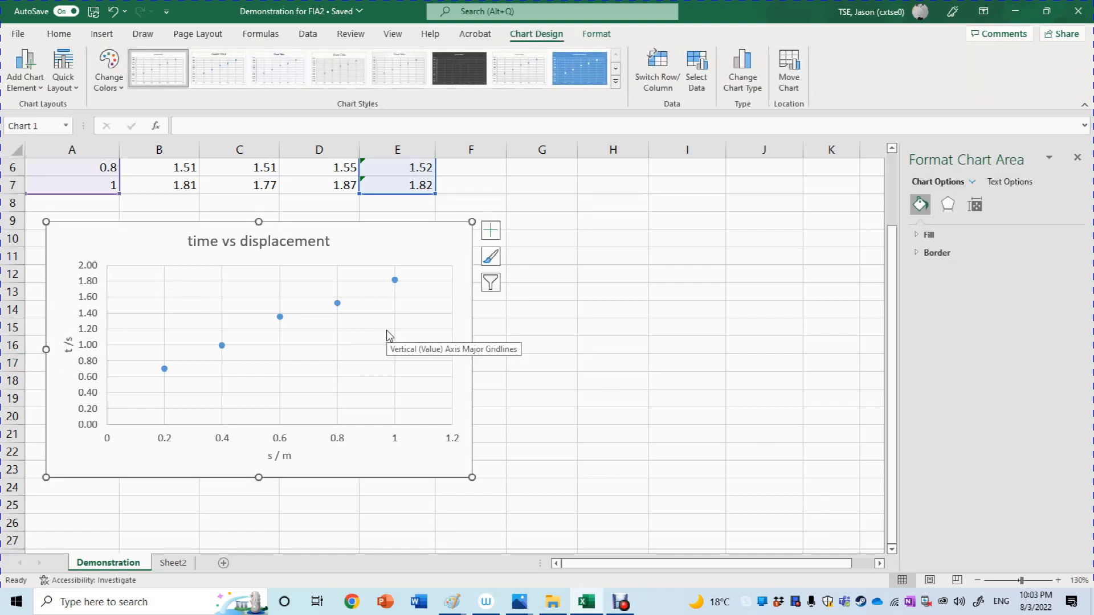
# Switch to the Untitled Paint drawing, circle the equation y = √(2/a)x in yellow and draw an arrow leading left from it.
pyautogui.moveTo(454, 603)
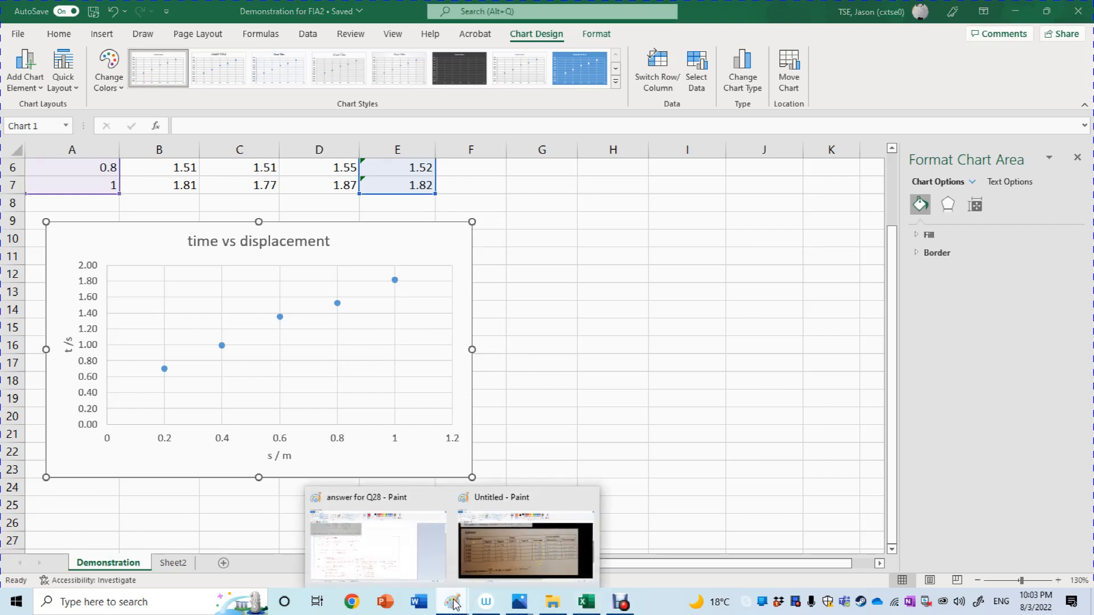
pyautogui.click(514, 570)
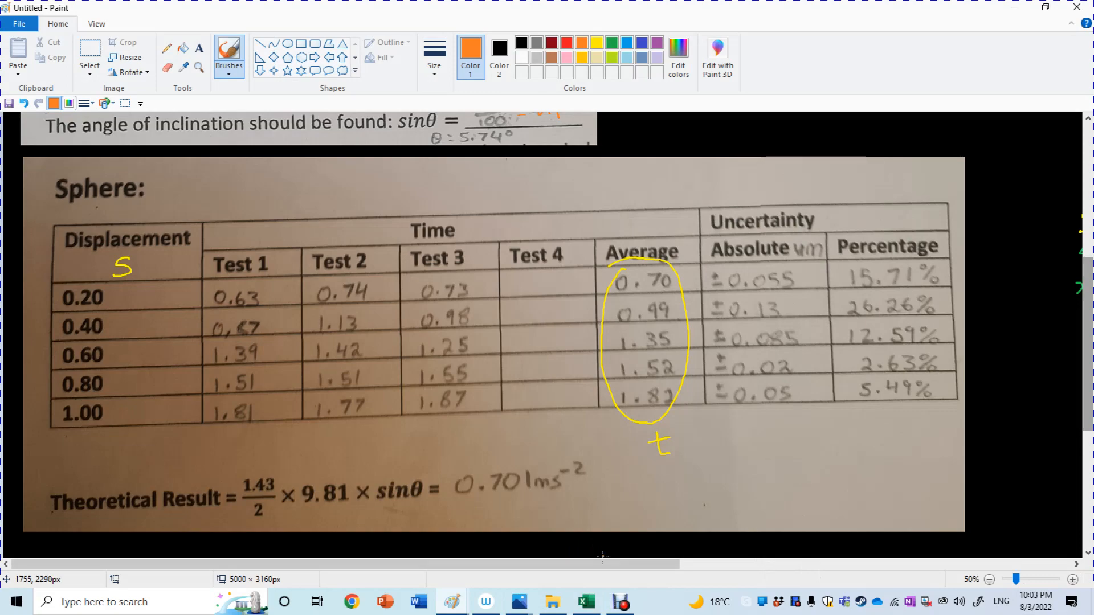
pyautogui.moveTo(606, 563); pyautogui.dragTo(939, 562)
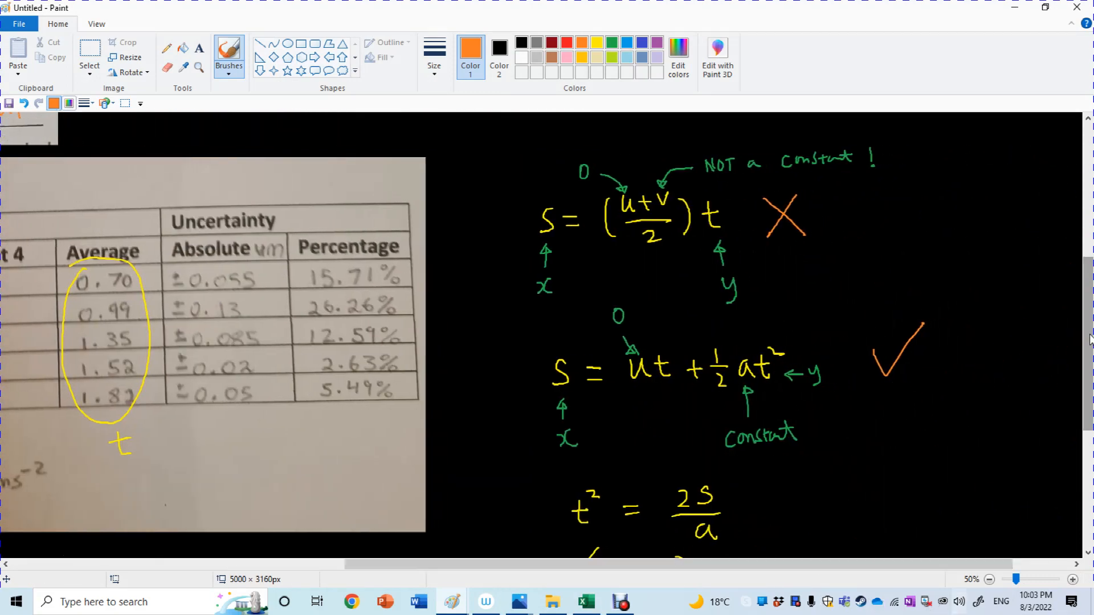
pyautogui.moveTo(1089, 340); pyautogui.dragTo(1089, 457)
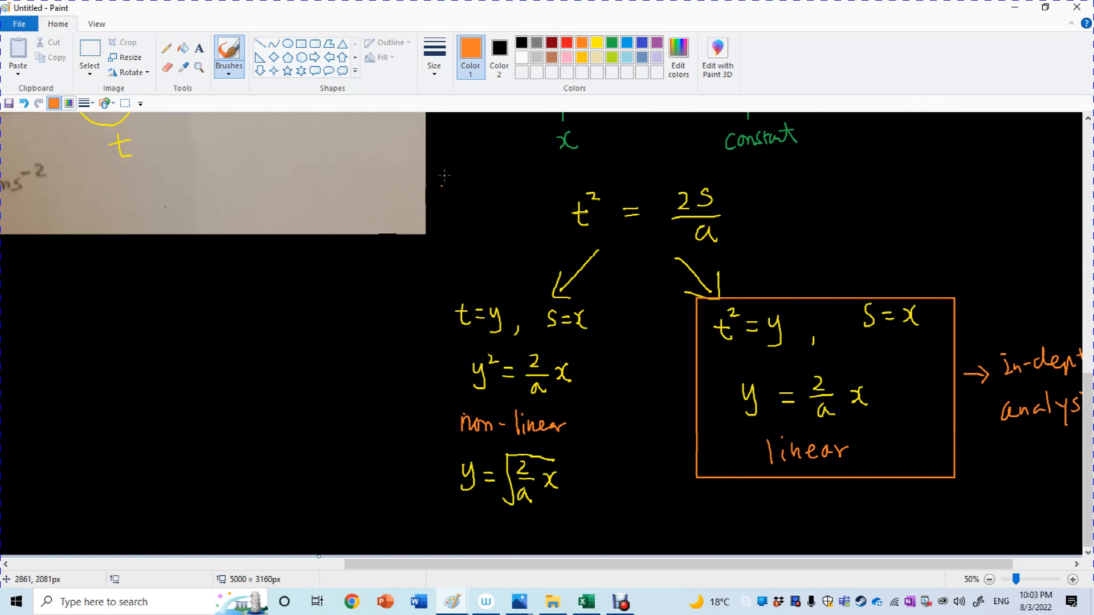
pyautogui.moveTo(493, 446)
pyautogui.mouseDown()
pyautogui.moveTo(474, 451)
pyautogui.moveTo(502, 505)
pyautogui.mouseUp()
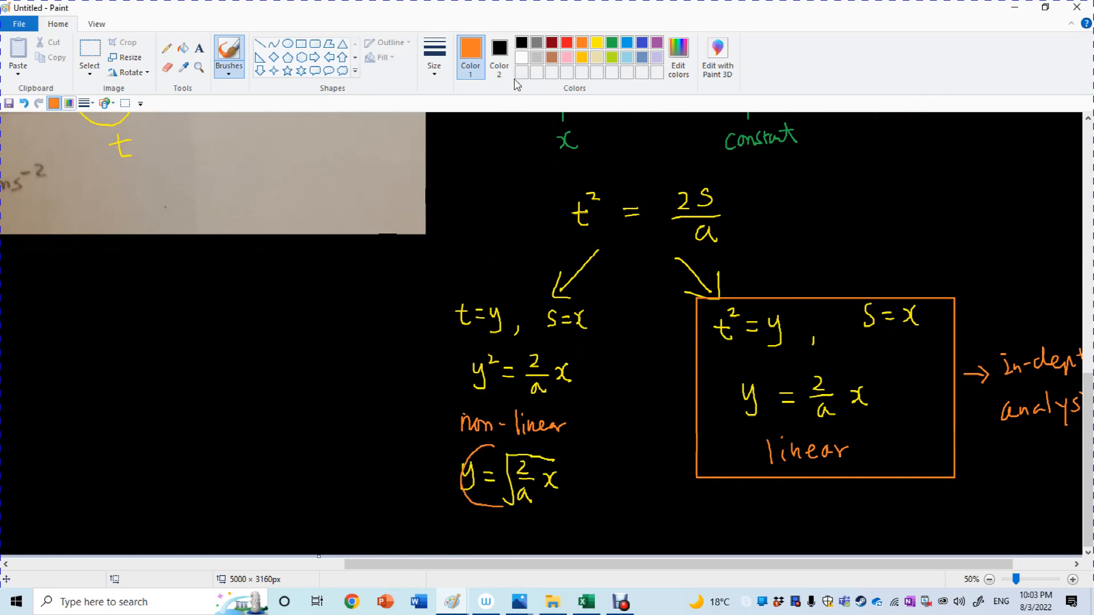
pyautogui.hotkey('ctrl', 'z')
pyautogui.click(597, 42)
pyautogui.moveTo(478, 450)
pyautogui.mouseDown()
pyautogui.moveTo(450, 490)
pyautogui.moveTo(577, 467)
pyautogui.moveTo(462, 453)
pyautogui.moveTo(417, 500)
pyautogui.mouseUp()
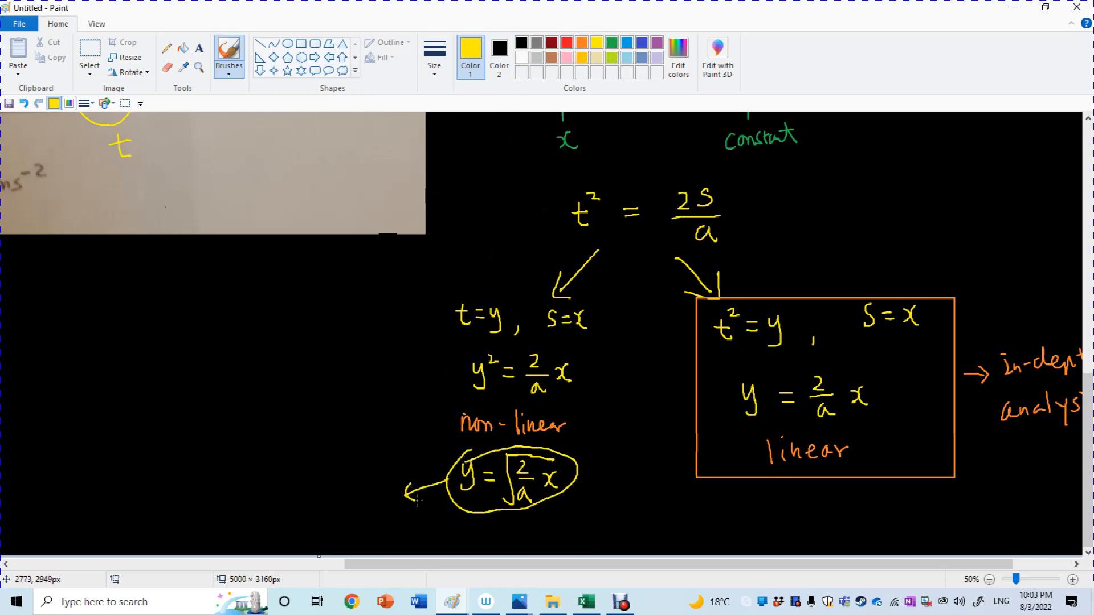
# Write t = √(2/a)s in yellow beside the arrow's tip and return to the Excel sheet.
pyautogui.moveTo(259, 498)
pyautogui.mouseDown()
pyautogui.moveTo(274, 496)
pyautogui.moveTo(278, 508)
pyautogui.moveTo(297, 487)
pyautogui.mouseUp()
pyautogui.moveTo(287, 499); pyautogui.dragTo(356, 455)
pyautogui.moveTo(315, 482)
pyautogui.mouseDown()
pyautogui.moveTo(319, 495)
pyautogui.moveTo(337, 491)
pyautogui.mouseUp()
pyautogui.moveTo(337, 499)
pyautogui.mouseDown()
pyautogui.moveTo(332, 507)
pyautogui.moveTo(343, 505)
pyautogui.mouseUp()
pyautogui.moveTo(356, 480); pyautogui.dragTo(346, 495)
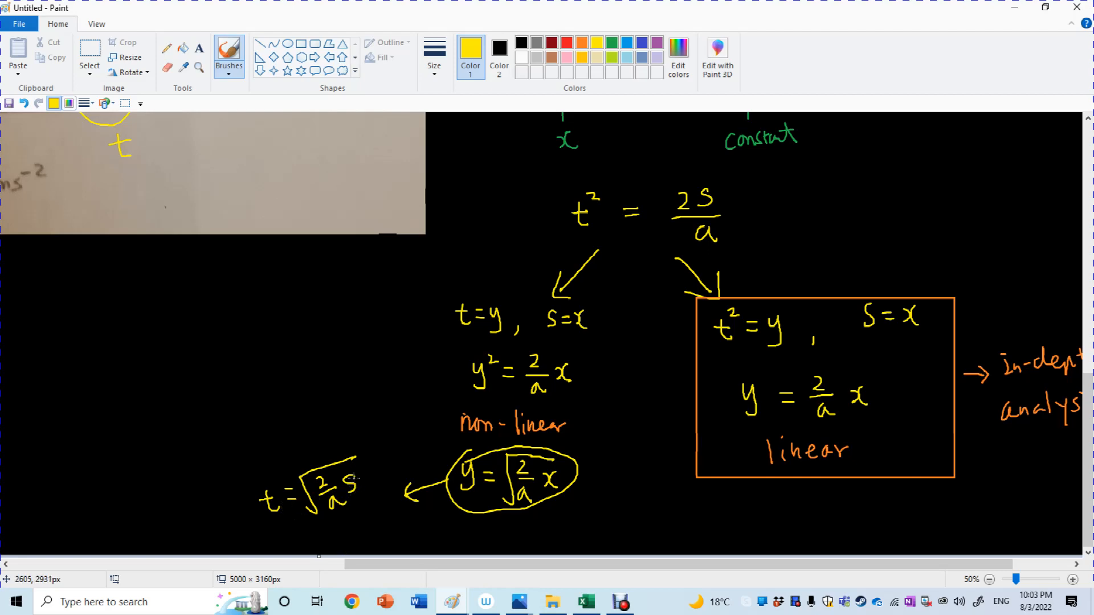
pyautogui.click(1017, 7)
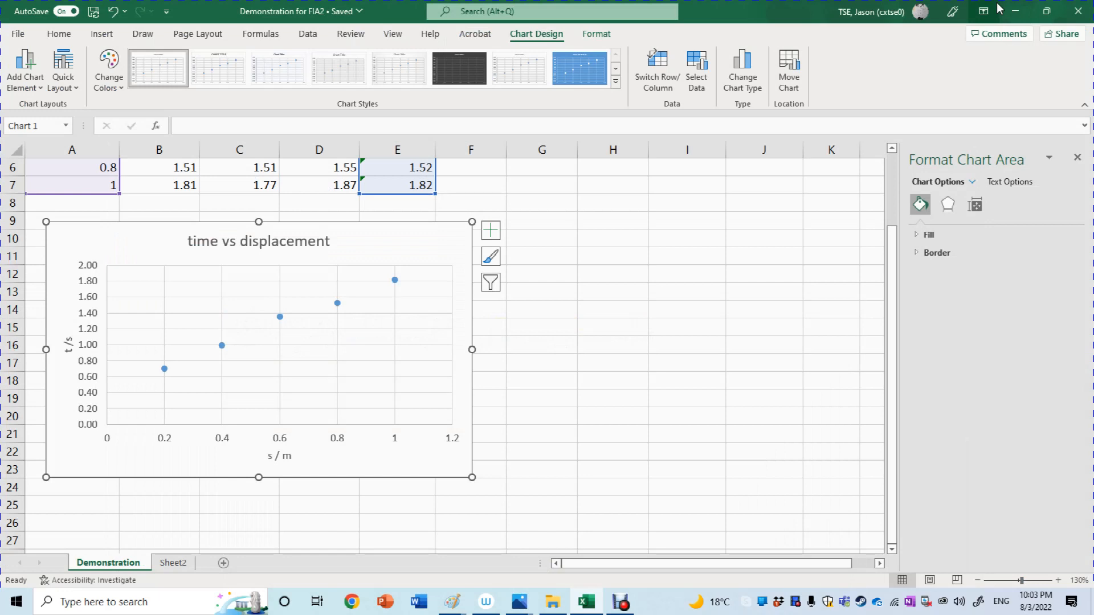
# Add a Power trendline to the time vs displacement chart and display its equation and R-squared value.
pyautogui.click(490, 231)
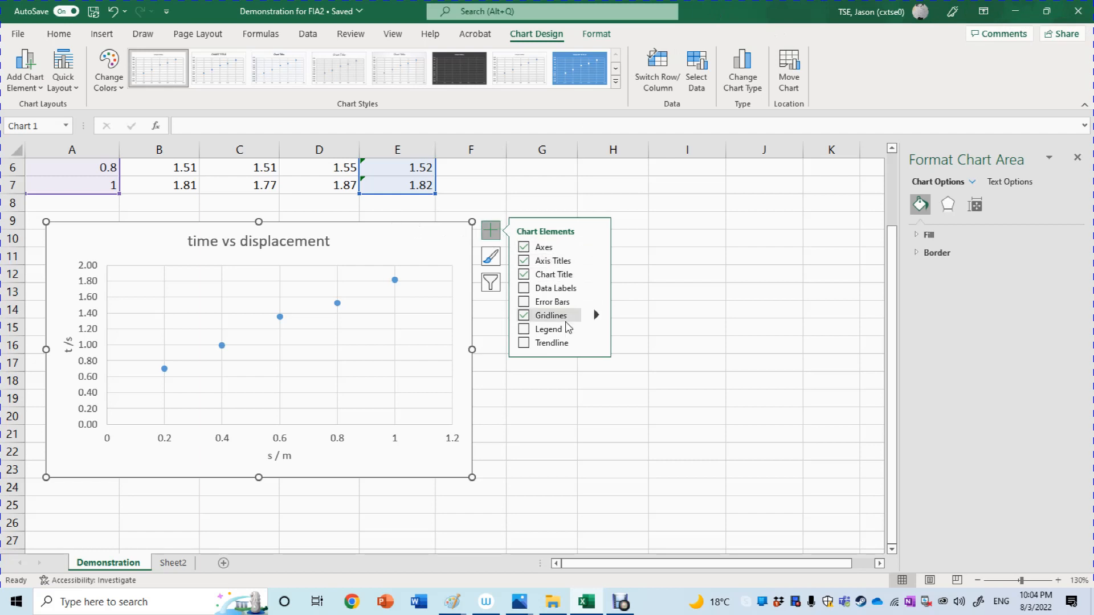
pyautogui.click(597, 345)
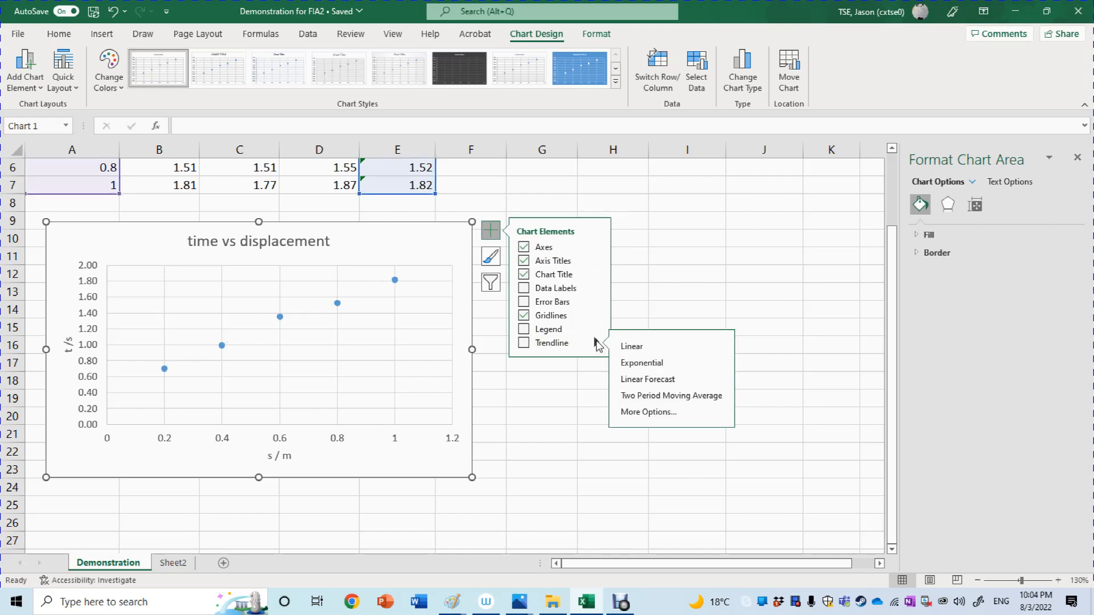
pyautogui.click(642, 412)
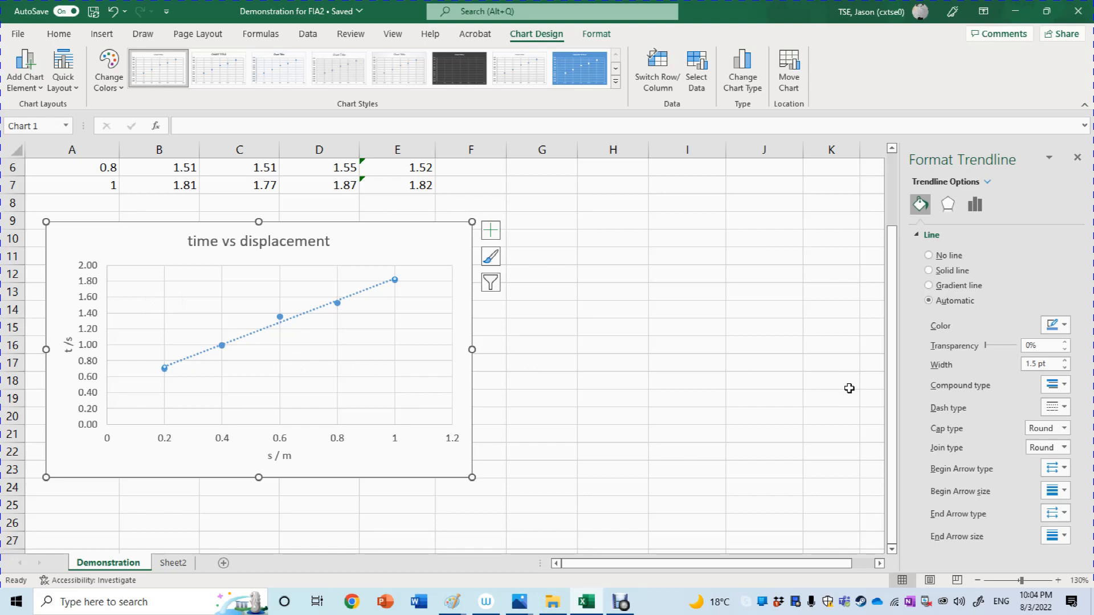
pyautogui.click(982, 212)
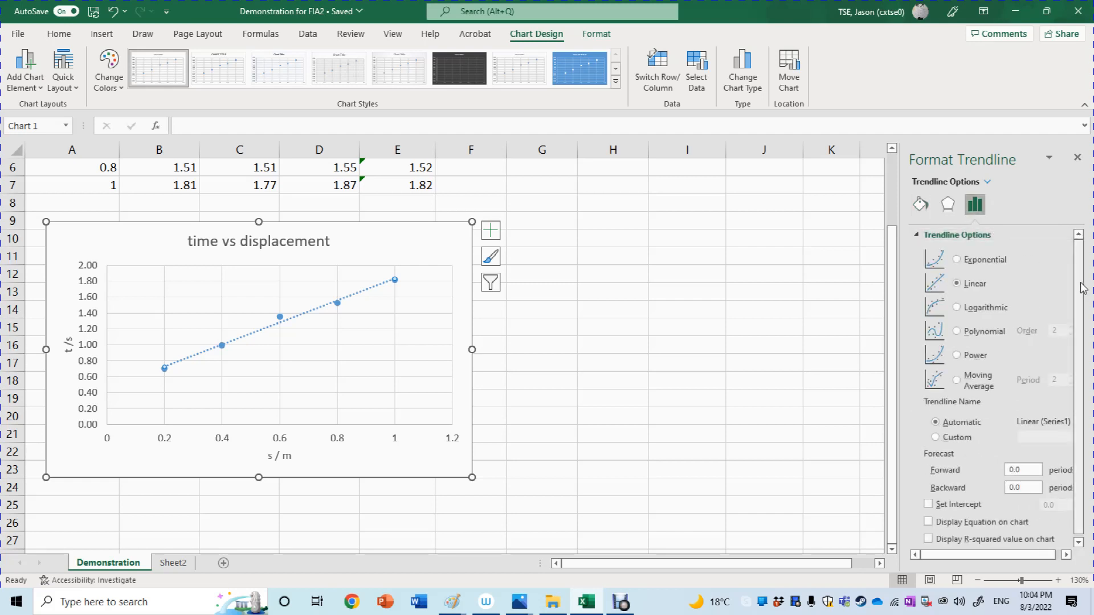
pyautogui.scroll(-1, 995, 242)
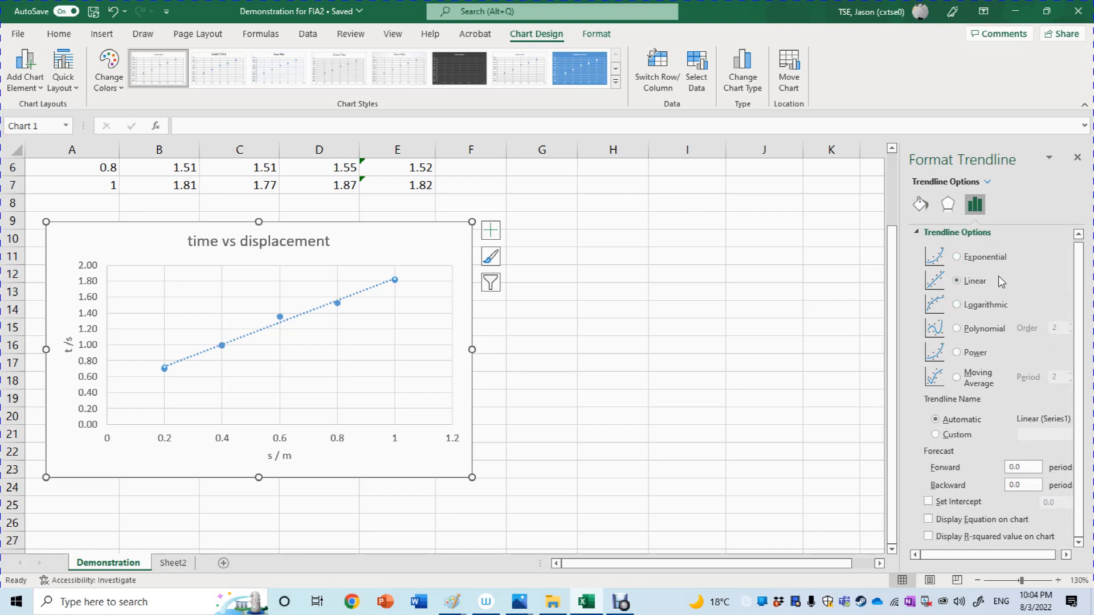
pyautogui.click(974, 353)
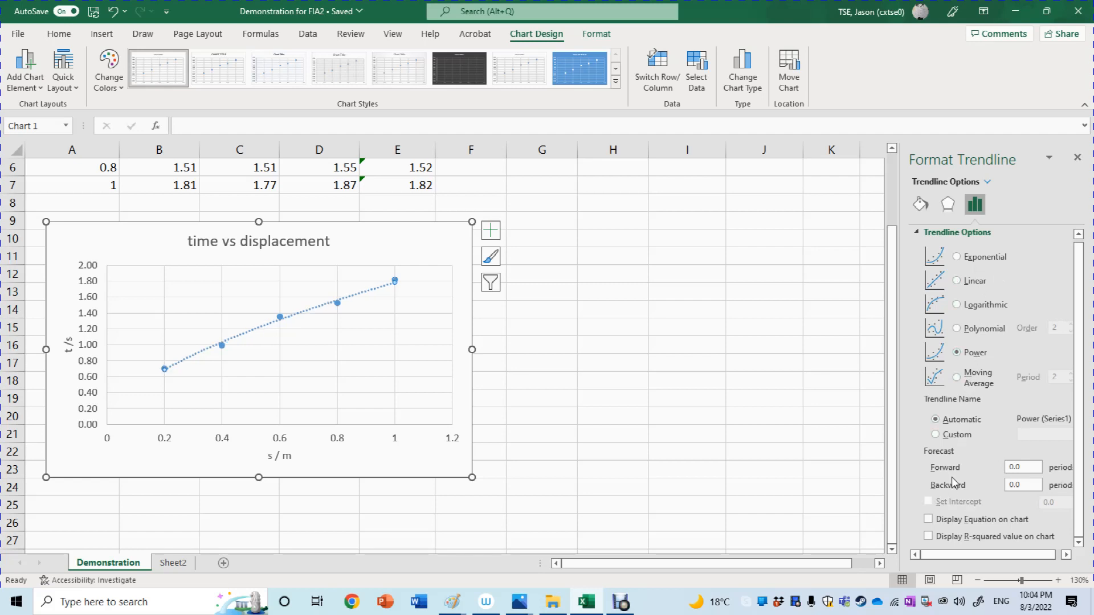
pyautogui.click(942, 521)
pyautogui.click(947, 538)
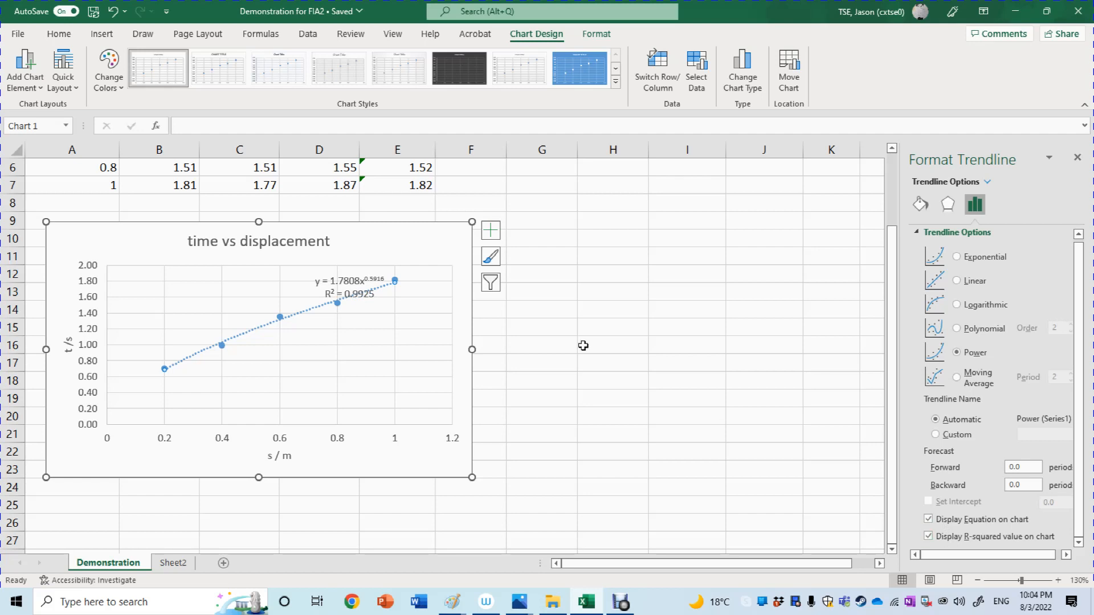
# Move the trendline equation label off the data points to the space above the curve.
pyautogui.click(354, 273)
pyautogui.click(363, 302)
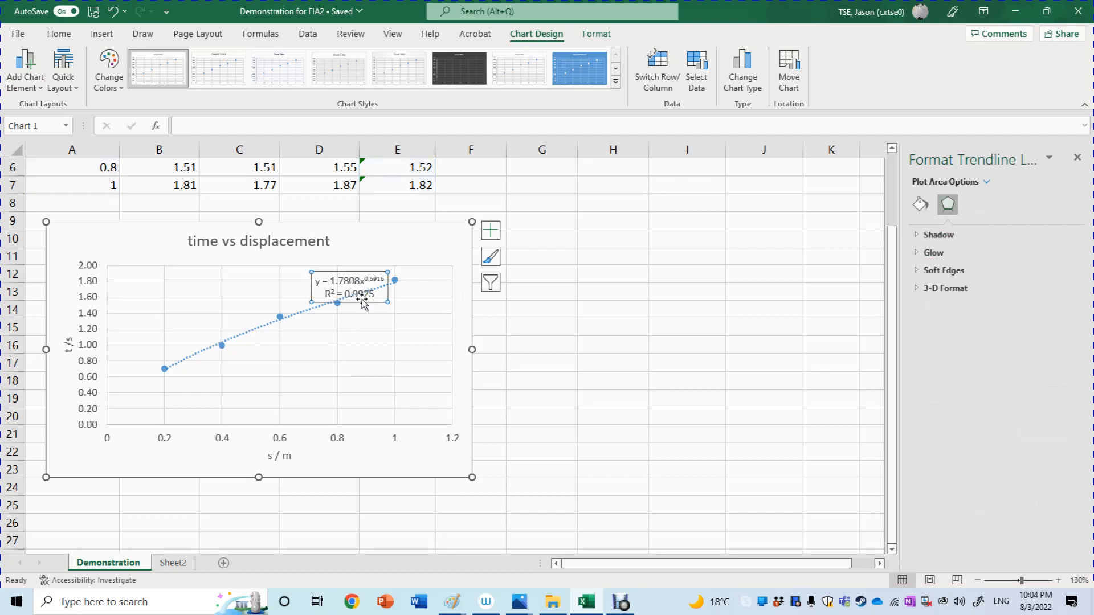
pyautogui.moveTo(365, 299); pyautogui.dragTo(271, 307)
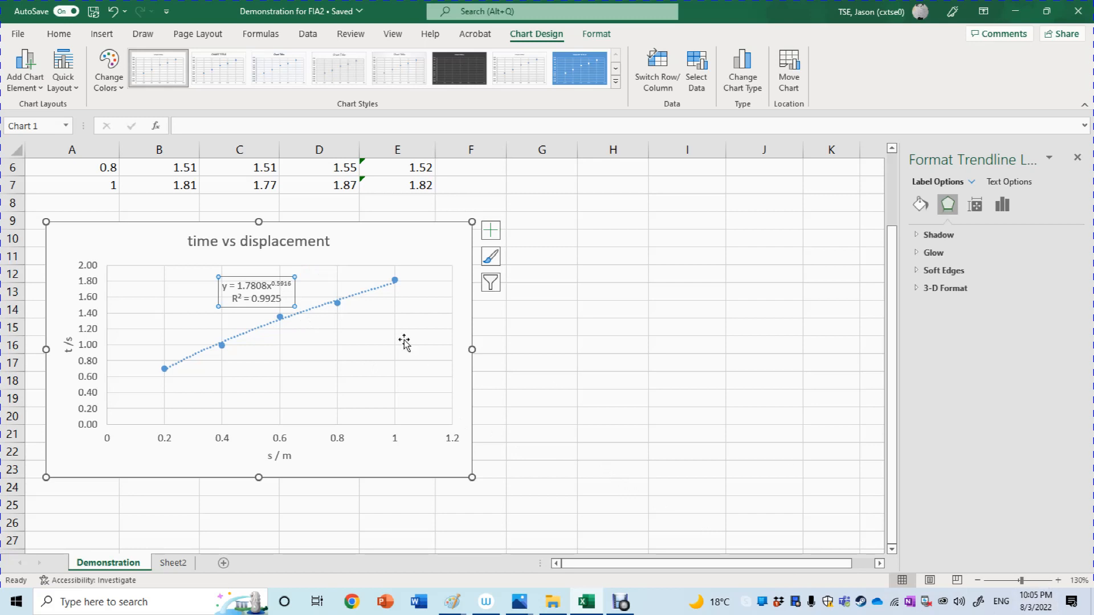
# Try to set the trendline equation label's font size to 18.
pyautogui.moveTo(287, 296); pyautogui.dragTo(223, 285)
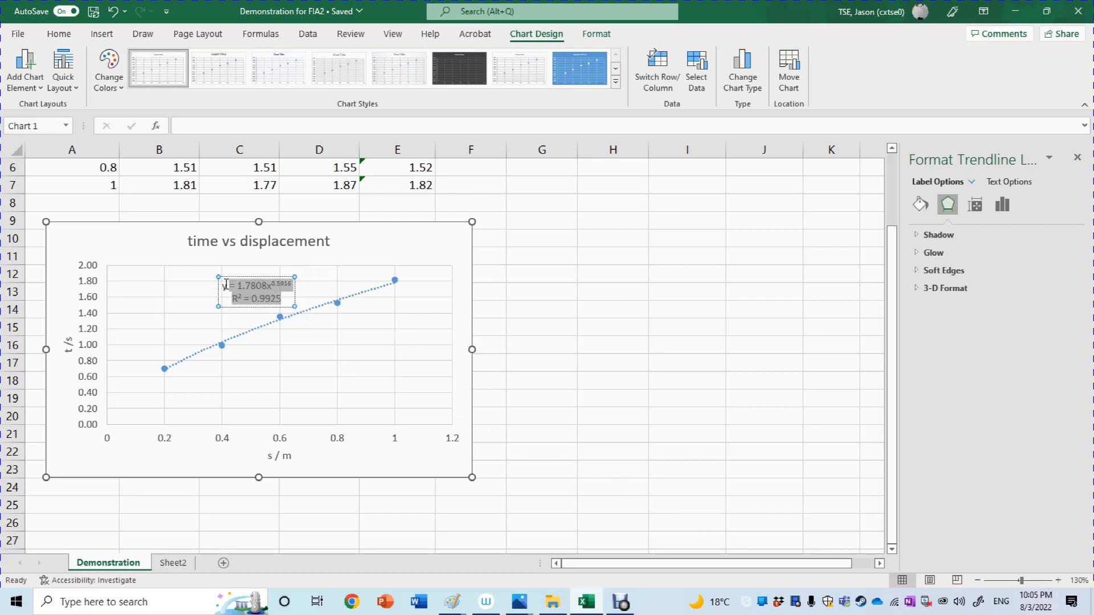
pyautogui.click(58, 35)
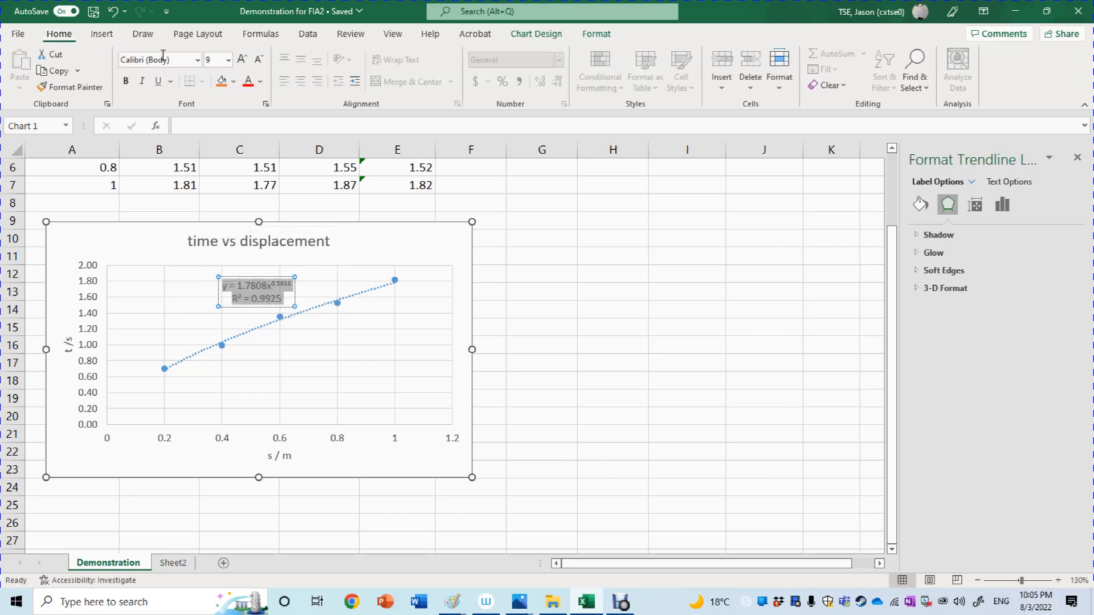
pyautogui.click(228, 59)
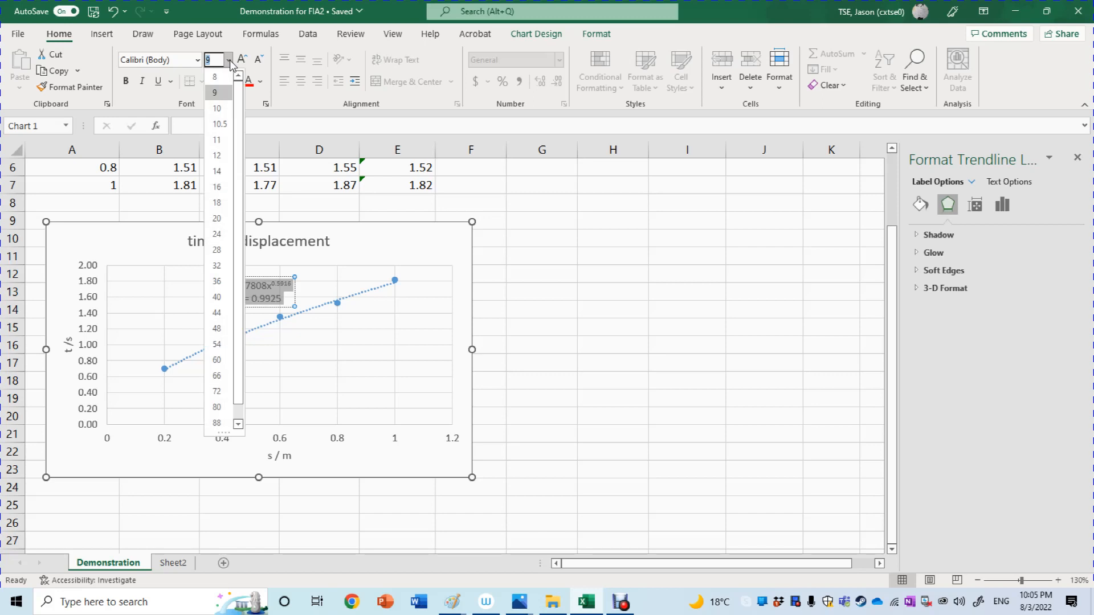
pyautogui.click(216, 202)
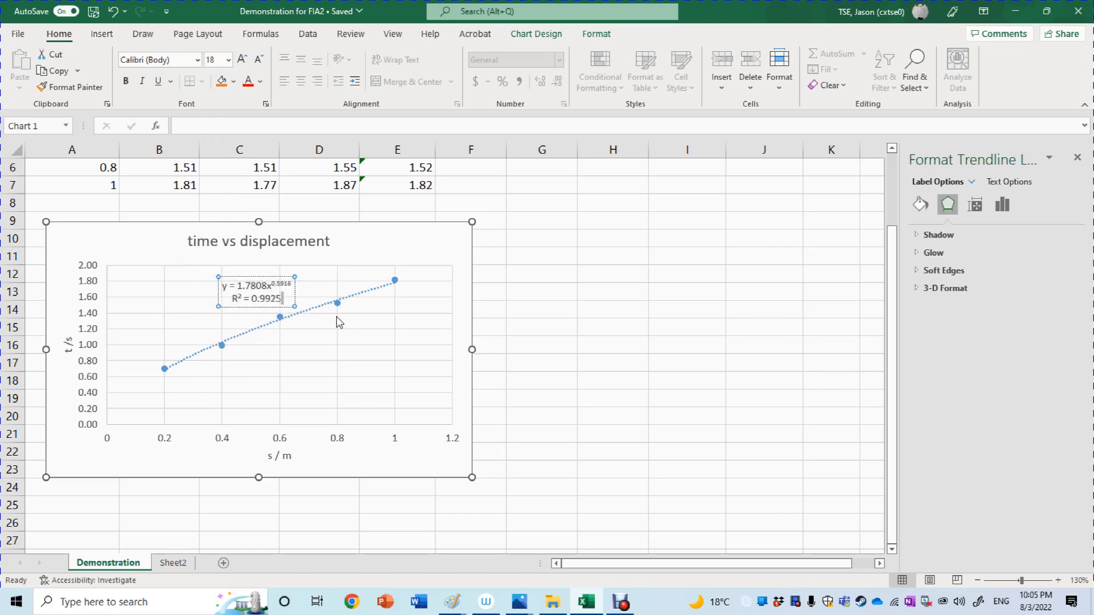
# Move the trendline equation label into the empty area below the curve.
pyautogui.click(285, 307)
pyautogui.moveTo(286, 307); pyautogui.dragTo(386, 377)
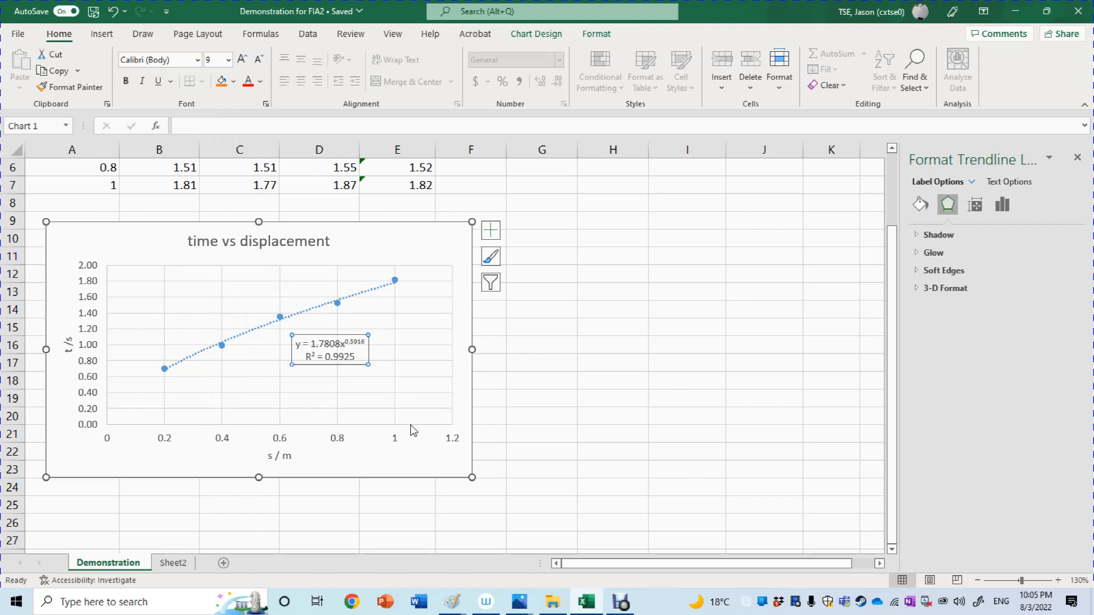
# In the trendline equation label, replace y with t and x with s, leaving a space before the s.
pyautogui.click(1055, 579)
pyautogui.click(1055, 580)
pyautogui.click(1055, 580)
pyautogui.click(1055, 580)
pyautogui.click(1055, 580)
pyautogui.click(1055, 580)
pyautogui.click(1055, 580)
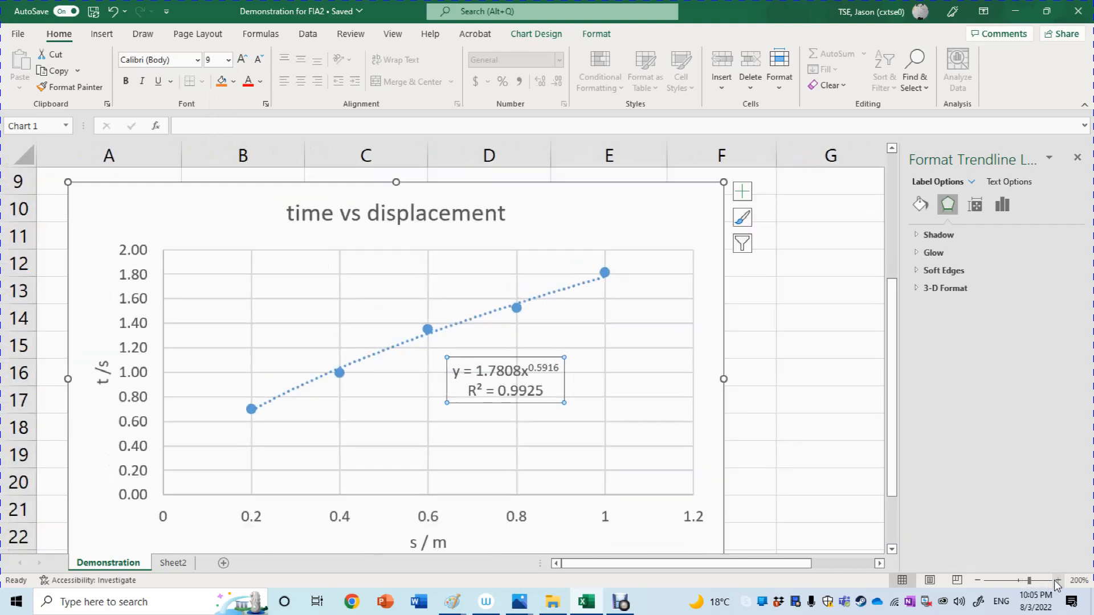
pyautogui.moveTo(896, 497); pyautogui.dragTo(898, 530)
pyautogui.click(460, 317)
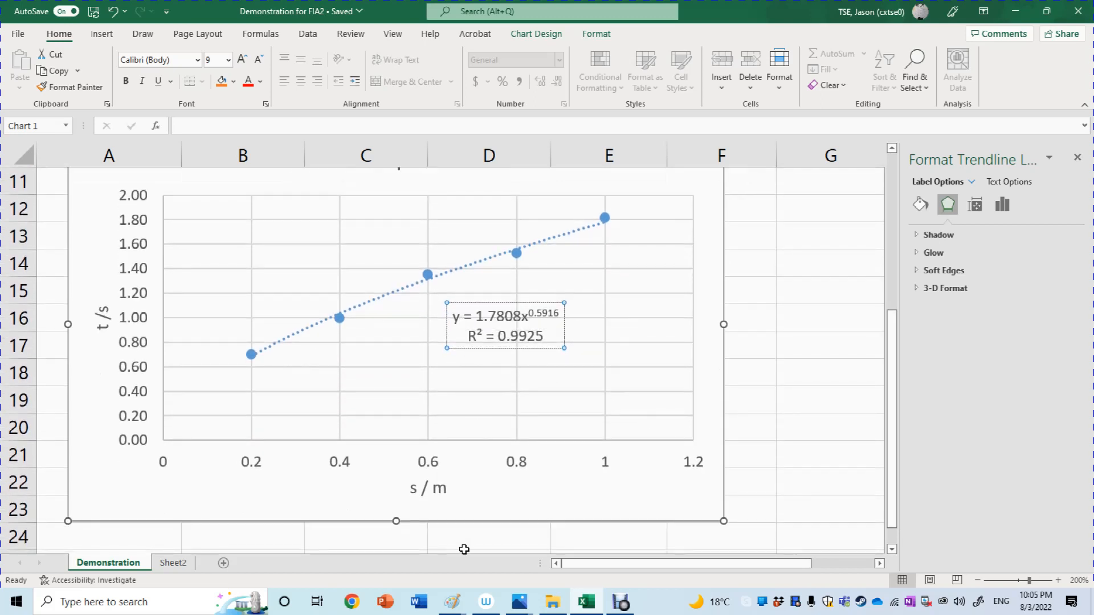
pyautogui.press('BackSpace')
pyautogui.write('t')
pyautogui.press('Right')
pyautogui.press('Right')
pyautogui.press('Right')
pyautogui.press('Right')
pyautogui.press('Right')
pyautogui.press('Right')
pyautogui.press('Right')
pyautogui.press('Right')
pyautogui.press('Right')
pyautogui.press('Right')
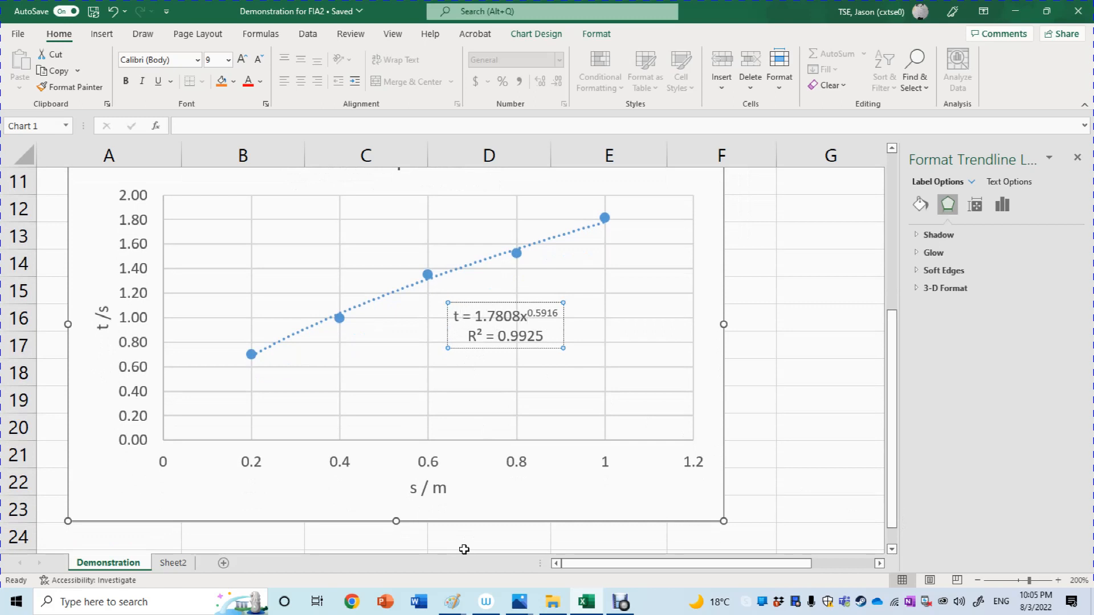
pyautogui.press('BackSpace')
pyautogui.write('s')
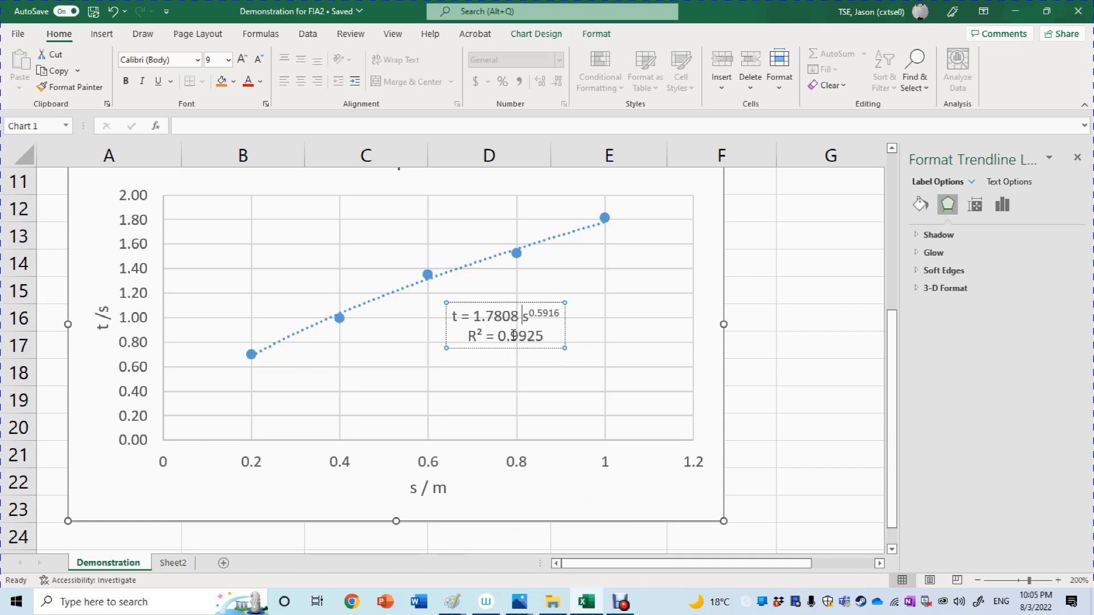
pyautogui.click(521, 322)
# Switch to the Untitled Paint drawing, draw a yellow arrow up from t = √(2/a)s to a handwritten √s = s^0.5, and return to Excel.
pyautogui.click(460, 604)
pyautogui.click(514, 562)
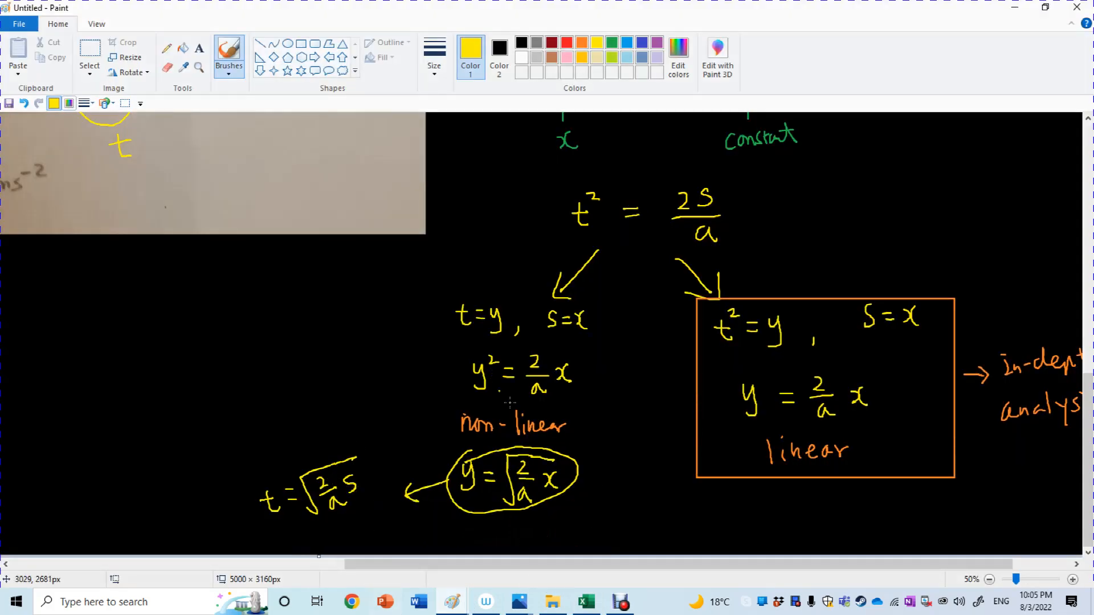
pyautogui.moveTo(313, 458)
pyautogui.mouseDown()
pyautogui.moveTo(287, 426)
pyautogui.moveTo(290, 443)
pyautogui.mouseUp()
pyautogui.moveTo(253, 367)
pyautogui.mouseDown()
pyautogui.moveTo(234, 400)
pyautogui.moveTo(247, 353)
pyautogui.moveTo(275, 356)
pyautogui.mouseUp()
pyautogui.moveTo(264, 364); pyautogui.dragTo(291, 370)
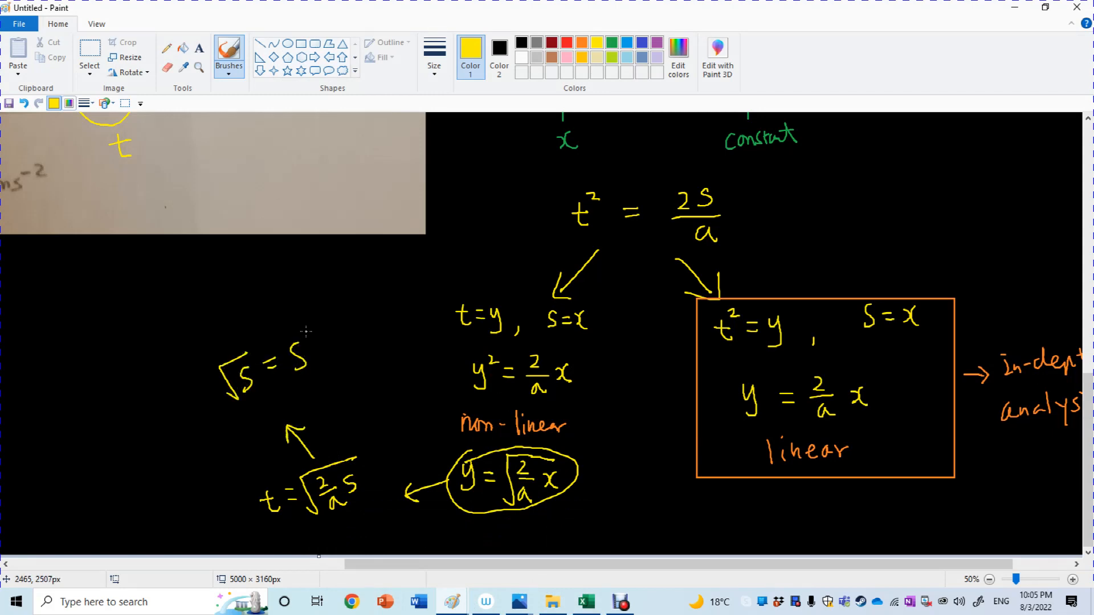
pyautogui.moveTo(307, 322)
pyautogui.mouseDown()
pyautogui.moveTo(321, 322)
pyautogui.moveTo(317, 333)
pyautogui.mouseUp()
pyautogui.click(317, 329)
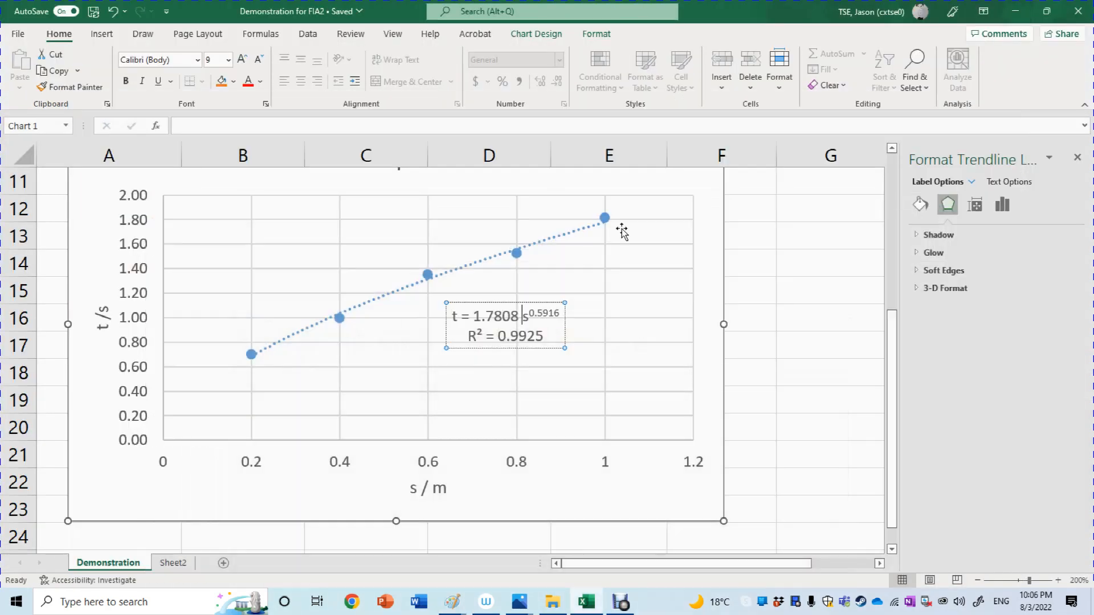
pyautogui.click(1014, 7)
# Go back to the data table and review the boxed linear t² relationship in the Paint drawing before returning to Excel.
pyautogui.click(795, 404)
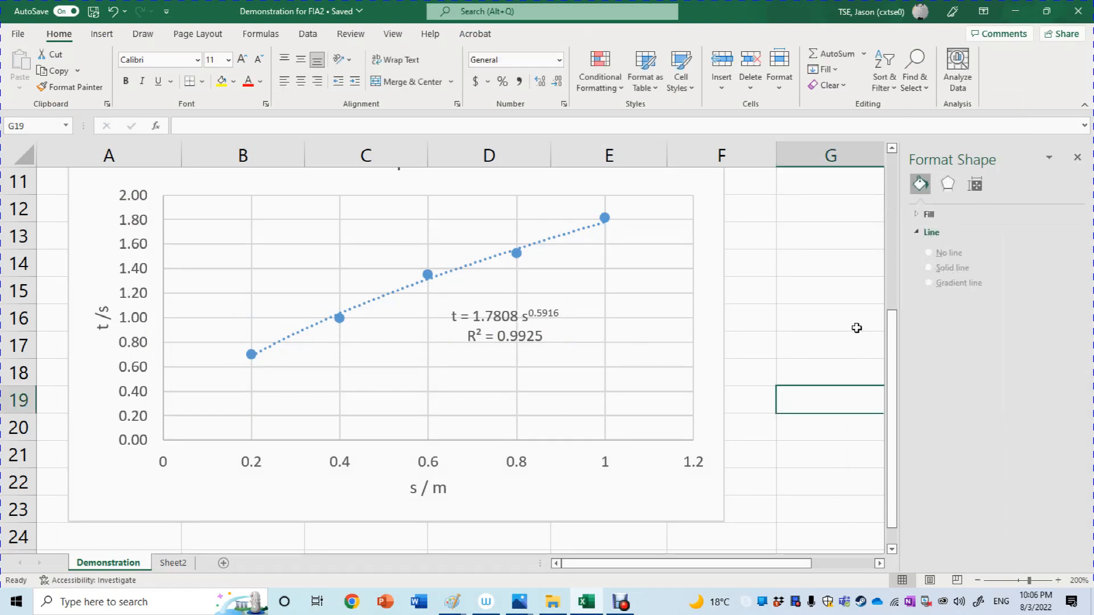
pyautogui.moveTo(892, 343)
pyautogui.mouseDown()
pyautogui.moveTo(895, 311)
pyautogui.moveTo(892, 333)
pyautogui.mouseUp()
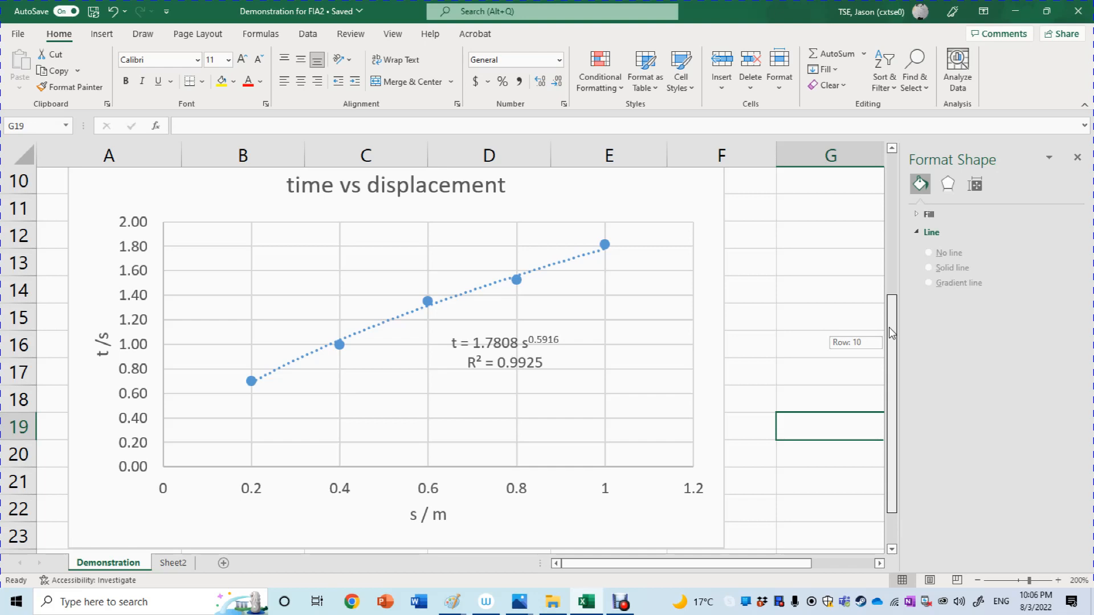
pyautogui.moveTo(892, 334); pyautogui.dragTo(894, 166)
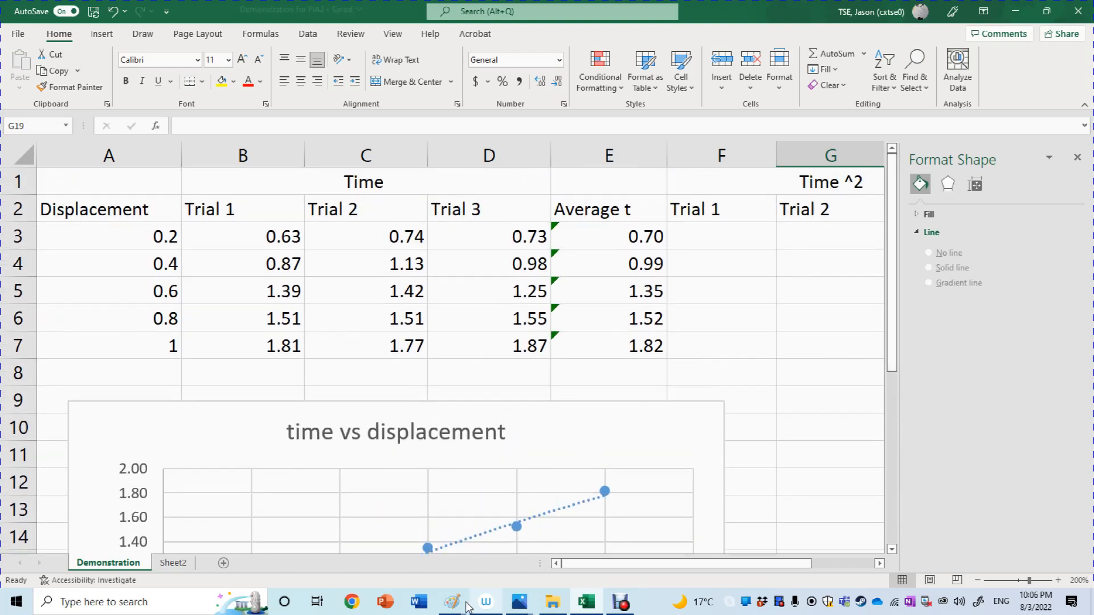
pyautogui.moveTo(456, 605)
pyautogui.click(554, 561)
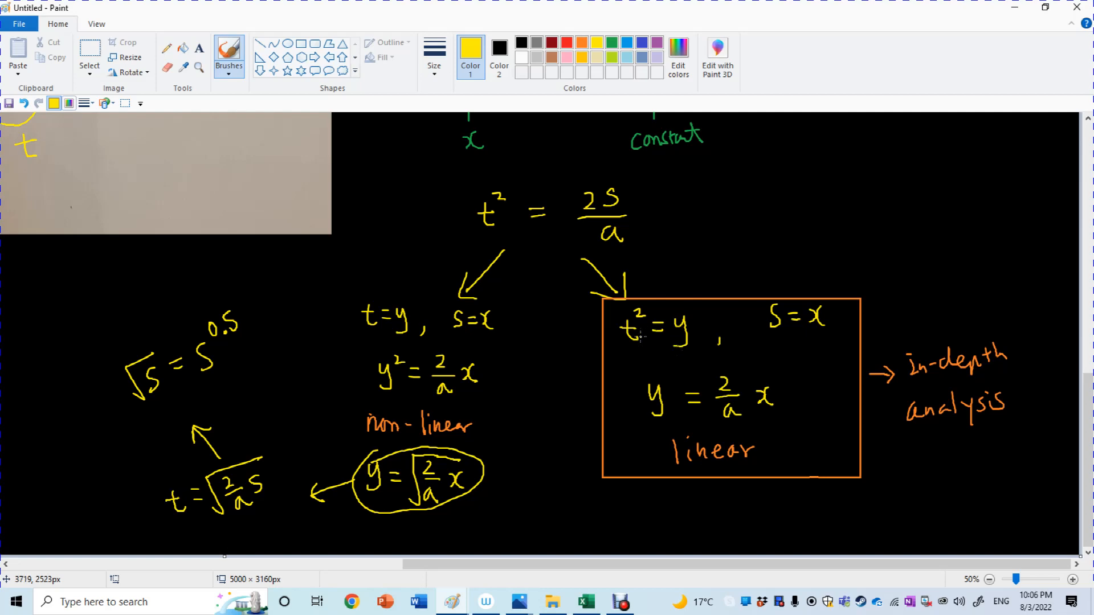
pyautogui.click(1017, 7)
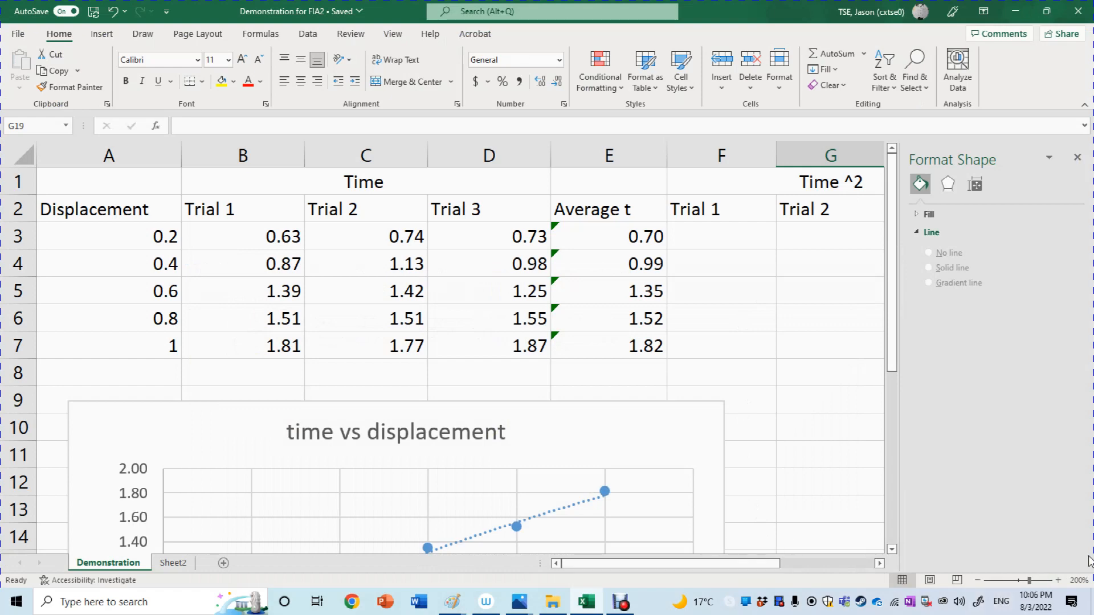
# Color the merged "Time ^2" heading red.
pyautogui.click(977, 587)
pyautogui.click(977, 586)
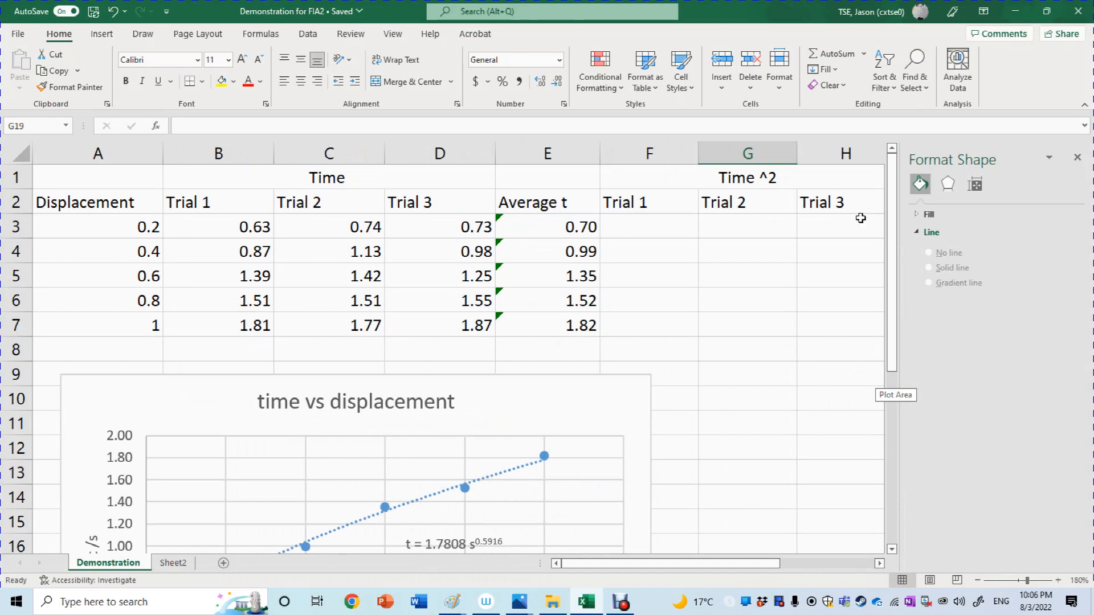
pyautogui.click(726, 168)
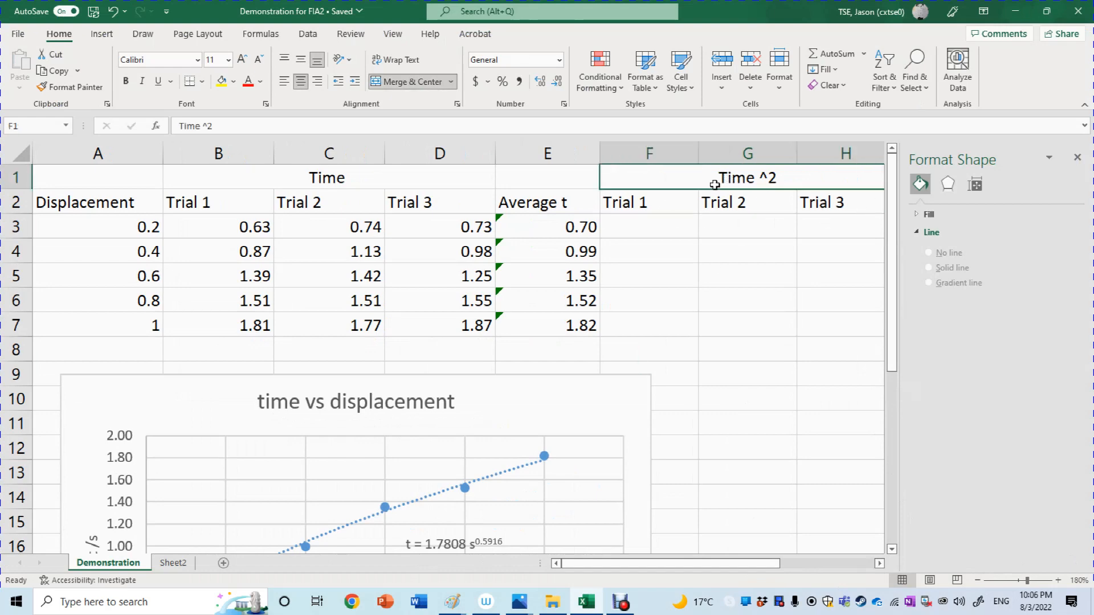
pyautogui.click(248, 81)
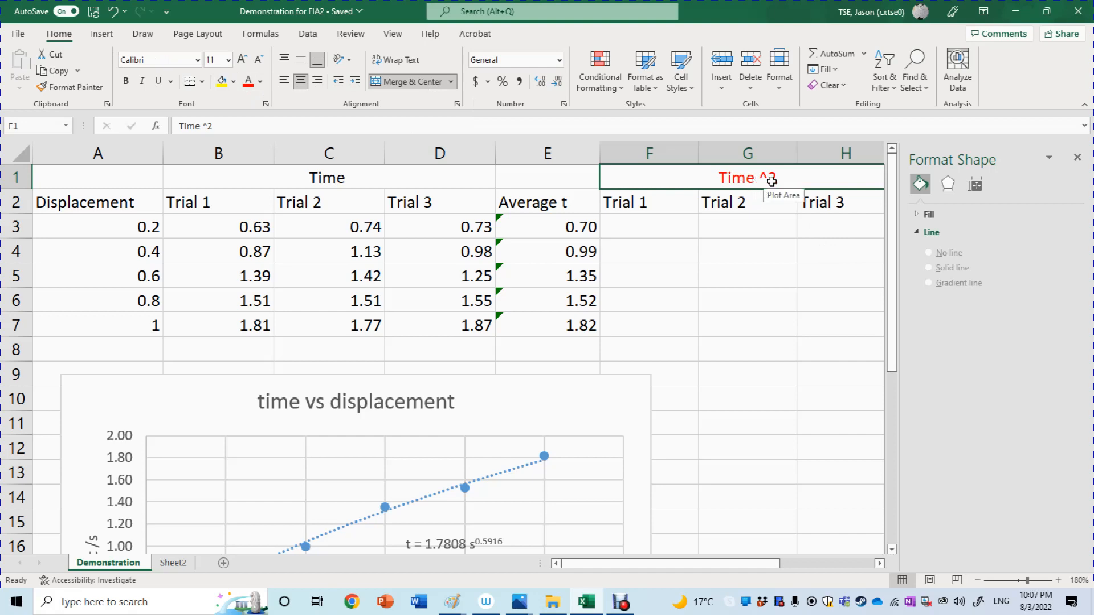
pyautogui.click(345, 177)
pyautogui.click(808, 175)
# Enter the formula =B3^2 in cell F3 to square the first Trial 1 time.
pyautogui.doubleClick(648, 229)
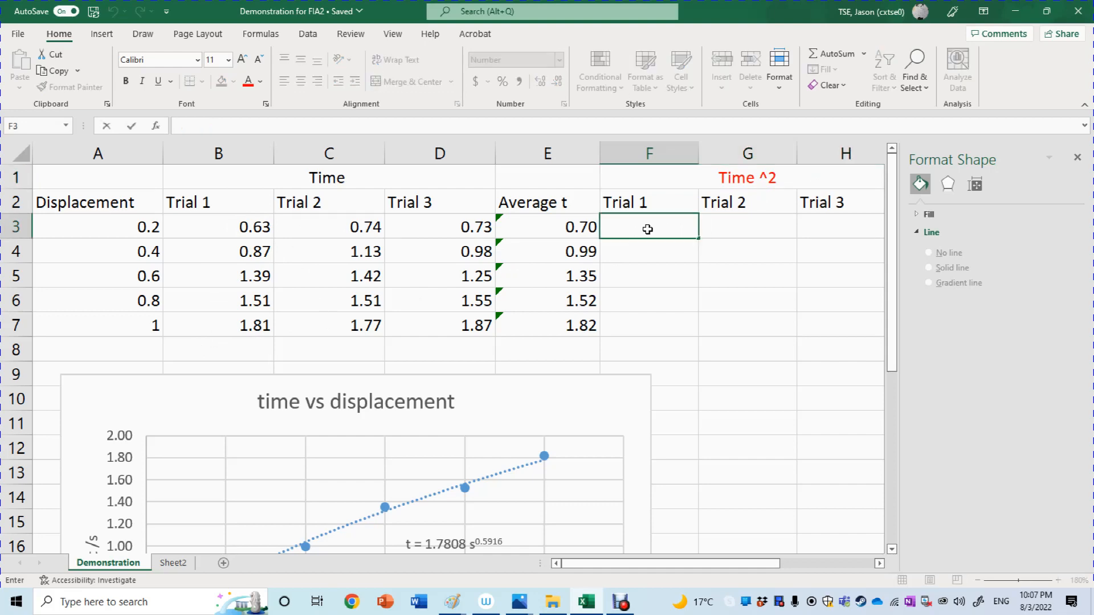
pyautogui.write('=')
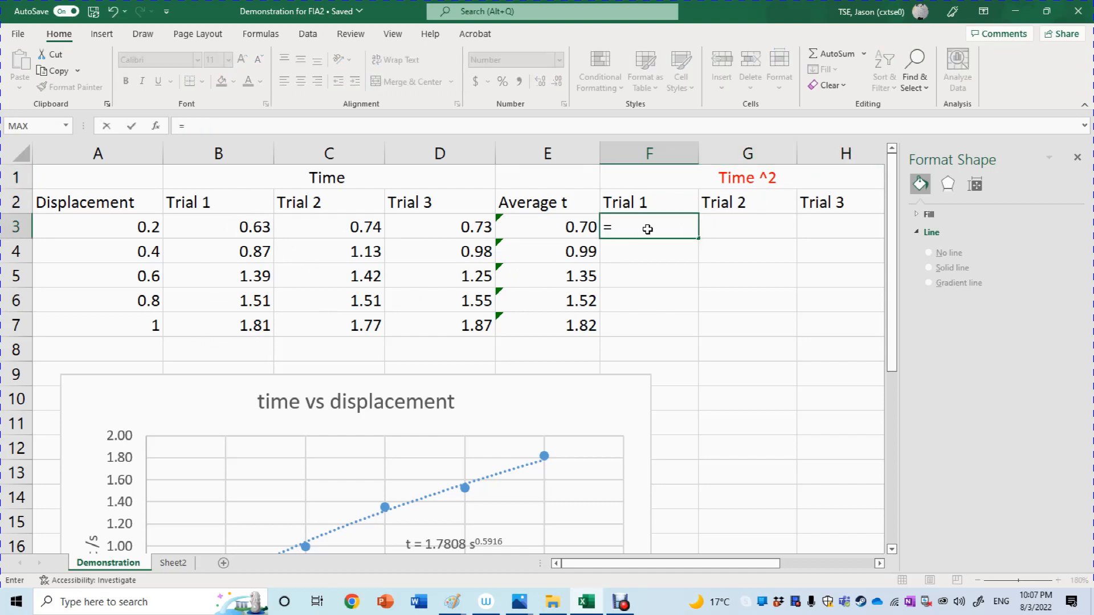
pyautogui.click(253, 231)
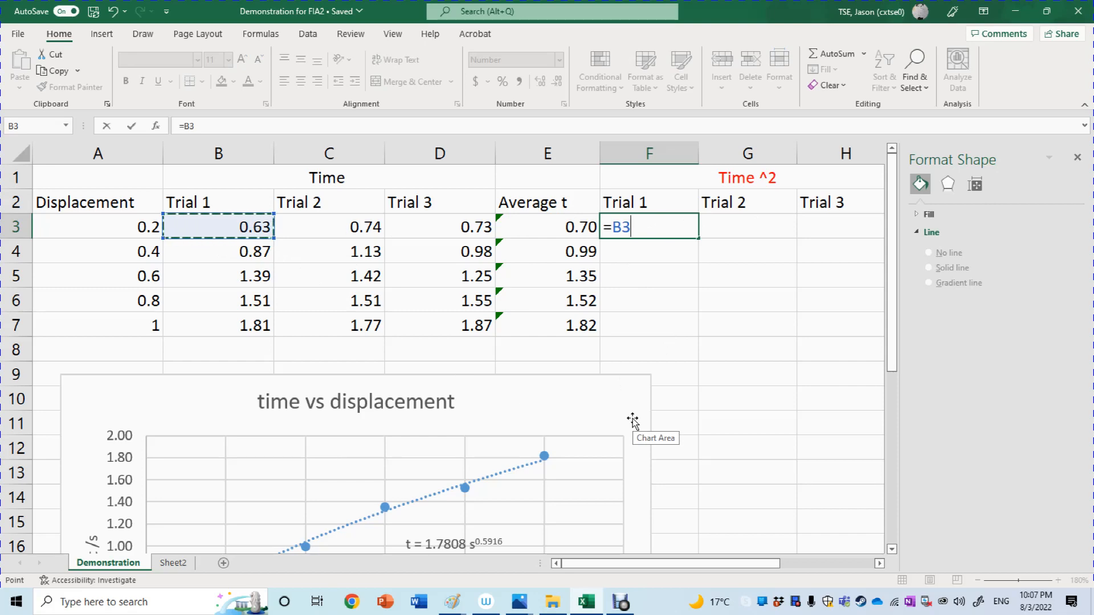
pyautogui.write('^2')
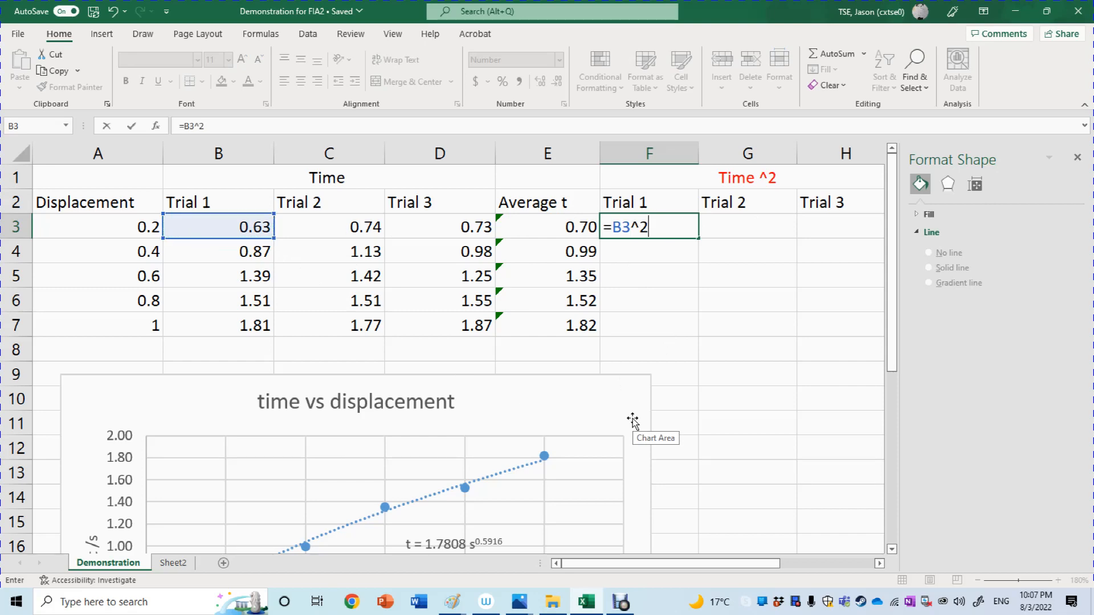
pyautogui.press('Return')
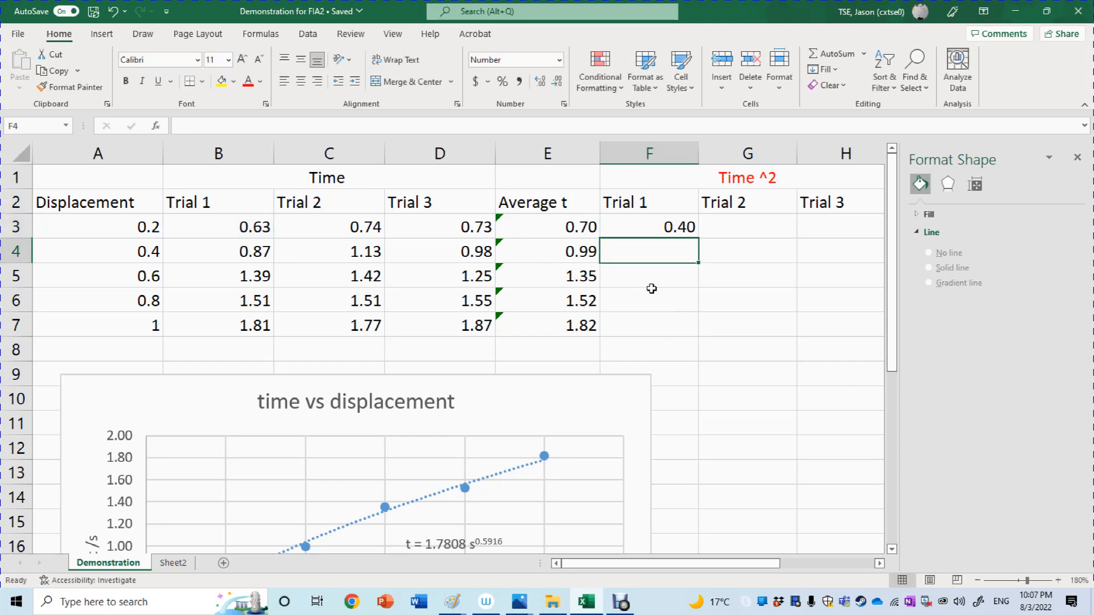
pyautogui.click(222, 228)
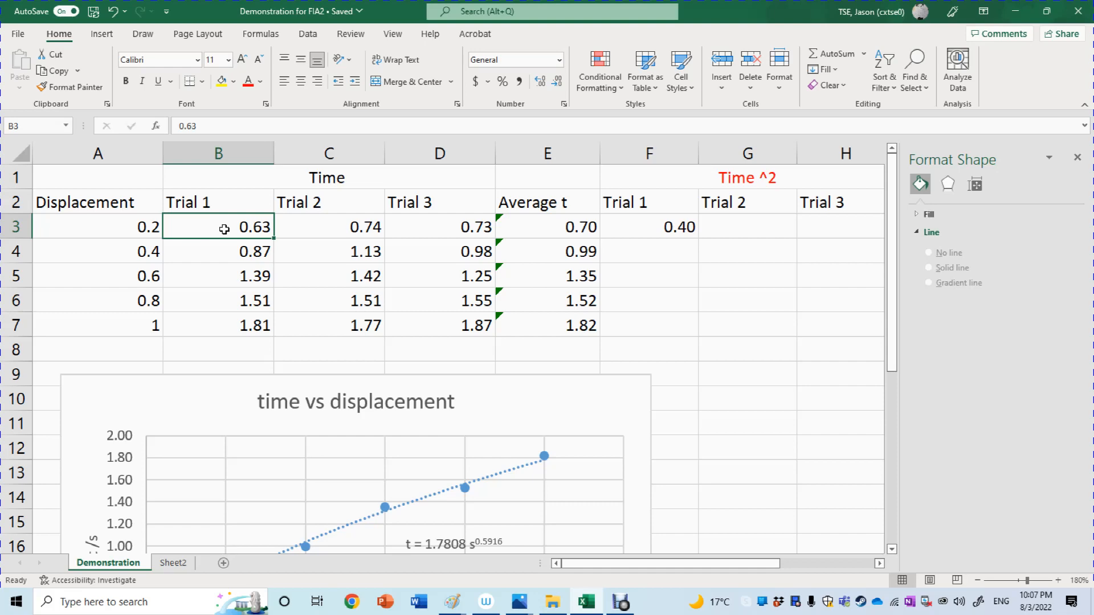
# Fill the squared-time formula from F3 down through F7 and check the copied formula in F4.
pyautogui.click(655, 227)
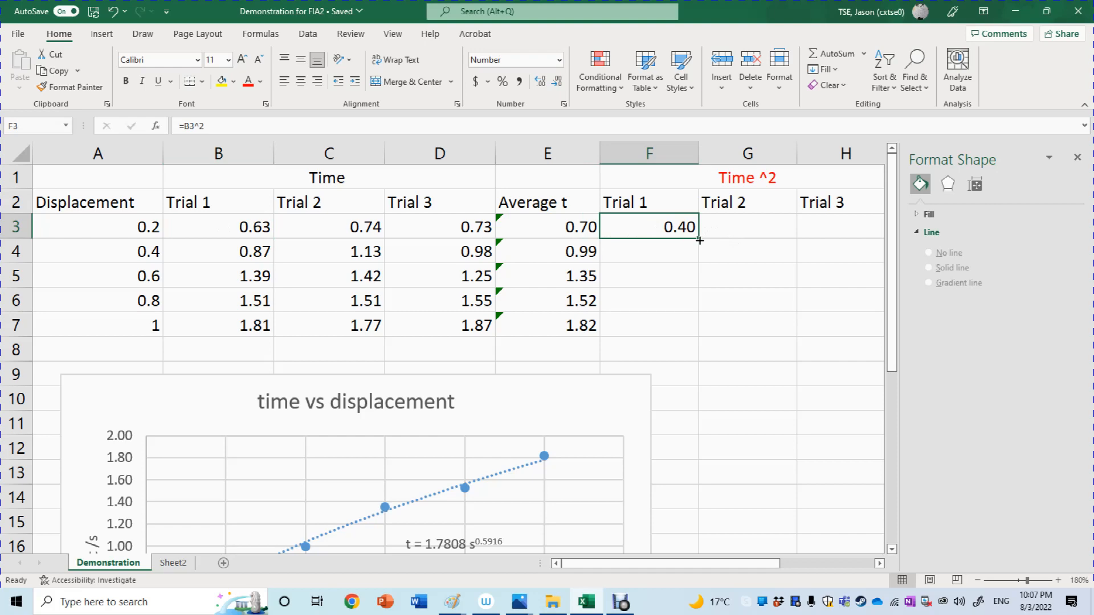
pyautogui.moveTo(698, 239); pyautogui.dragTo(699, 337)
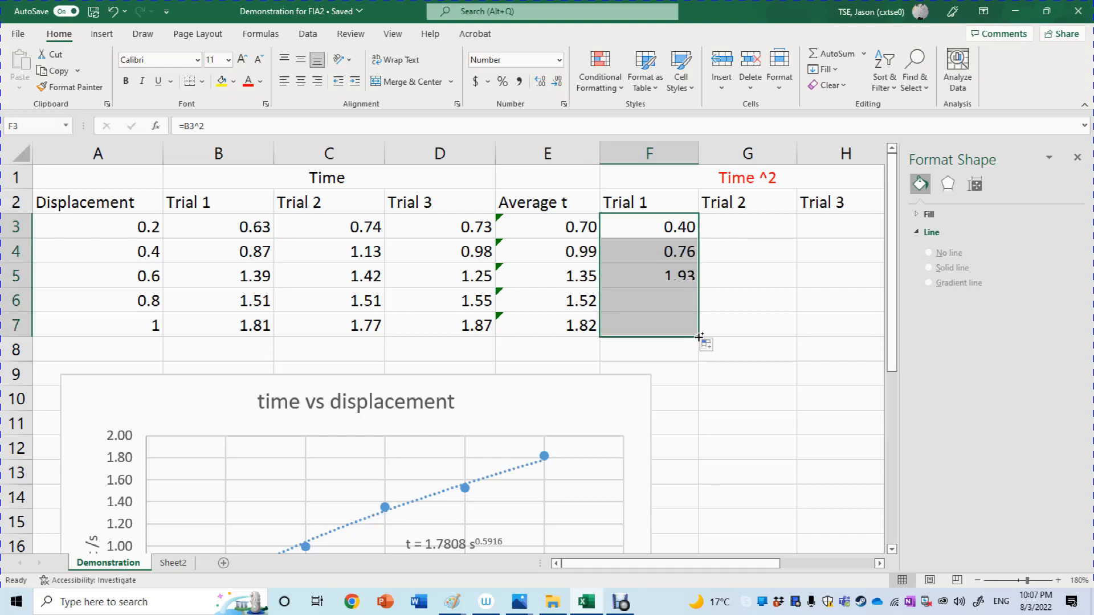
pyautogui.click(733, 352)
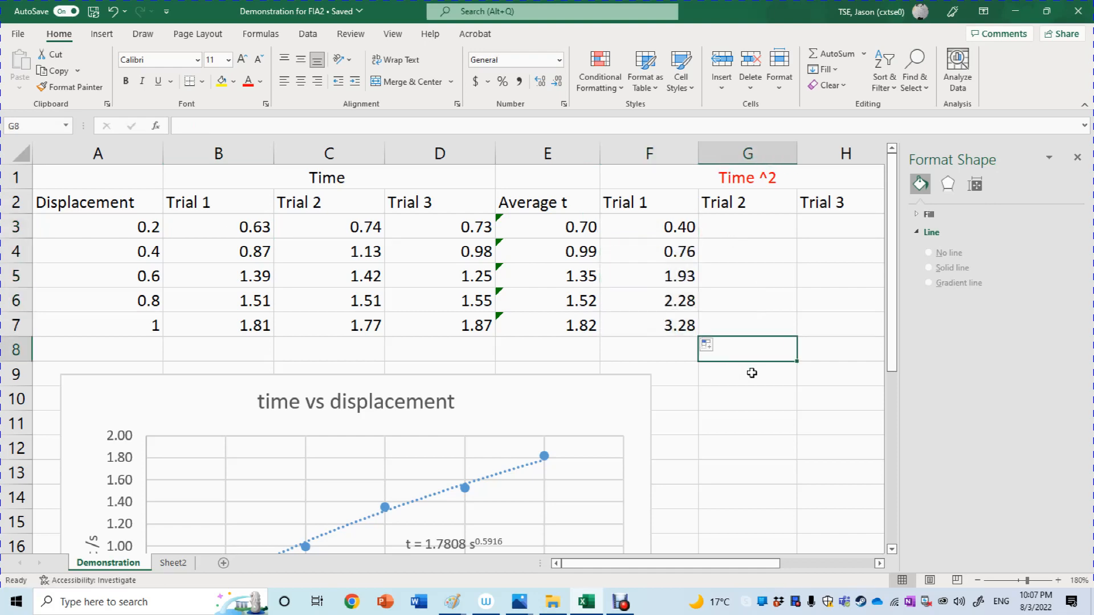
pyautogui.click(662, 254)
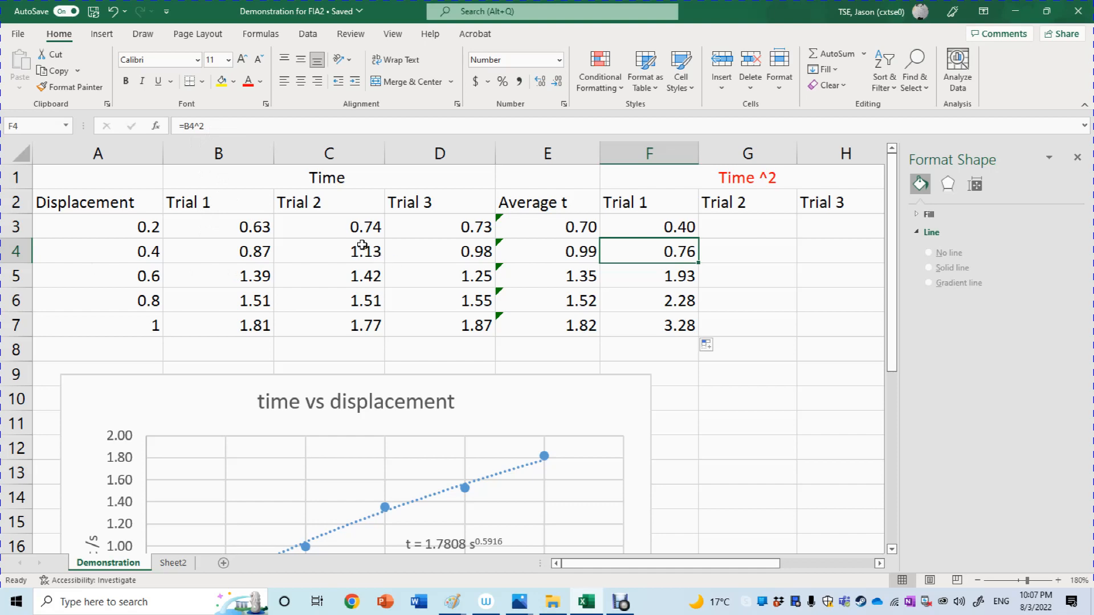
pyautogui.doubleClick(676, 249)
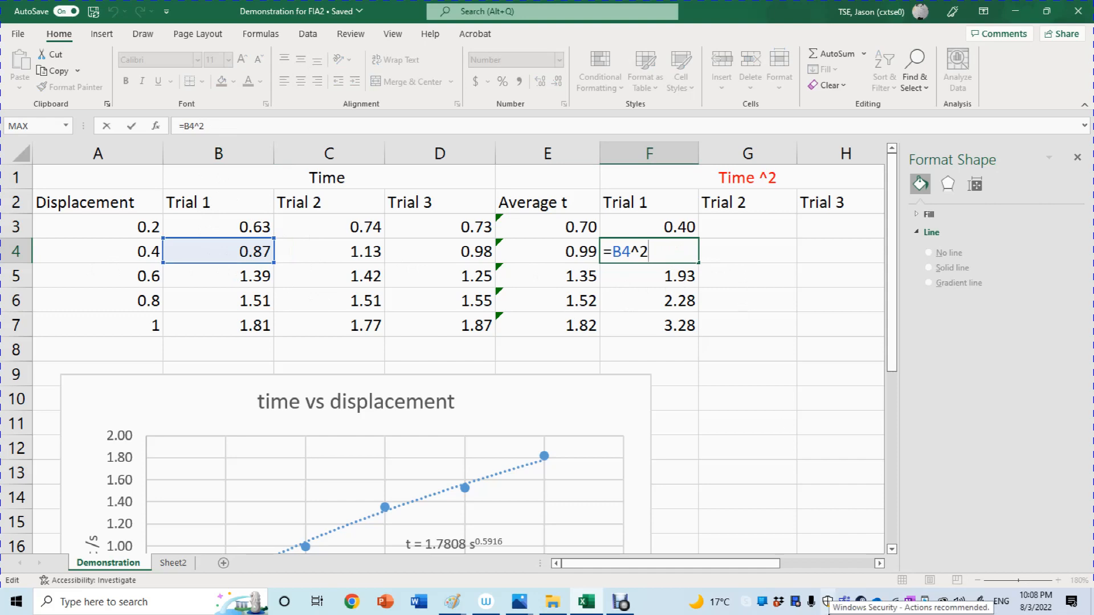
pyautogui.press('Return')
# Copy the squared-time formula from F3 across to G3 for Trial 2 and check its cell reference.
pyautogui.press('Right')
pyautogui.press('Right')
pyautogui.press('Up')
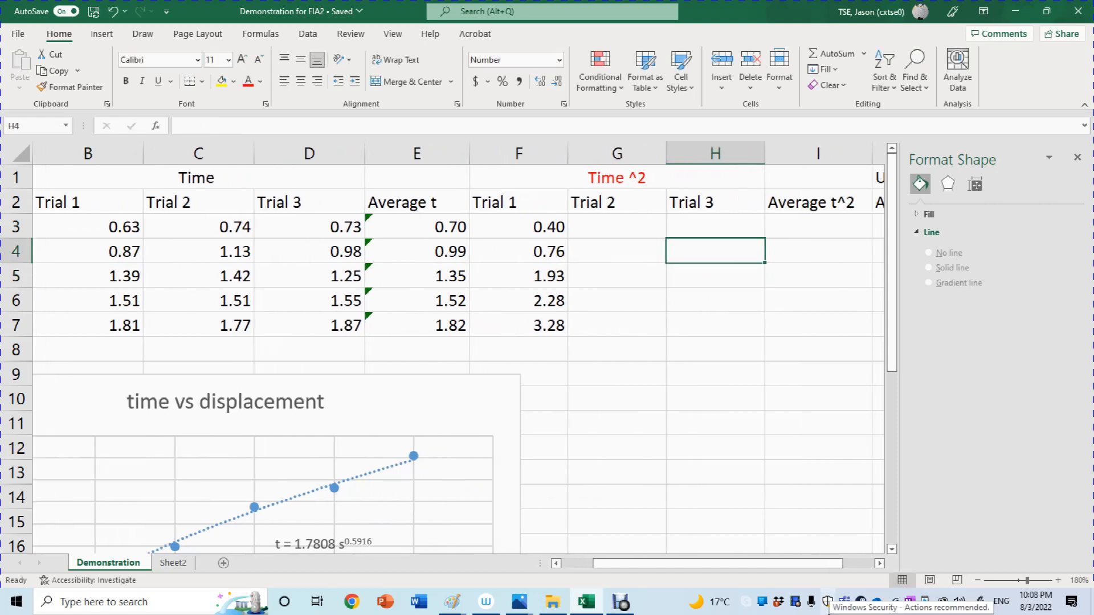
pyautogui.press('Left')
pyautogui.press('Up')
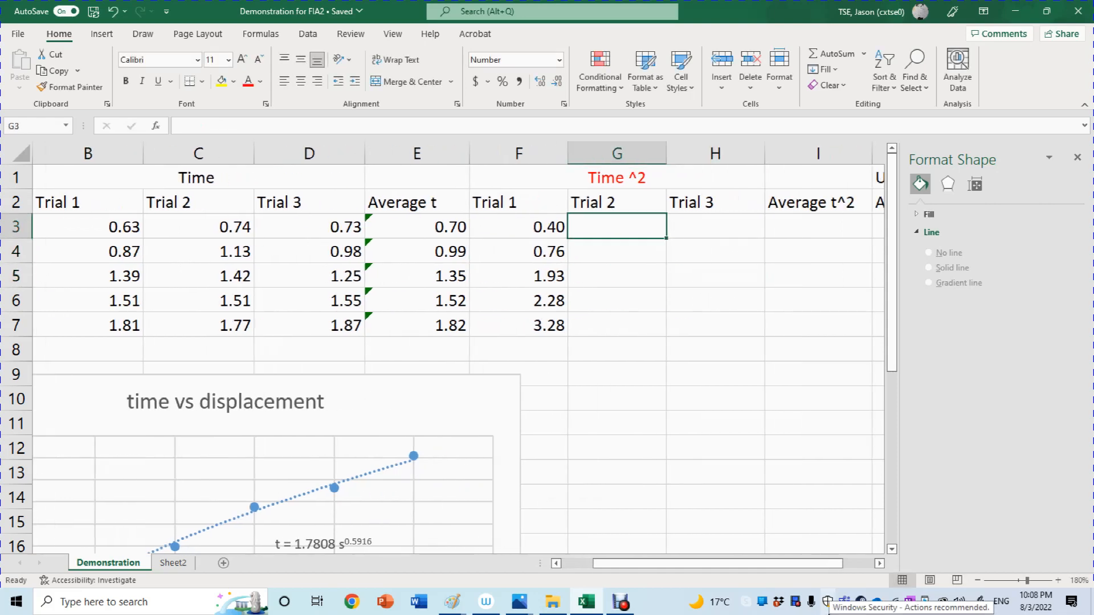
pyautogui.click(550, 230)
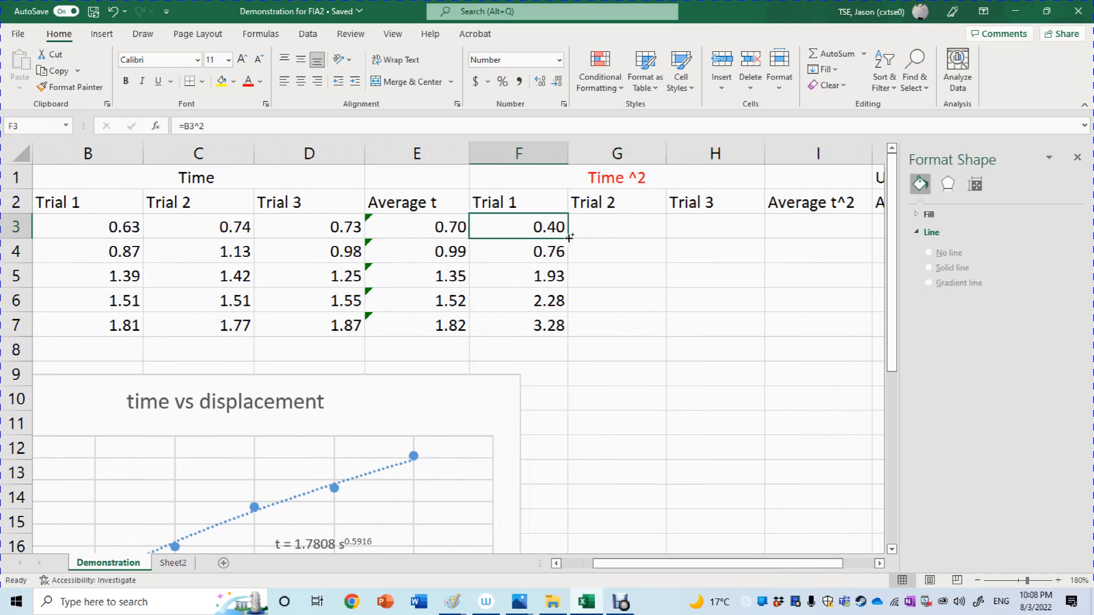
pyautogui.moveTo(569, 237); pyautogui.dragTo(629, 243)
pyautogui.click(630, 276)
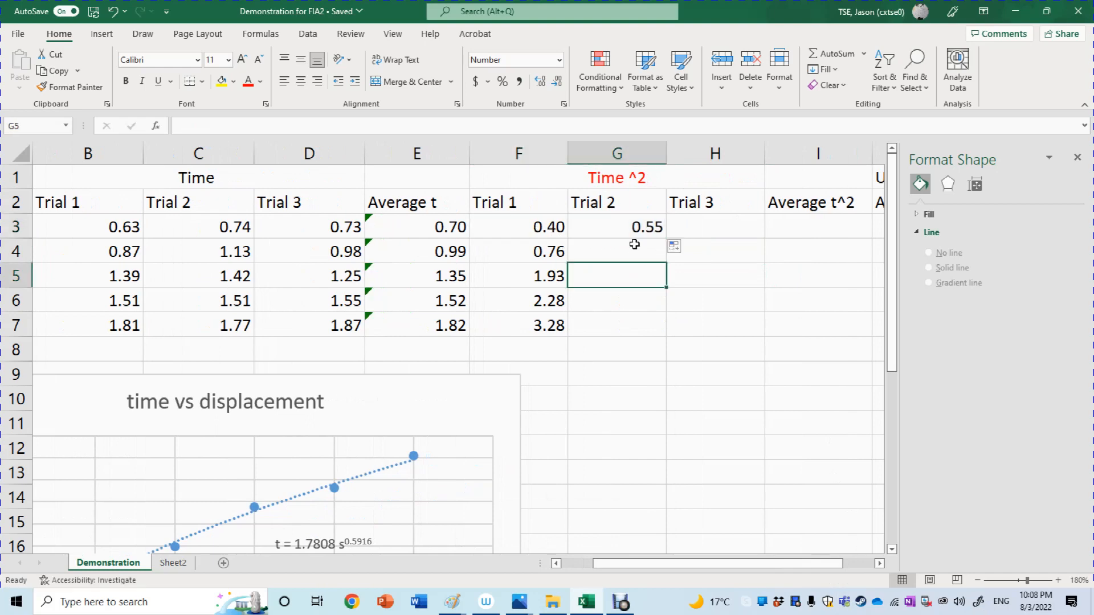
pyautogui.doubleClick(633, 226)
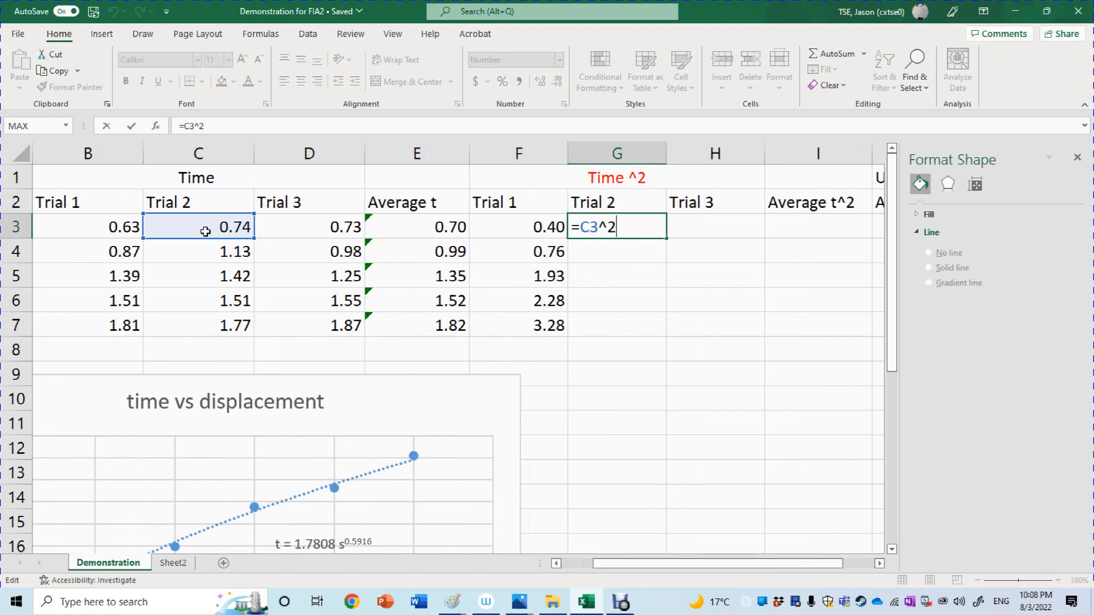
pyautogui.click(634, 279)
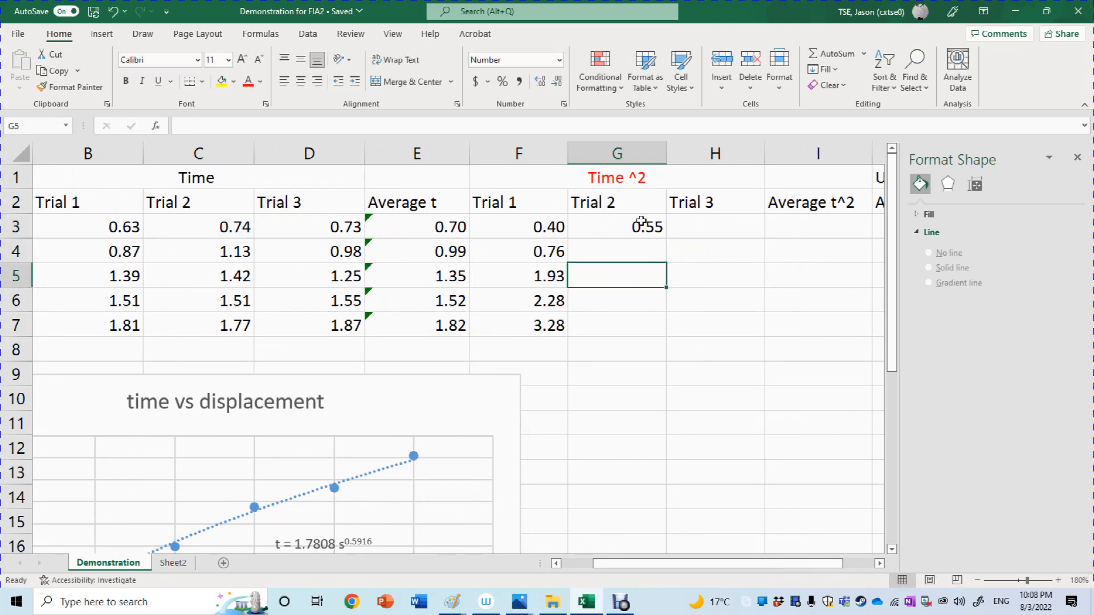
# Fill the Trial 2 squared-time formula from G3 down through G7.
pyautogui.click(641, 223)
pyautogui.moveTo(665, 236); pyautogui.dragTo(666, 334)
pyautogui.click(737, 227)
# Copy the squared-time formula from G3 to H3 for Trial 3 and fill it down through H7.
pyautogui.click(639, 225)
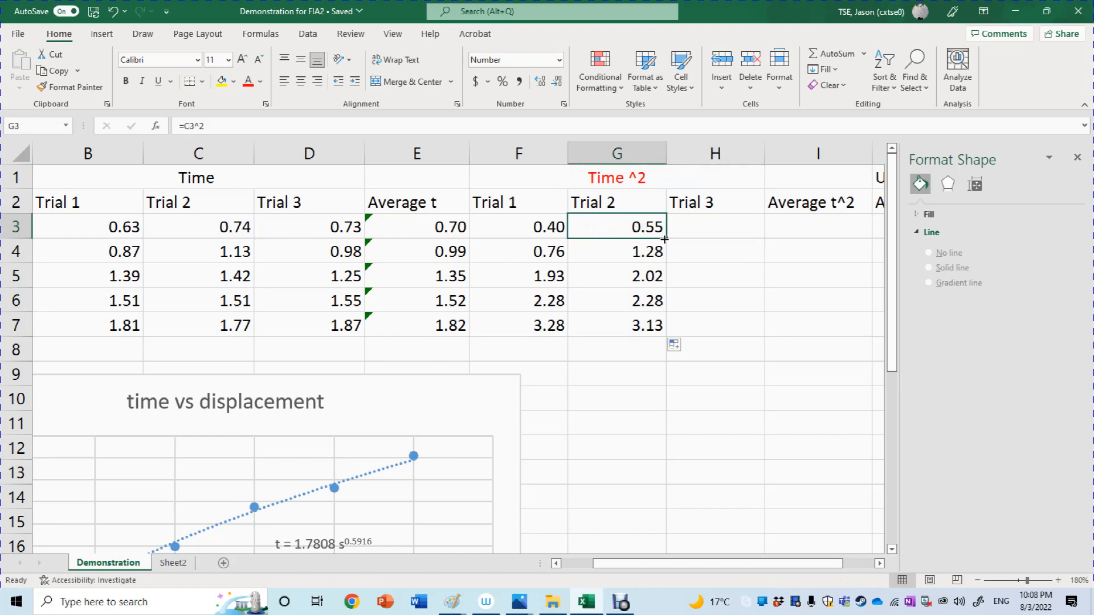
pyautogui.moveTo(668, 237); pyautogui.dragTo(730, 247)
pyautogui.click(744, 257)
pyautogui.click(761, 226)
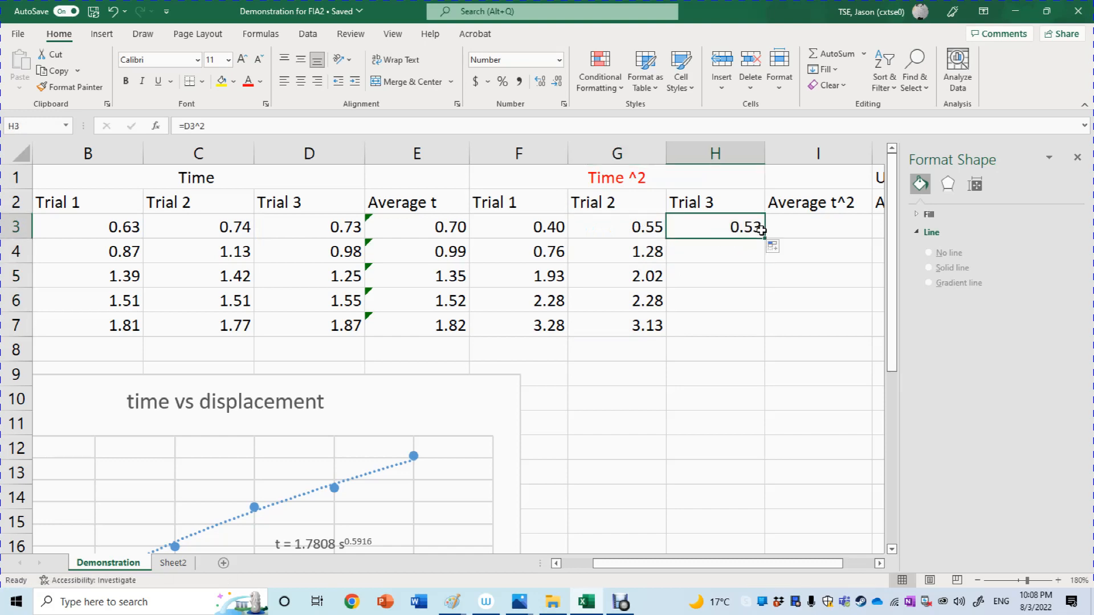
pyautogui.moveTo(762, 237); pyautogui.dragTo(751, 328)
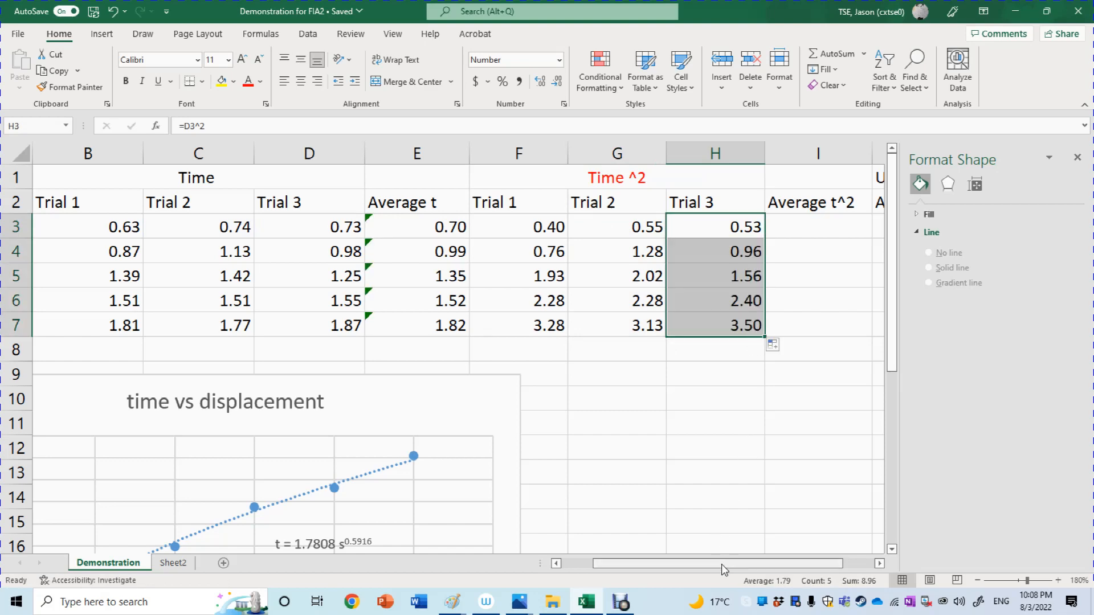
# Enter =AVERAGE(F3:H3) in cell I3 to average the three squared times for the first displacement.
pyautogui.moveTo(721, 564); pyautogui.dragTo(753, 565)
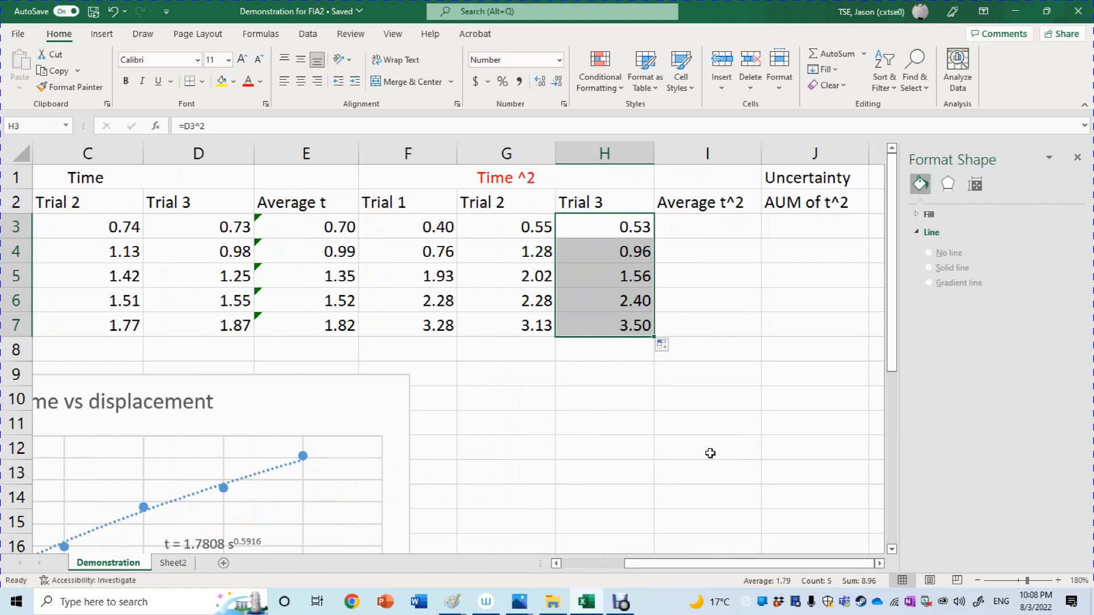
pyautogui.click(705, 372)
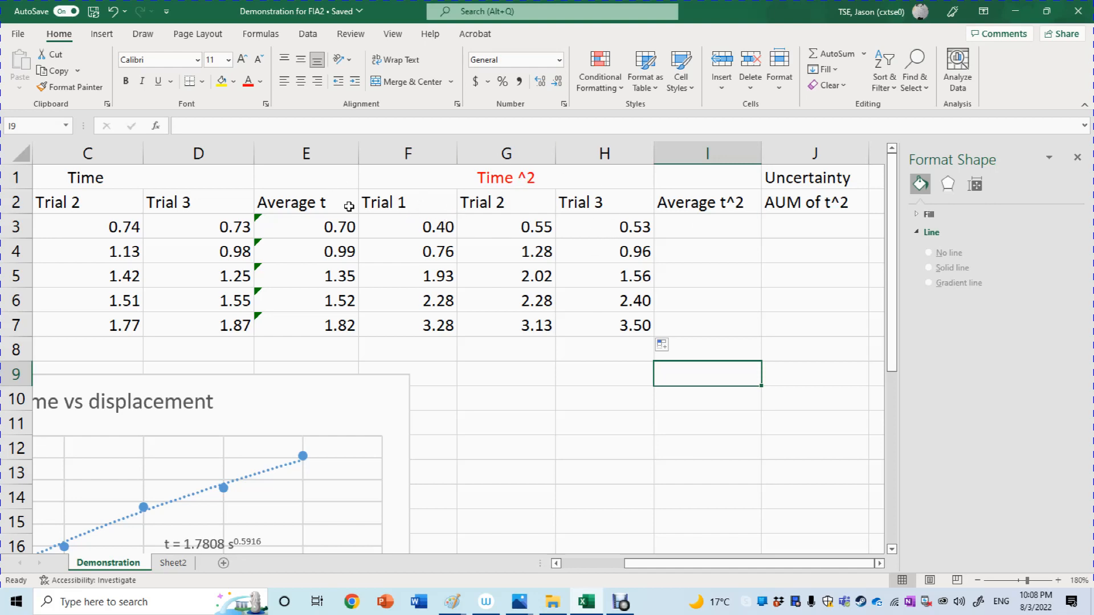
pyautogui.doubleClick(673, 232)
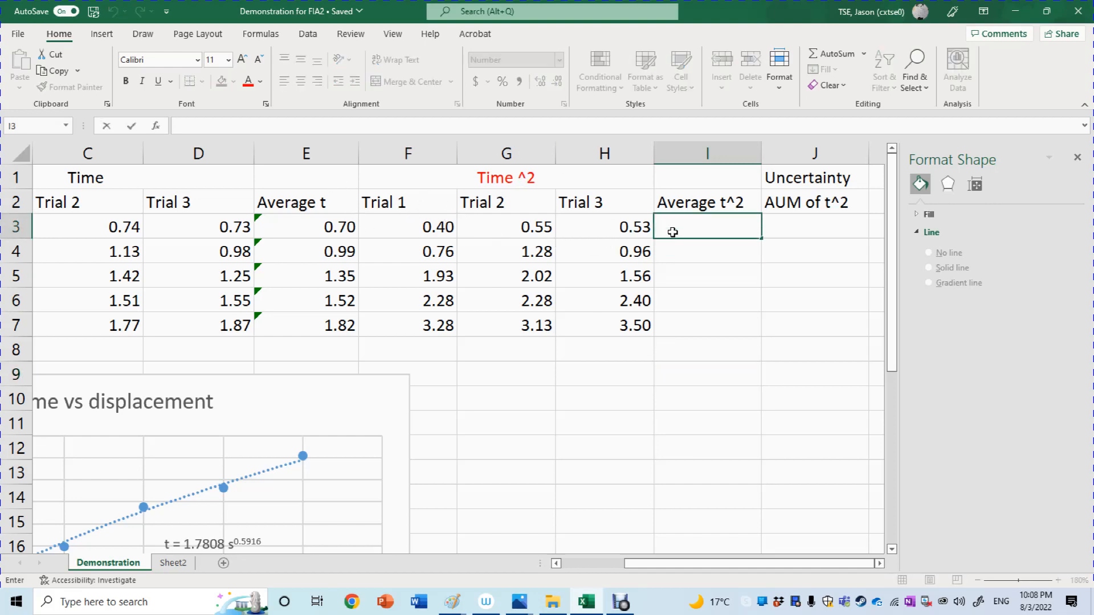
pyautogui.write('=a')
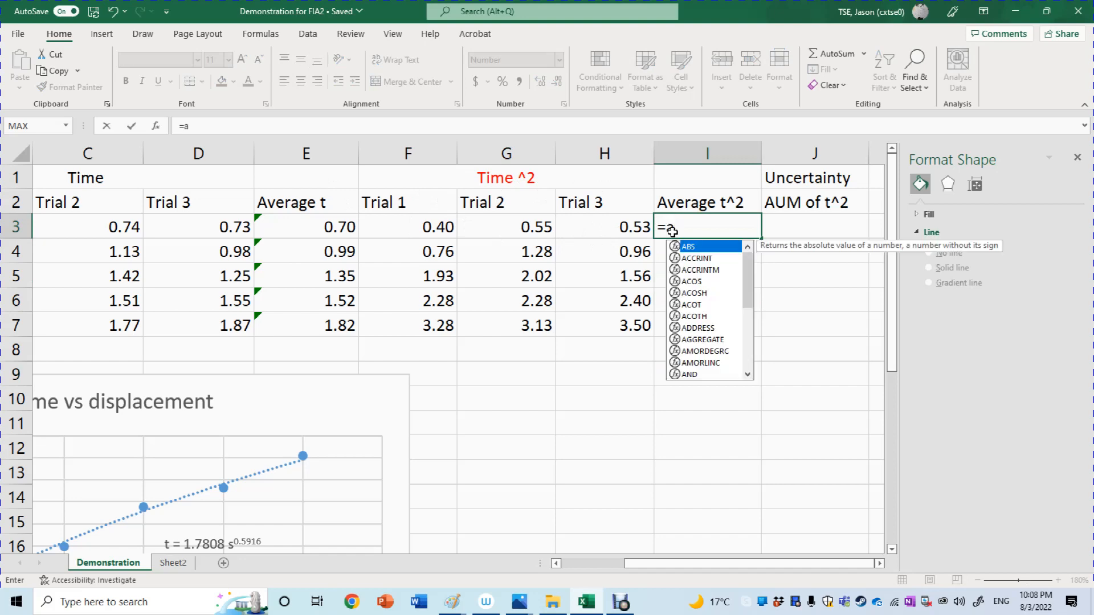
pyautogui.write('v')
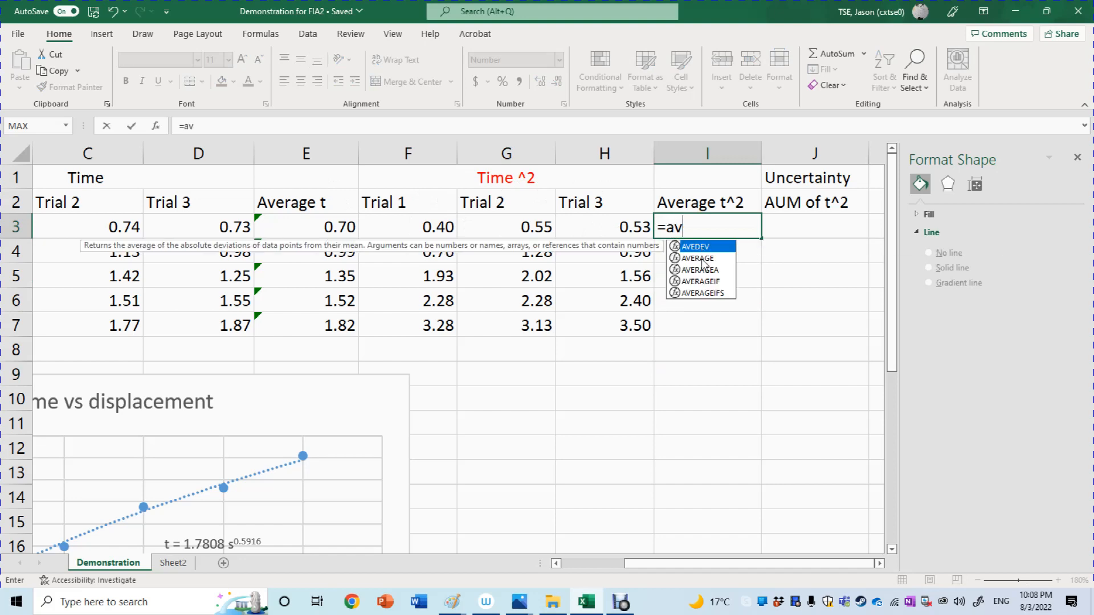
pyautogui.click(697, 258)
pyautogui.doubleClick(701, 259)
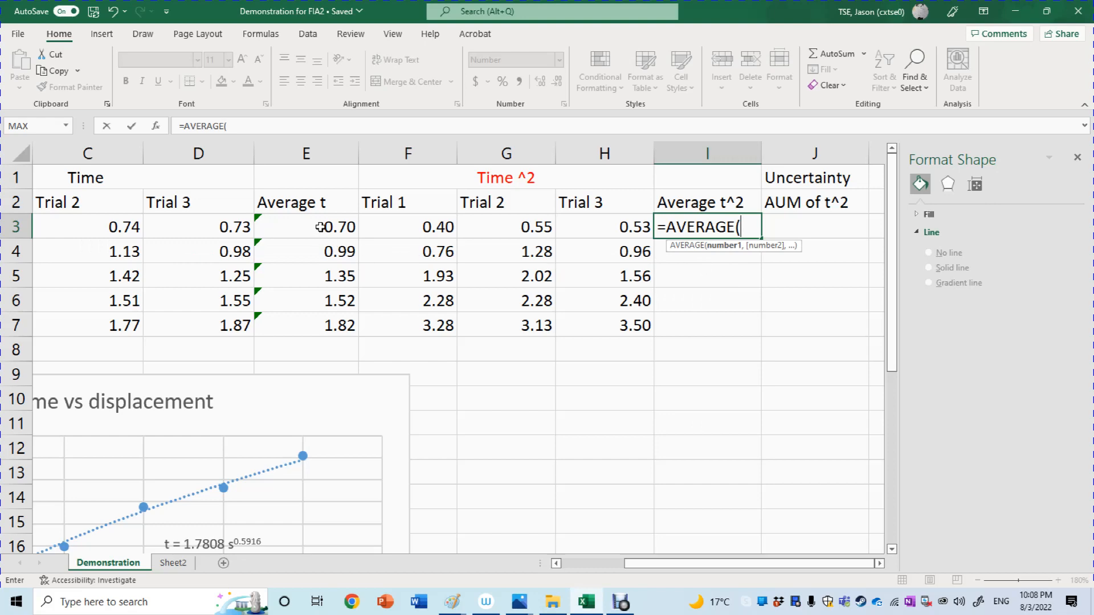
pyautogui.moveTo(320, 227); pyautogui.dragTo(617, 228)
pyautogui.moveTo(255, 216); pyautogui.dragTo(318, 217)
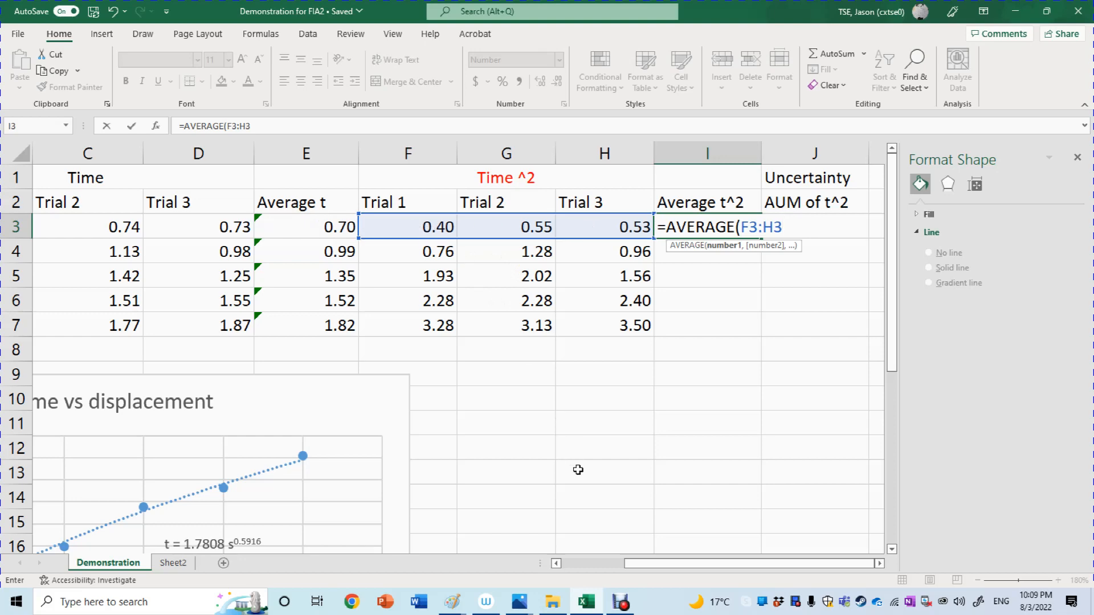
pyautogui.write(')')
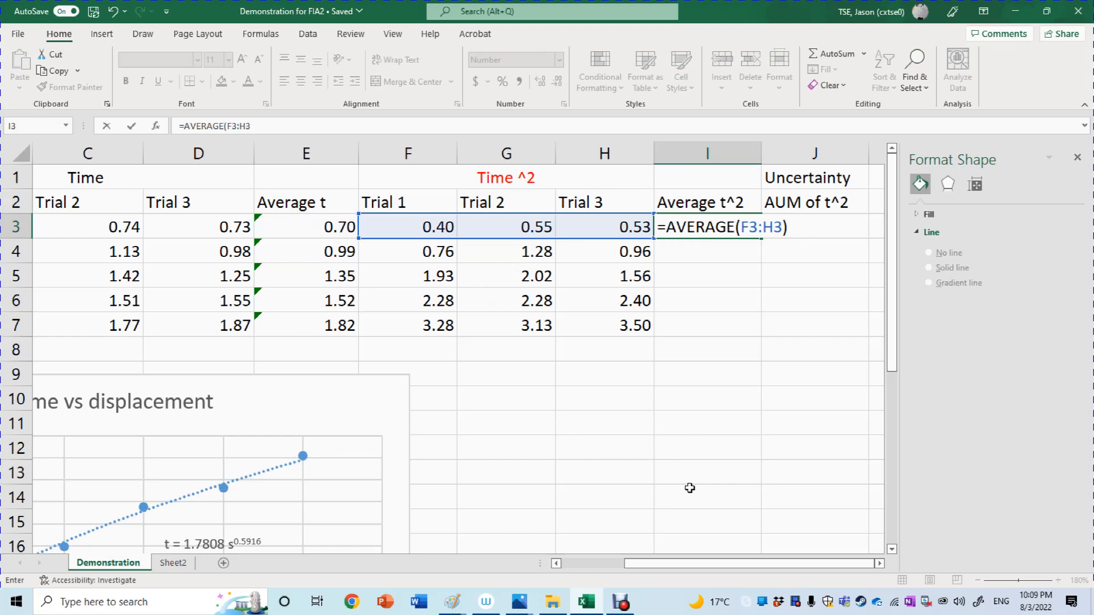
pyautogui.press('Return')
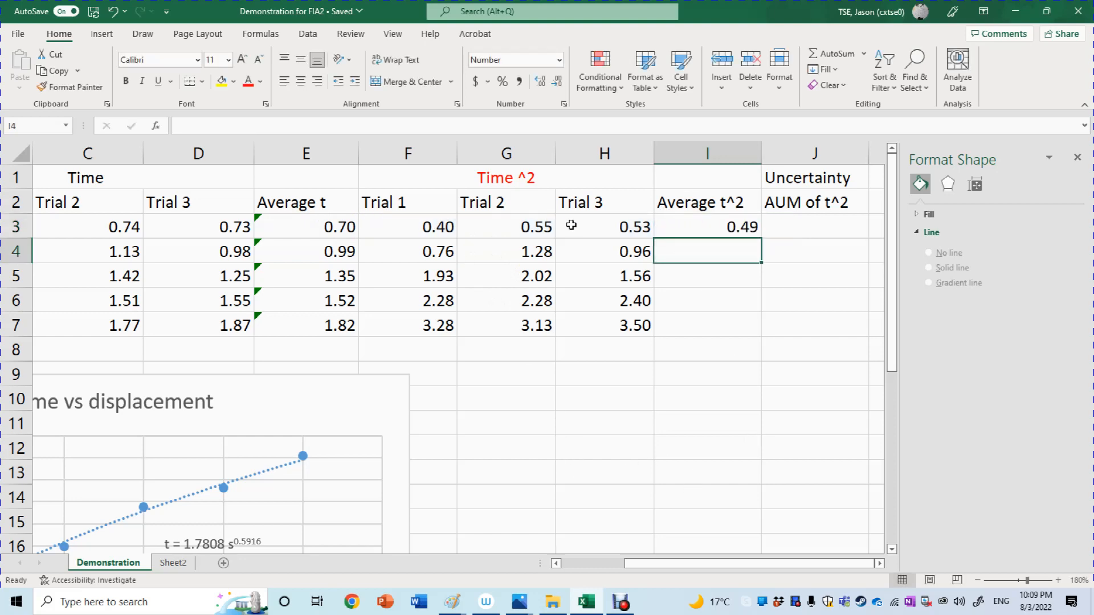
# Fill the Average t^2 formula from I3 down through I7.
pyautogui.click(737, 221)
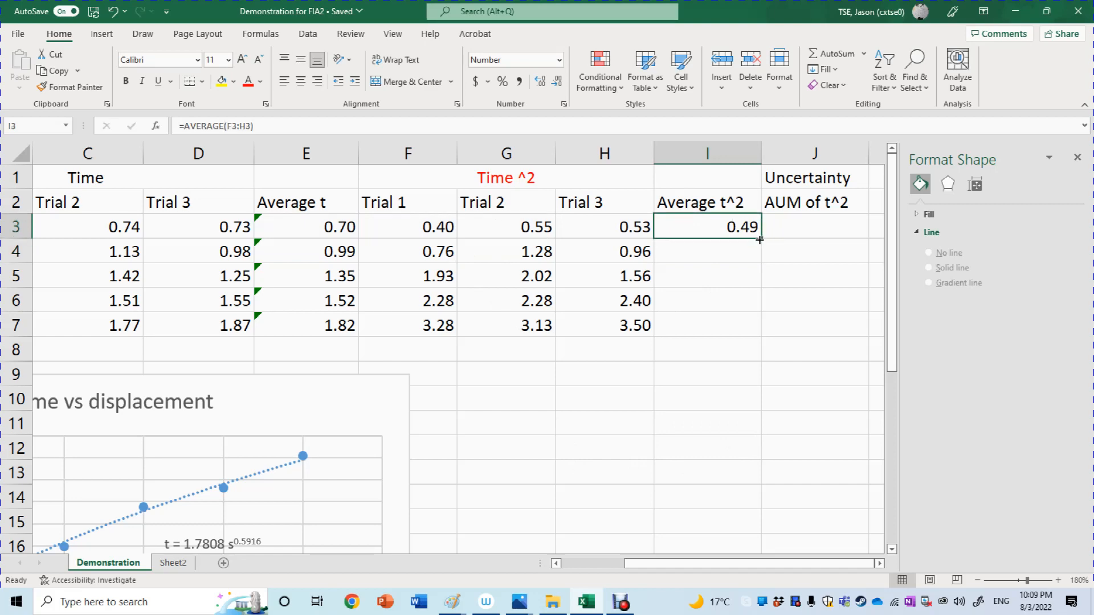
pyautogui.moveTo(760, 236); pyautogui.dragTo(756, 336)
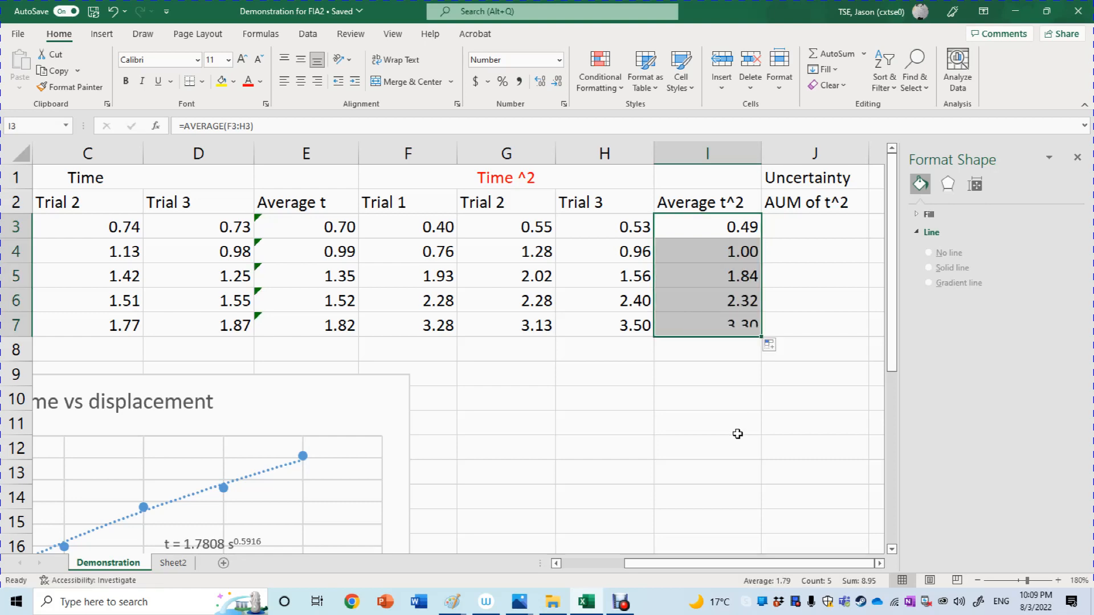
pyautogui.click(737, 434)
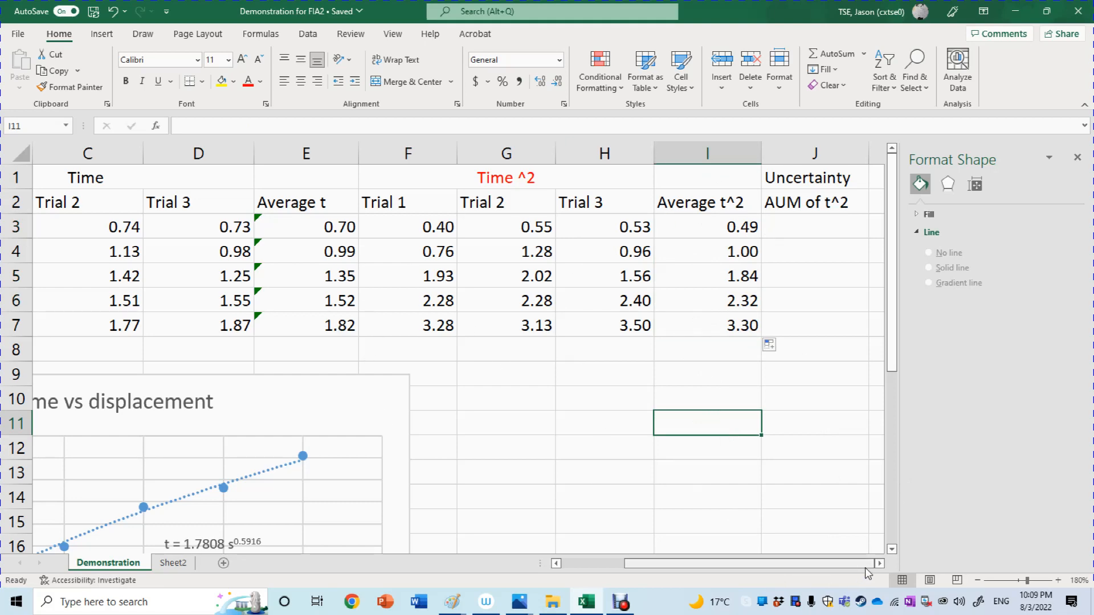
# Switch to the Untitled Paint drawing, handwrite the AUM fraction formula in yellow in the empty area above the notes, and return to Excel.
pyautogui.click(880, 563)
pyautogui.click(880, 565)
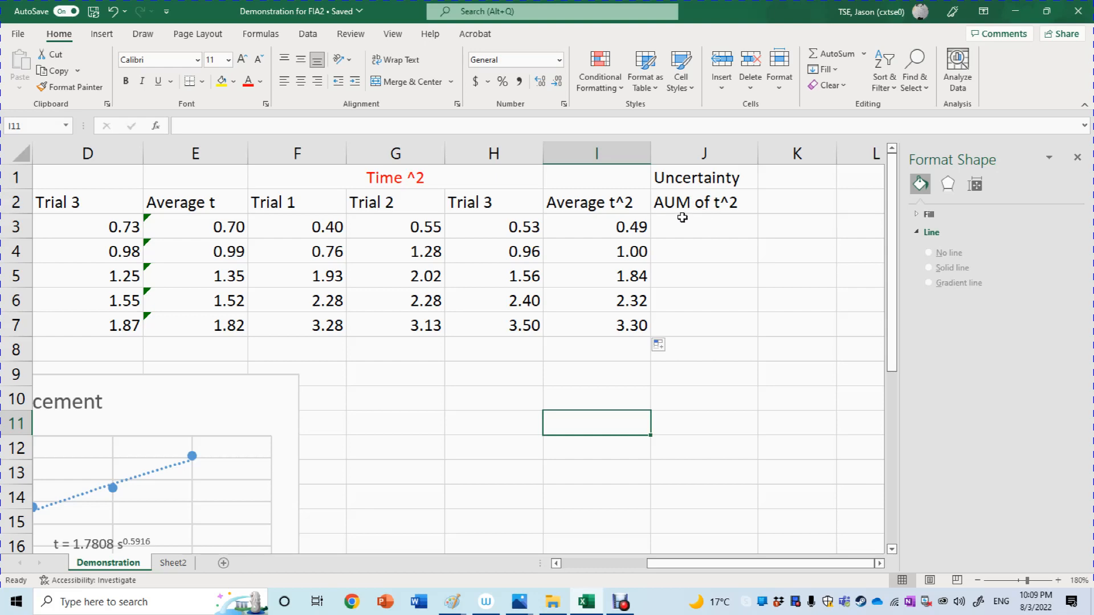
pyautogui.click(457, 607)
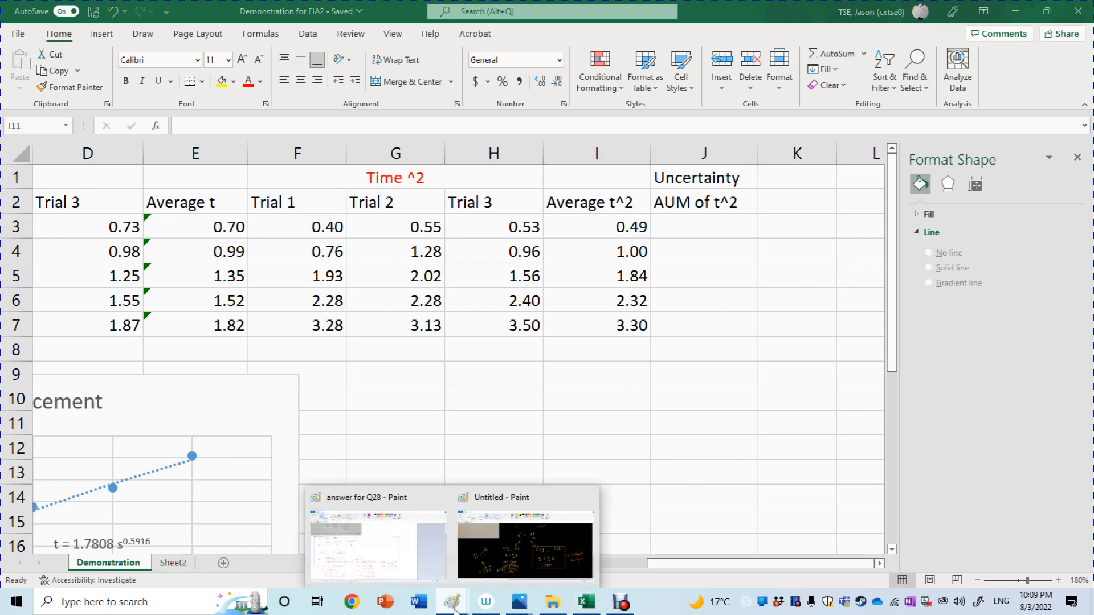
pyautogui.click(503, 560)
pyautogui.moveTo(1091, 393); pyautogui.dragTo(1093, 137)
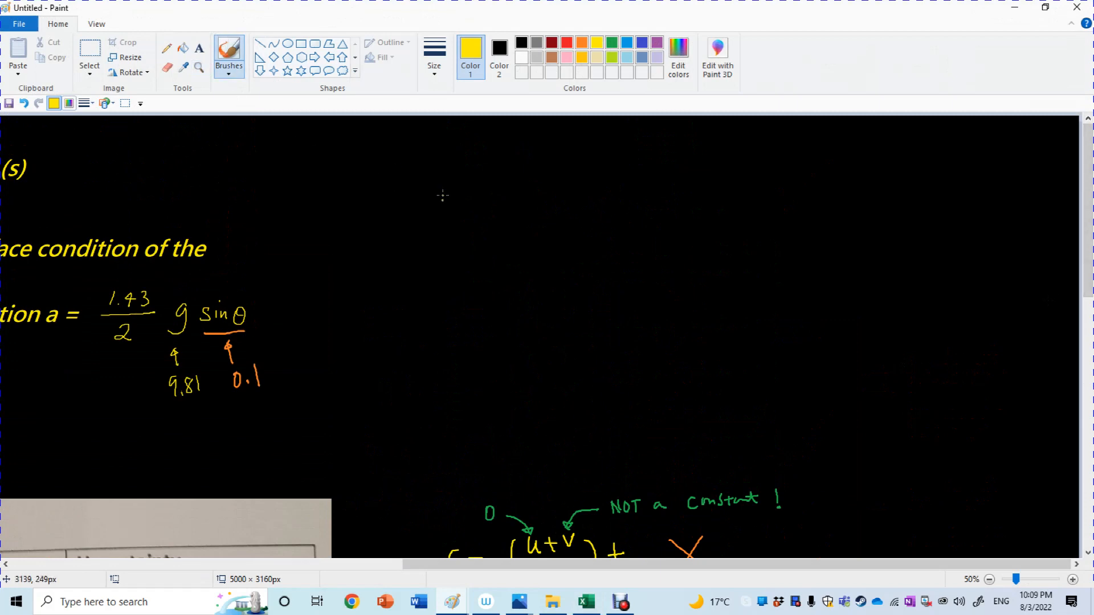
pyautogui.moveTo(441, 195); pyautogui.dragTo(450, 213)
pyautogui.moveTo(441, 208); pyautogui.dragTo(450, 207)
pyautogui.moveTo(452, 196); pyautogui.dragTo(488, 204)
pyautogui.moveTo(498, 193); pyautogui.dragTo(510, 193)
pyautogui.moveTo(498, 199); pyautogui.dragTo(511, 196)
pyautogui.moveTo(537, 156); pyautogui.dragTo(550, 174)
pyautogui.moveTo(554, 166); pyautogui.dragTo(586, 172)
pyautogui.moveTo(584, 162)
pyautogui.mouseDown()
pyautogui.moveTo(578, 173)
pyautogui.moveTo(637, 163)
pyautogui.moveTo(626, 164)
pyautogui.mouseUp()
pyautogui.moveTo(641, 159); pyautogui.dragTo(656, 161)
pyautogui.moveTo(659, 153); pyautogui.dragTo(659, 159)
pyautogui.moveTo(541, 189); pyautogui.dragTo(647, 176)
pyautogui.moveTo(604, 197); pyautogui.dragTo(617, 208)
pyautogui.click(1015, 10)
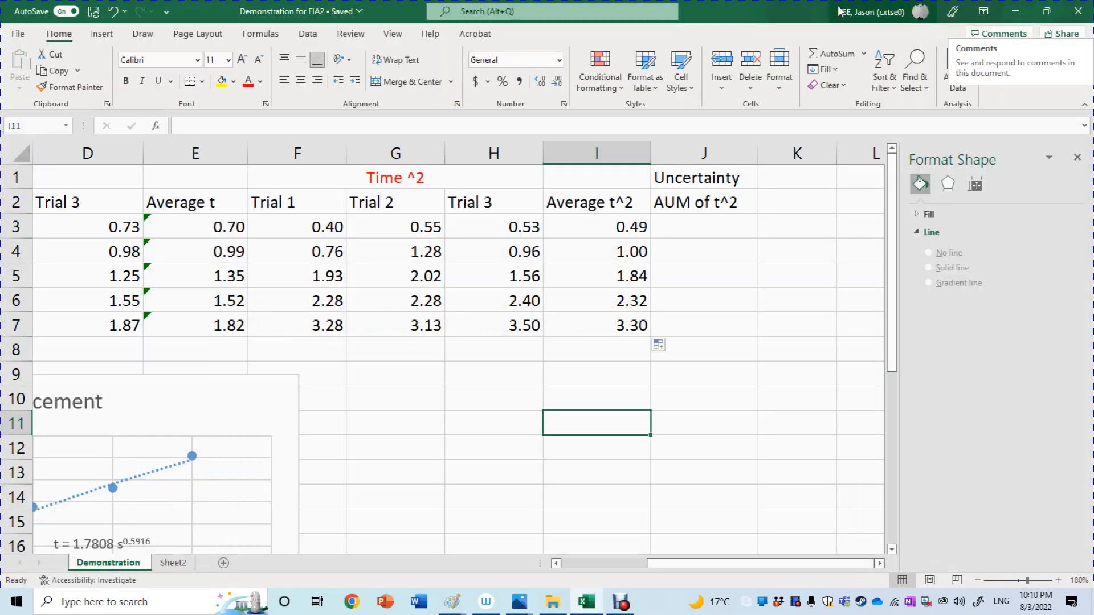
# Enter =(MAX(F3:H3) - MIN(F3:H3))/2 in cell J3 to calculate the AUM of t^2 for the first displacement.
pyautogui.click(702, 225)
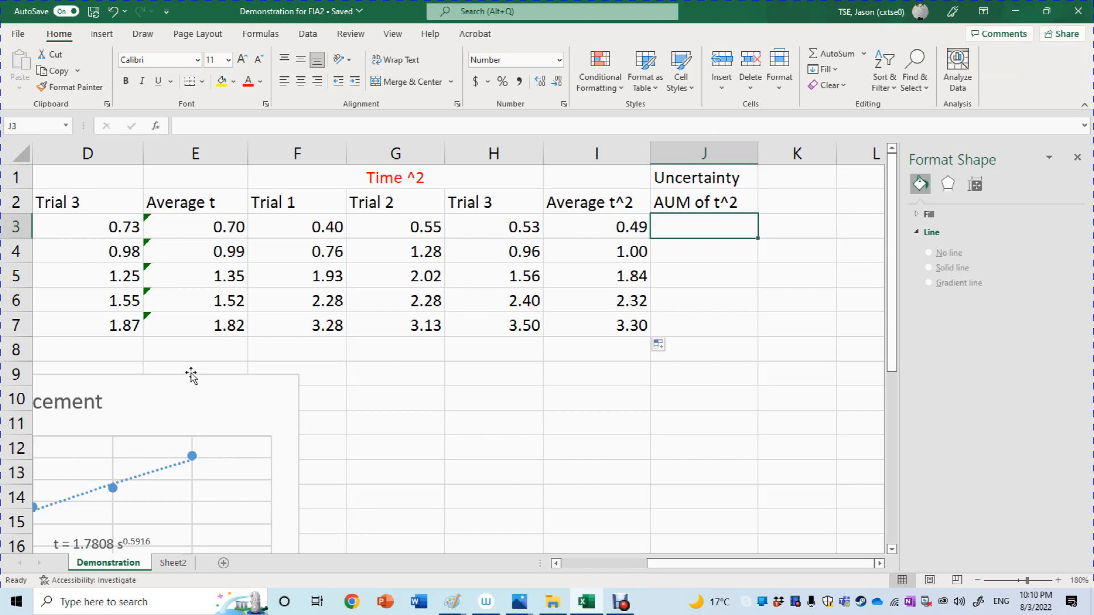
pyautogui.click(293, 227)
pyautogui.moveTo(293, 227); pyautogui.dragTo(521, 228)
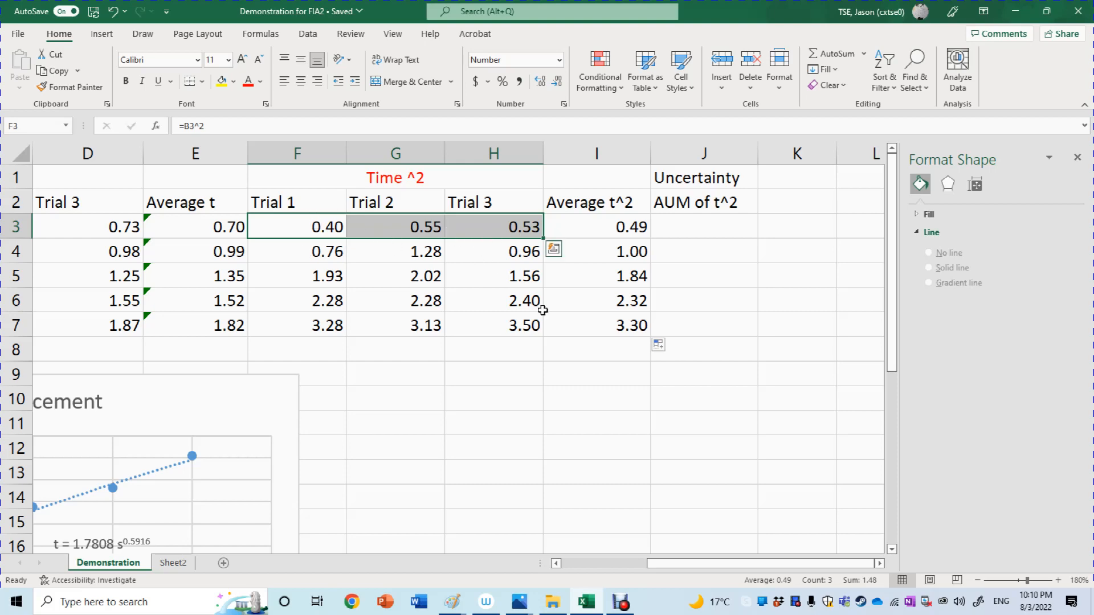
pyautogui.click(719, 229)
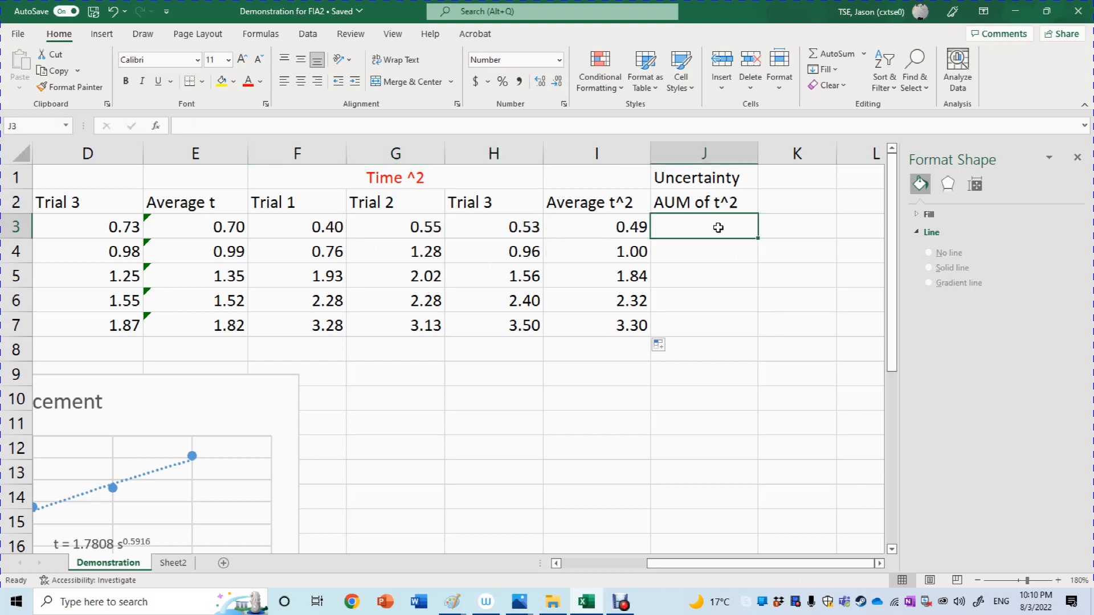
pyautogui.write('=')
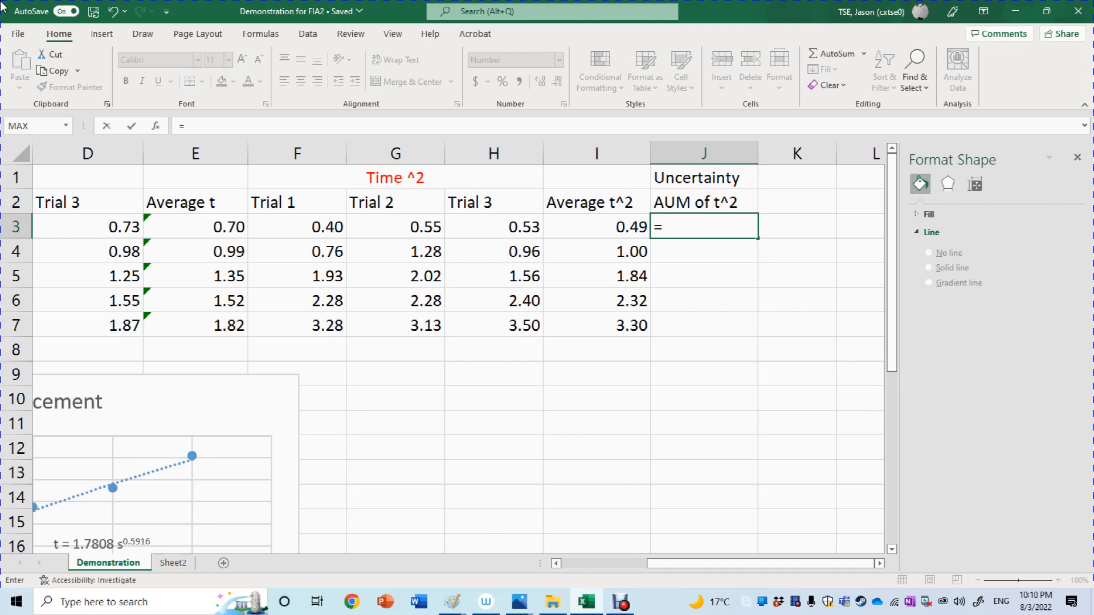
pyautogui.write('(Ma')
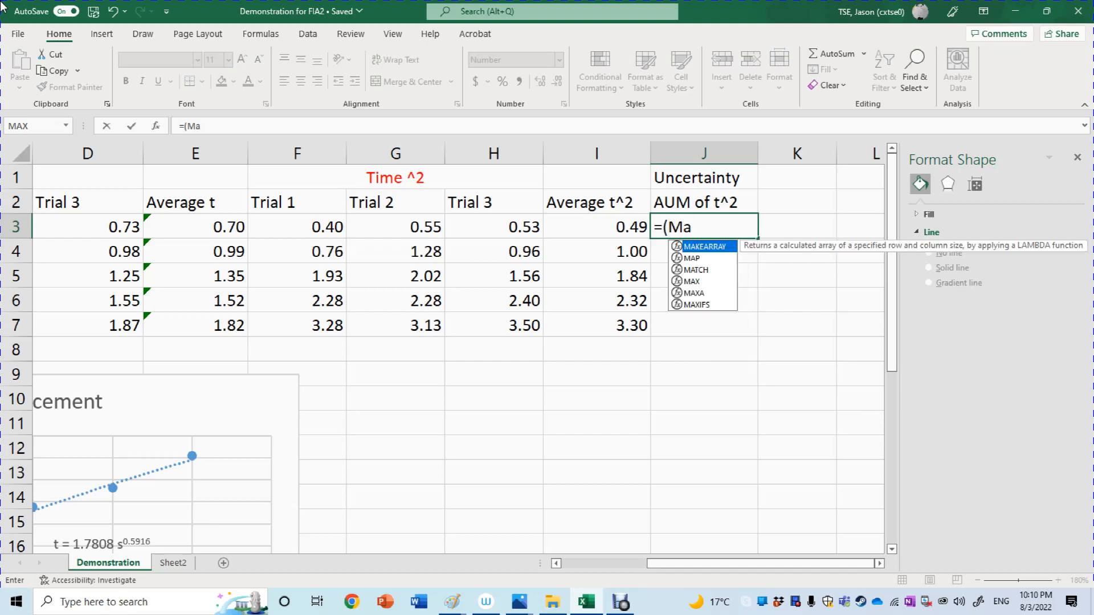
pyautogui.write('x')
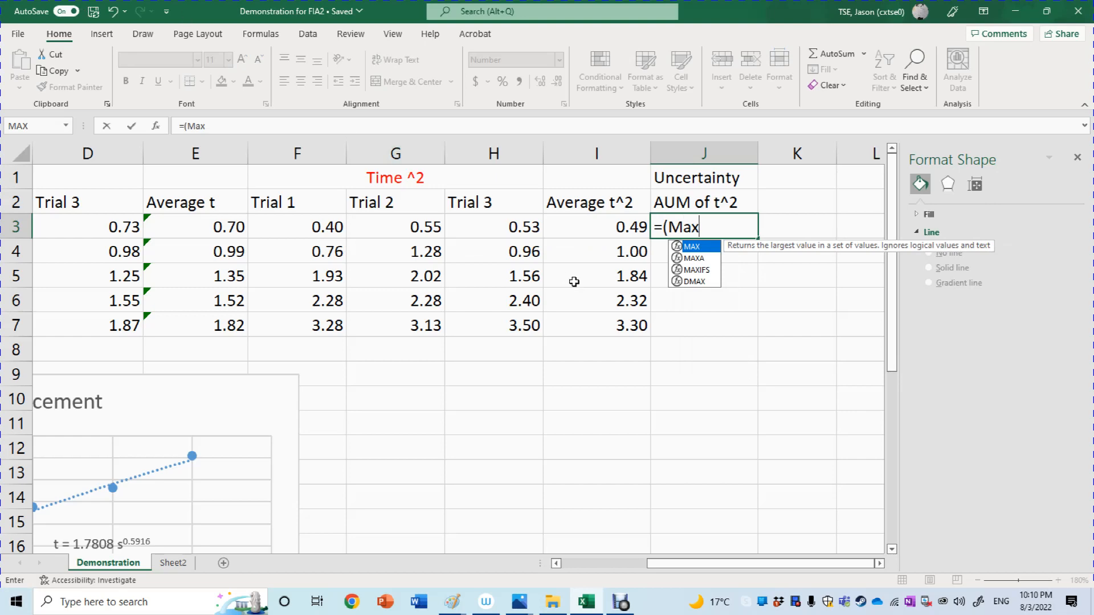
pyautogui.doubleClick(701, 248)
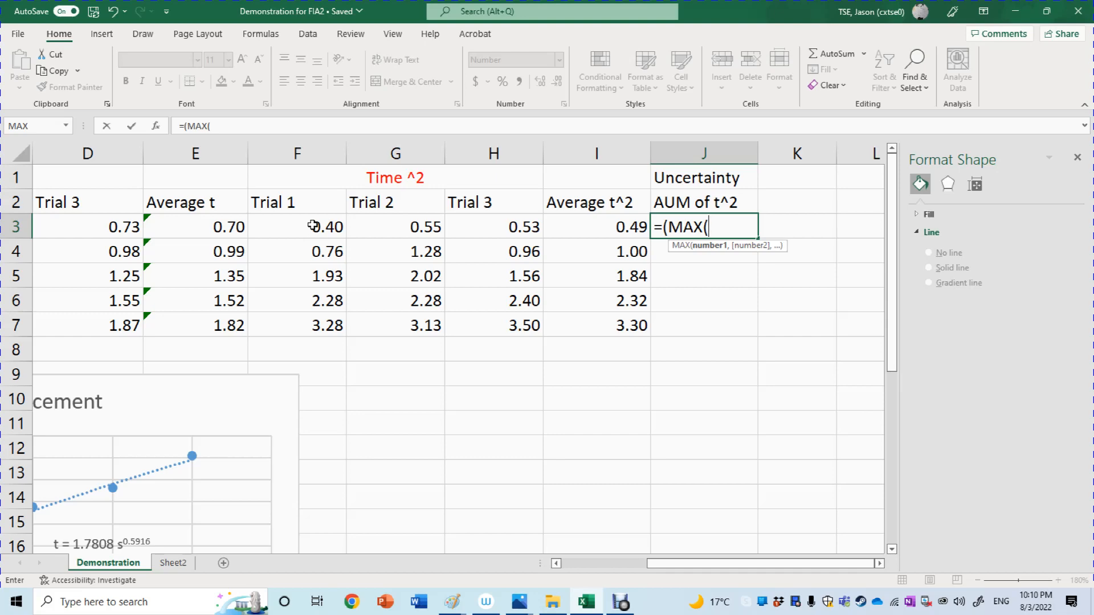
pyautogui.moveTo(312, 226); pyautogui.dragTo(530, 228)
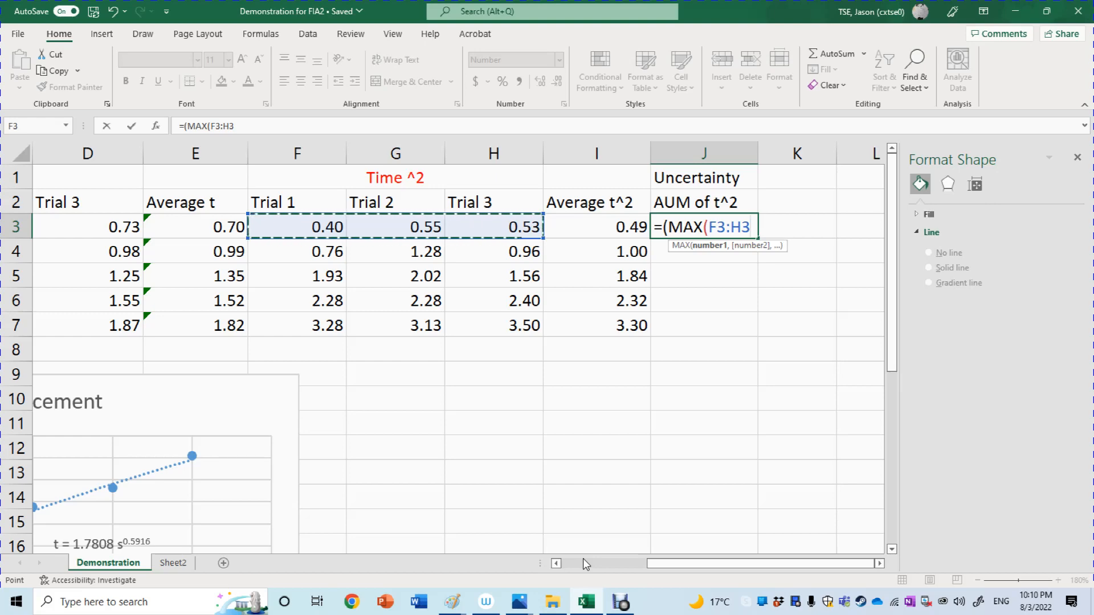
pyautogui.write(')')
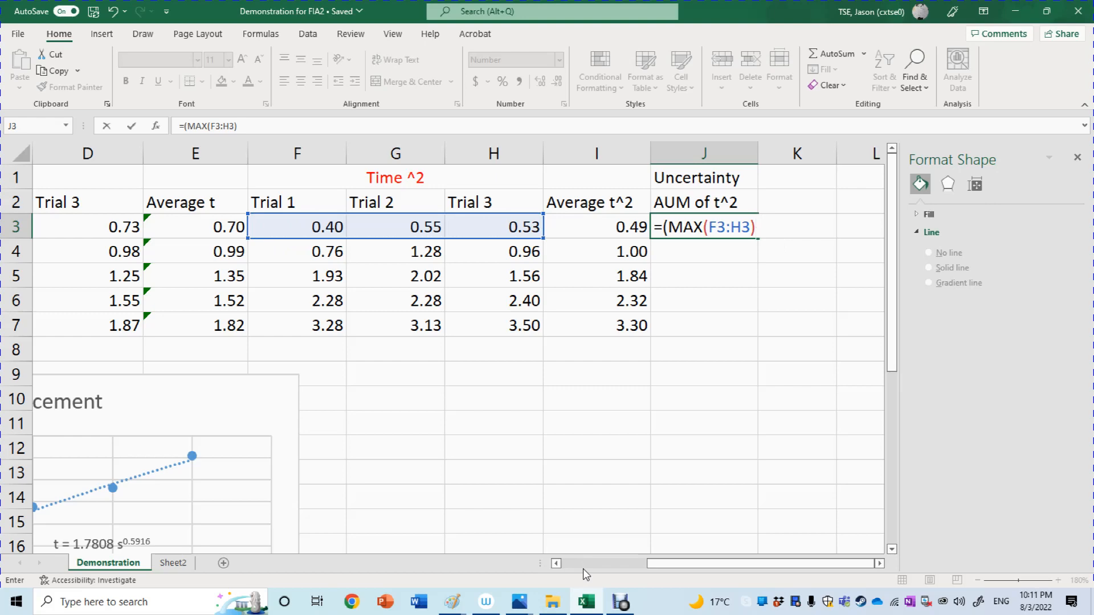
pyautogui.write(' - N')
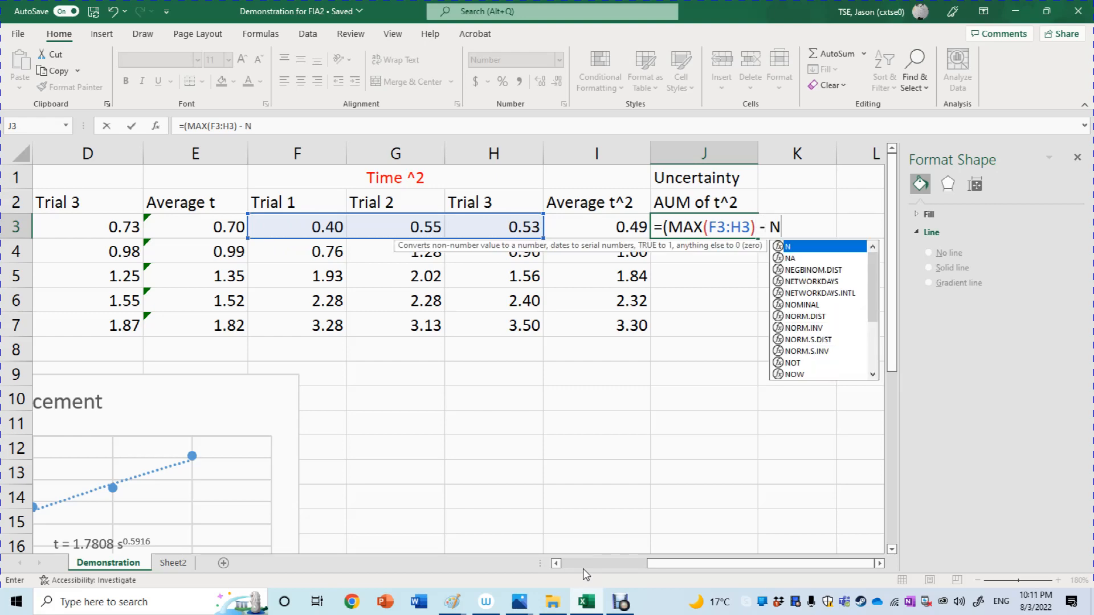
pyautogui.press('BackSpace')
pyautogui.write('n')
pyautogui.press('BackSpace')
pyautogui.write('Min')
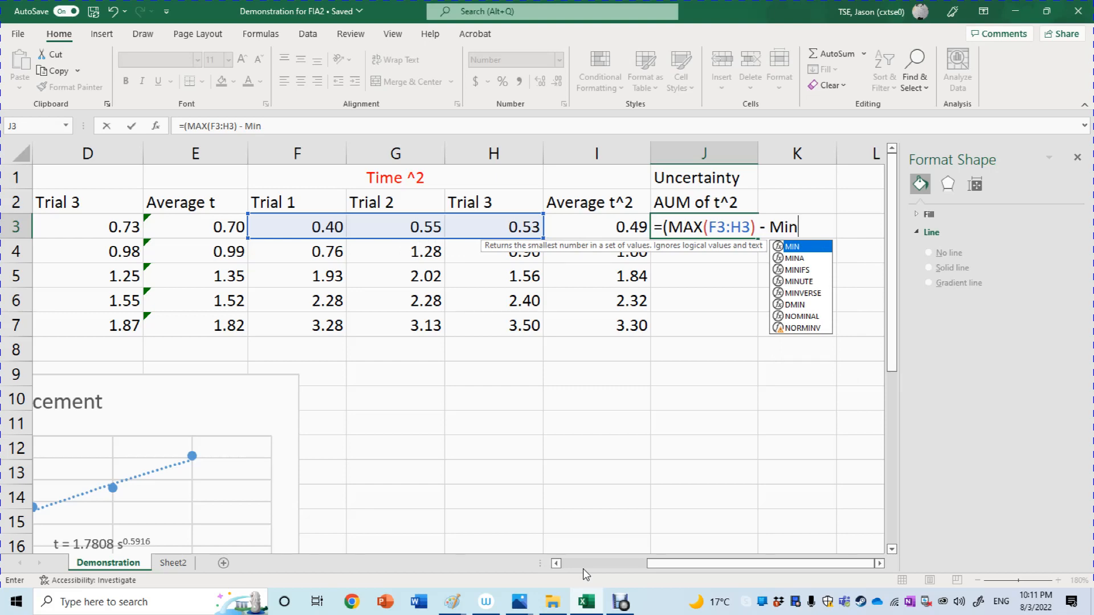
pyautogui.write('(')
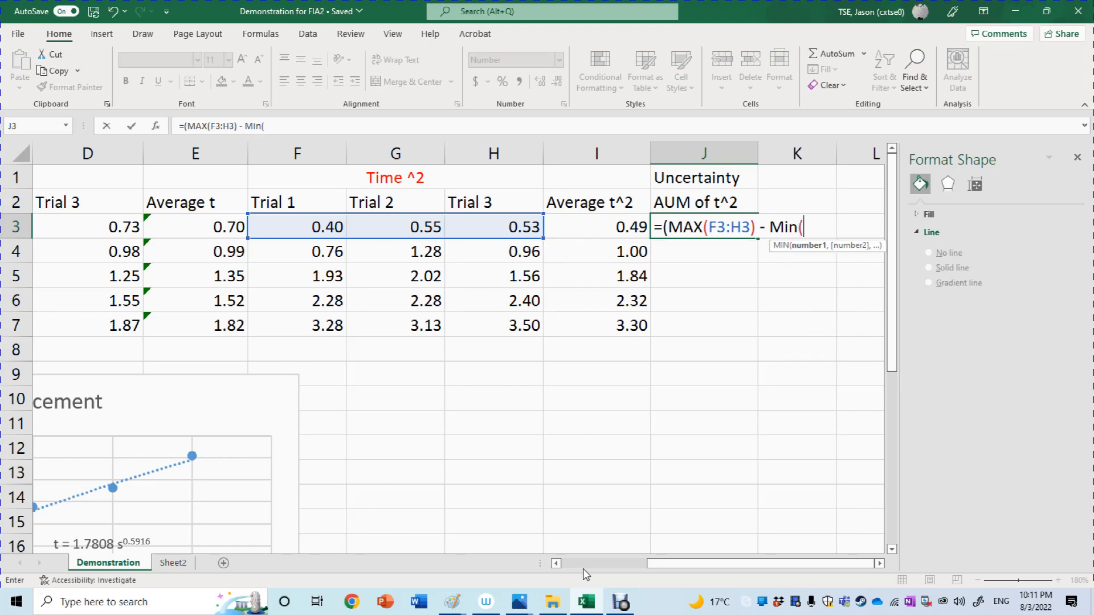
pyautogui.moveTo(307, 226); pyautogui.dragTo(536, 231)
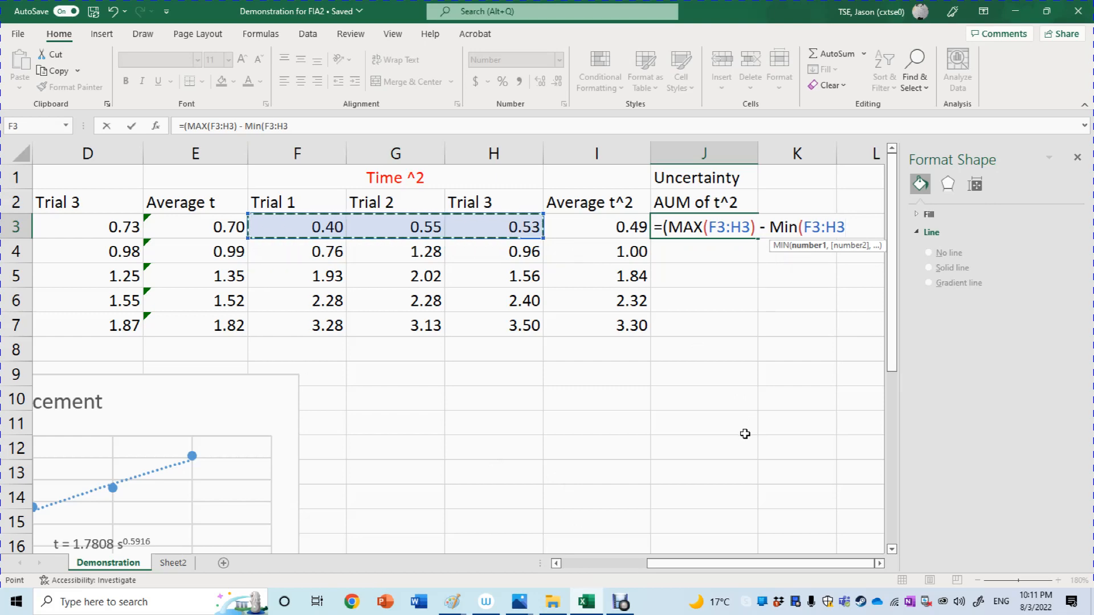
pyautogui.write(')')
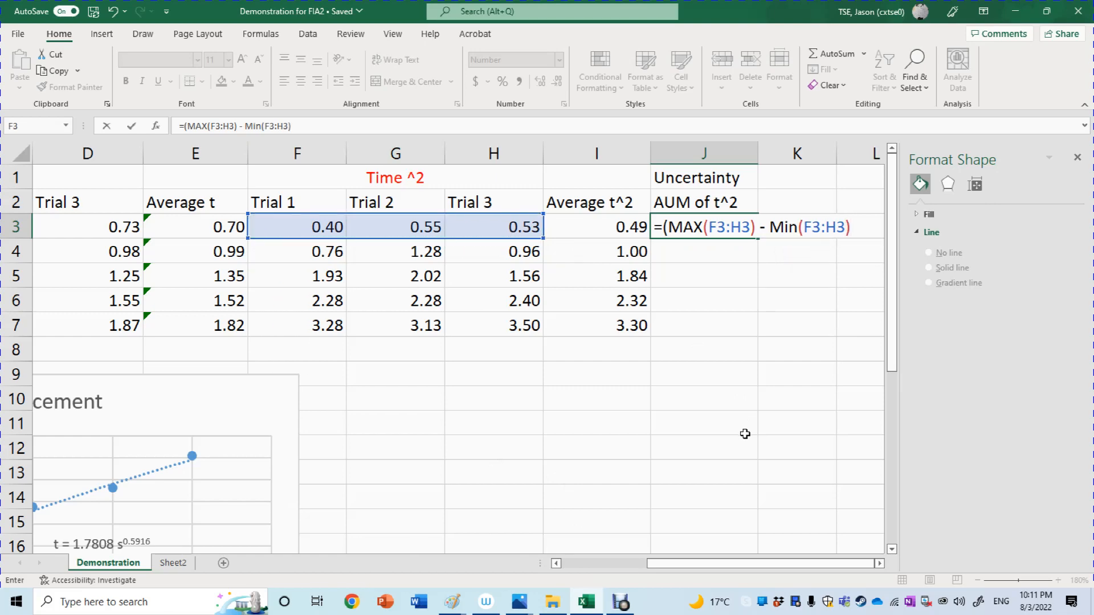
pyautogui.write(')/2')
pyautogui.press('Return')
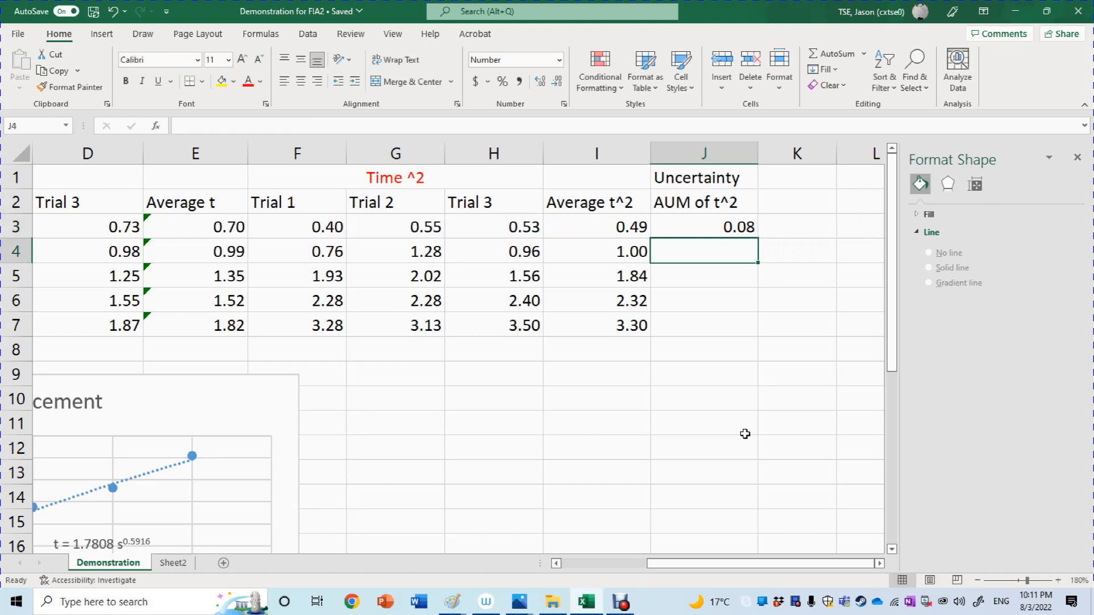
# Fill the AUM of t^2 formula from J3 down through J7.
pyautogui.click(734, 233)
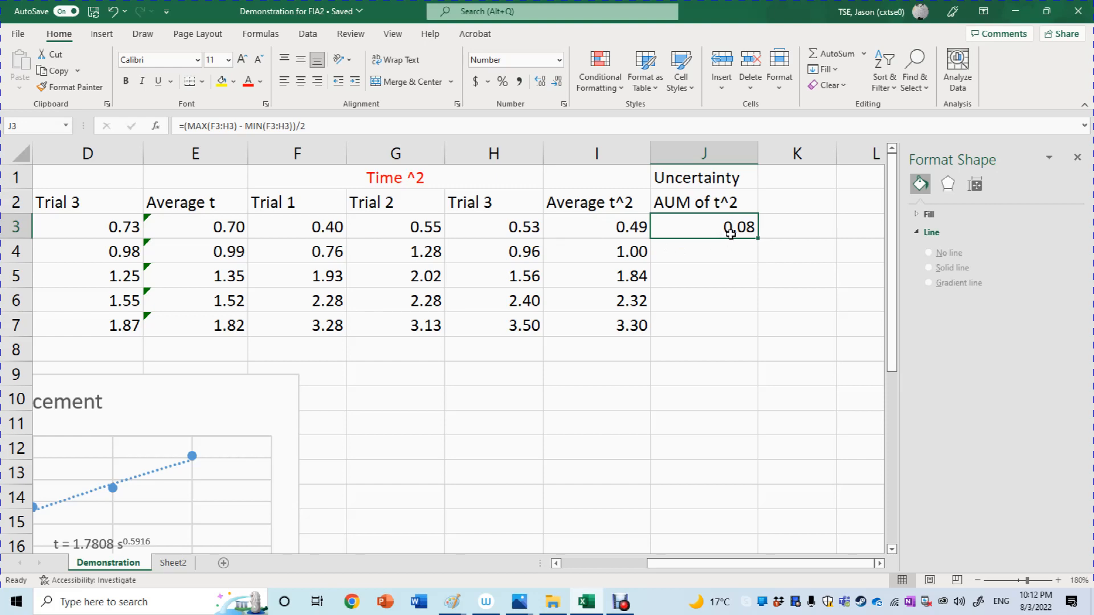
pyautogui.moveTo(758, 238); pyautogui.dragTo(745, 326)
pyautogui.click(790, 405)
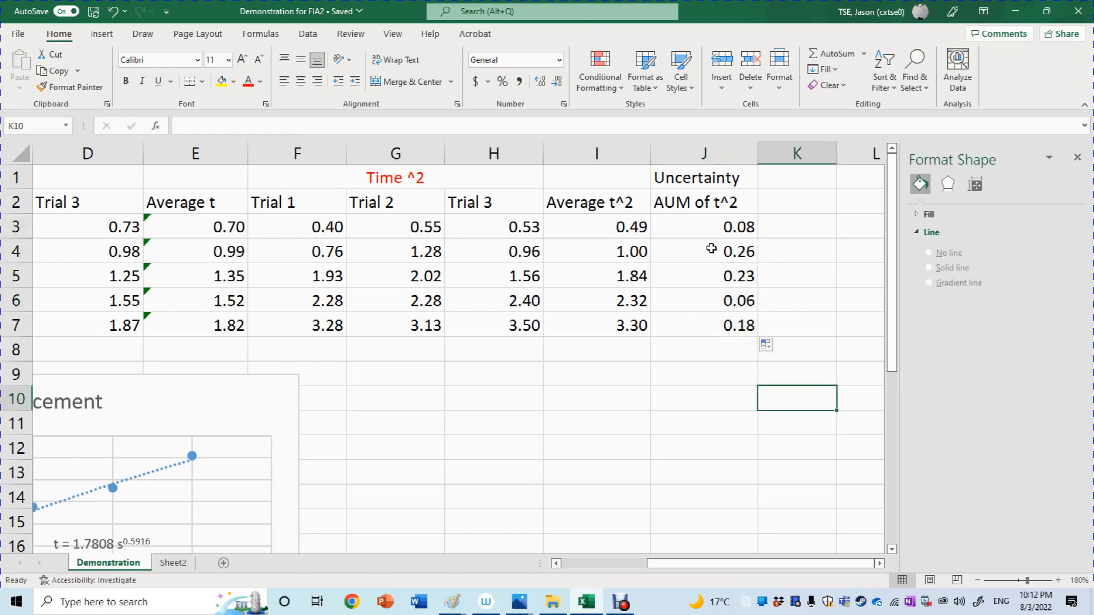
# Inspect the cell references of the filled AUM formula in J4 and leave the cell without editing it.
pyautogui.doubleClick(711, 249)
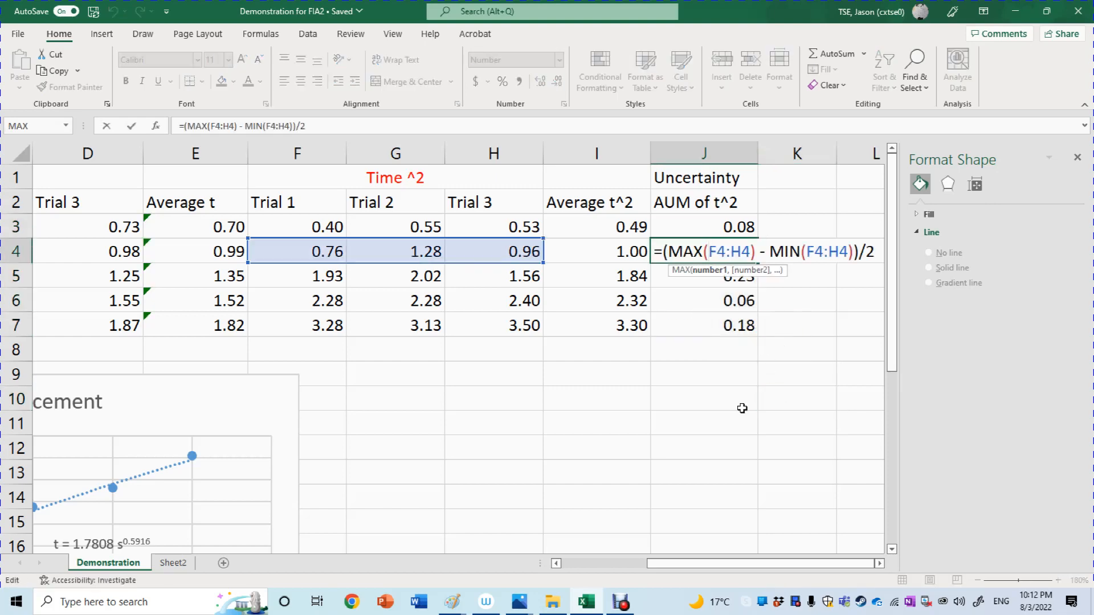
pyautogui.press('Return')
pyautogui.click(695, 391)
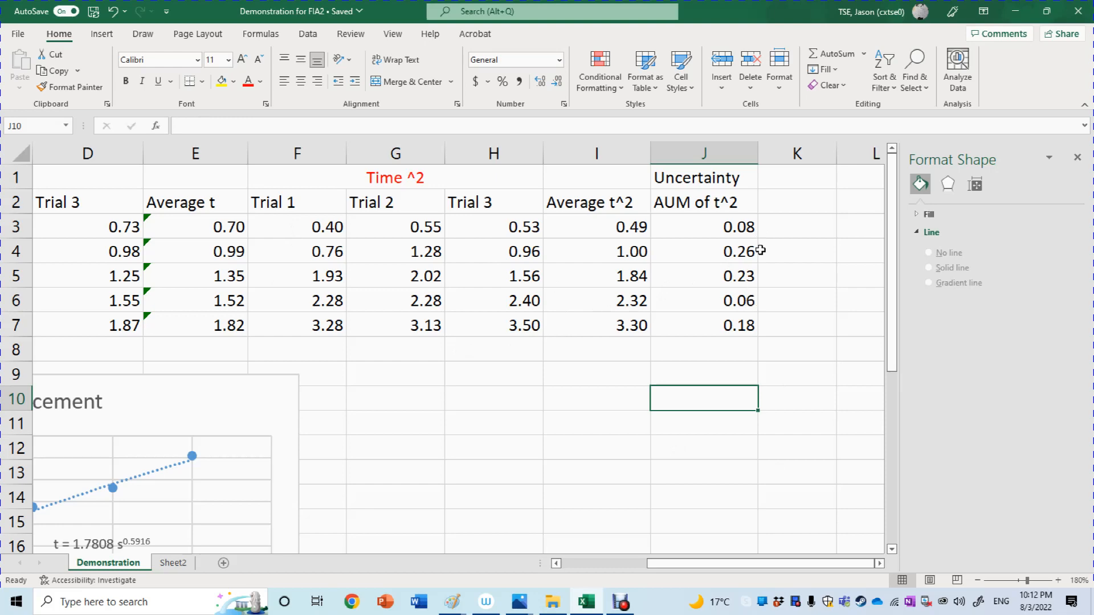
pyautogui.click(778, 377)
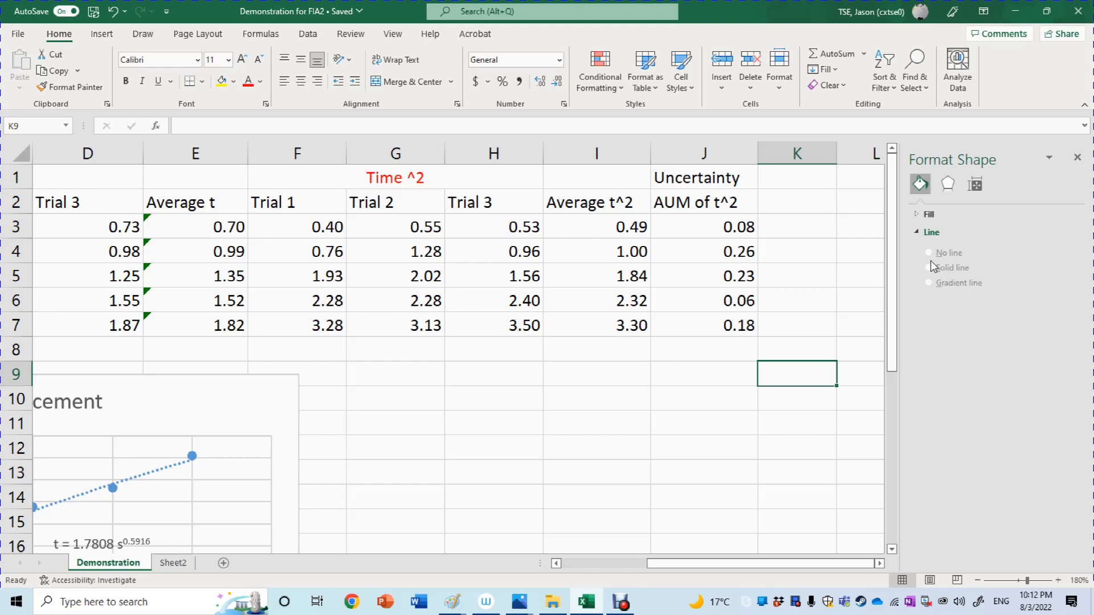
pyautogui.moveTo(890, 250); pyautogui.dragTo(912, 254)
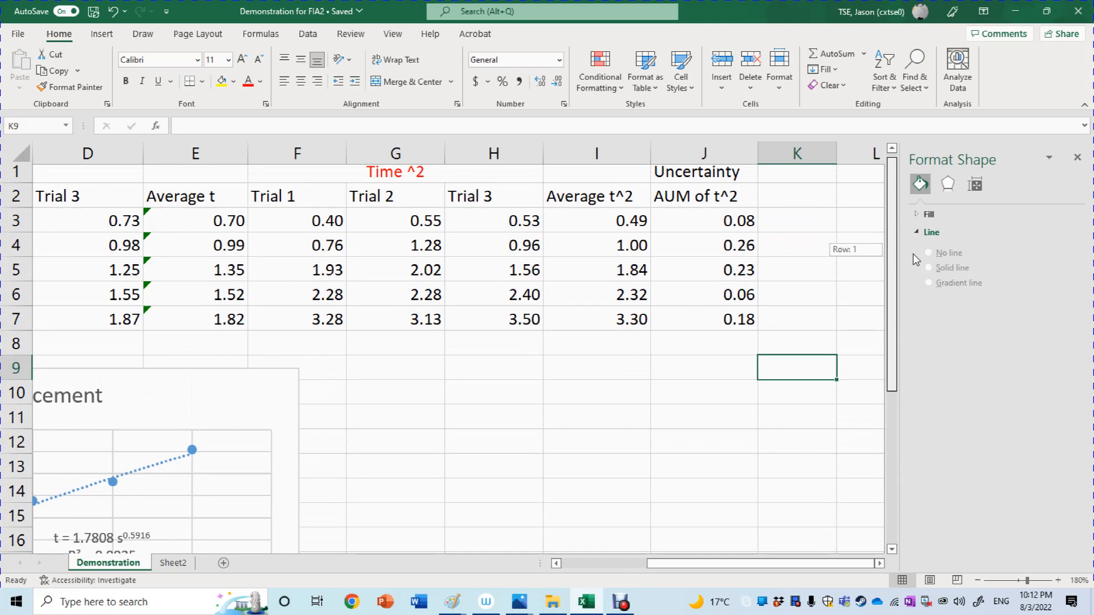
pyautogui.moveTo(913, 254); pyautogui.dragTo(913, 254)
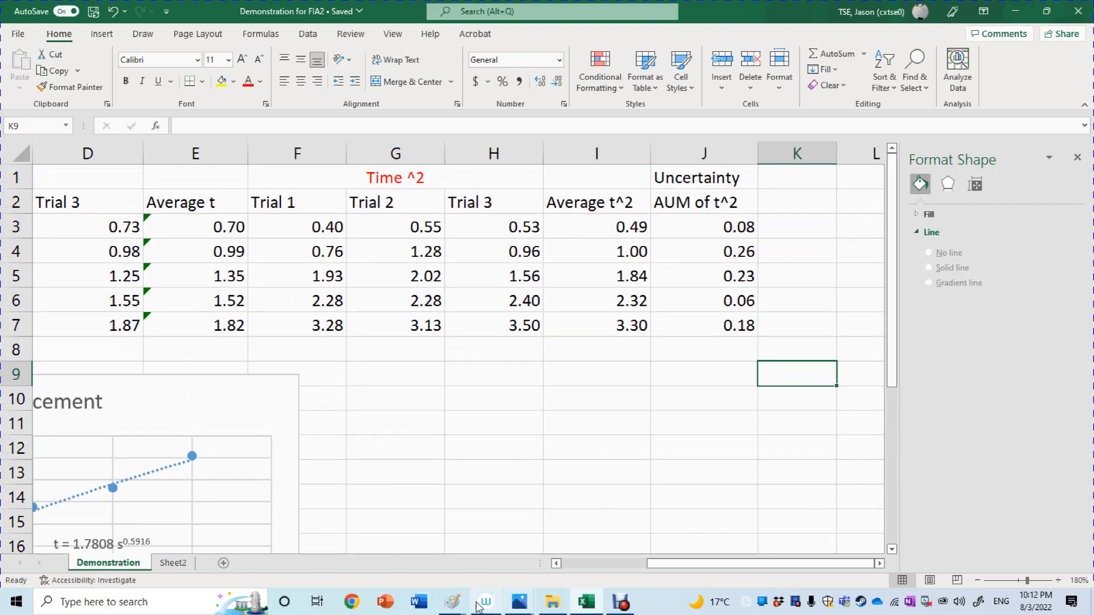
# Switch to the Untitled Paint drawing, review the handwritten linear t²–s relation near its lower end, and return to Excel.
pyautogui.moveTo(453, 602)
pyautogui.click(531, 556)
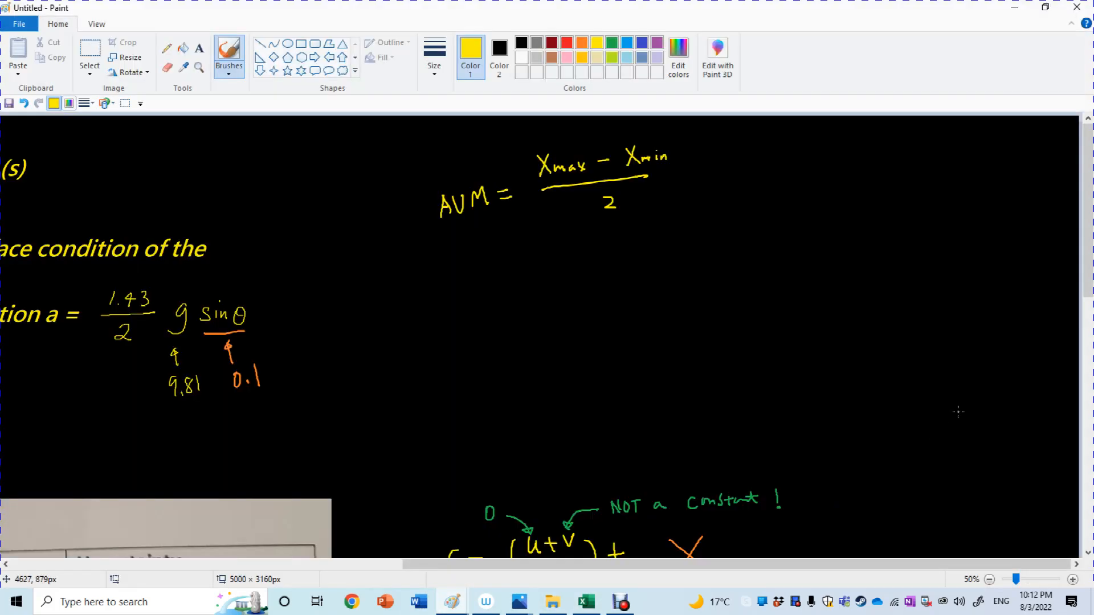
pyautogui.moveTo(1089, 280); pyautogui.dragTo(1093, 530)
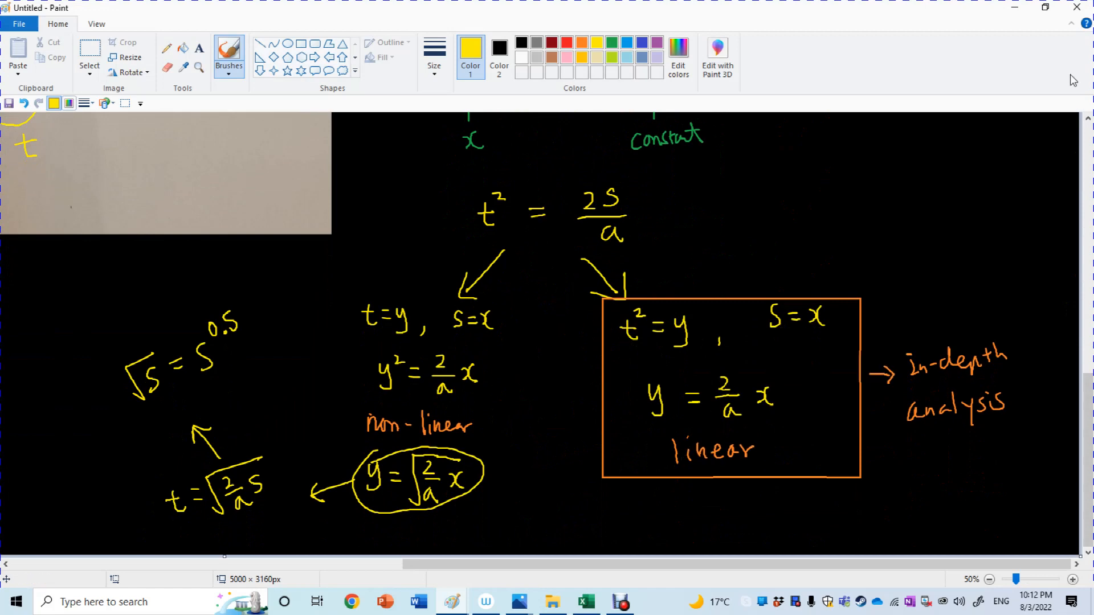
pyautogui.click(1015, 7)
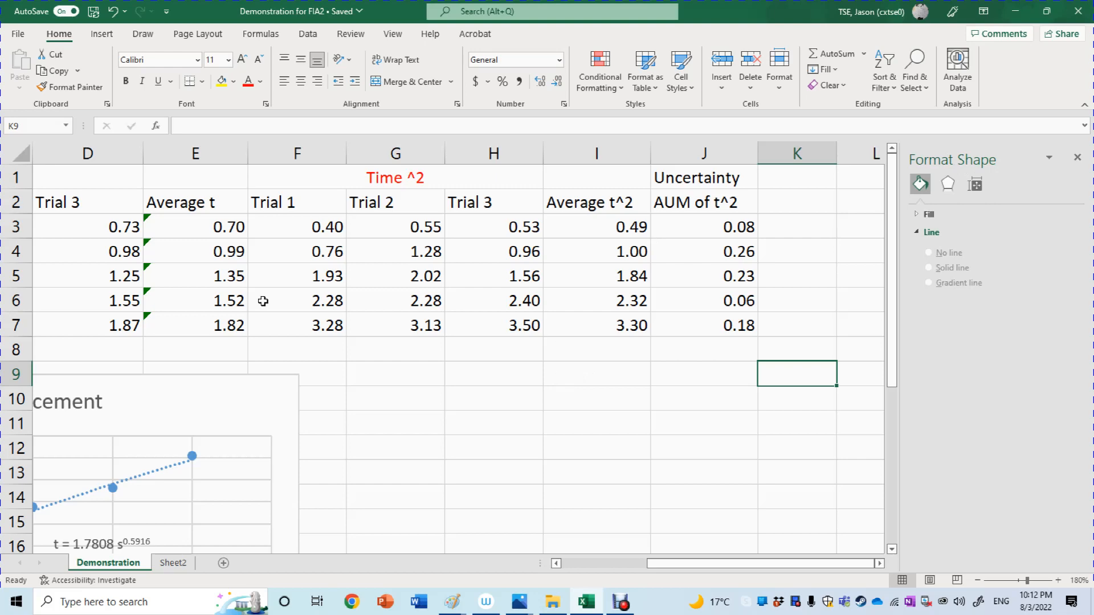
# Try to insert a scatter chart from the displacement values A3:A7 and the Average t^2 values I3:I7.
pyautogui.click(610, 561)
pyautogui.click(101, 217)
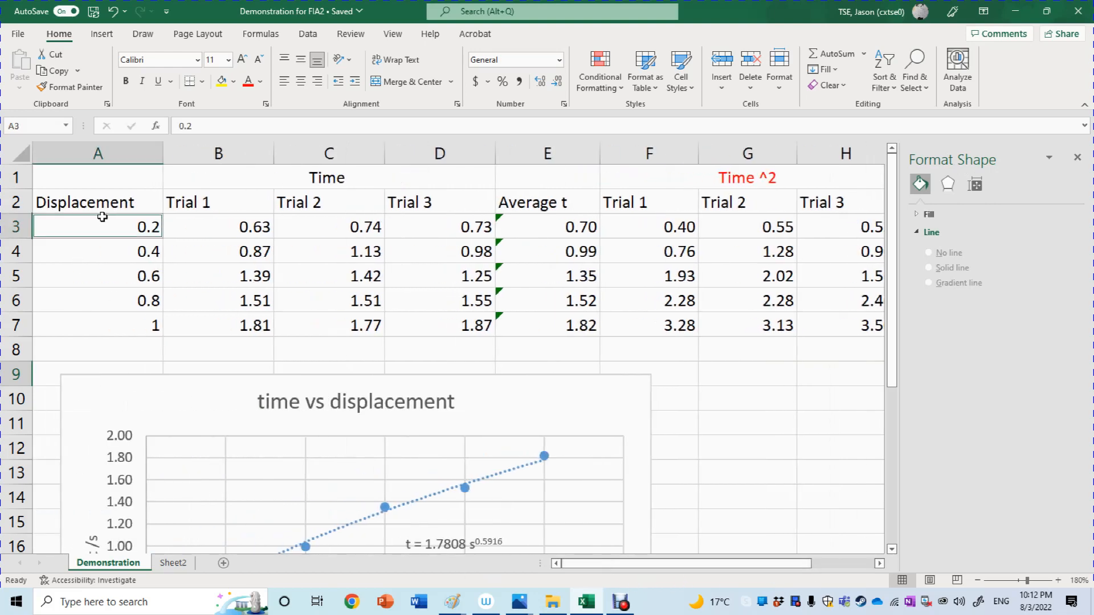
pyautogui.moveTo(102, 217); pyautogui.dragTo(103, 315)
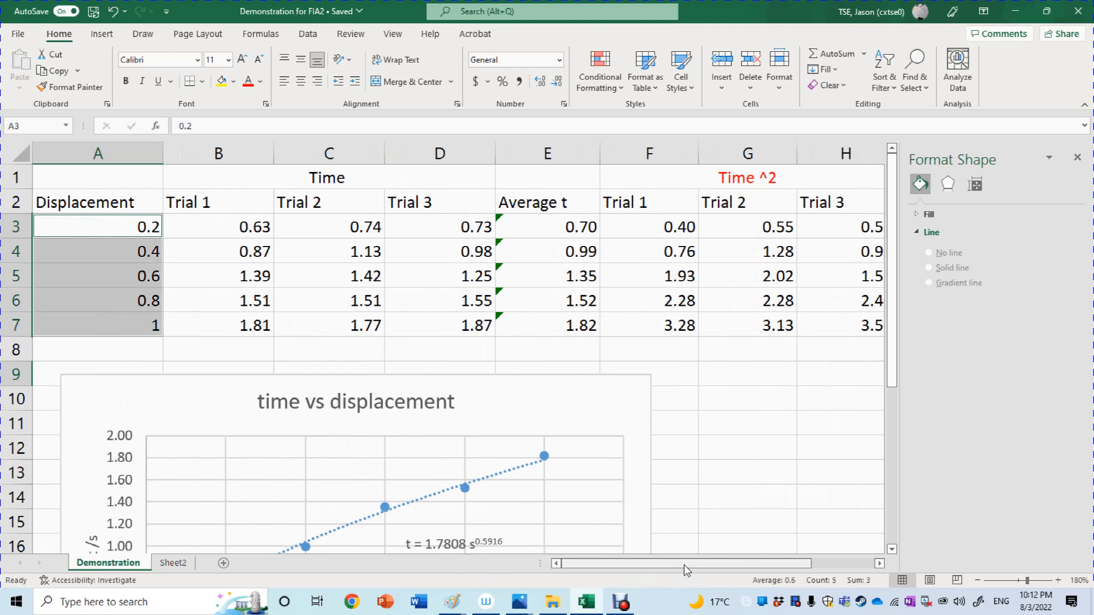
pyautogui.moveTo(684, 565); pyautogui.dragTo(750, 576)
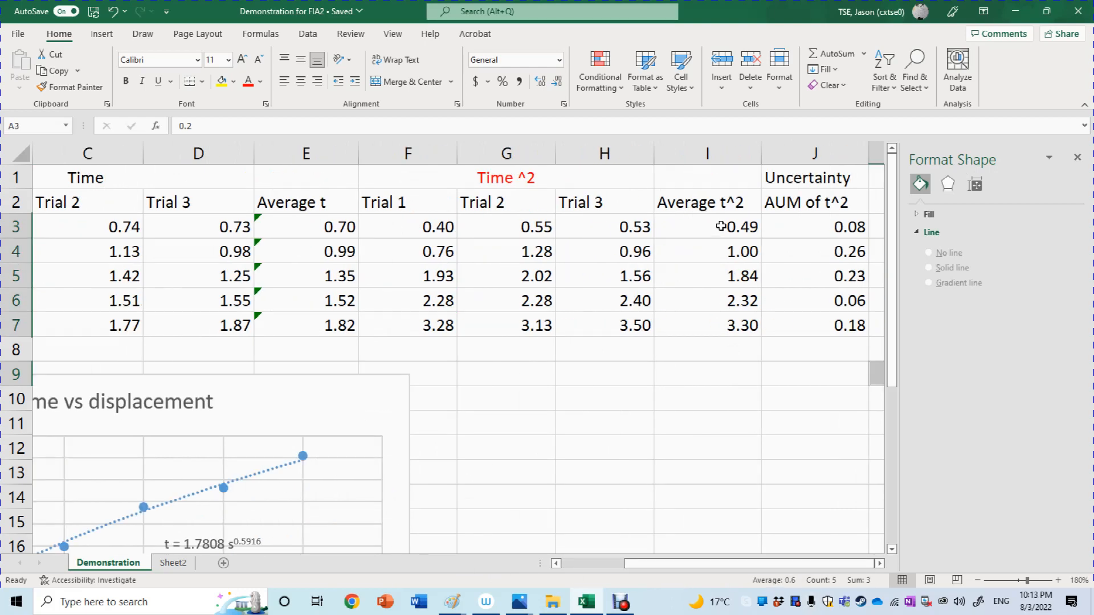
pyautogui.moveTo(721, 226); pyautogui.dragTo(718, 324)
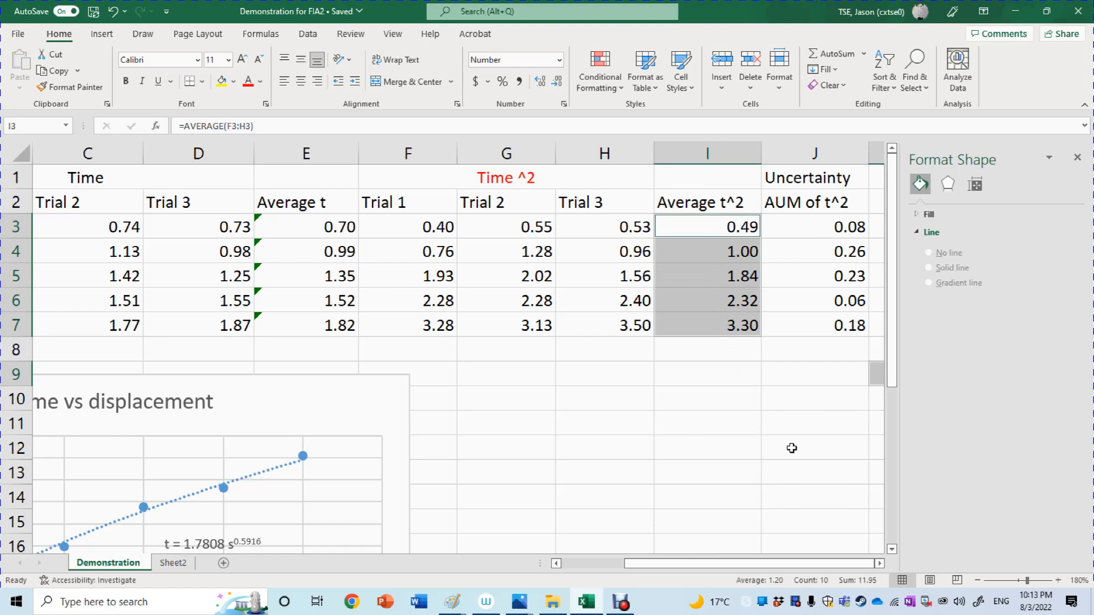
pyautogui.click(101, 39)
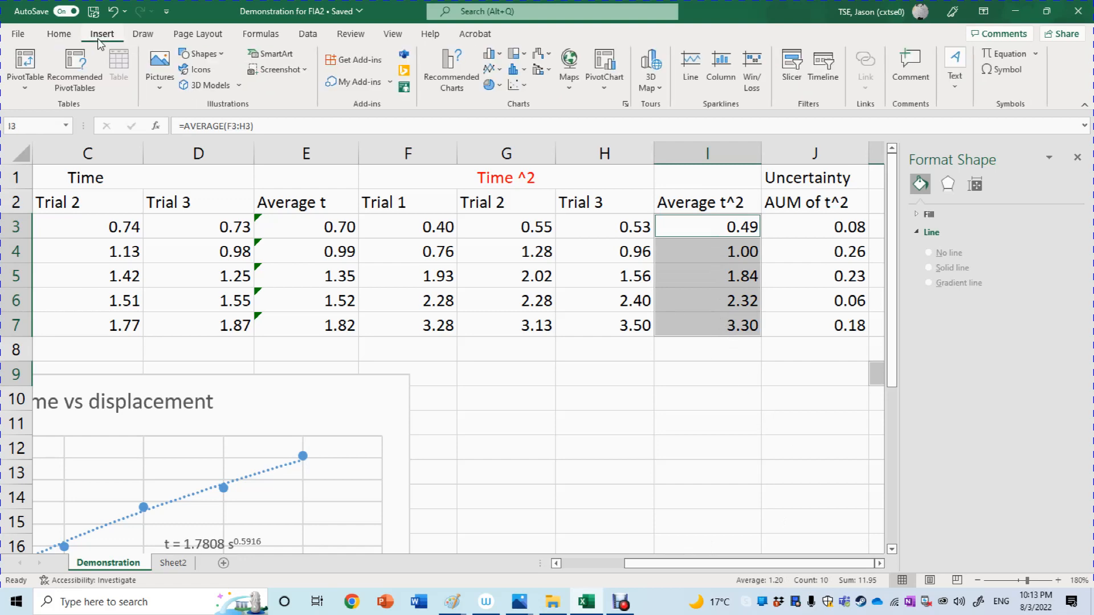
pyautogui.click(515, 84)
pyautogui.click(520, 124)
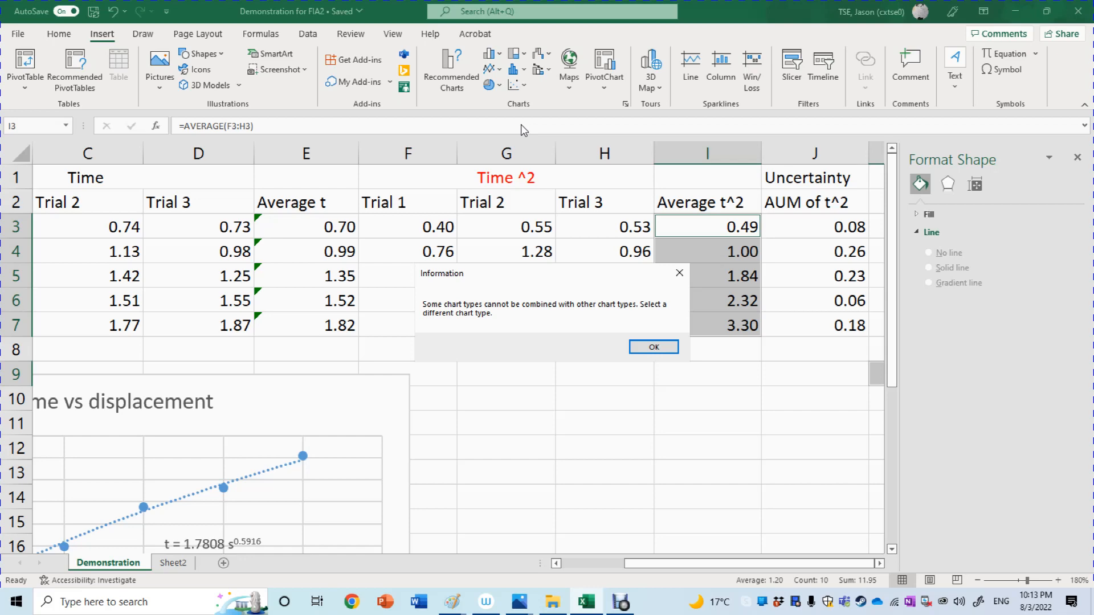
pyautogui.click(654, 347)
pyautogui.click(642, 398)
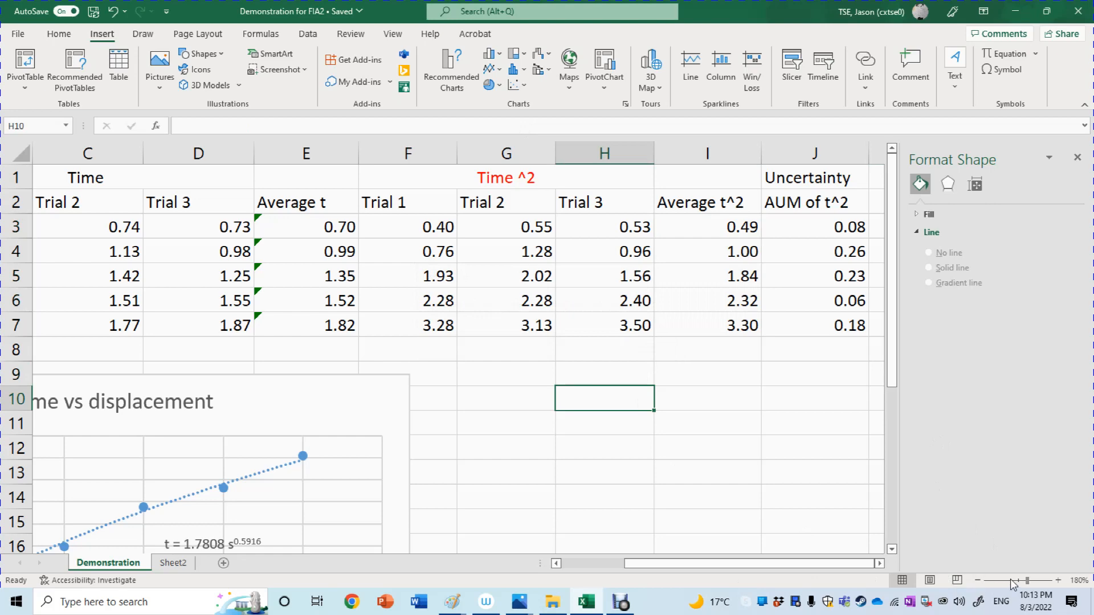
# Insert a markers-only scatter chart from the displacement values A3:A7 and the Average t^2 values I3:I7.
pyautogui.click(1010, 579)
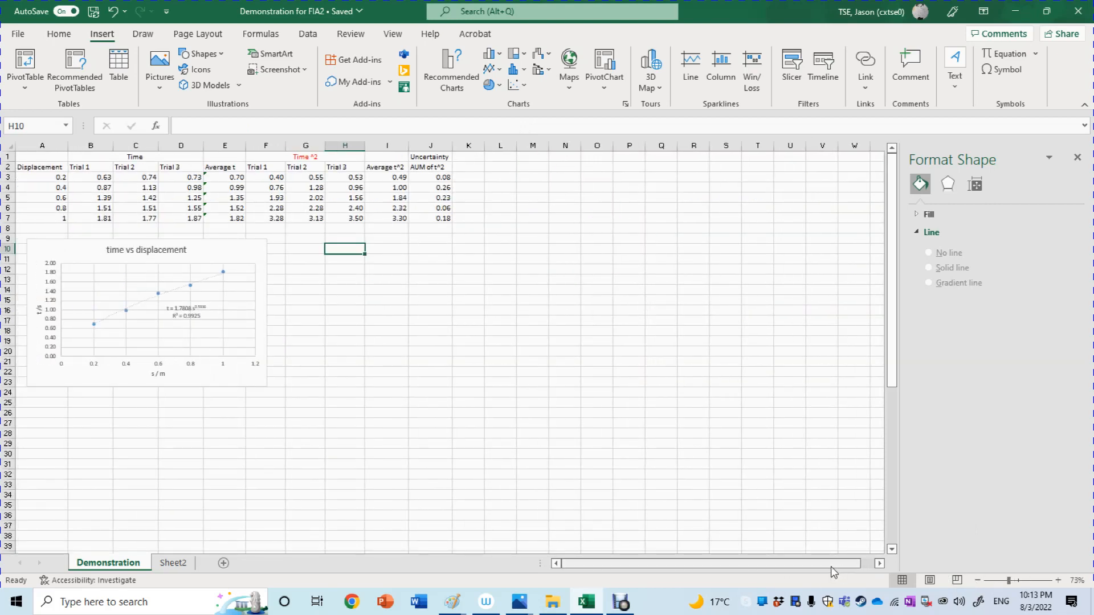
pyautogui.click(978, 580)
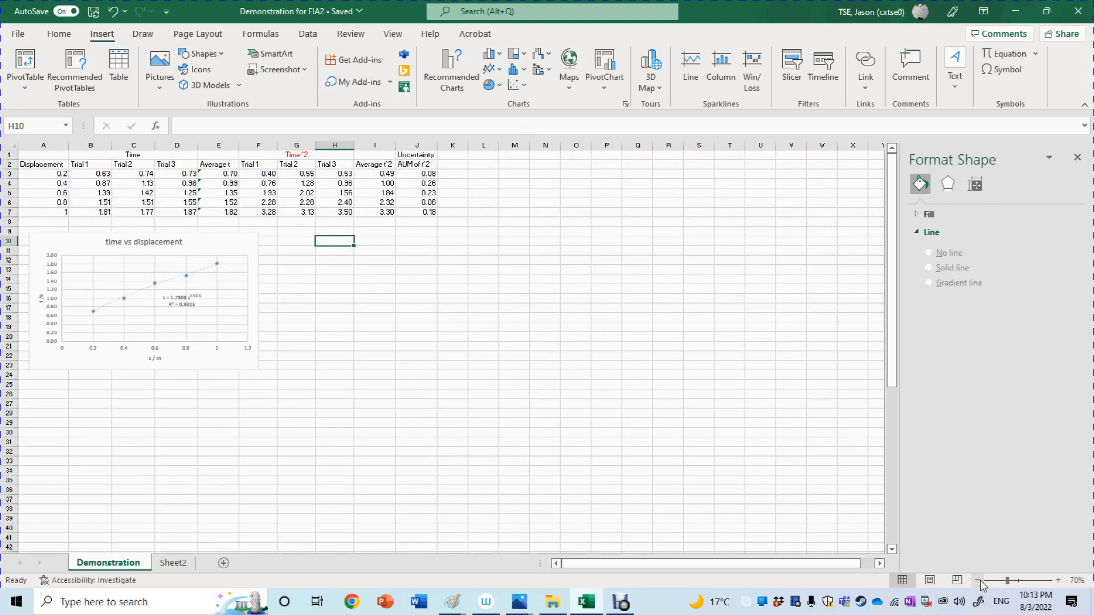
pyautogui.click(473, 356)
pyautogui.click(37, 176)
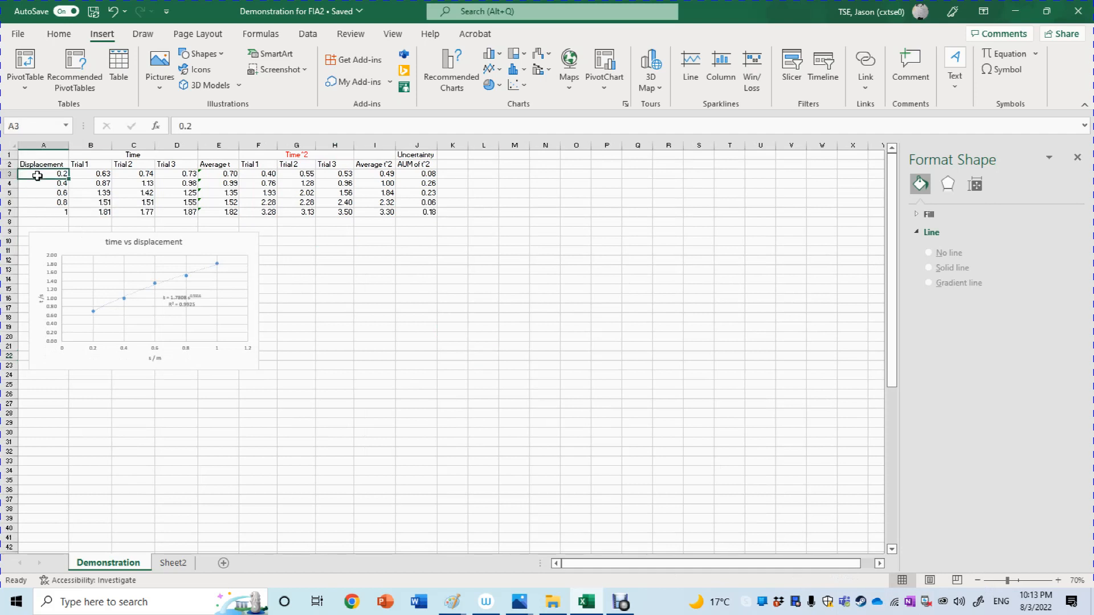
pyautogui.hotkey('shift', 'Down')
pyautogui.hotkey('shift', 'Down')
pyautogui.hotkey('shift', 'Down')
pyautogui.hotkey('shift', 'Down')
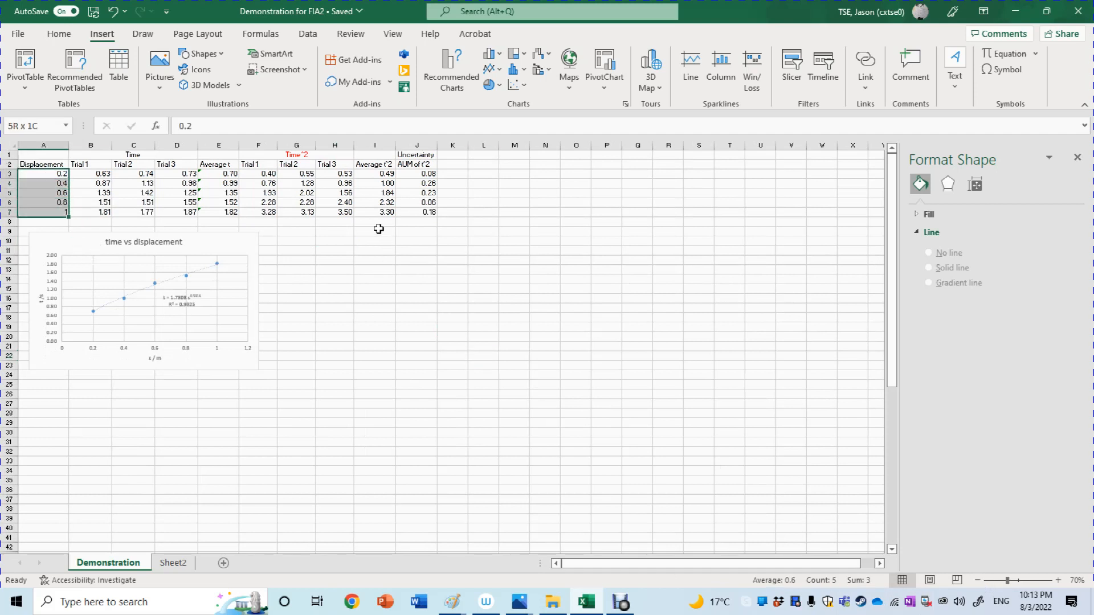
pyautogui.moveTo(378, 174); pyautogui.dragTo(378, 213)
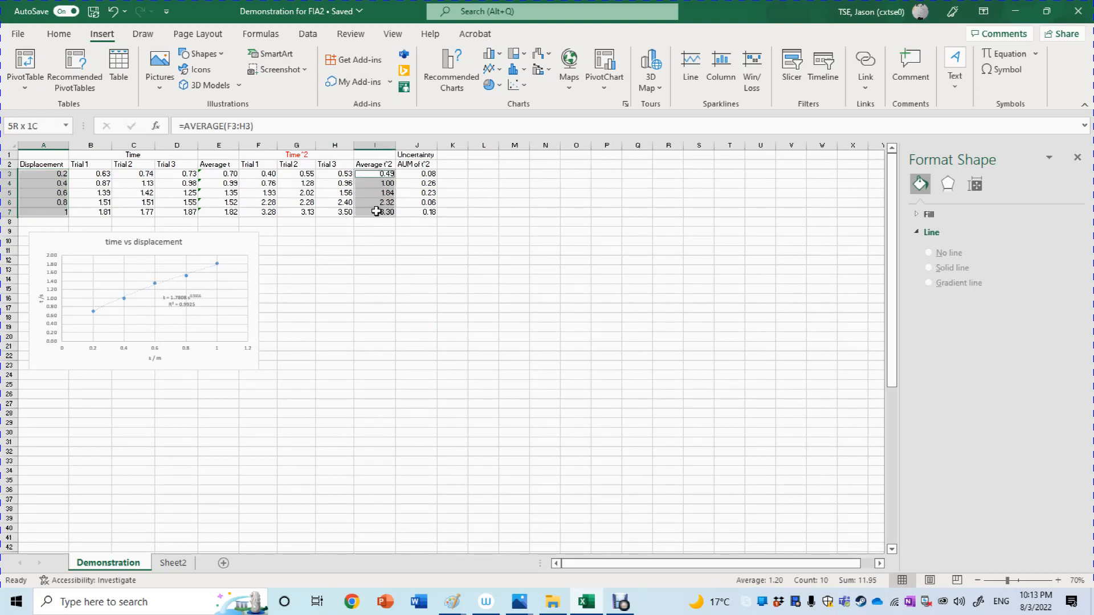
pyautogui.click(515, 86)
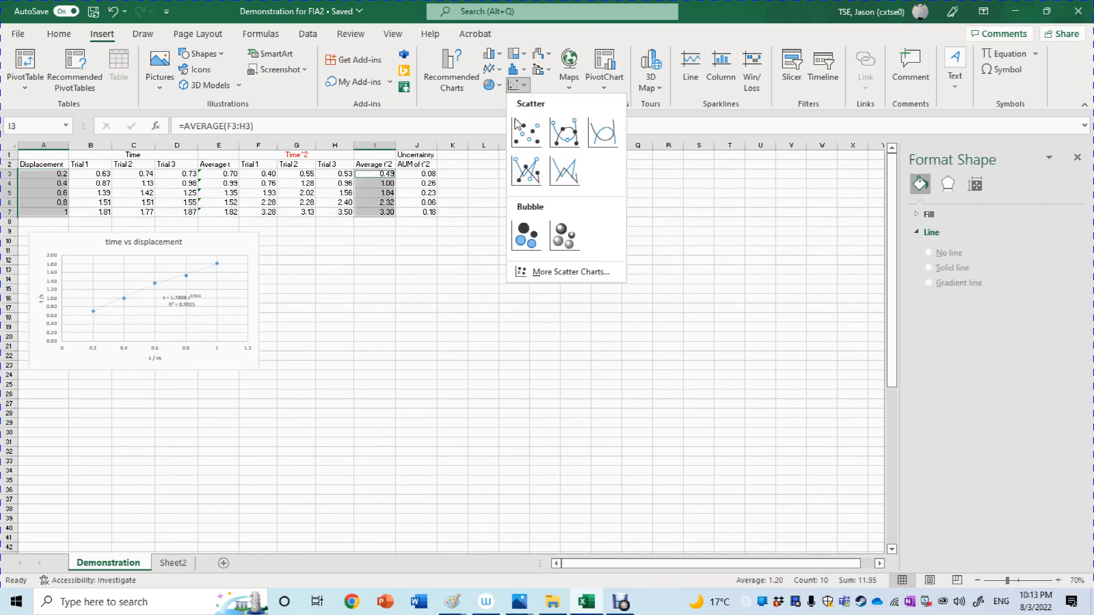
pyautogui.click(526, 132)
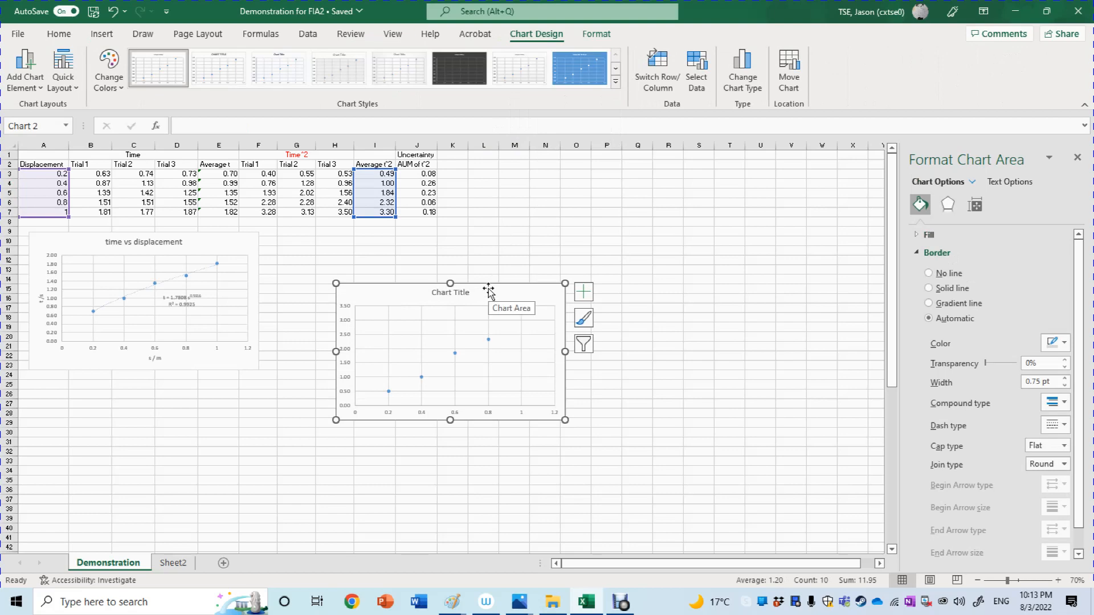
# Move the new scatter chart beneath the data table, beside the time vs displacement chart.
pyautogui.moveTo(483, 297); pyautogui.dragTo(472, 244)
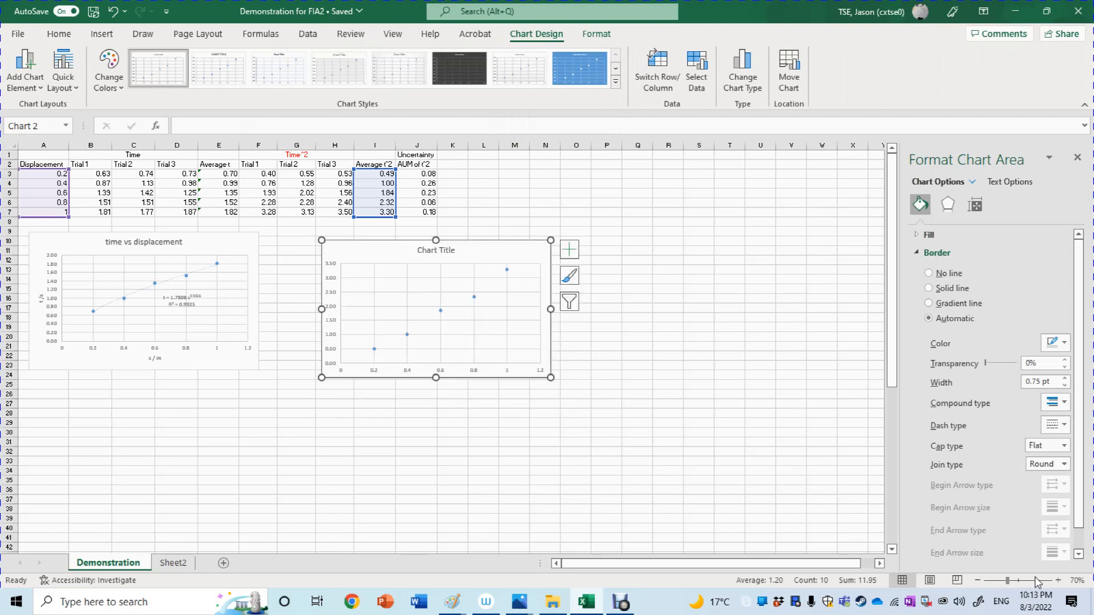
pyautogui.click(1057, 581)
pyautogui.click(1058, 580)
pyautogui.click(1058, 580)
pyautogui.click(1058, 580)
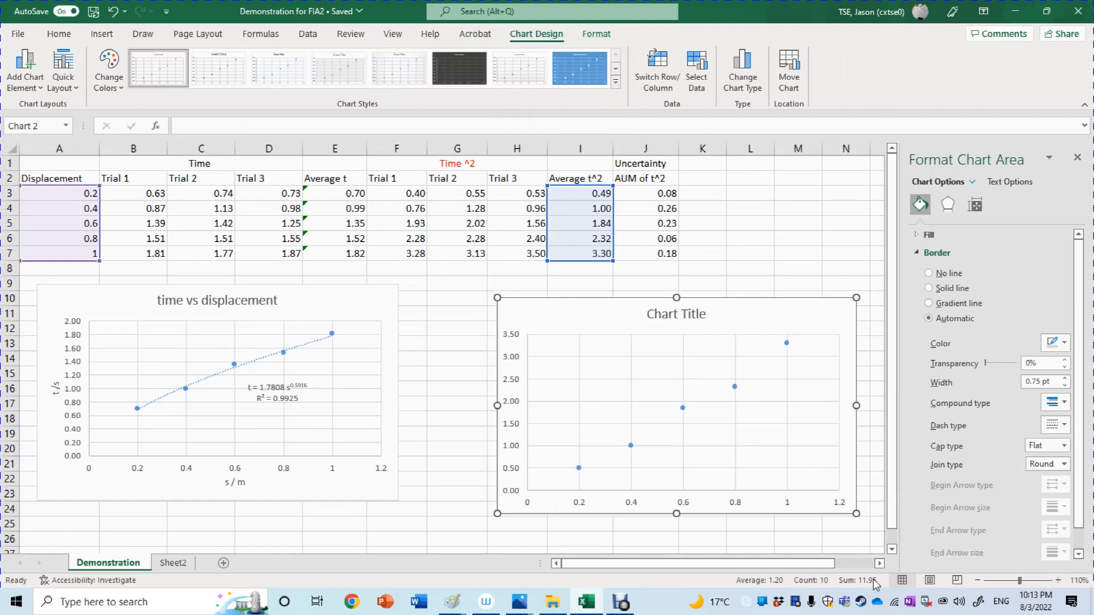
pyautogui.moveTo(776, 512); pyautogui.dragTo(740, 489)
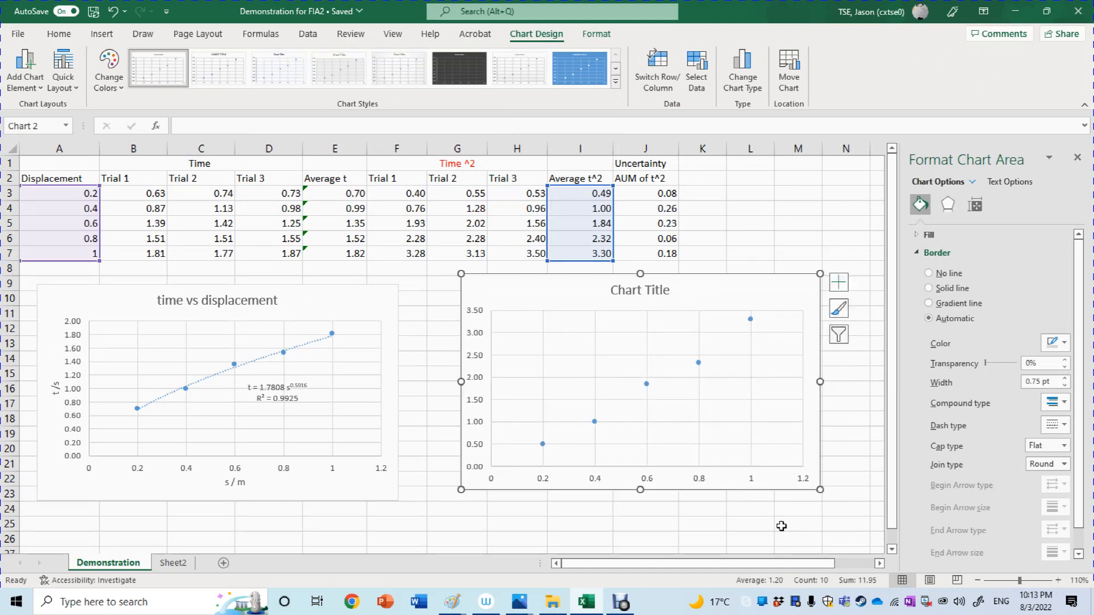
# Change the new scatter chart's title to "Square of time vs displacement".
pyautogui.click(665, 292)
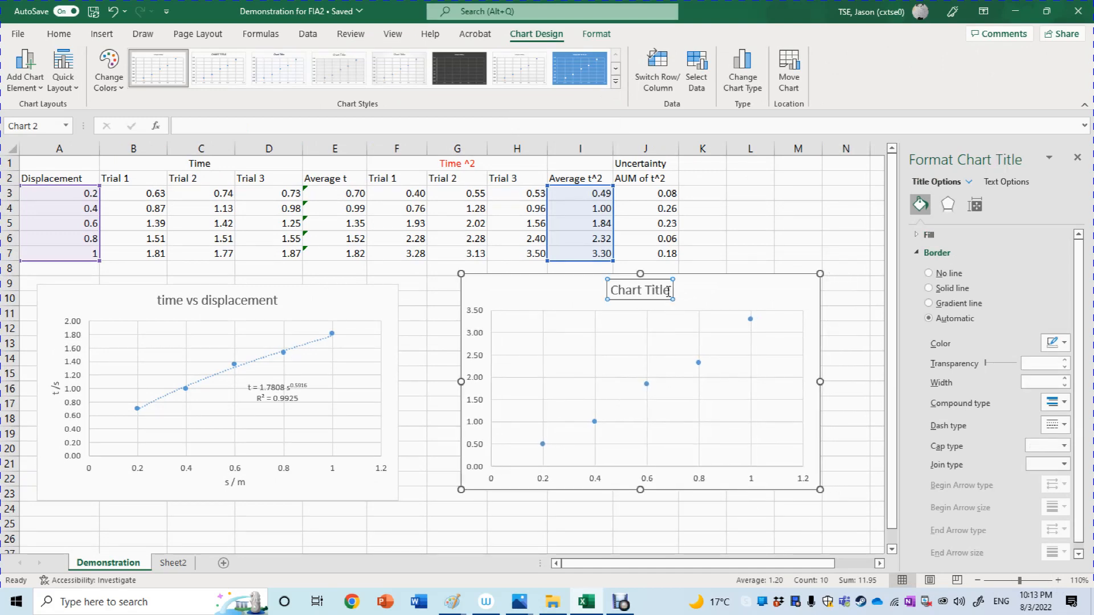
pyautogui.moveTo(671, 289); pyautogui.dragTo(589, 282)
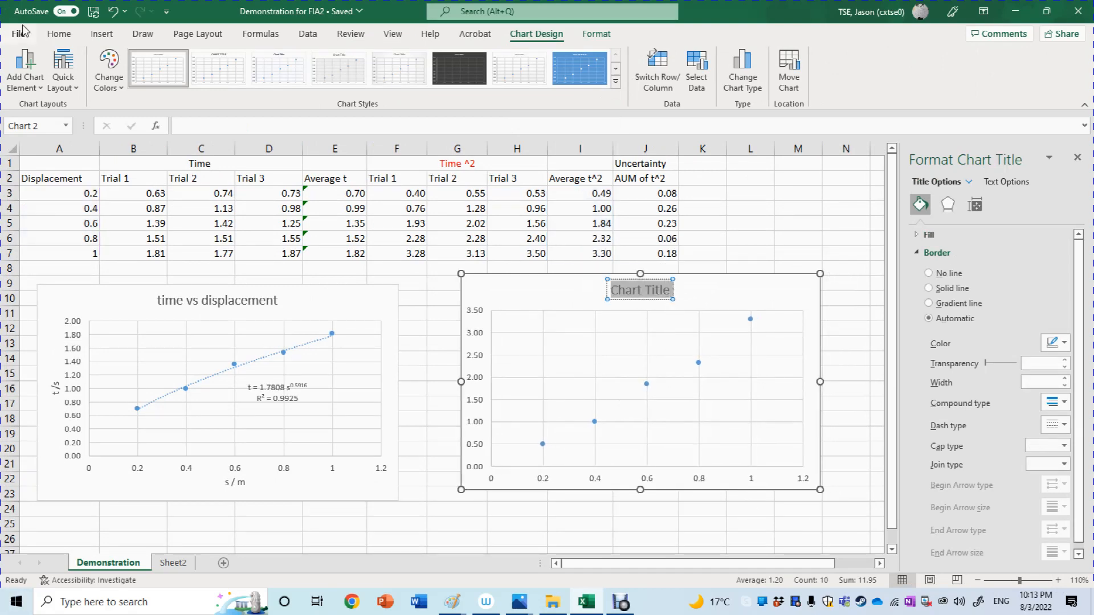
pyautogui.write('t')
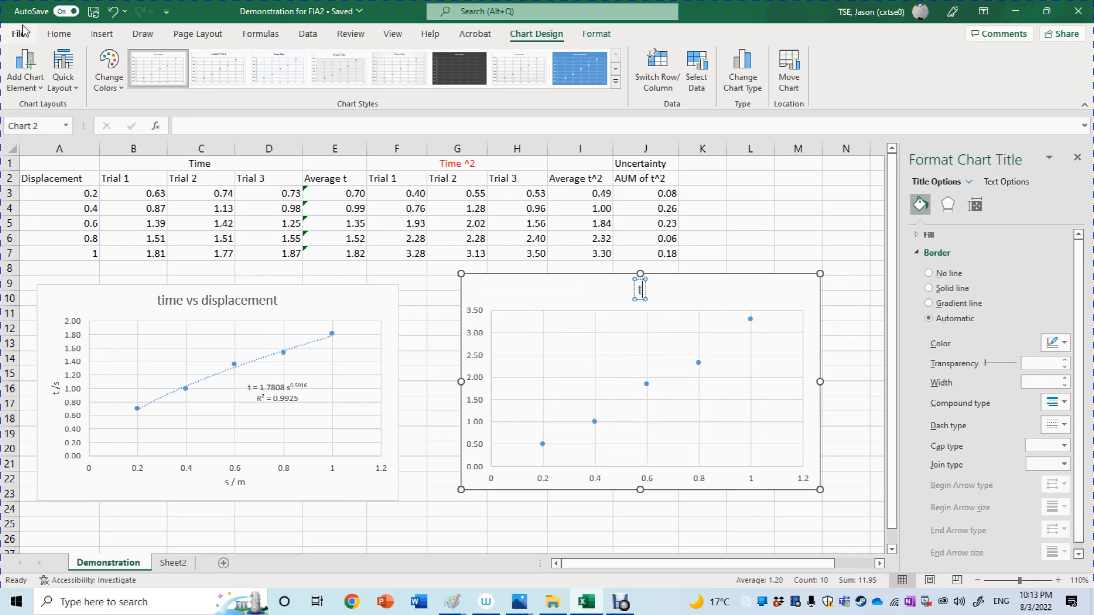
pyautogui.write('ime')
pyautogui.press('BackSpace')
pyautogui.press('BackSpace')
pyautogui.press('BackSpace')
pyautogui.press('BackSpace')
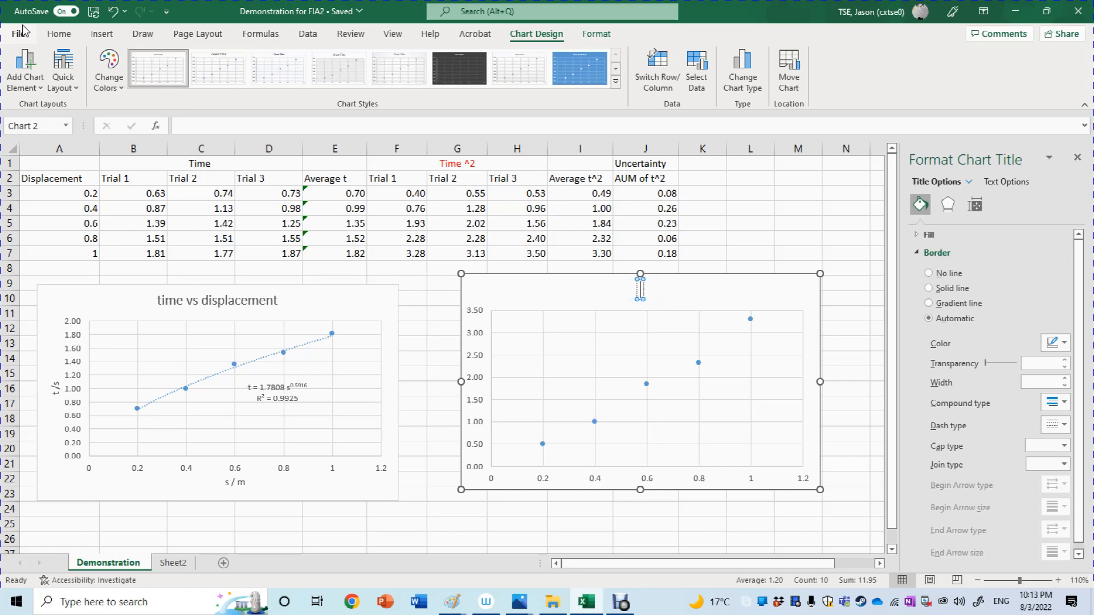
pyautogui.write('Square of time')
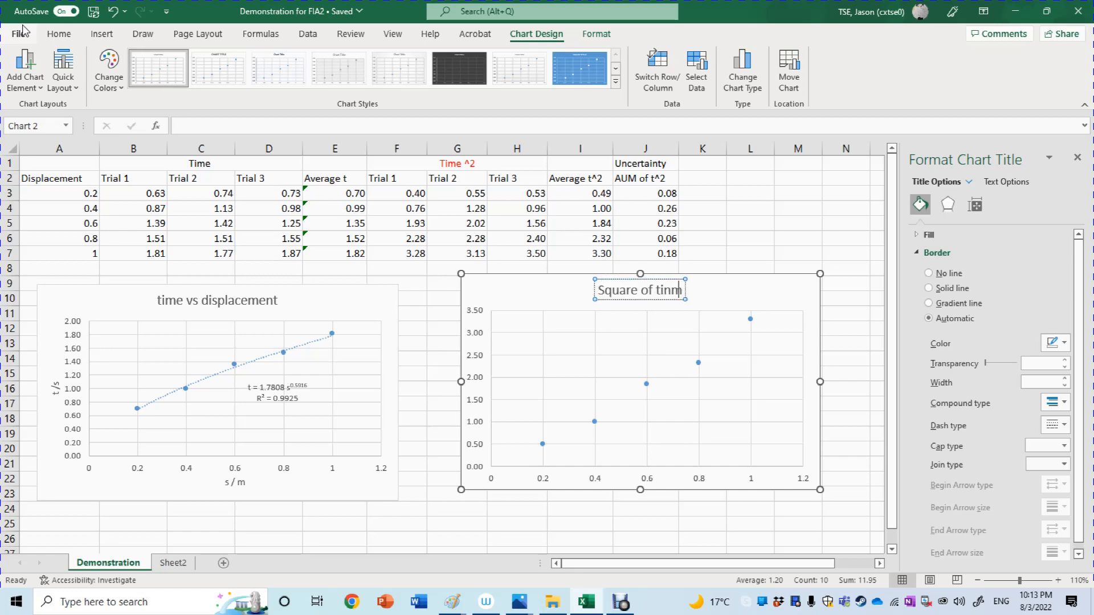
pyautogui.press('BackSpace')
pyautogui.press('BackSpace')
pyautogui.press('BackSpace')
pyautogui.write('im')
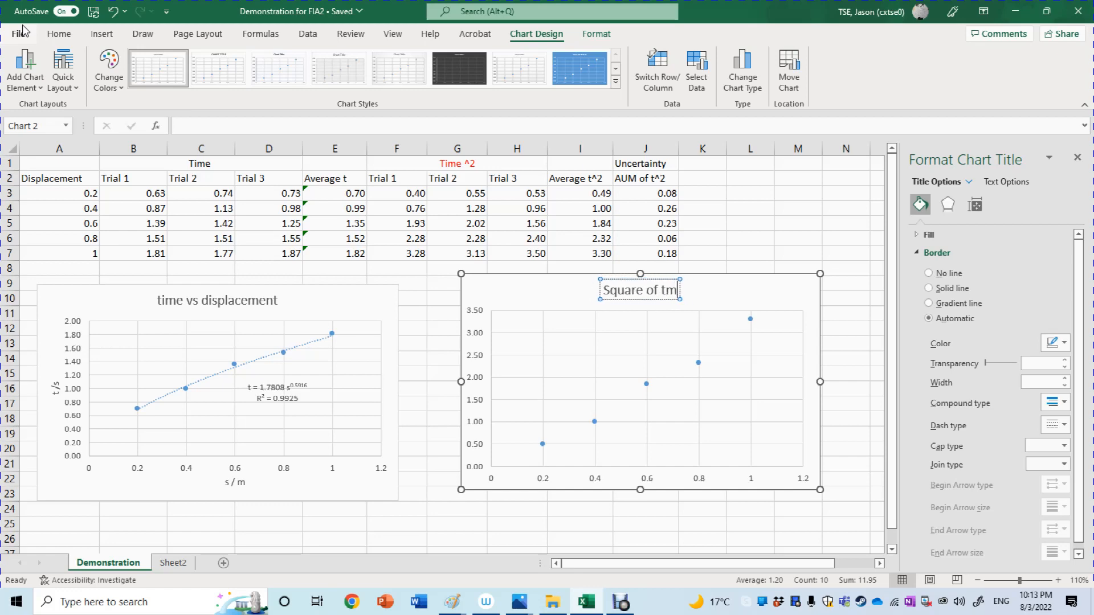
pyautogui.press('BackSpace')
pyautogui.press('BackSpace')
pyautogui.write('ime v')
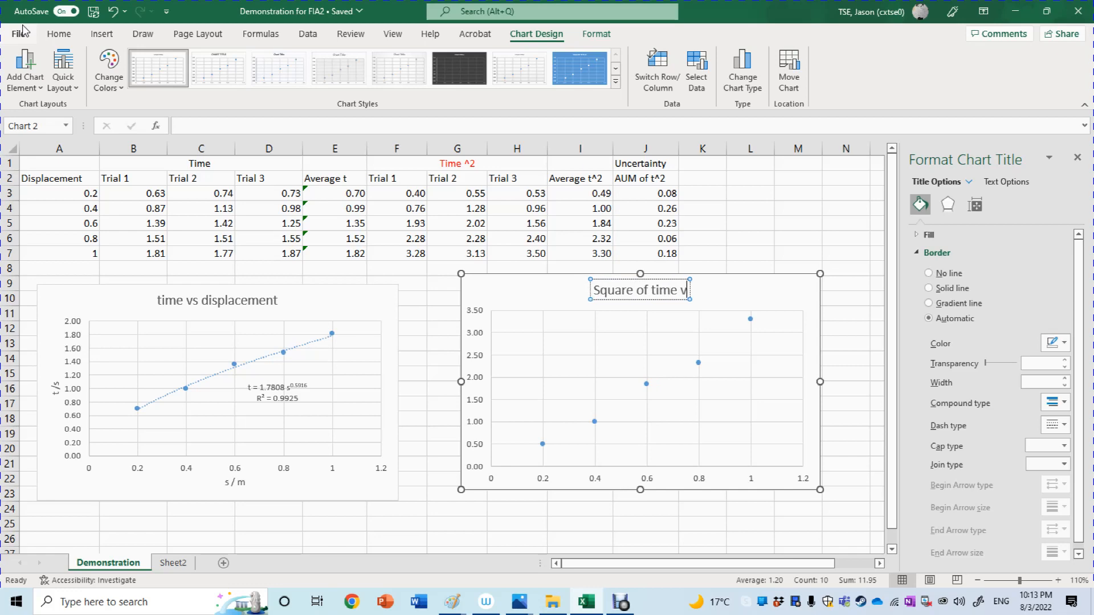
pyautogui.write('s displacement')
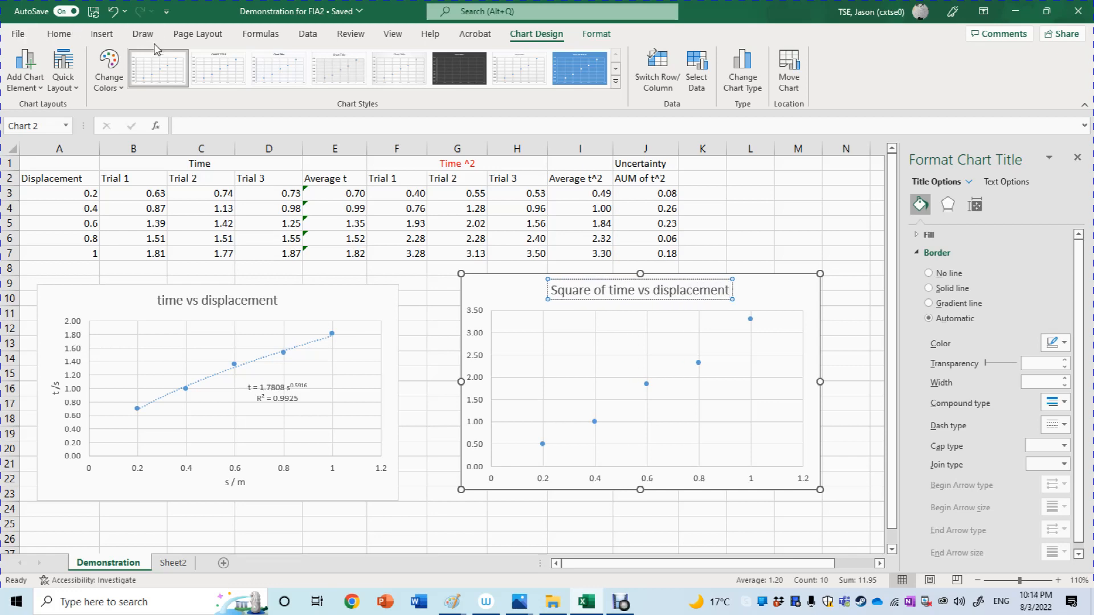
# Add axis titles to the Square of time vs displacement chart and set the horizontal one to "s / m".
pyautogui.click(809, 293)
pyautogui.click(842, 290)
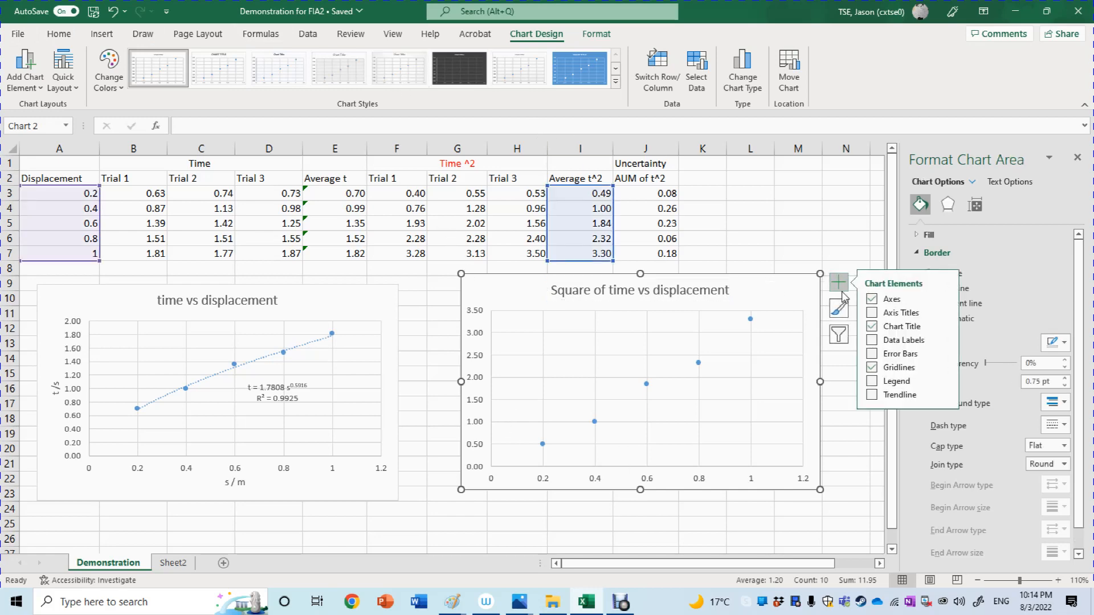
pyautogui.click(883, 319)
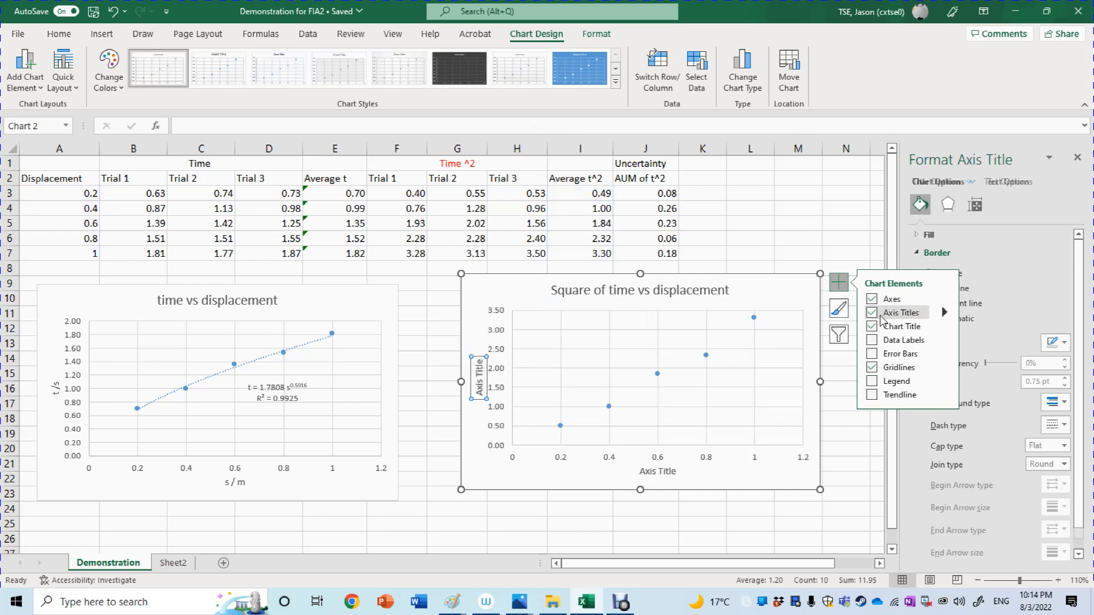
pyautogui.click(665, 473)
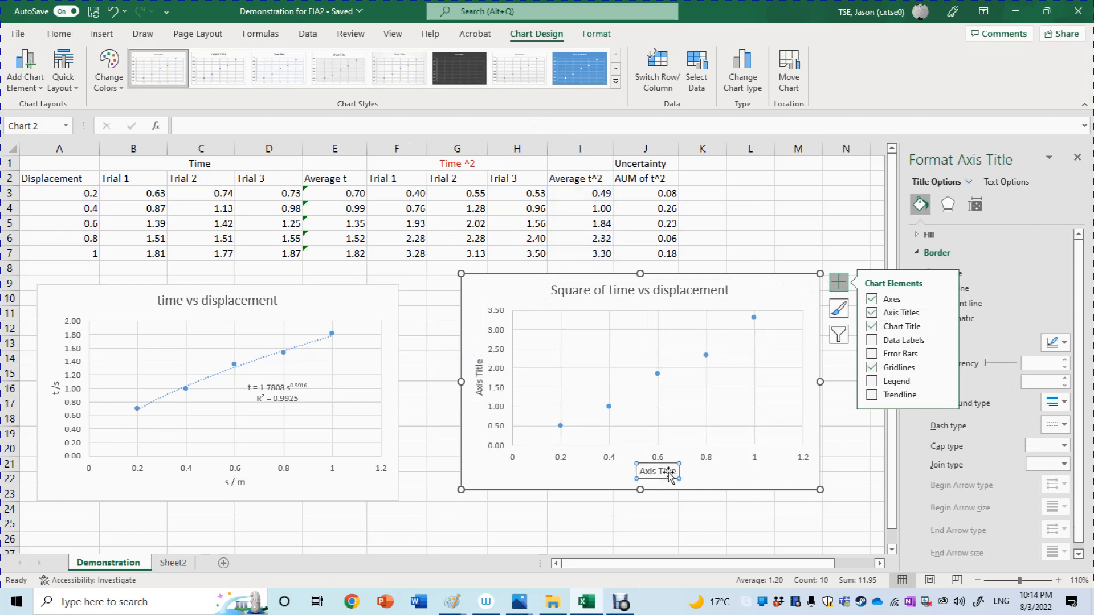
pyautogui.moveTo(679, 473); pyautogui.dragTo(613, 474)
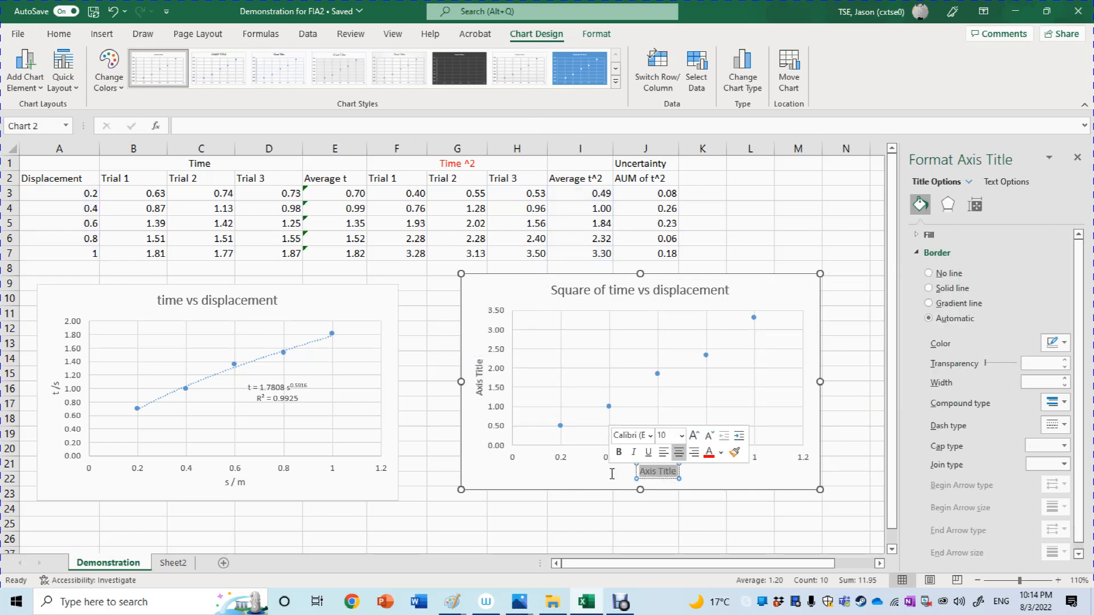
pyautogui.write('s / m')
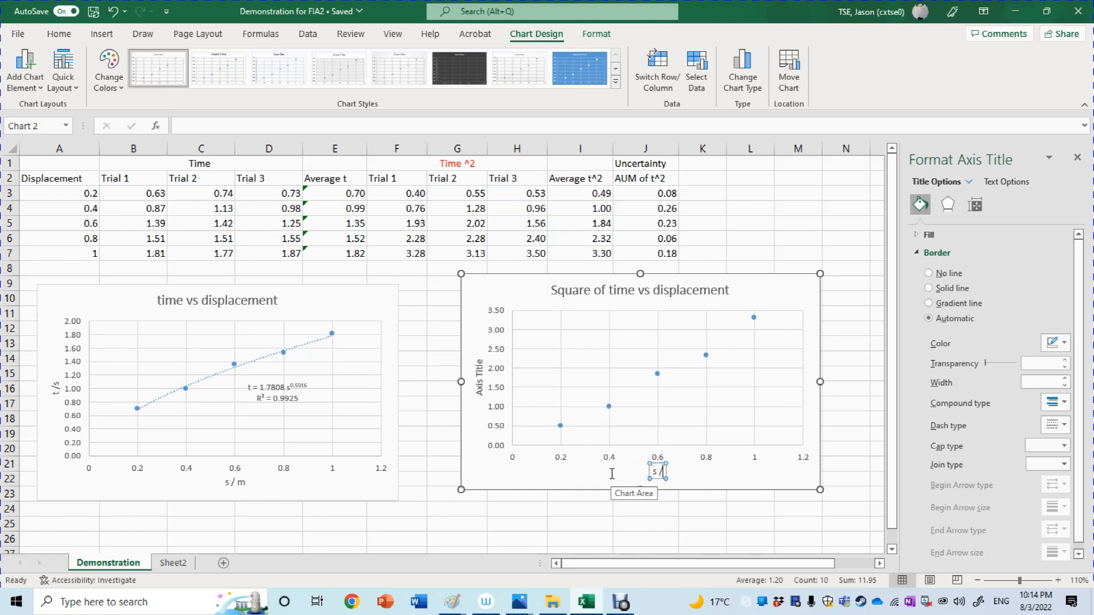
# Set the vertical axis title of the Square of time vs displacement chart to "t^2/s^2".
pyautogui.click(478, 397)
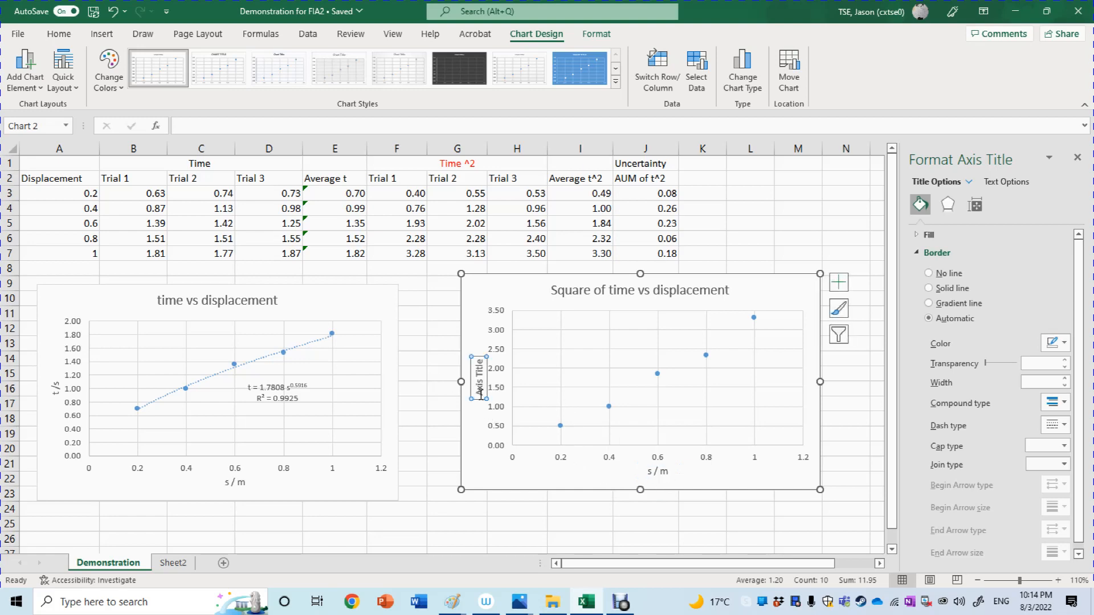
pyautogui.moveTo(479, 397); pyautogui.dragTo(477, 360)
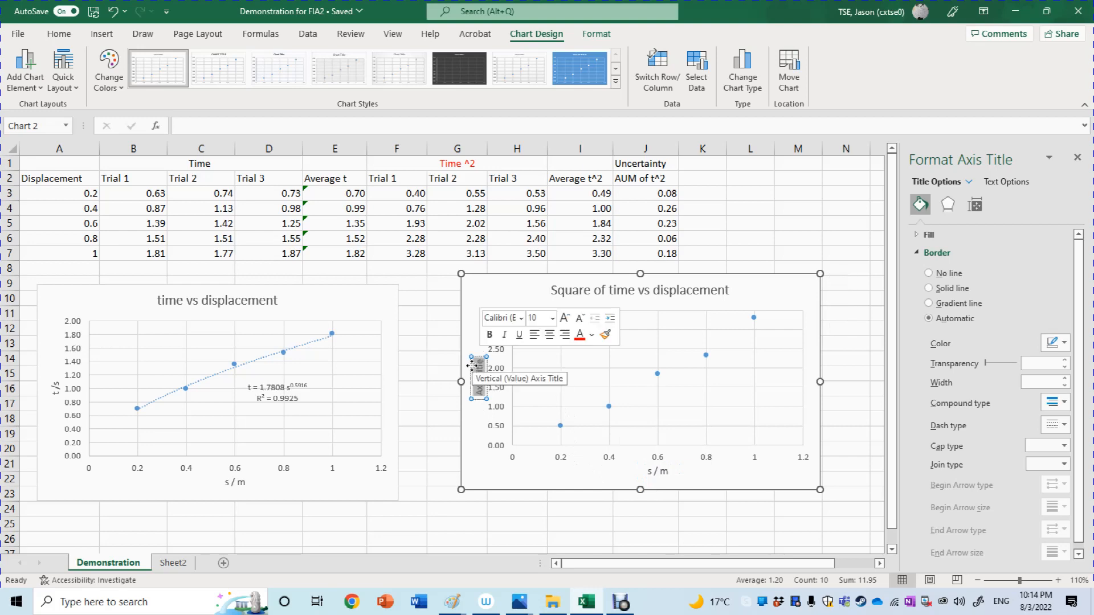
pyautogui.press('BackSpace')
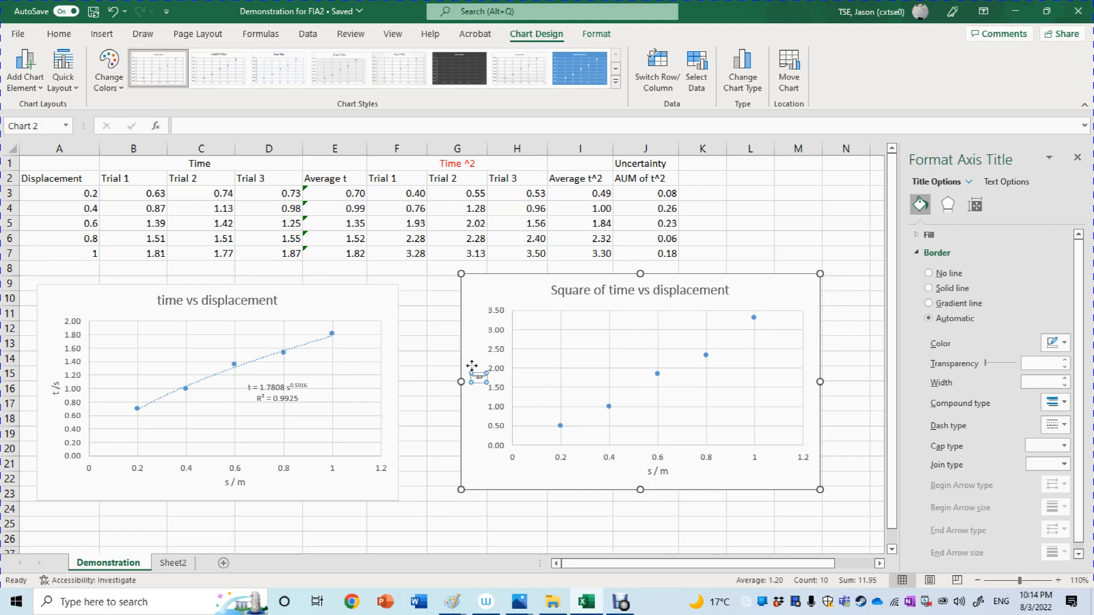
pyautogui.write('t^2 /')
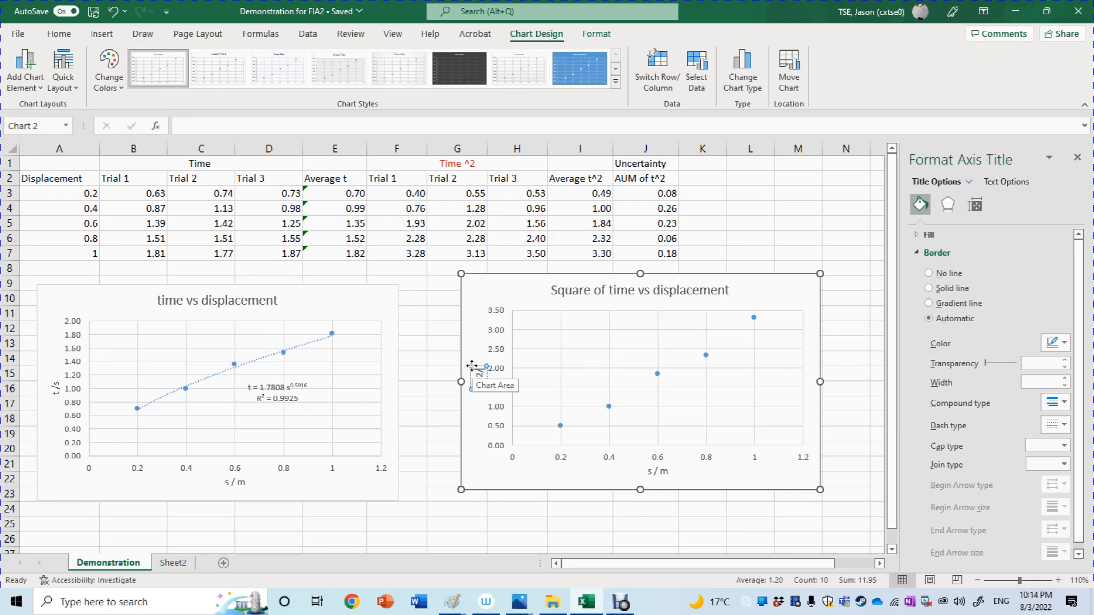
pyautogui.write('s')
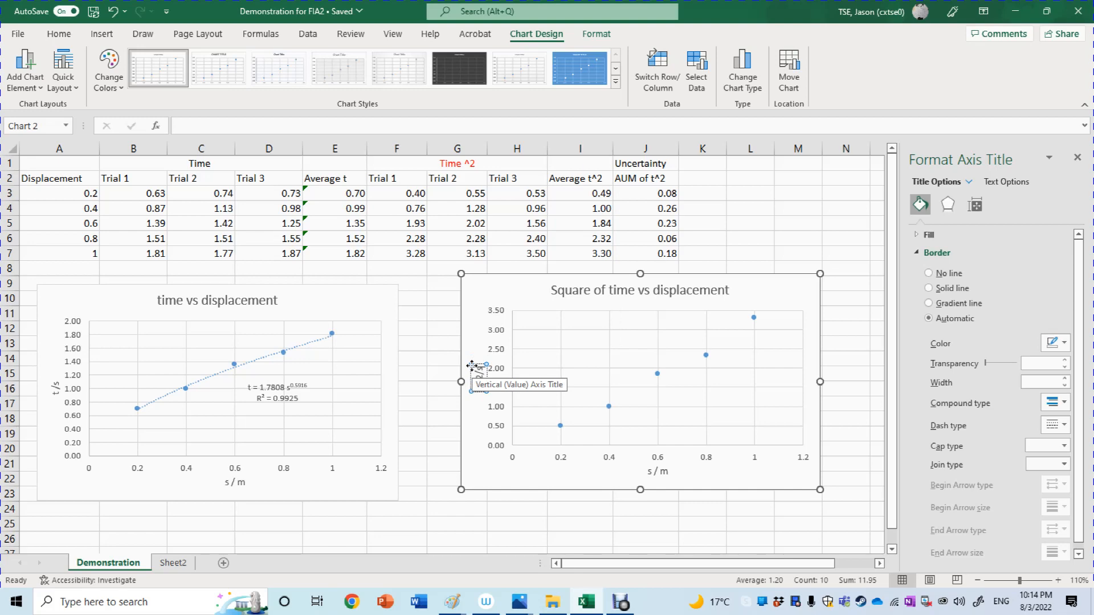
pyautogui.write('^w')
pyautogui.click(705, 536)
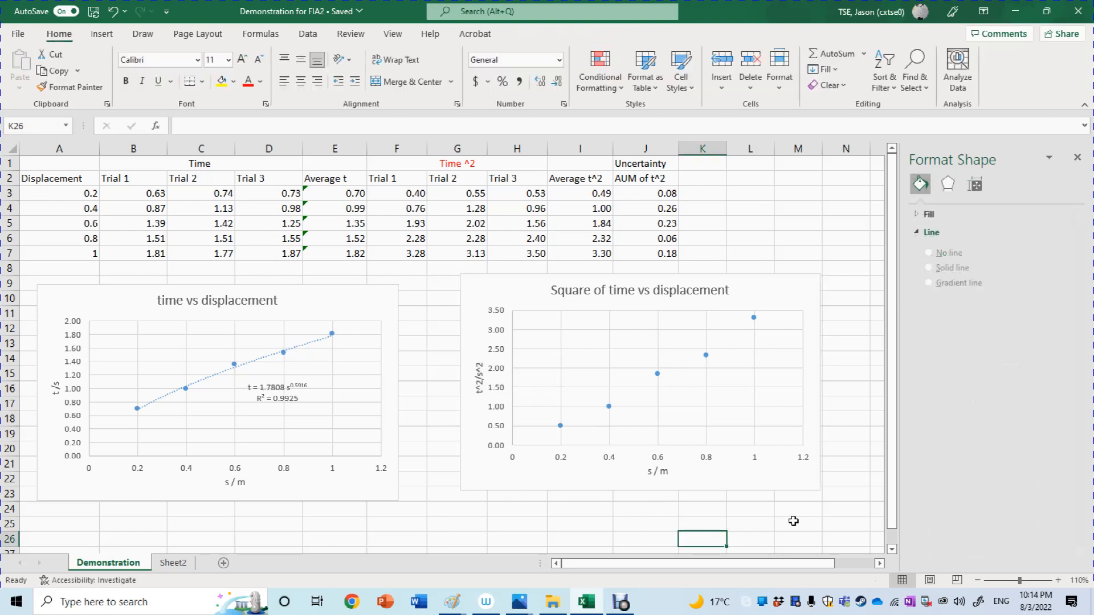
# Add a linear trendline to the Square of time vs displacement chart through the detailed trendline options.
pyautogui.click(1058, 580)
pyautogui.click(1058, 580)
pyautogui.click(1057, 581)
pyautogui.click(1058, 581)
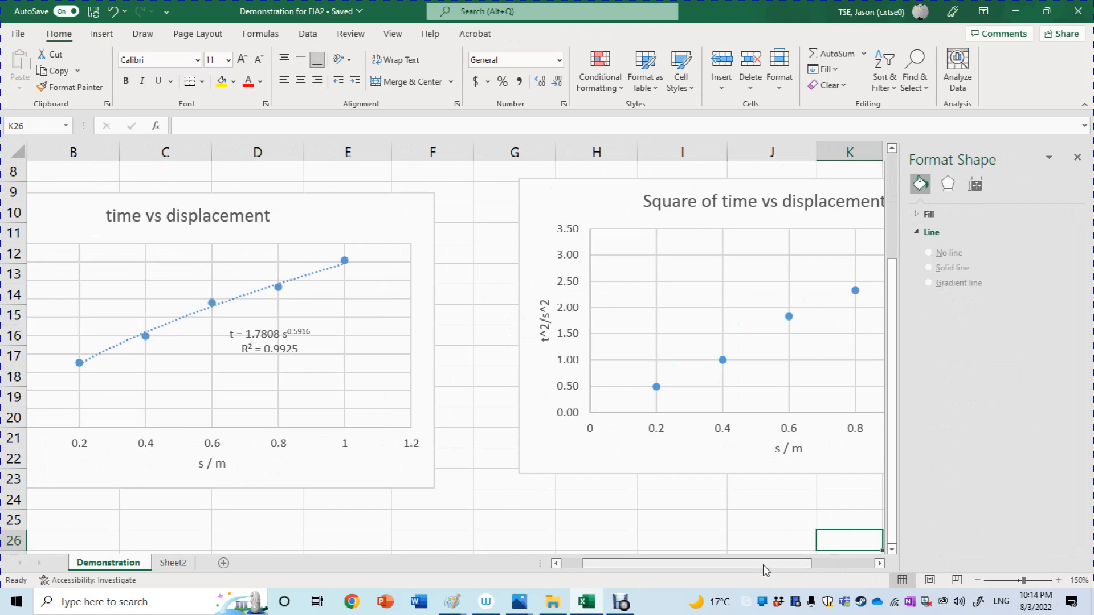
pyautogui.moveTo(763, 565); pyautogui.dragTo(826, 565)
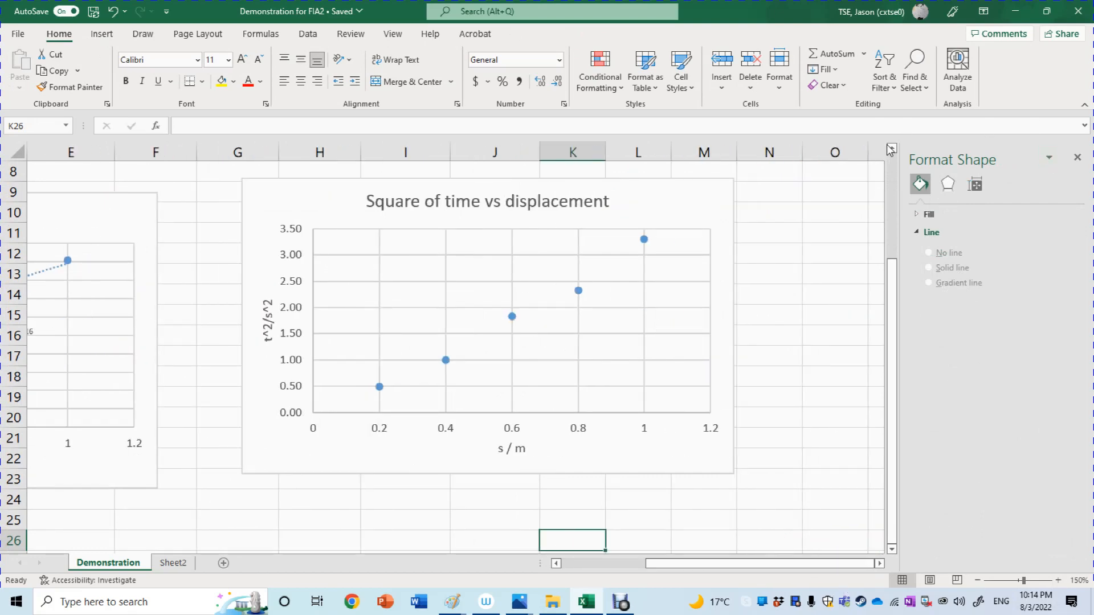
pyautogui.click(891, 147)
pyautogui.click(892, 148)
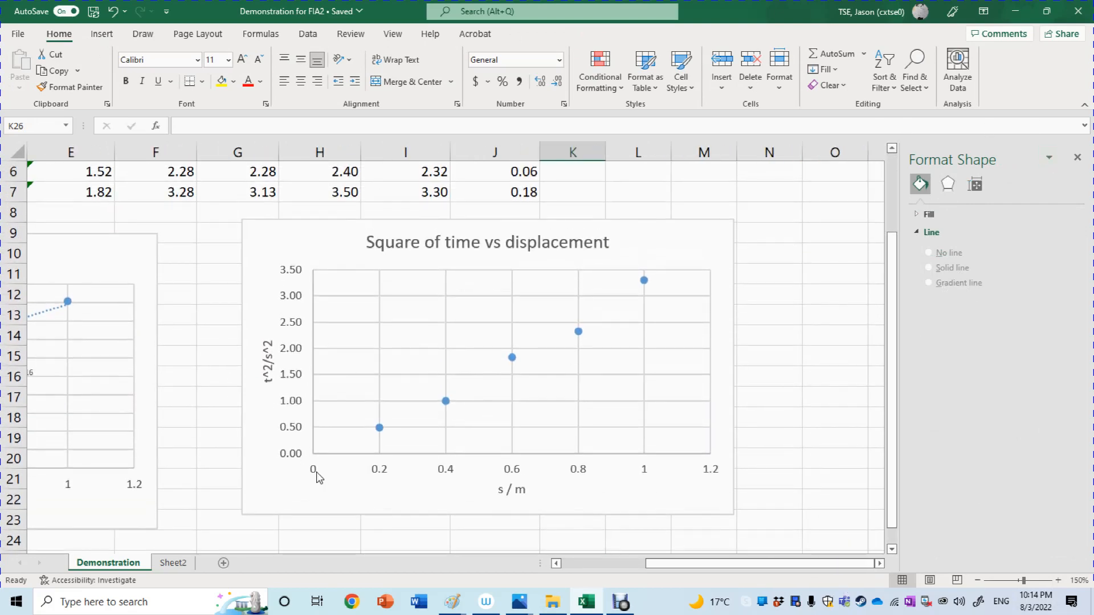
pyautogui.click(734, 282)
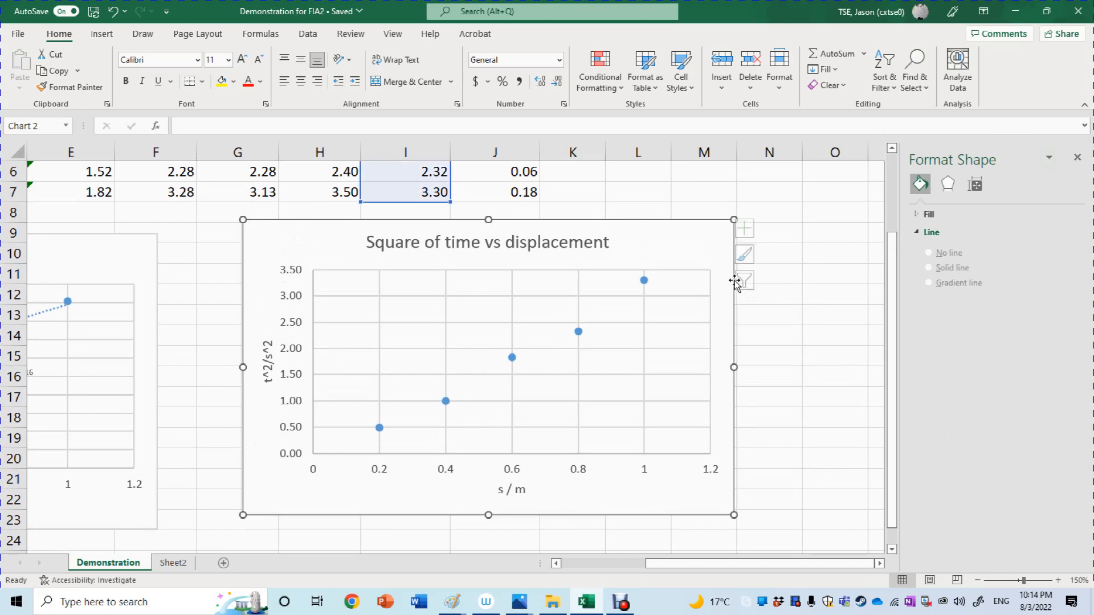
pyautogui.click(750, 229)
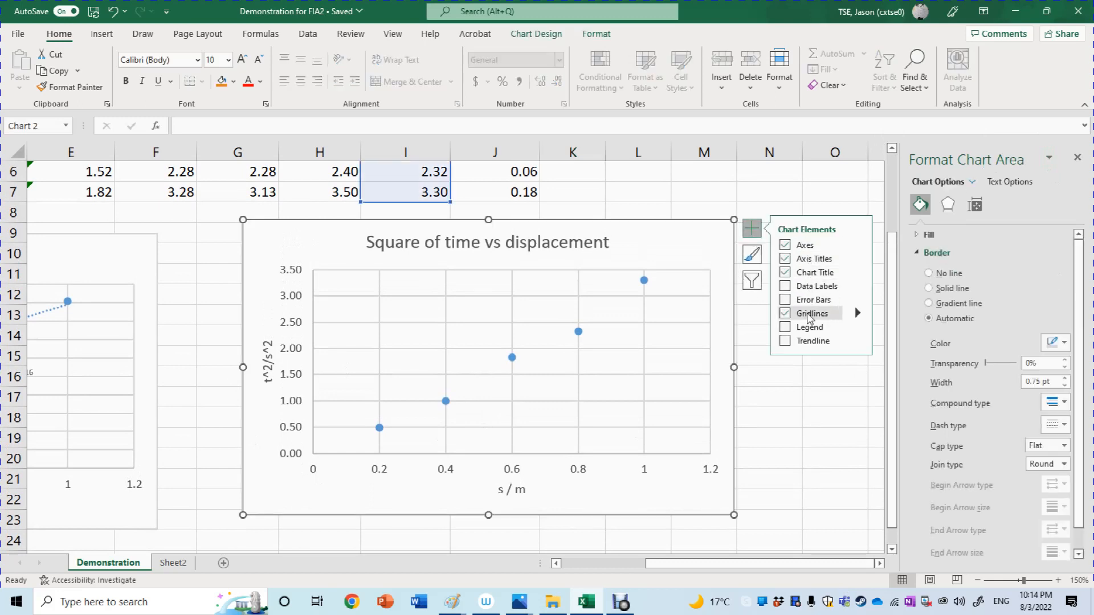
pyautogui.click(808, 342)
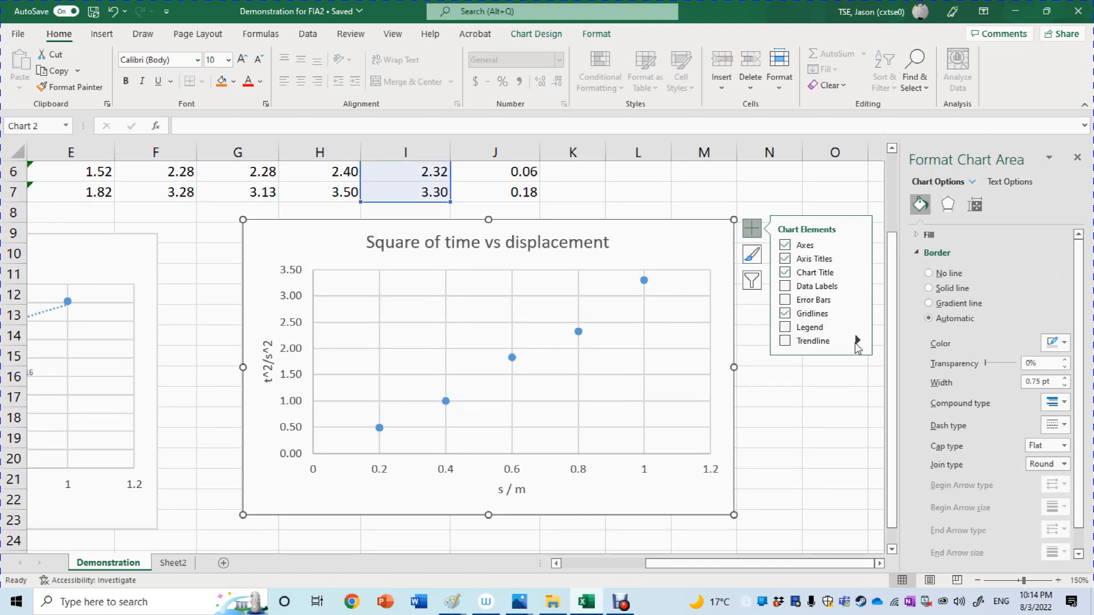
pyautogui.click(857, 342)
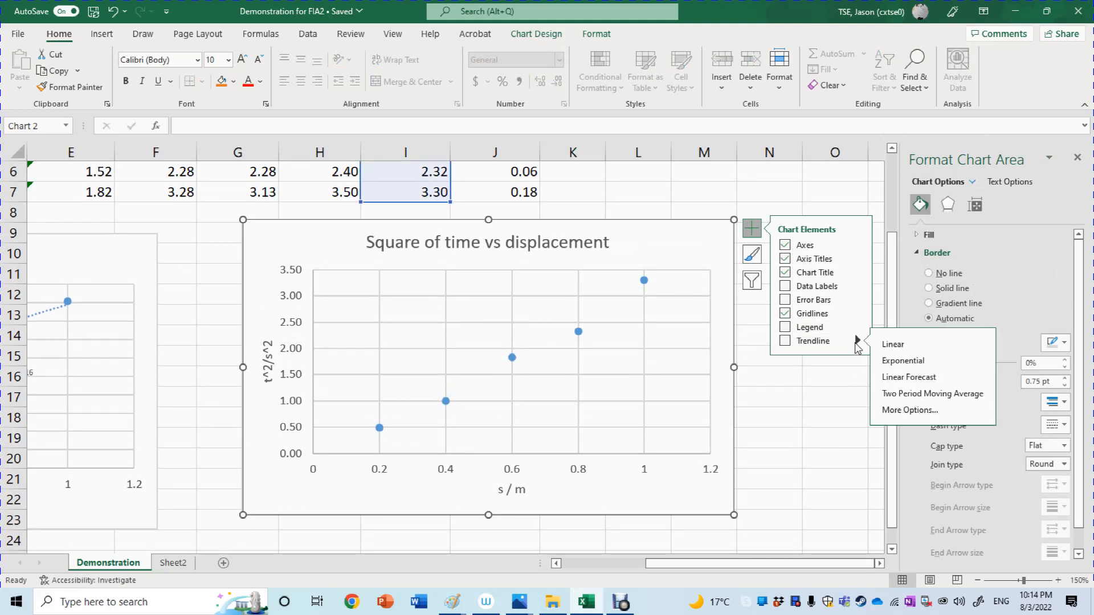
pyautogui.click(884, 412)
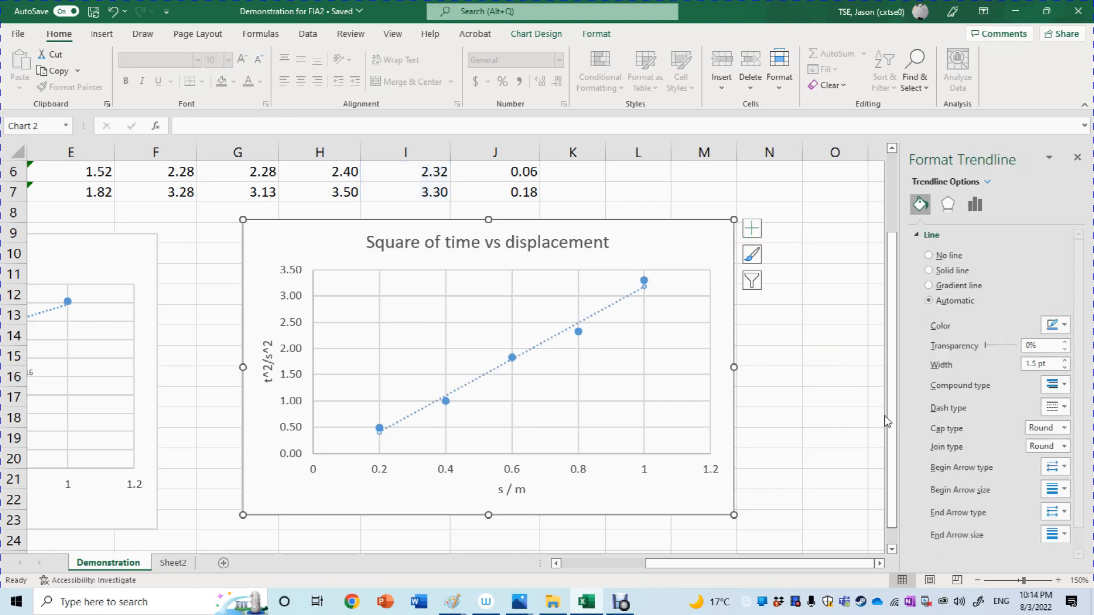
# Display the linear trendline's equation and R-squared value on the Square of time vs displacement chart.
pyautogui.click(984, 206)
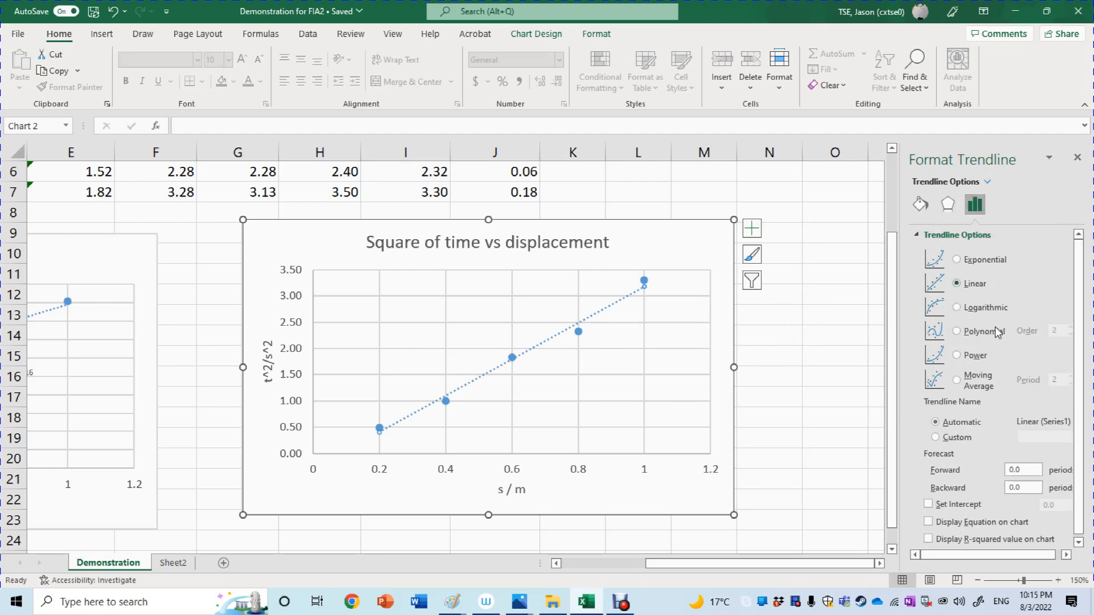
pyautogui.scroll(-1, 957, 348)
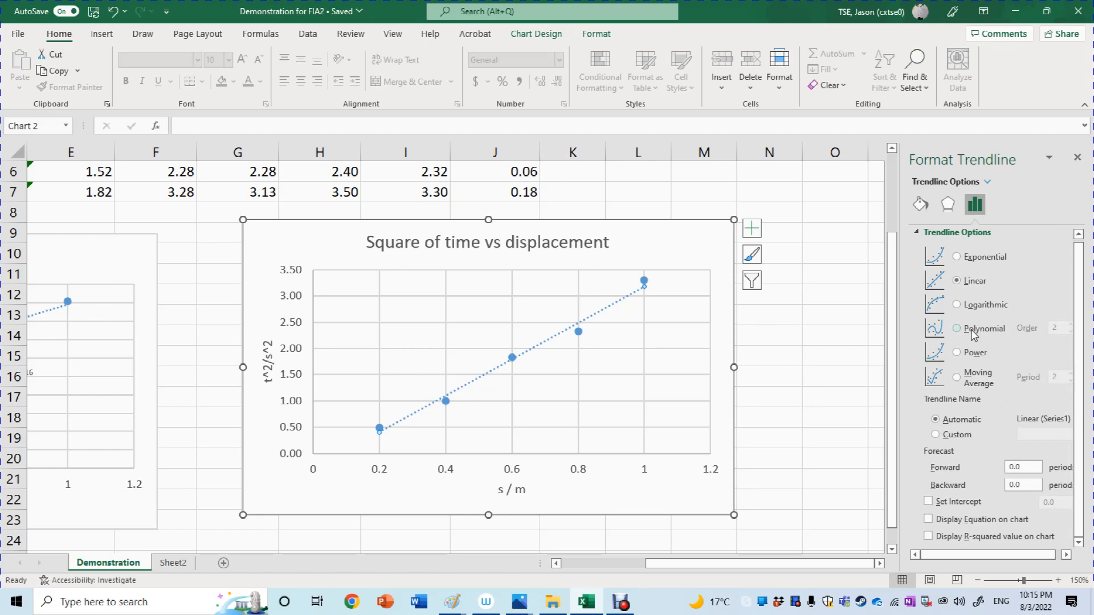
pyautogui.click(927, 520)
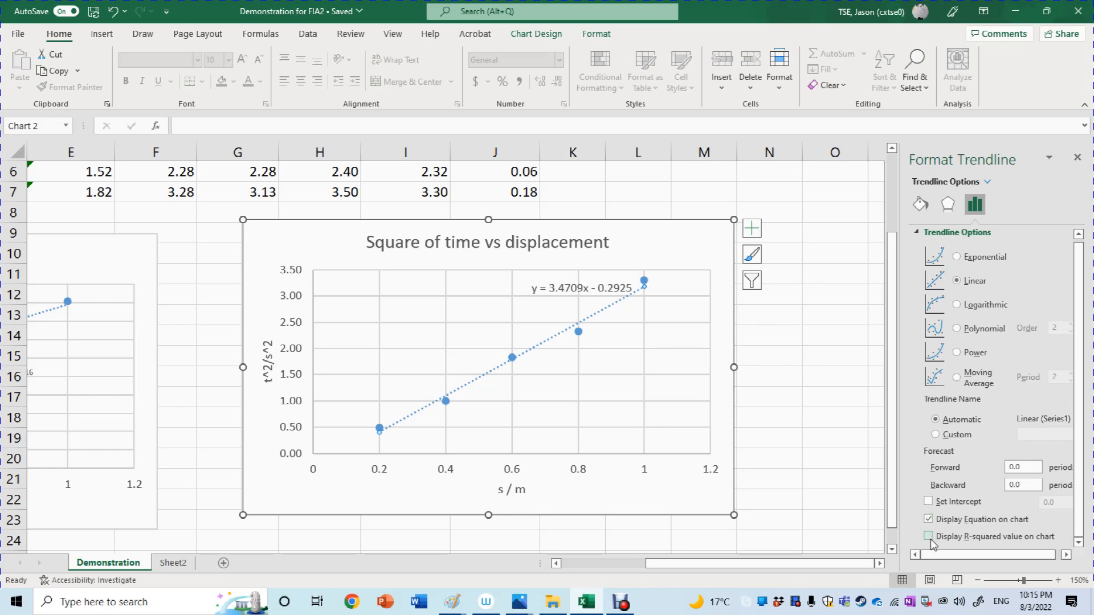
pyautogui.click(931, 540)
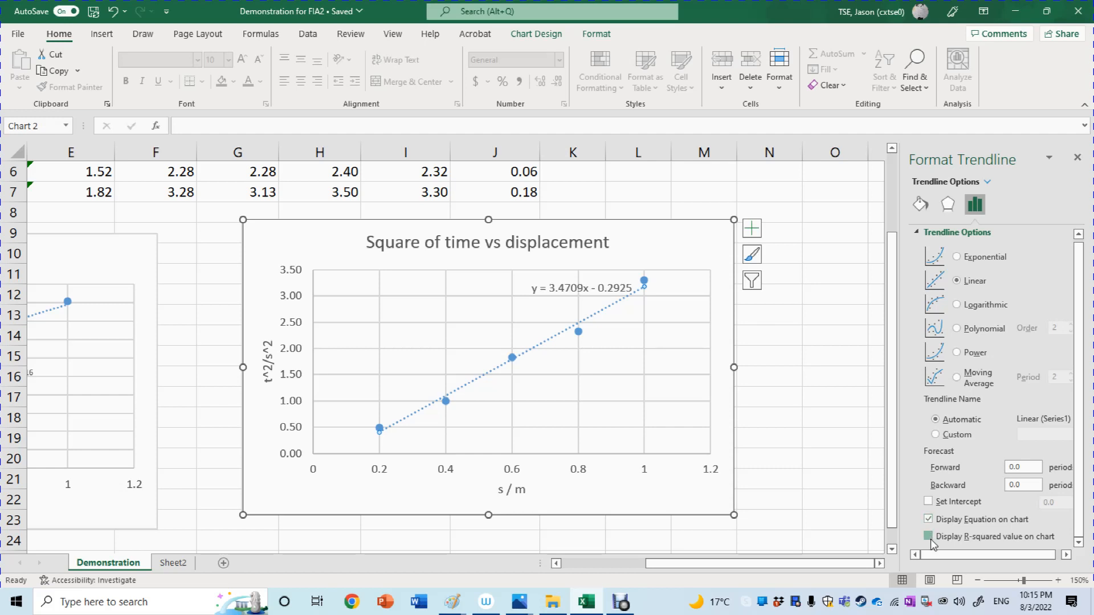
# Move the trendline equation label clear of the trendline, to the upper middle of the plot area.
pyautogui.click(595, 293)
pyautogui.moveTo(595, 293); pyautogui.dragTo(581, 276)
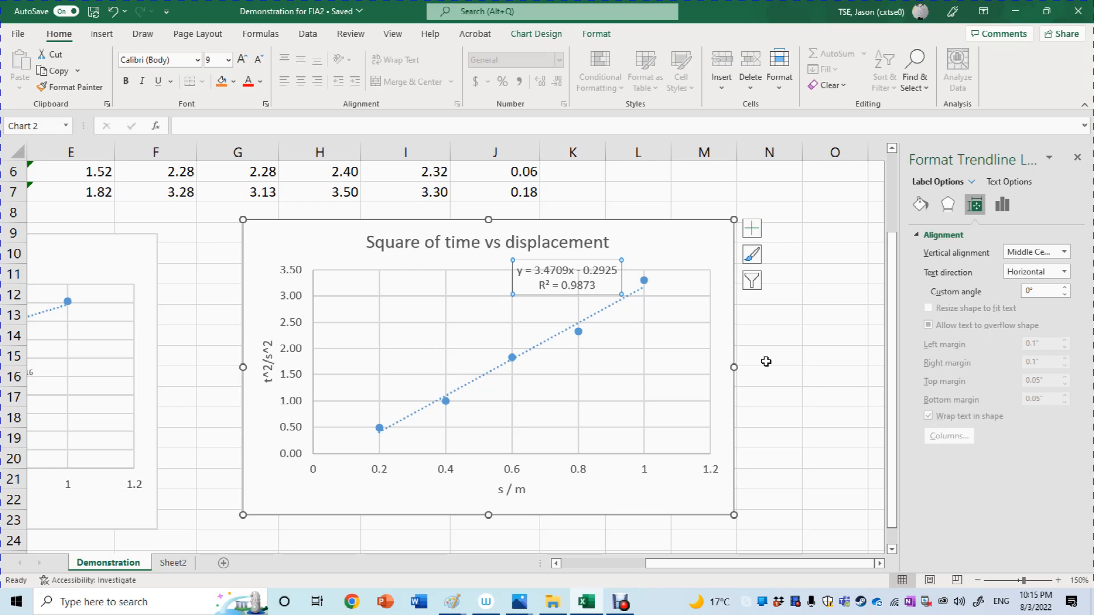
pyautogui.click(740, 346)
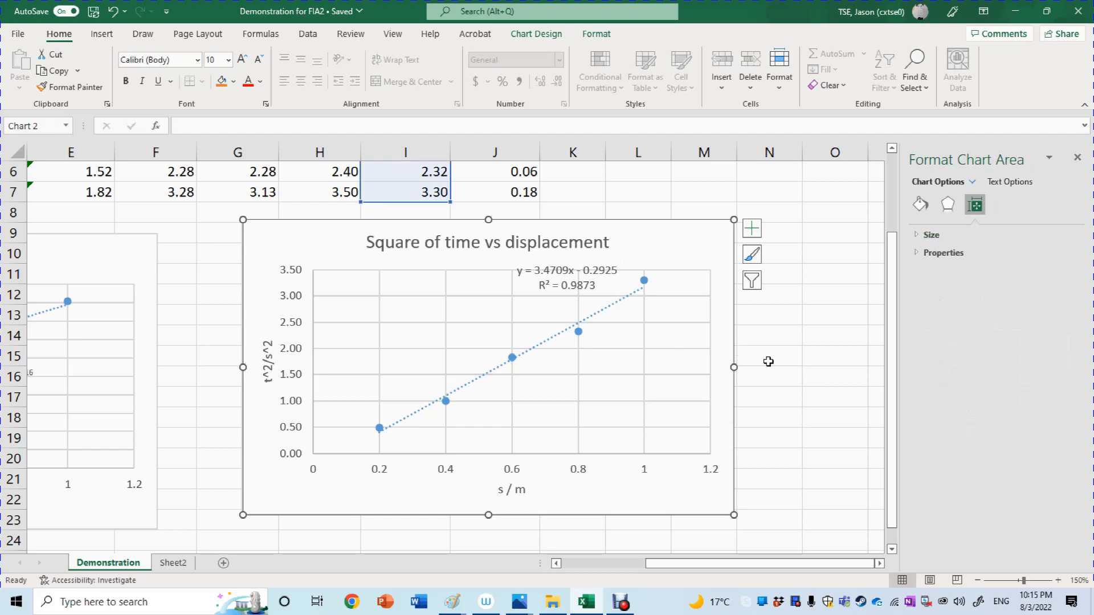
pyautogui.click(577, 288)
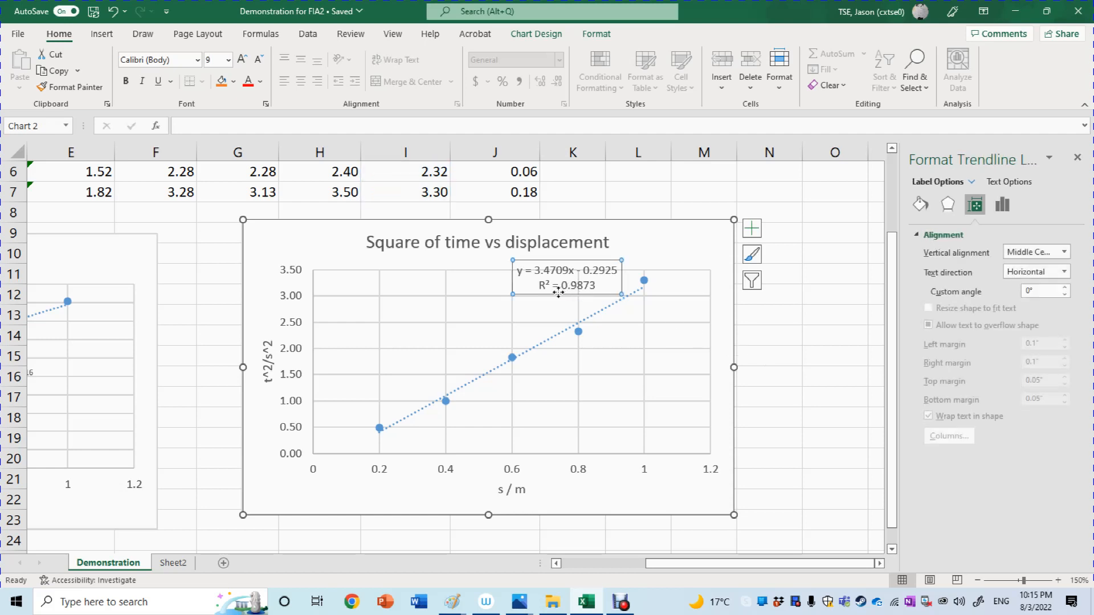
pyautogui.moveTo(558, 292); pyautogui.dragTo(460, 280)
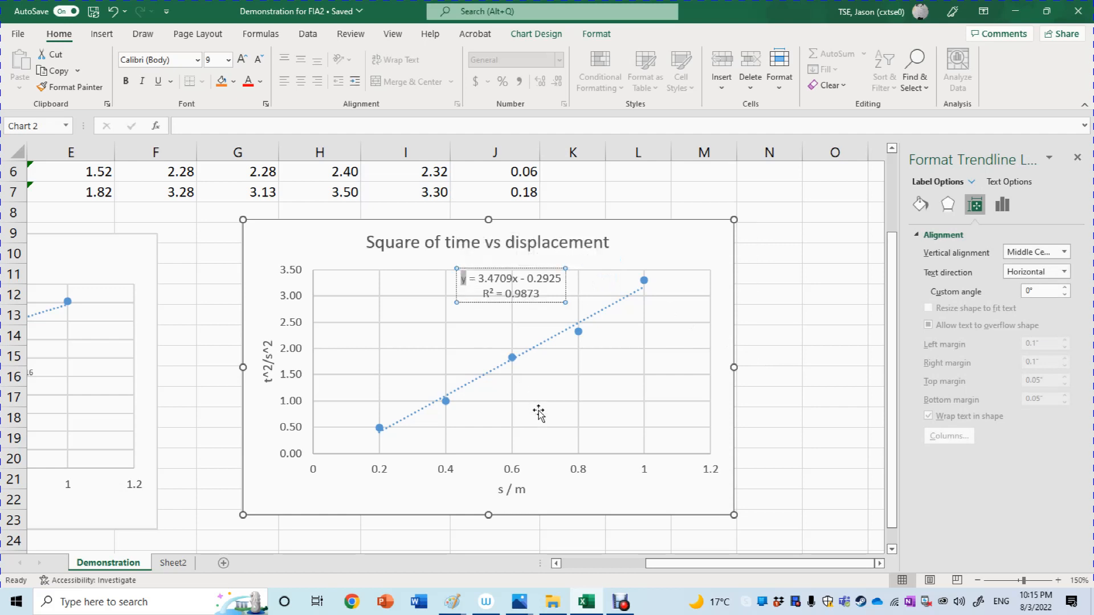
# Replace the x in the trendline equation label with " s", leaving the R-squared line as it is.
pyautogui.hotkey('ctrl', 'End')
pyautogui.write('t')
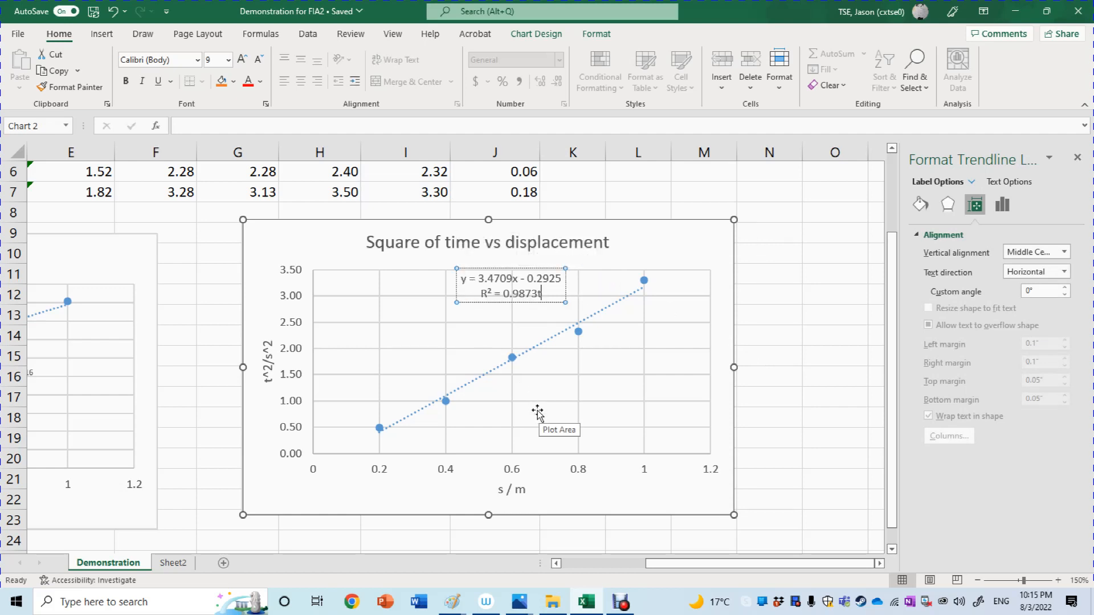
pyautogui.press('BackSpace')
pyautogui.press('Up')
pyautogui.press('BackSpace')
pyautogui.write('s')
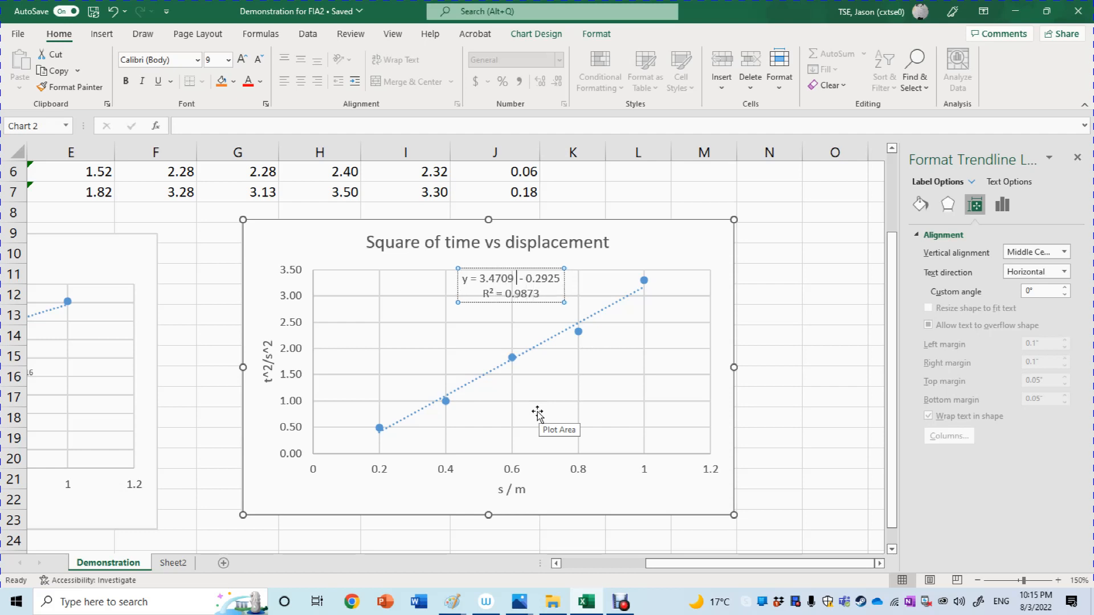
# Replace the y in the trendline equation label with "t^2" and finish editing the label.
pyautogui.press('Left')
pyautogui.press('Left')
pyautogui.press('Left')
pyautogui.press('Left')
pyautogui.press('Left')
pyautogui.press('Left')
pyautogui.press('Left')
pyautogui.press('Left')
pyautogui.press('Left')
pyautogui.press('Left')
pyautogui.press('Left')
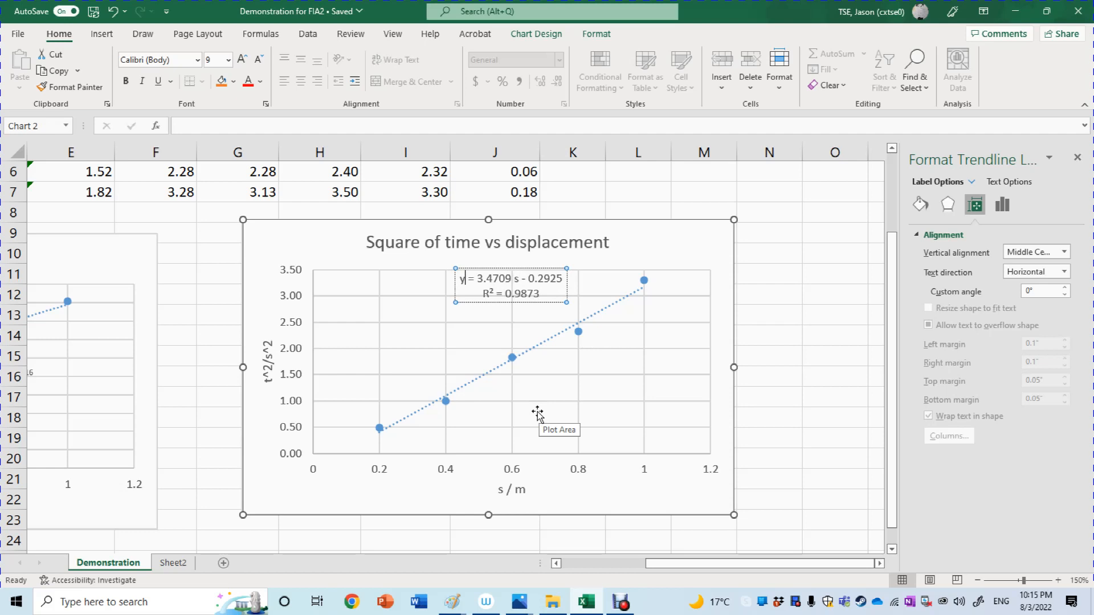
pyautogui.press('BackSpace')
pyautogui.write('t^2')
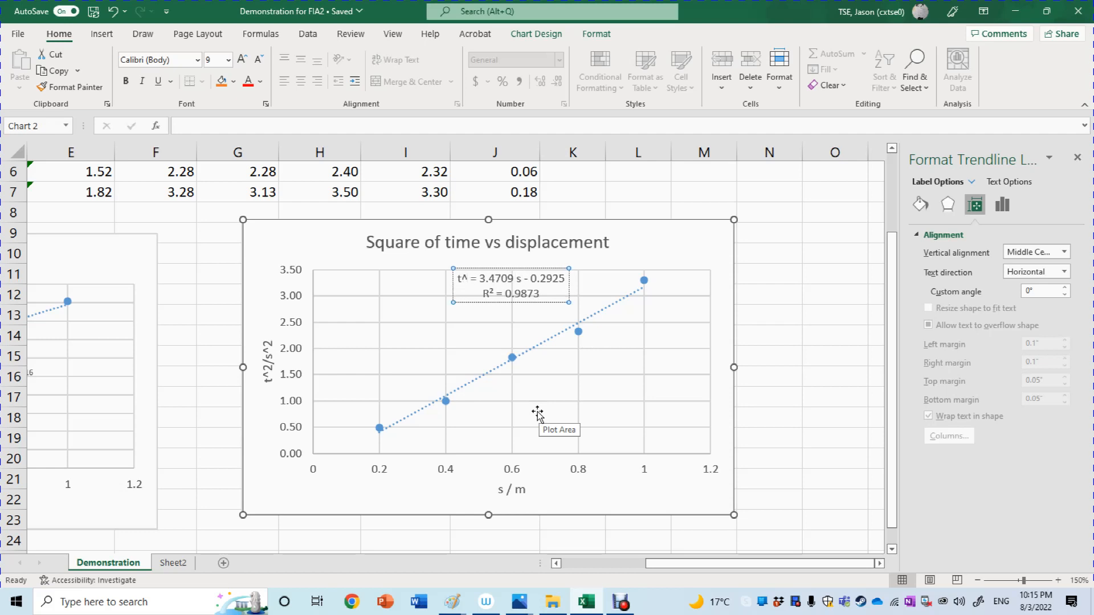
pyautogui.press('Right')
pyautogui.press('Right')
pyautogui.press('Right')
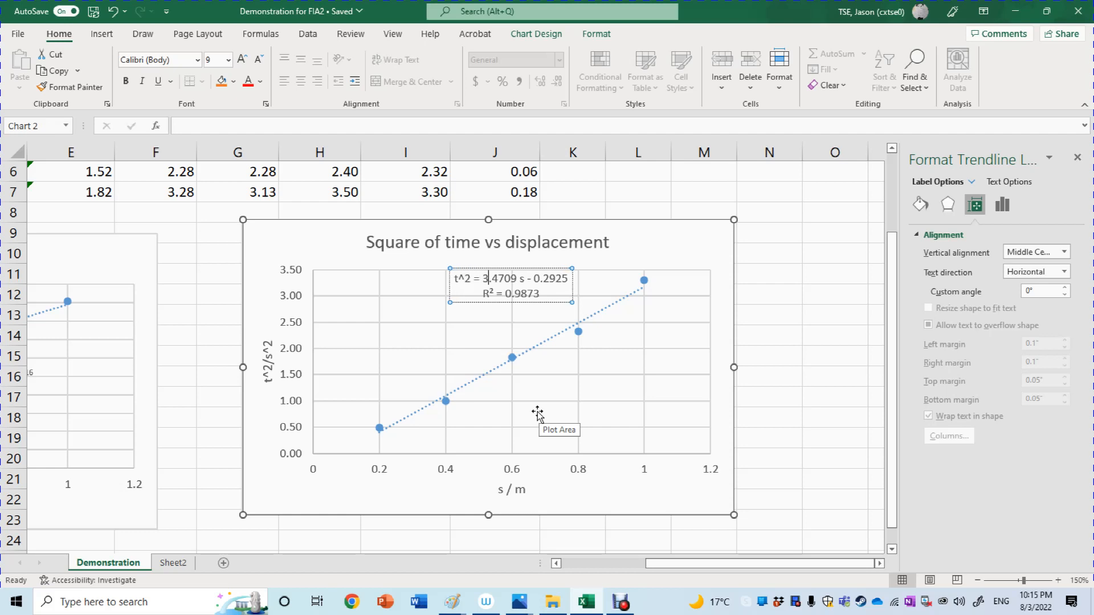
pyautogui.click(798, 404)
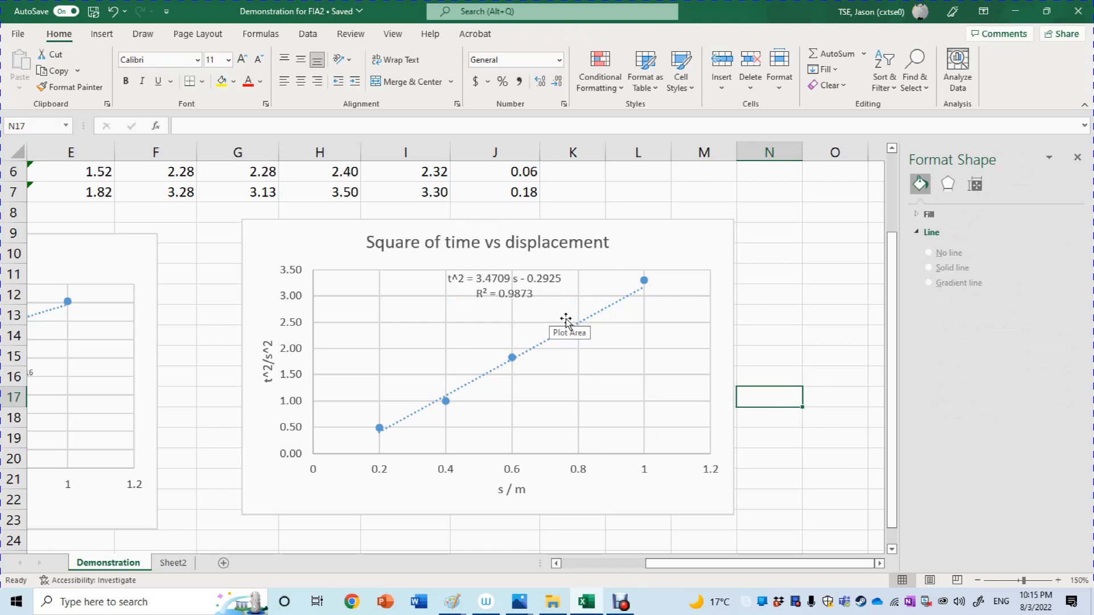
# Add error bars to the Square of time vs displacement chart and open their detailed formatting options.
pyautogui.moveTo(890, 270); pyautogui.dragTo(890, 242)
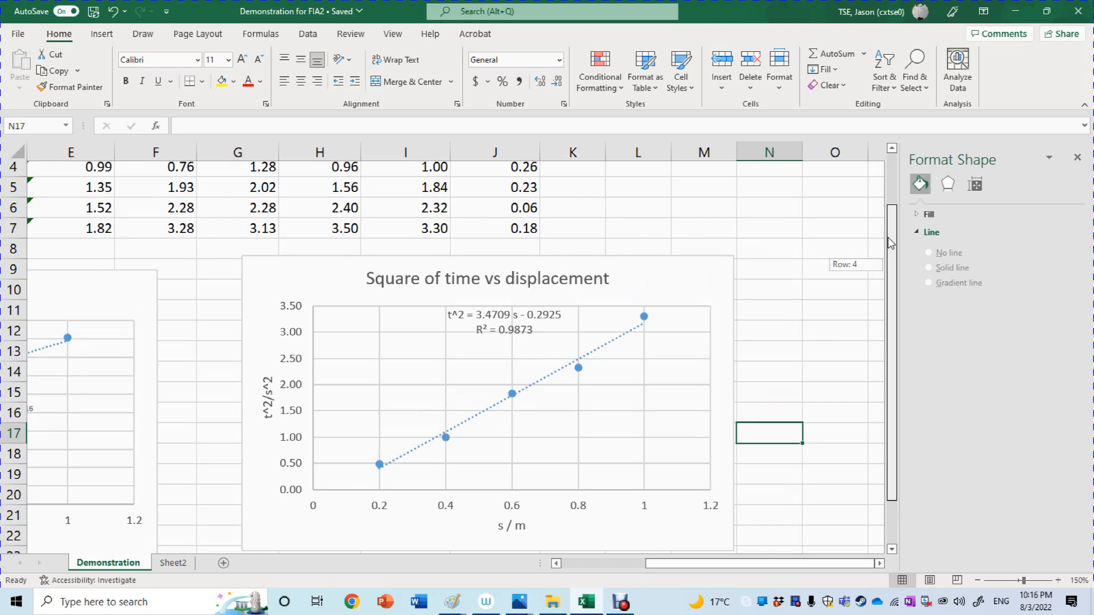
pyautogui.moveTo(890, 242)
pyautogui.mouseDown()
pyautogui.moveTo(891, 213)
pyautogui.moveTo(892, 231)
pyautogui.mouseUp()
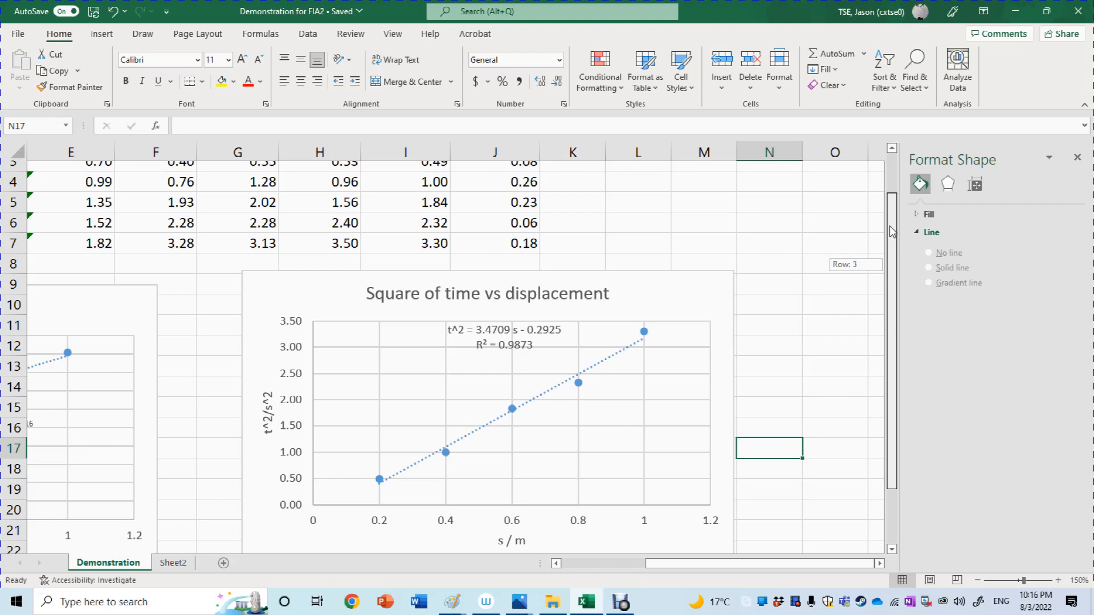
pyautogui.moveTo(892, 231)
pyautogui.mouseDown()
pyautogui.moveTo(893, 211)
pyautogui.moveTo(894, 241)
pyautogui.moveTo(908, 194)
pyautogui.moveTo(901, 243)
pyautogui.mouseUp()
pyautogui.click(730, 288)
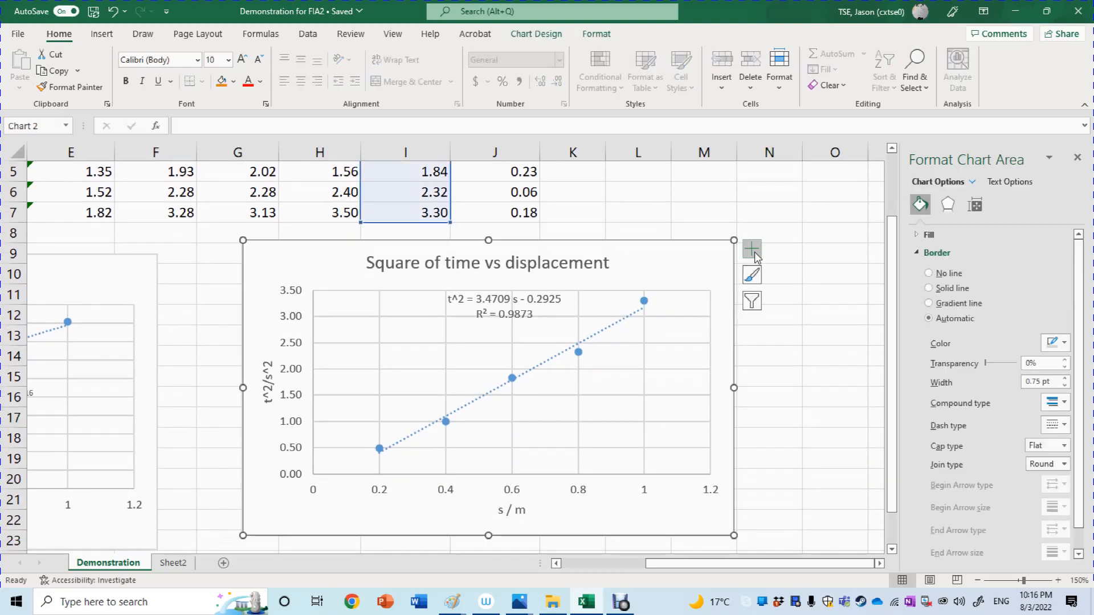
pyautogui.click(755, 255)
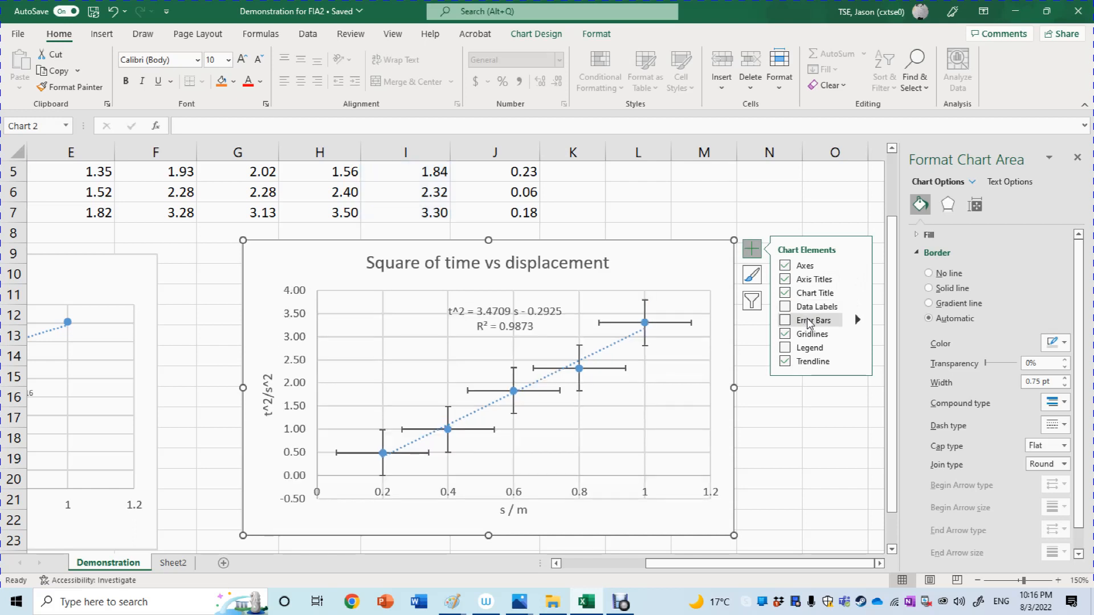
pyautogui.click(809, 323)
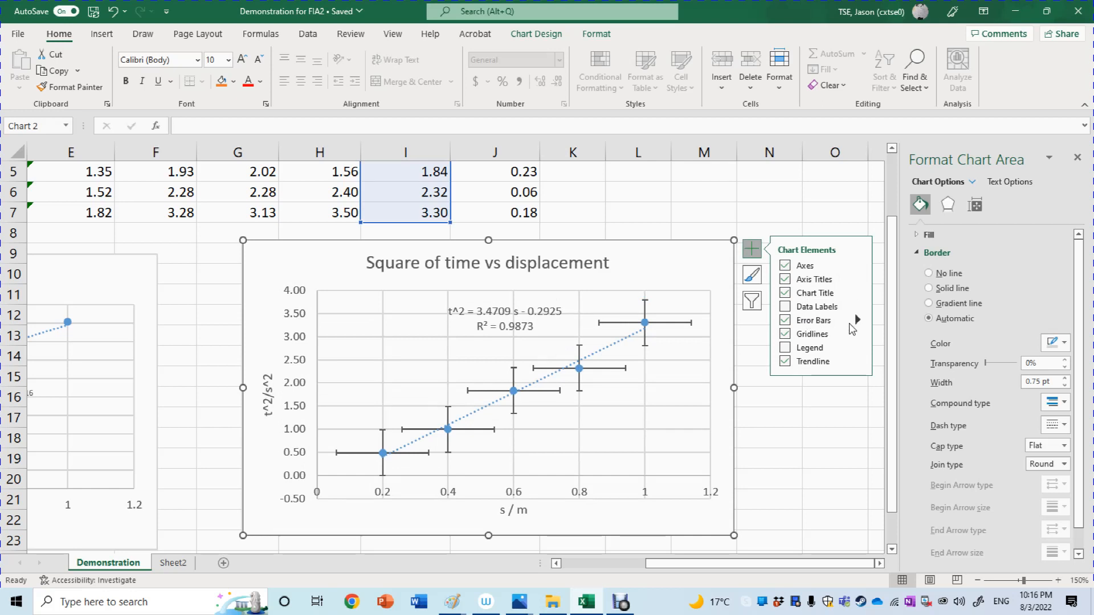
pyautogui.click(857, 322)
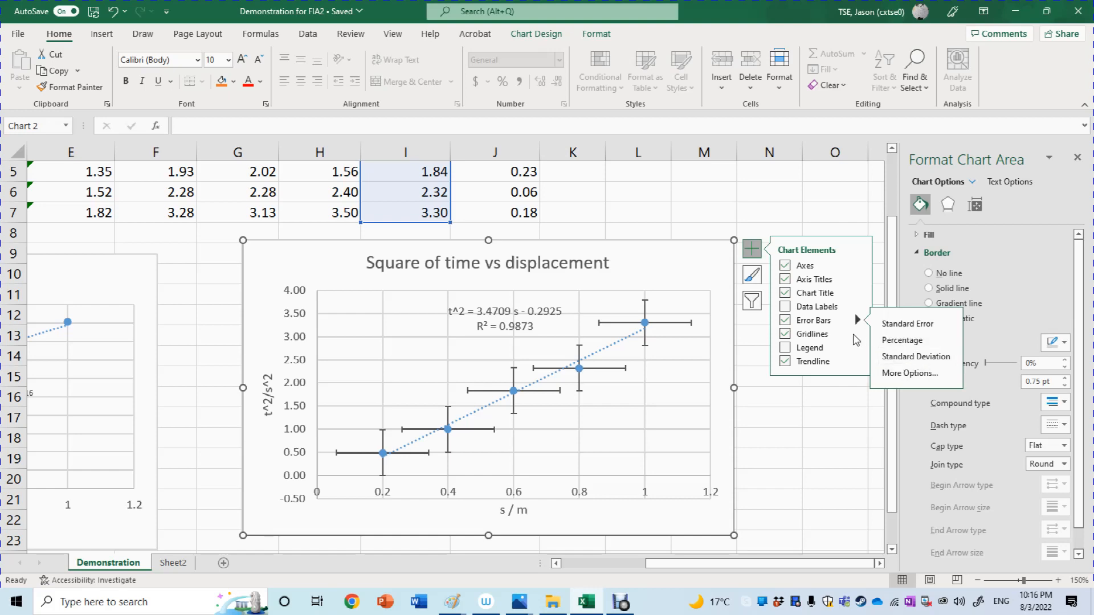
pyautogui.click(909, 373)
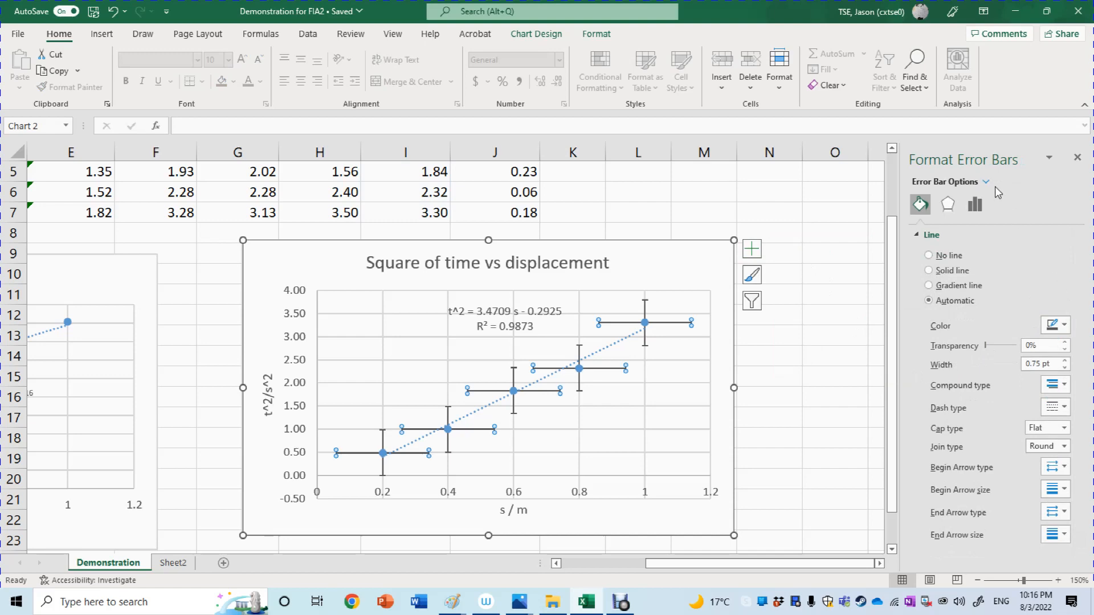
# Switch the horizontal error bars' error amount to Fixed Value and open that value for editing.
pyautogui.click(986, 181)
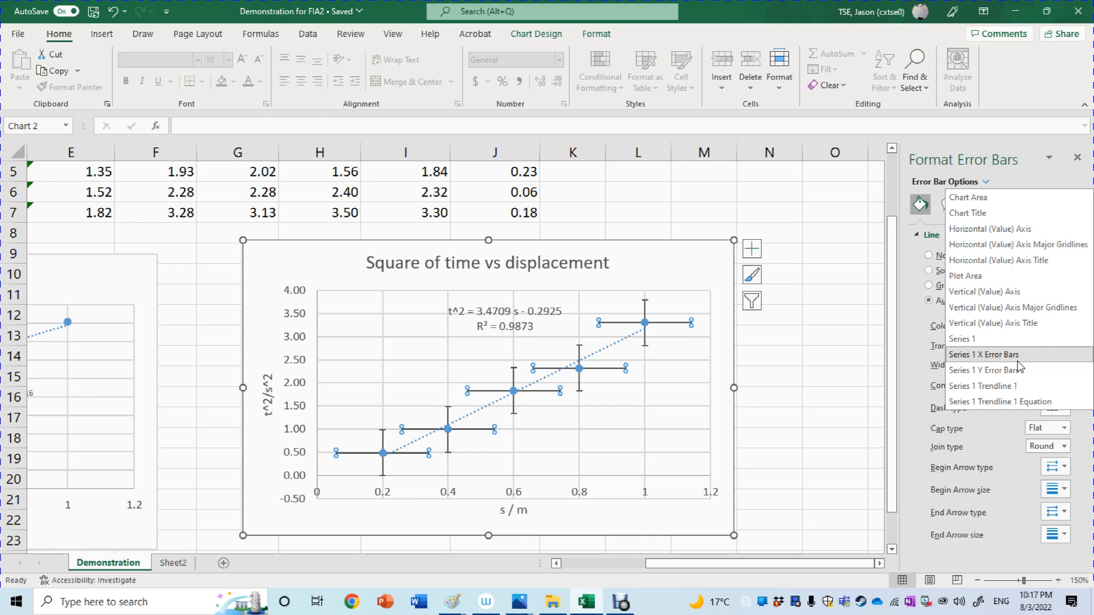
pyautogui.click(990, 435)
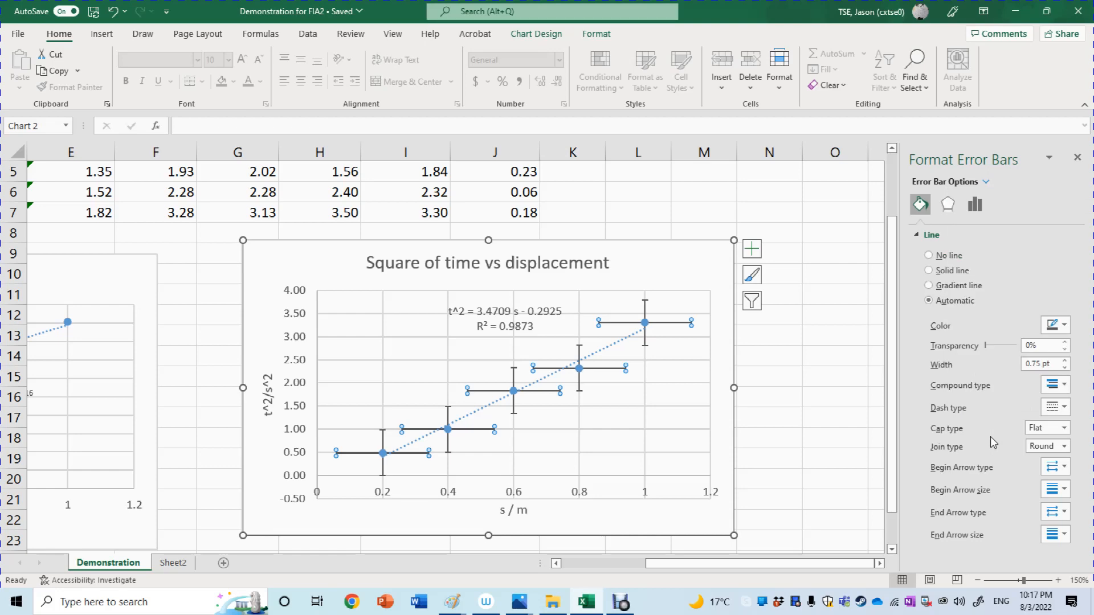
pyautogui.click(975, 206)
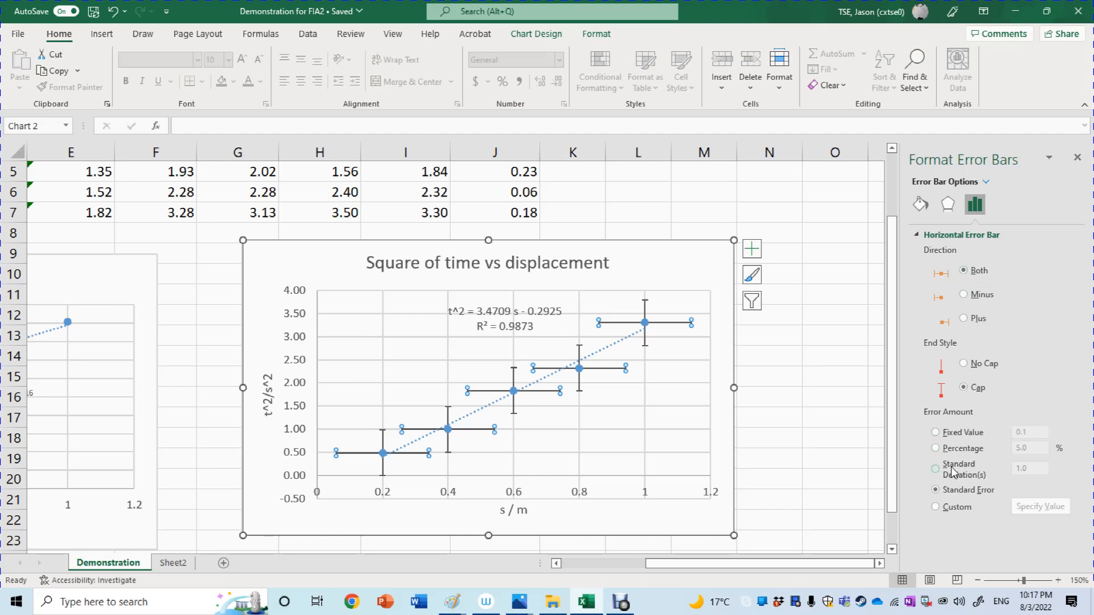
pyautogui.click(936, 432)
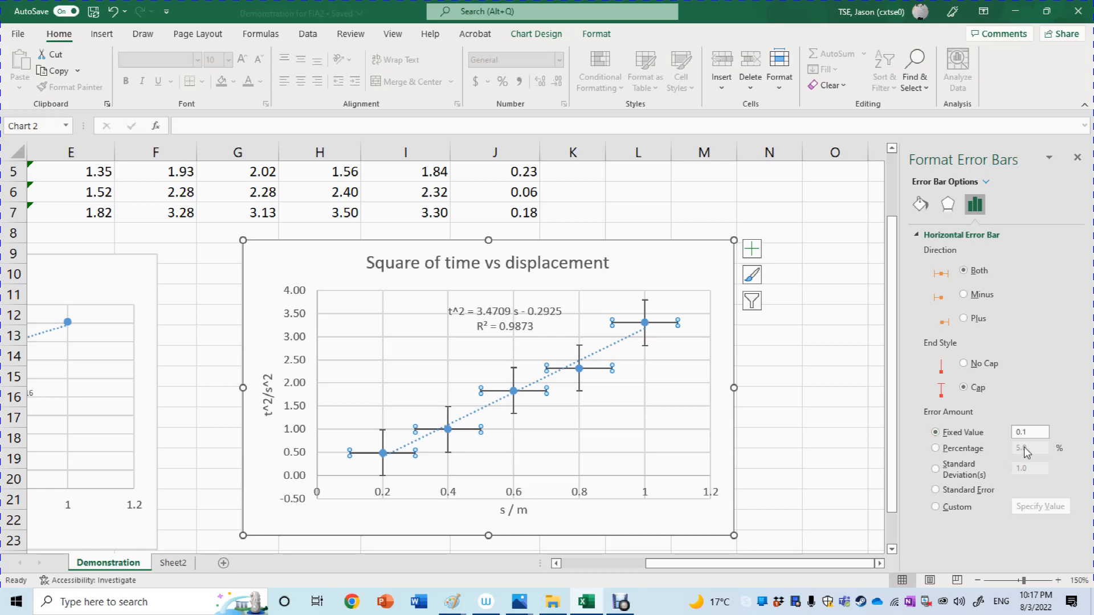
pyautogui.doubleClick(1035, 431)
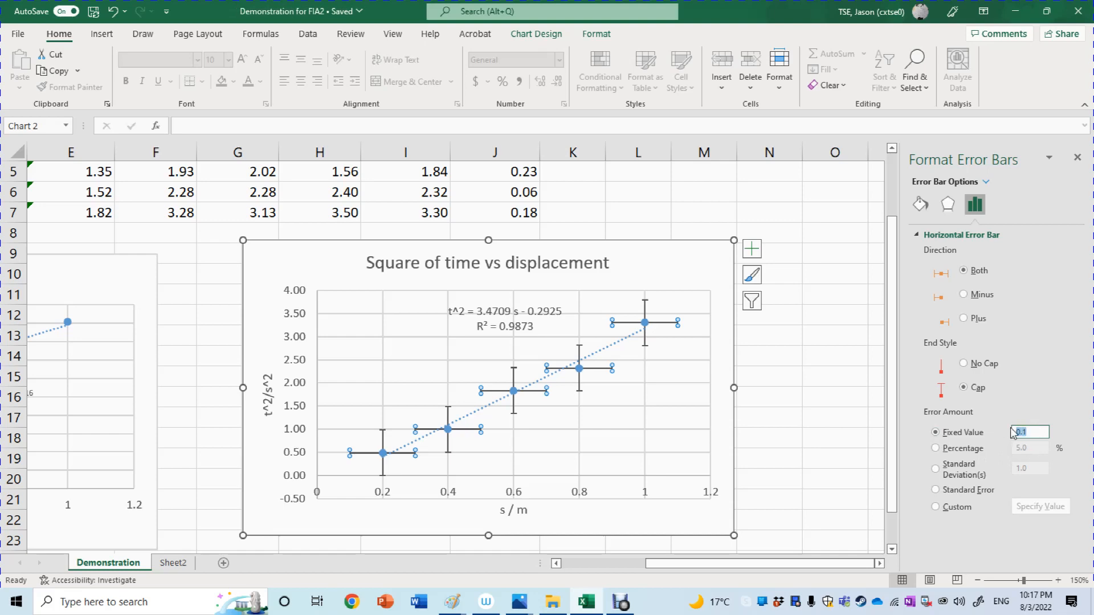
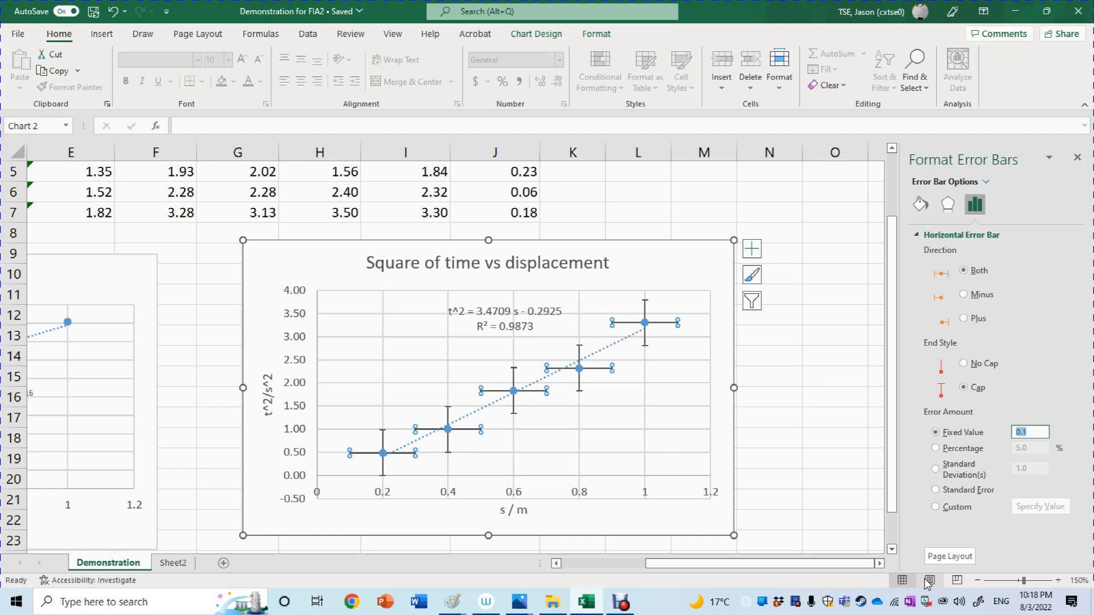
# Set the horizontal error bars' fixed value to 0.002 and deselect them.
pyautogui.press('BackSpace')
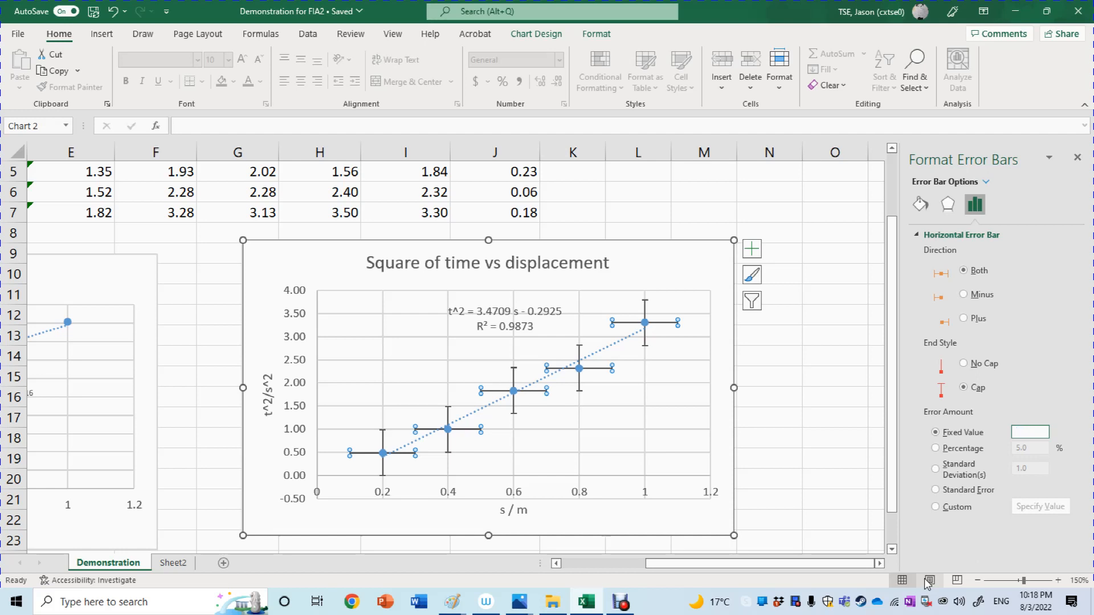
pyautogui.write('0.002')
pyautogui.press('Return')
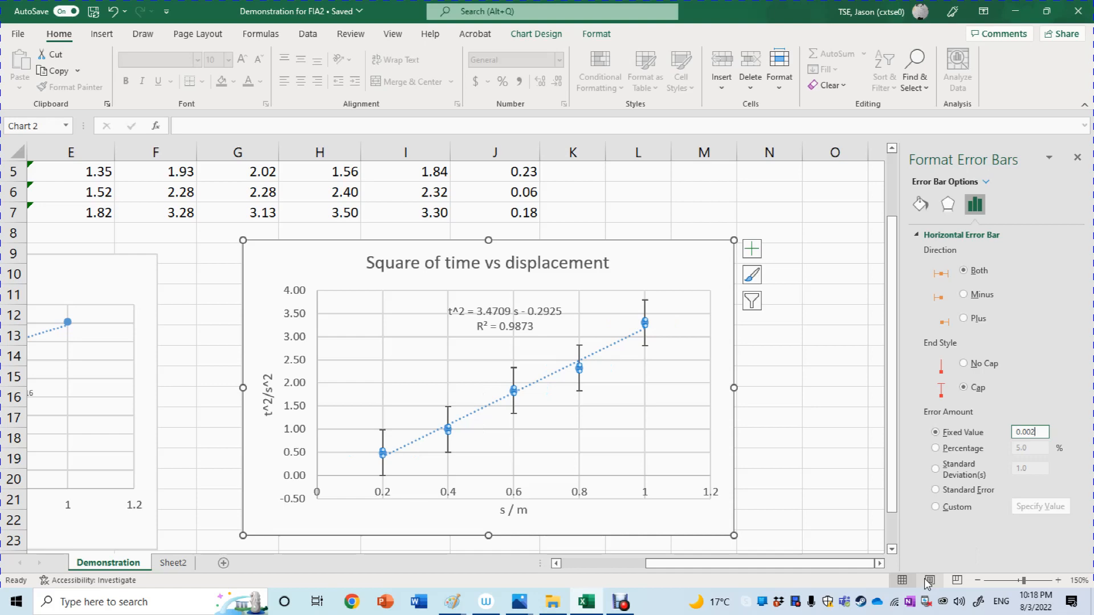
pyautogui.click(692, 456)
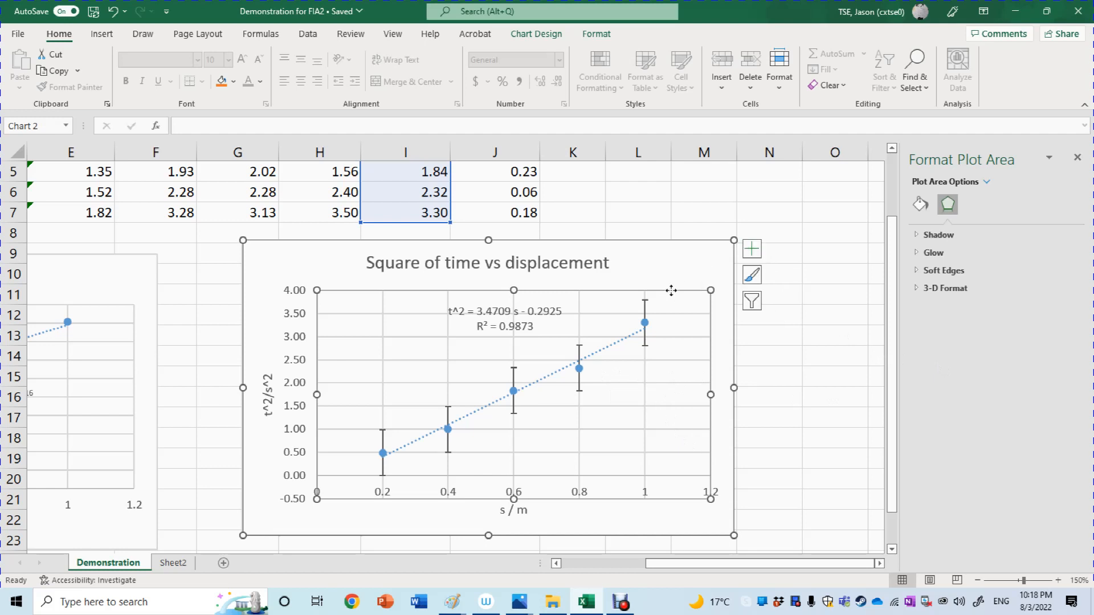
# Select the vertical error bars on the Square of time vs displacement chart and open their detailed formatting options.
pyautogui.click(645, 308)
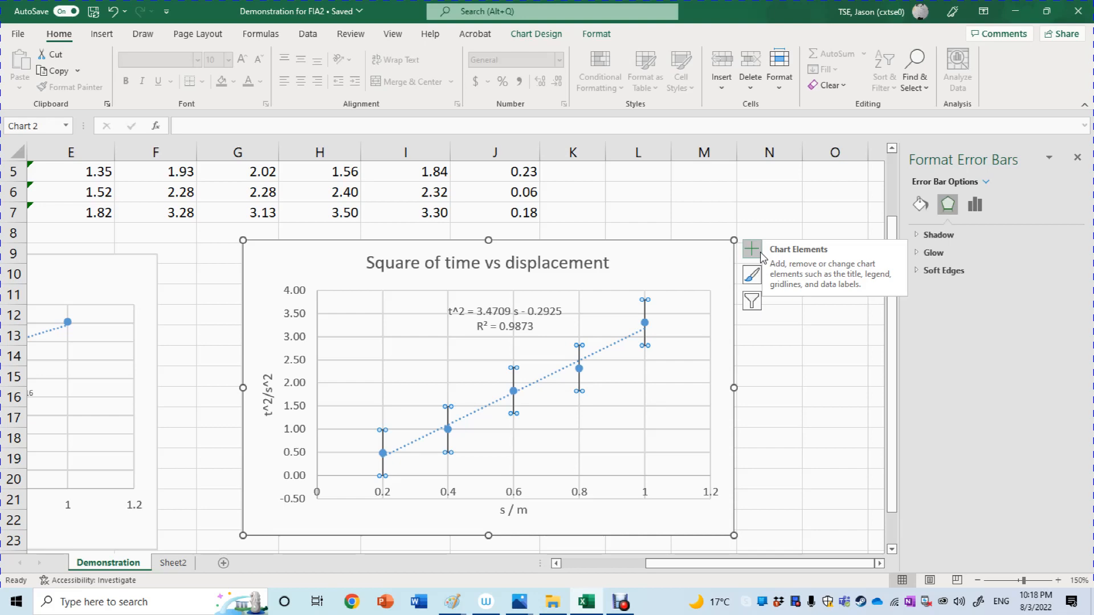
pyautogui.click(760, 253)
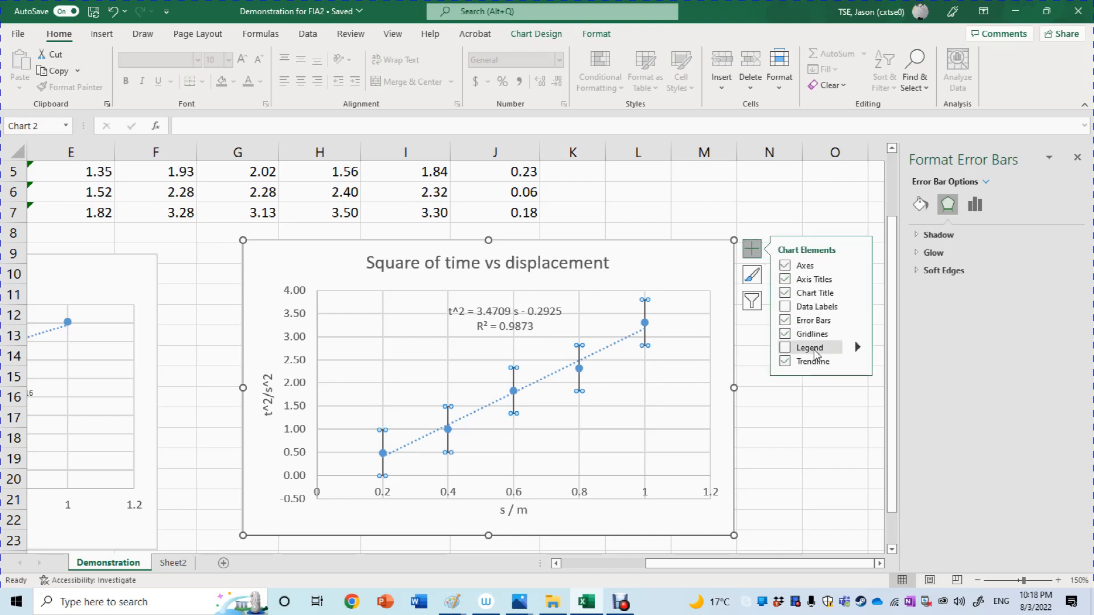
pyautogui.click(858, 320)
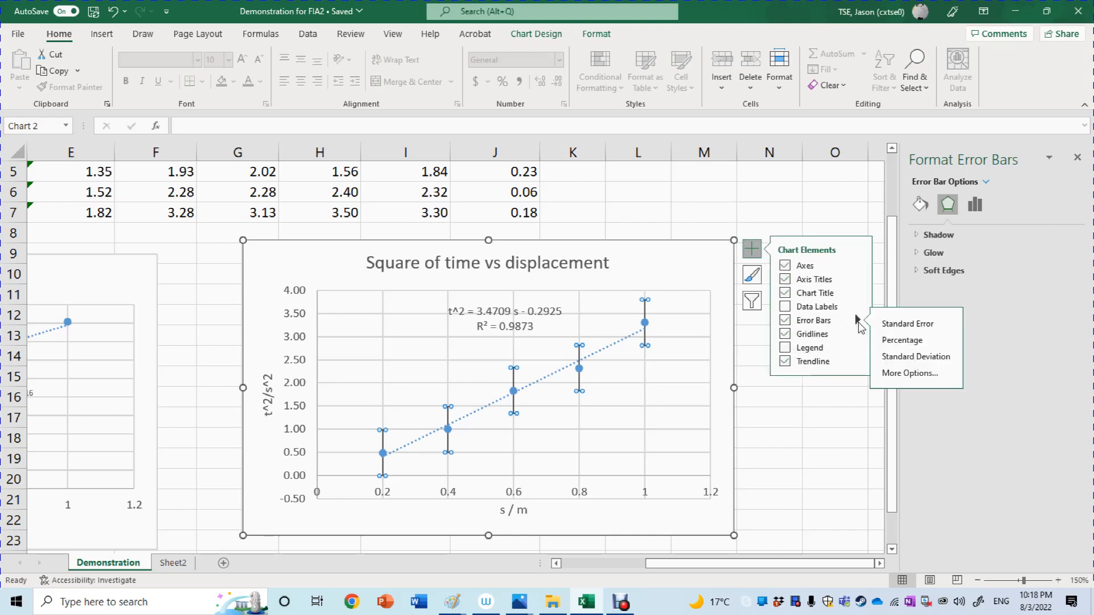
pyautogui.click(896, 374)
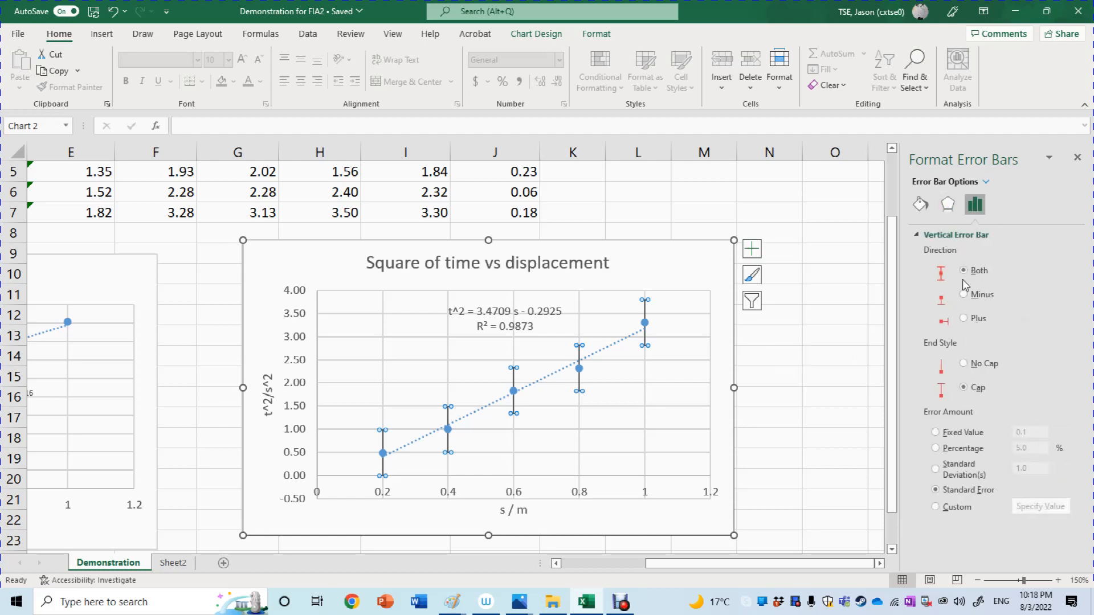
pyautogui.click(986, 182)
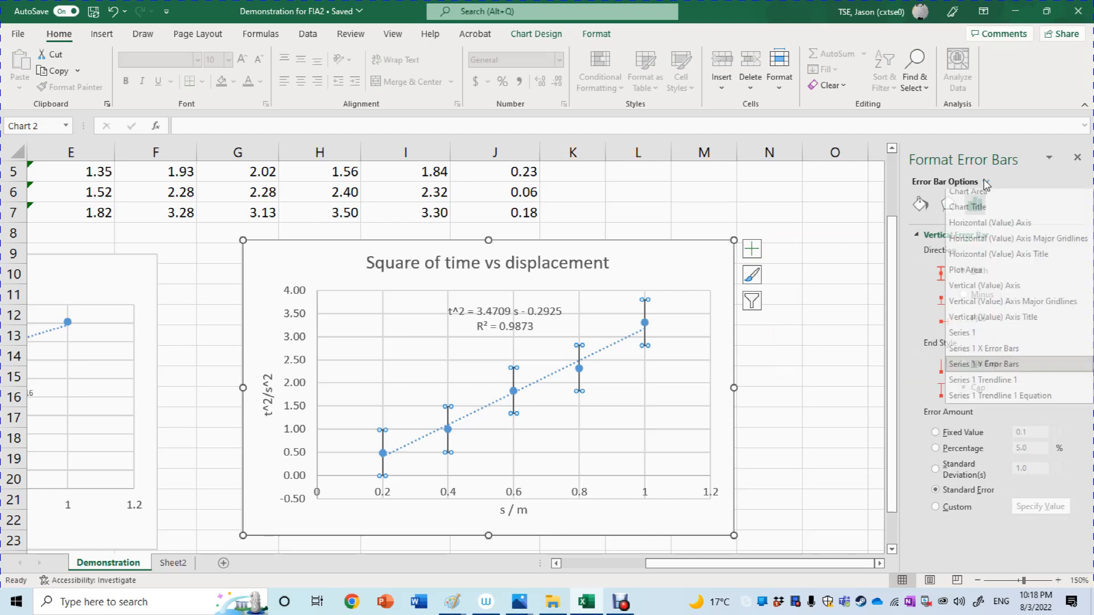
pyautogui.click(986, 182)
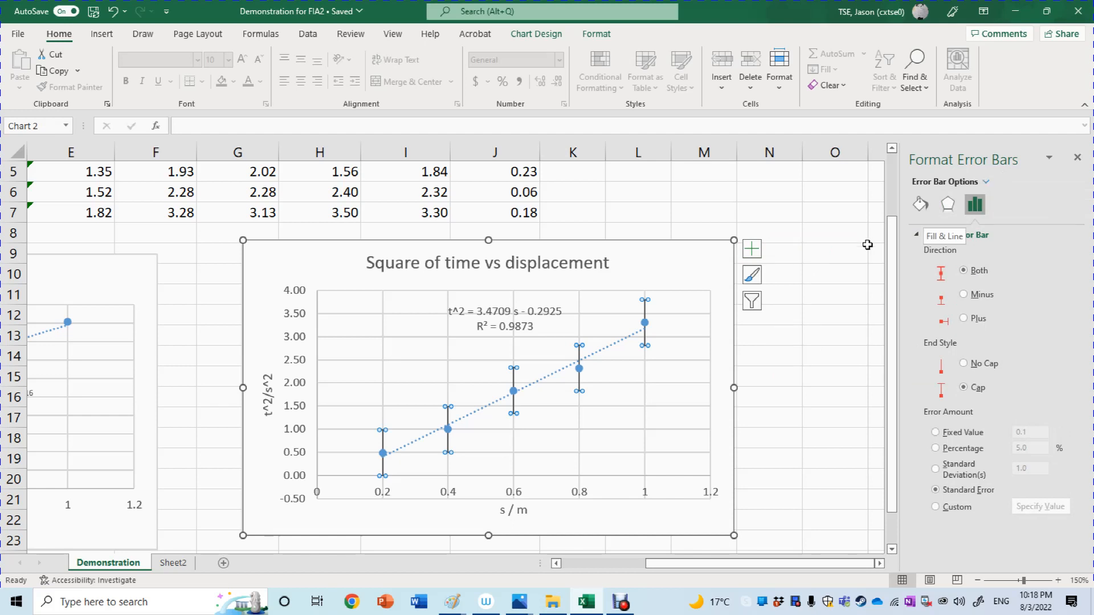
# Check the AUM of t^2 values in the table and switch the vertical error bars' error amount to Custom.
pyautogui.moveTo(892, 248); pyautogui.dragTo(893, 179)
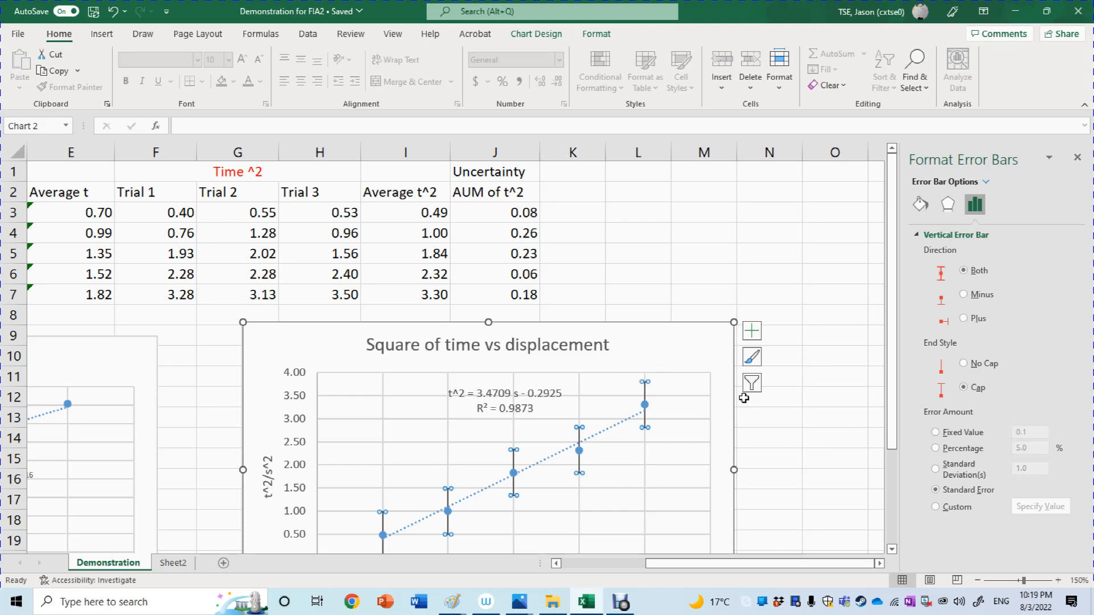
pyautogui.moveTo(890, 444); pyautogui.dragTo(917, 517)
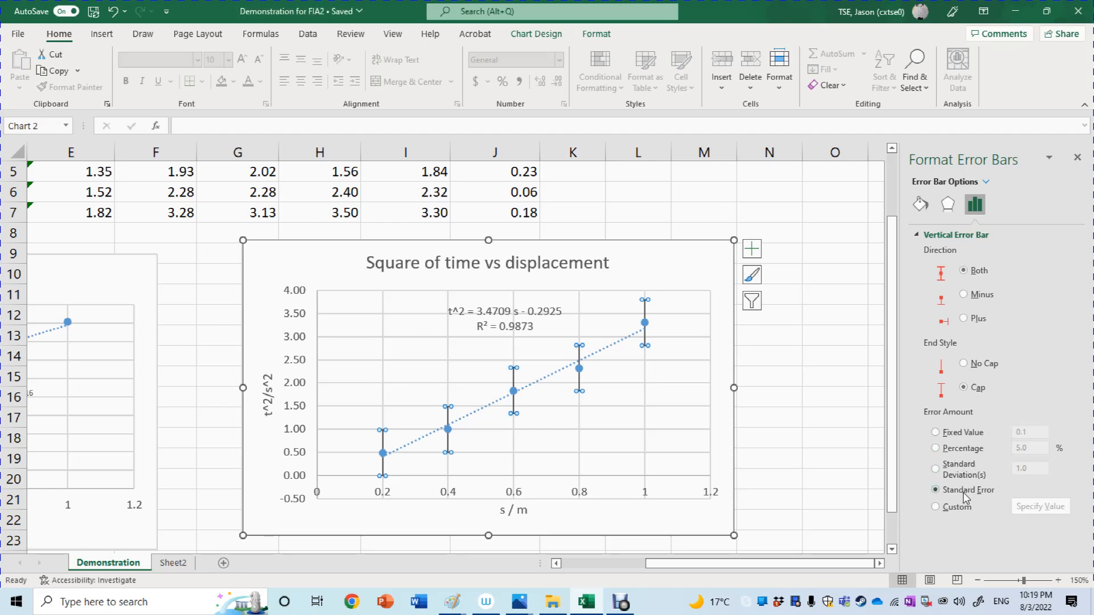
pyautogui.click(955, 507)
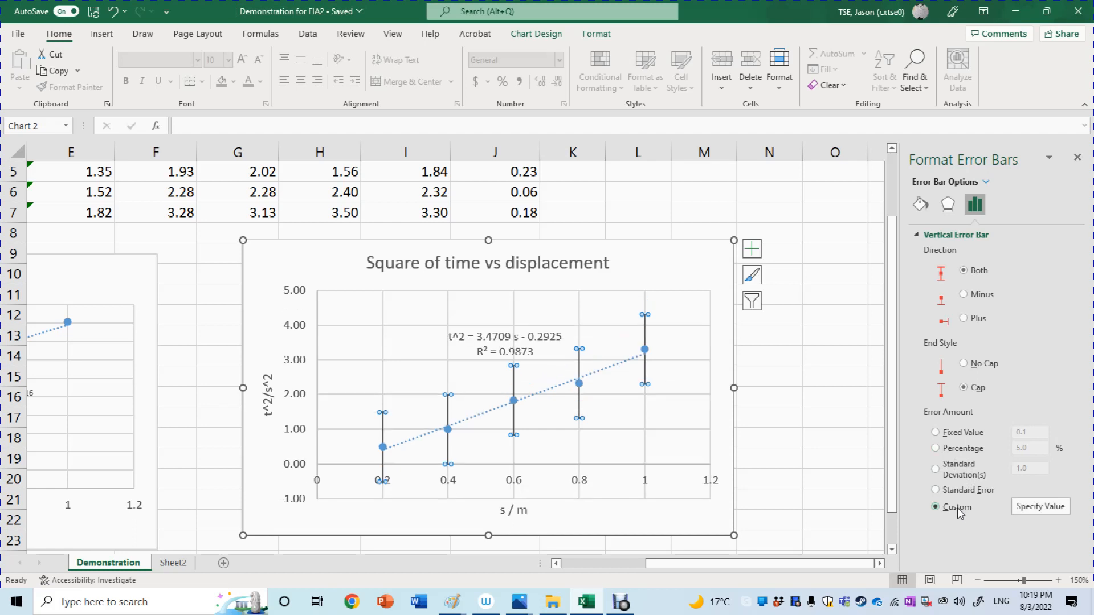
pyautogui.click(1040, 506)
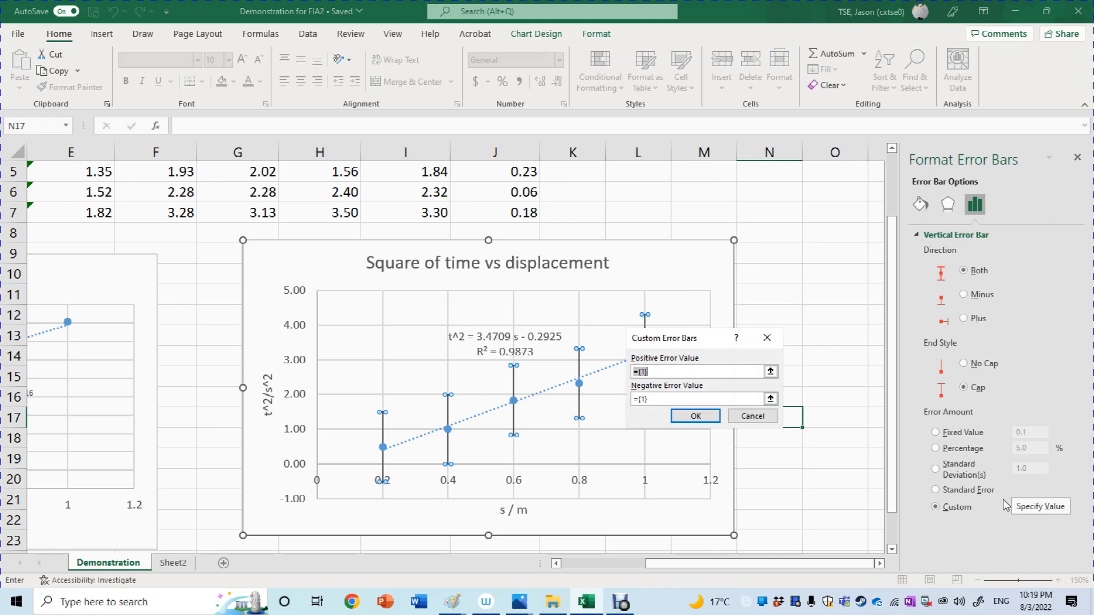
pyautogui.moveTo(893, 464); pyautogui.dragTo(894, 384)
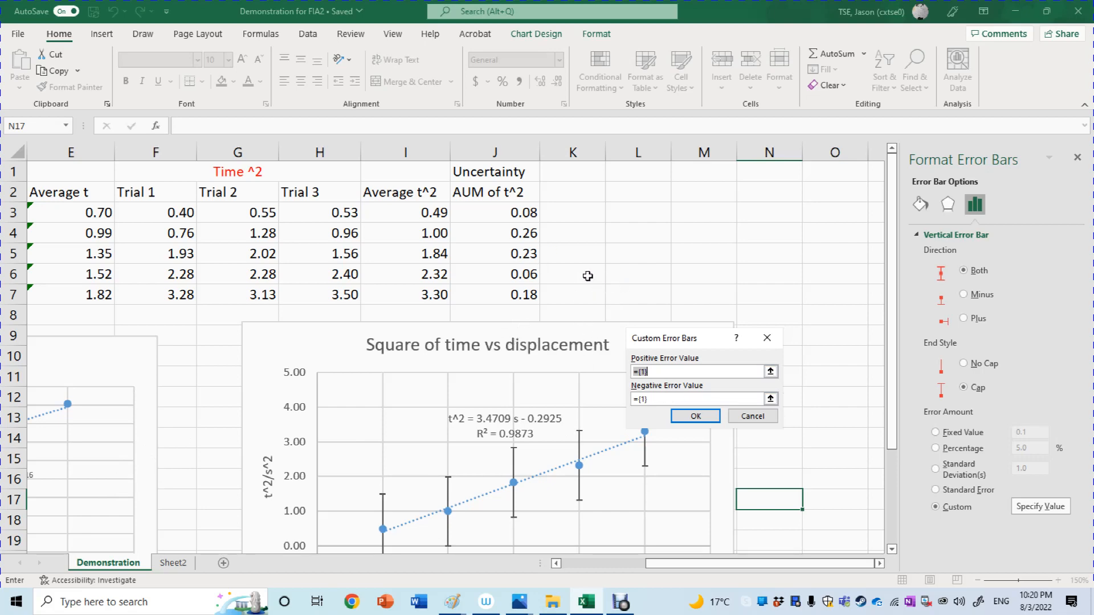
pyautogui.moveTo(524, 212); pyautogui.dragTo(515, 295)
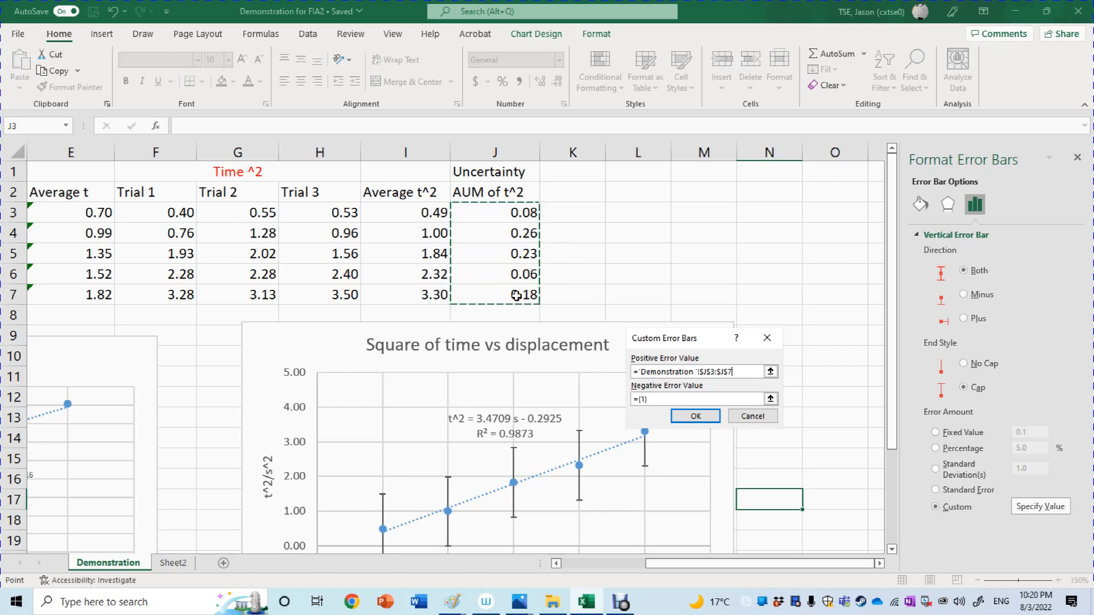
pyautogui.moveTo(651, 401); pyautogui.dragTo(630, 402)
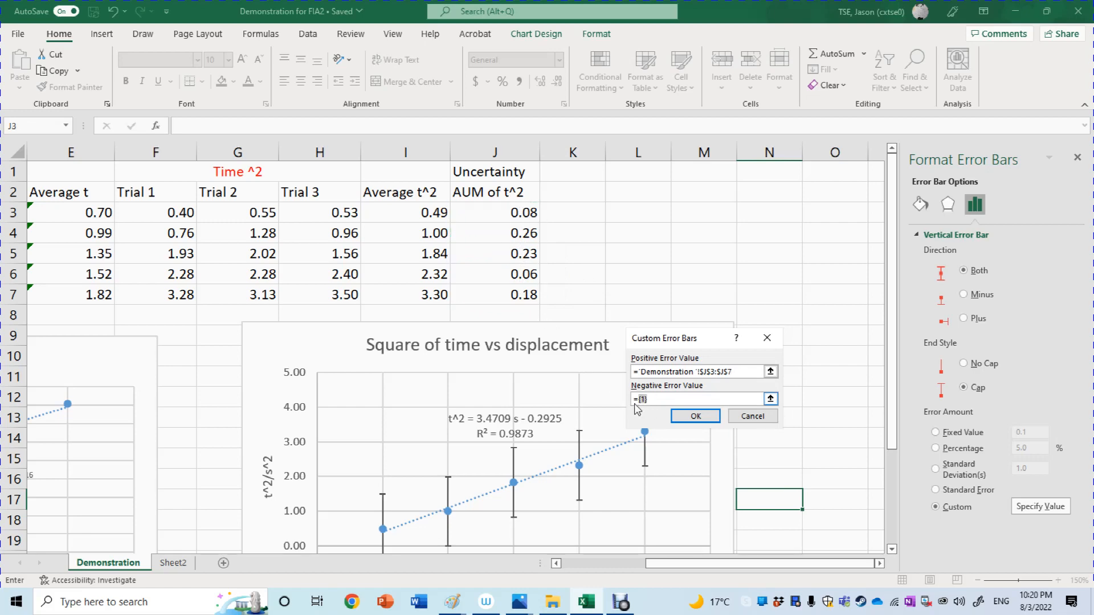
pyautogui.press('End')
pyautogui.write('+')
pyautogui.moveTo(527, 216); pyautogui.dragTo(527, 294)
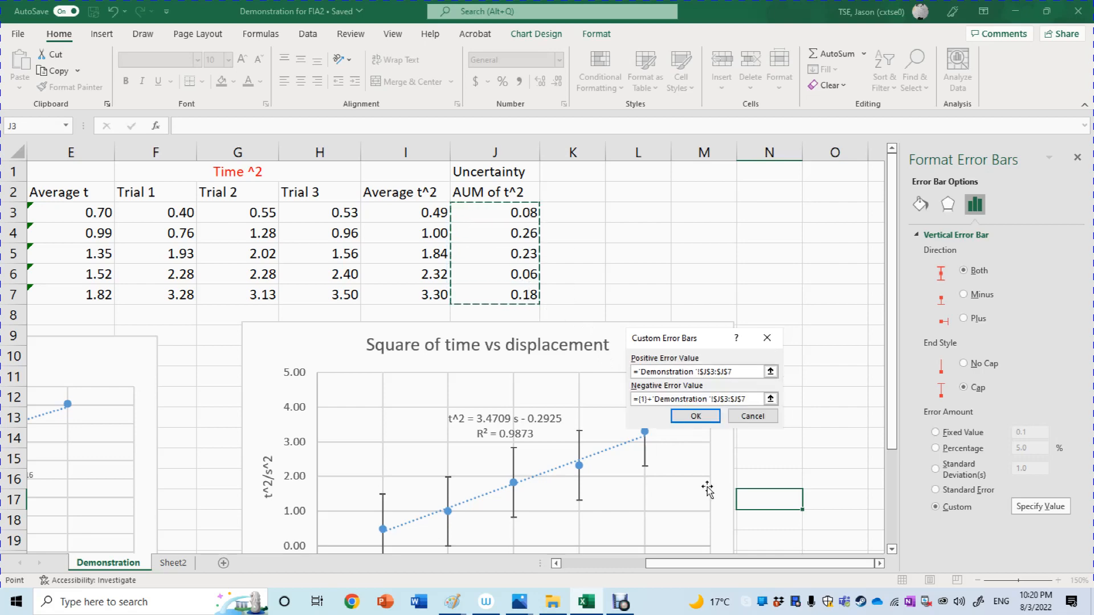
pyautogui.click(708, 422)
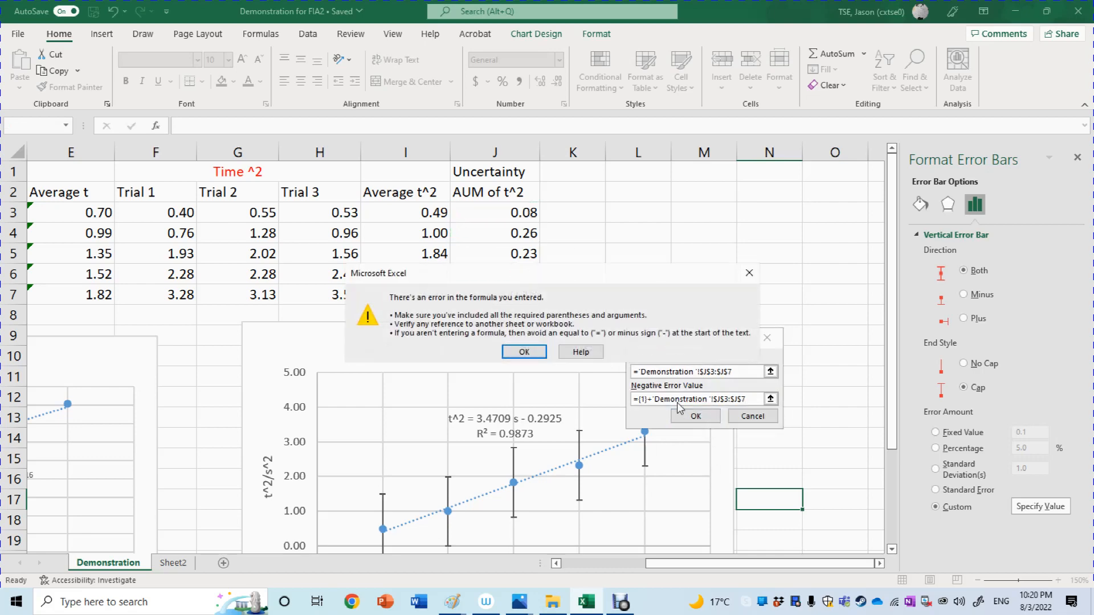
pyautogui.click(749, 273)
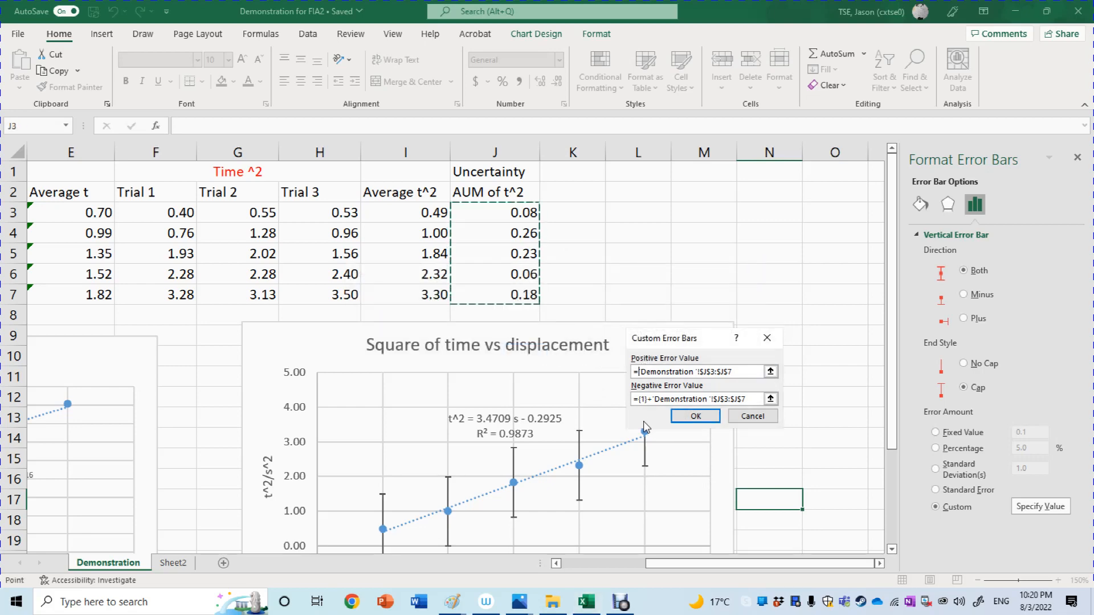
pyautogui.click(644, 399)
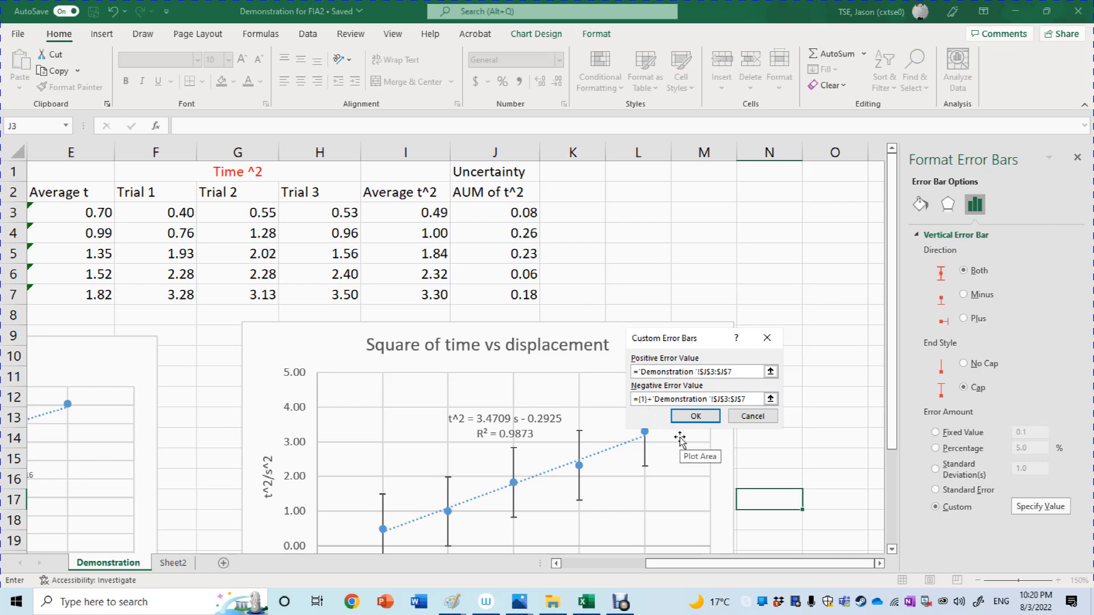
pyautogui.write('+')
pyautogui.press('Right')
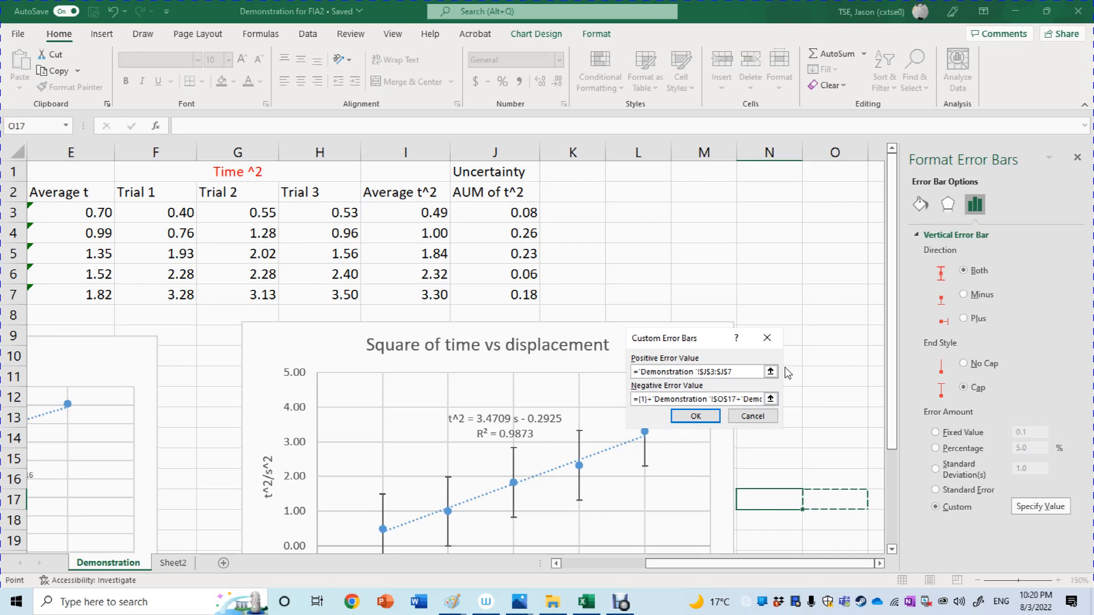
pyautogui.click(766, 338)
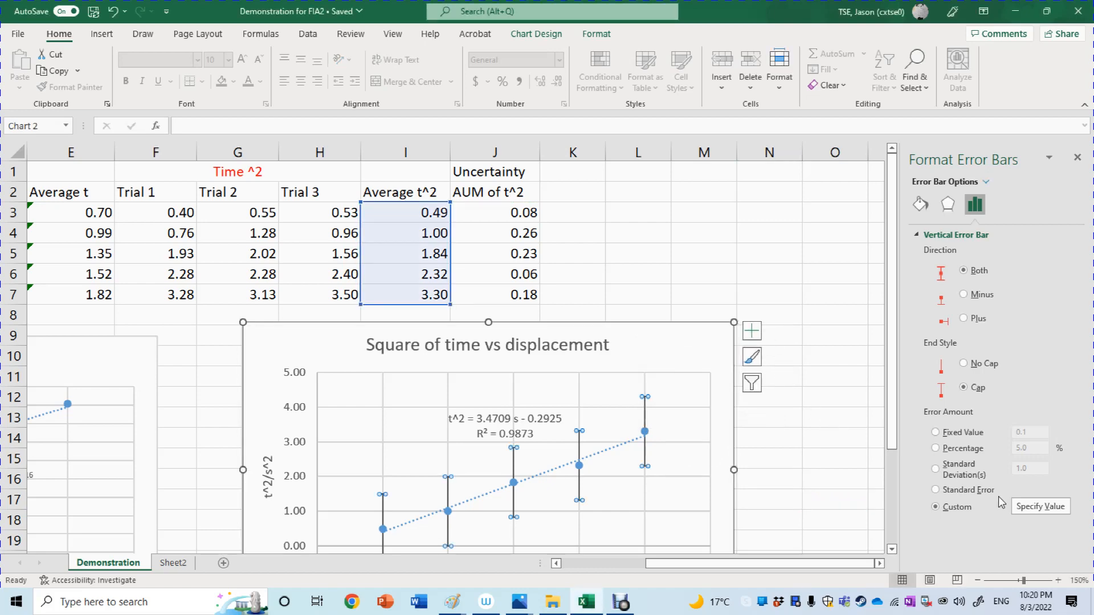
# Specify the AUM of t^2 cells J3:J7 as both the positive and negative custom error values of the vertical error bars.
pyautogui.click(1027, 506)
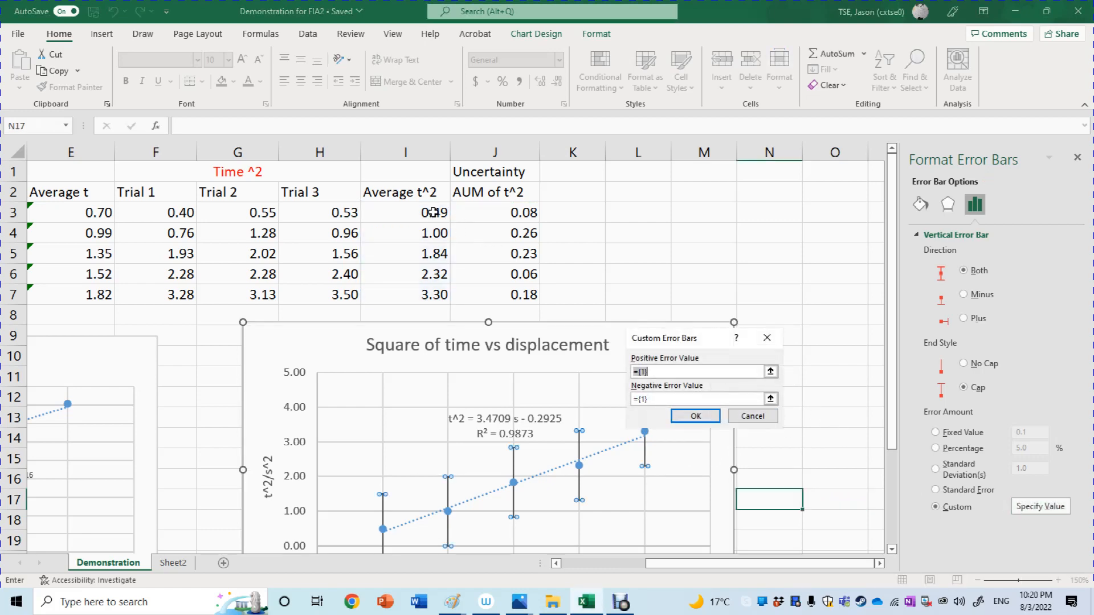
pyautogui.moveTo(499, 209); pyautogui.dragTo(498, 289)
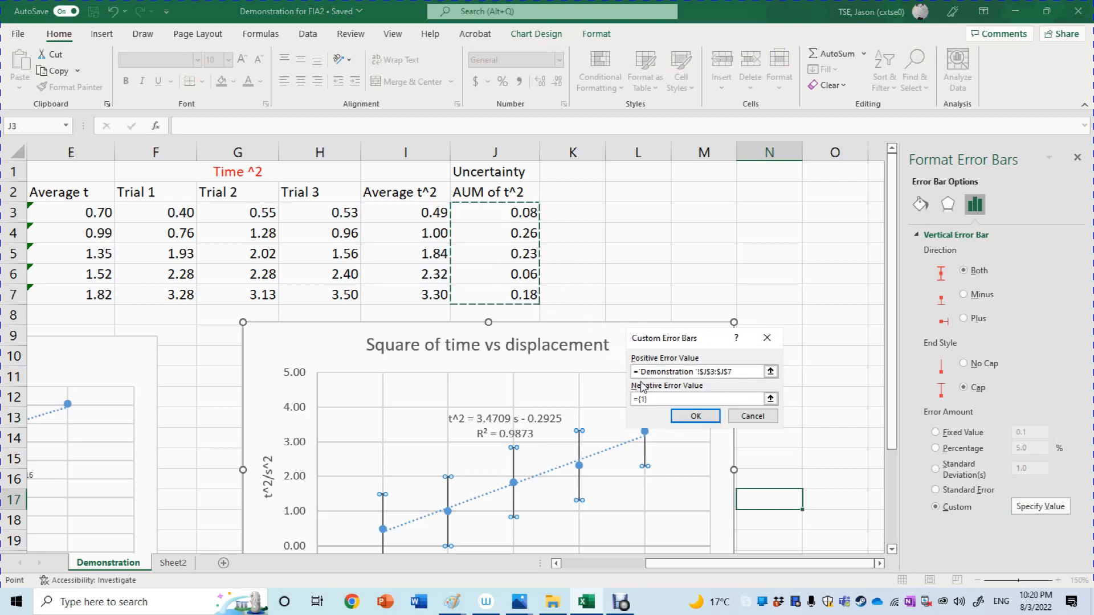
pyautogui.moveTo(661, 402); pyautogui.dragTo(627, 403)
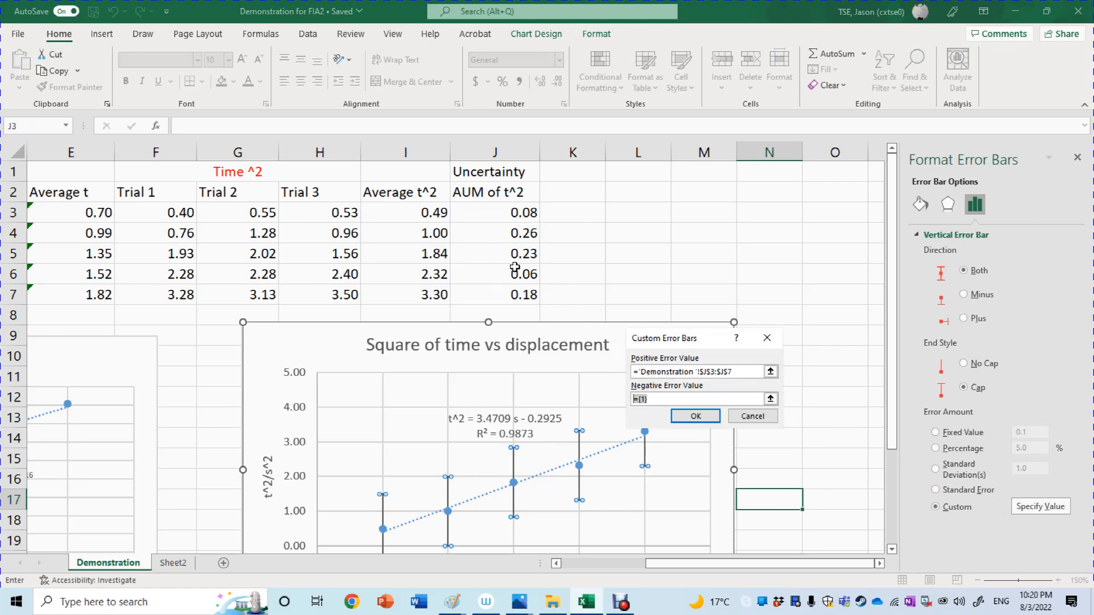
pyautogui.moveTo(491, 215); pyautogui.dragTo(491, 234)
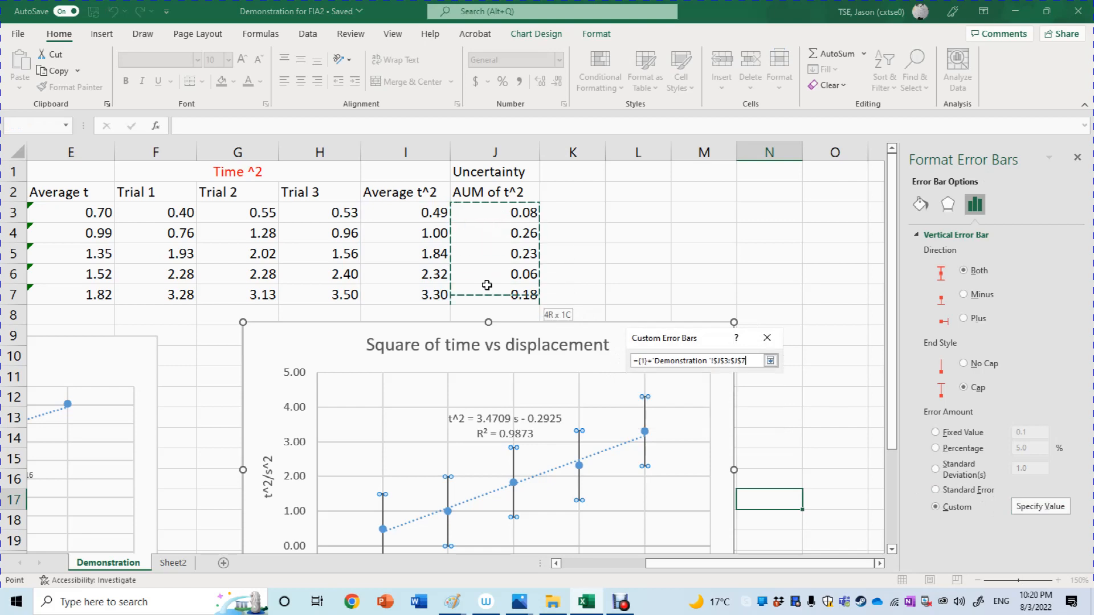
pyautogui.moveTo(484, 296); pyautogui.dragTo(487, 300)
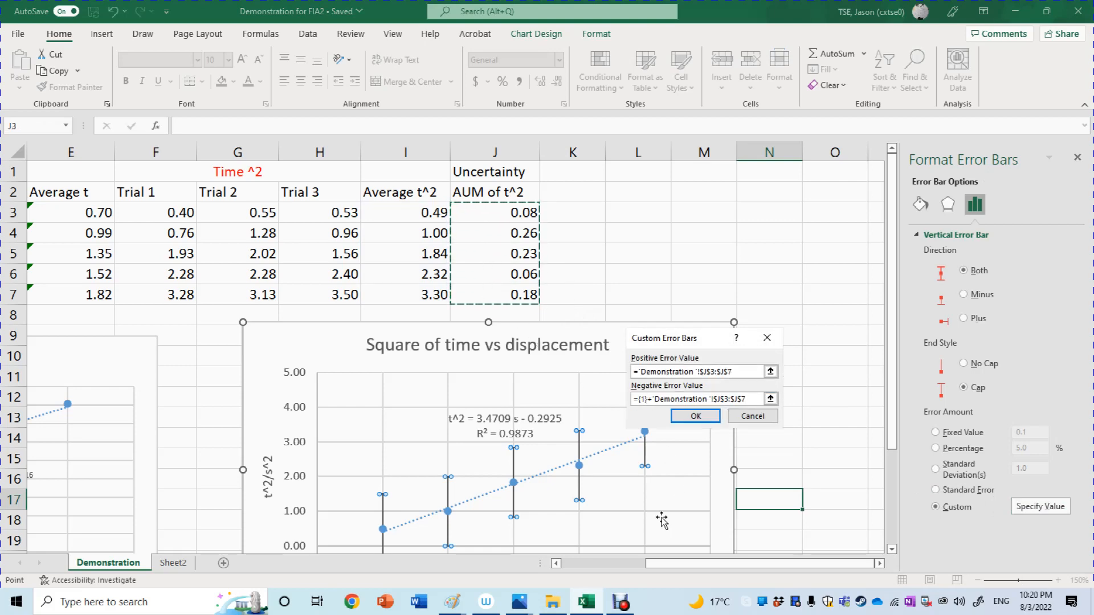
pyautogui.press('BackSpace')
pyautogui.press('BackSpace')
pyautogui.press('BackSpace')
pyautogui.press('BackSpace')
pyautogui.press('BackSpace')
pyautogui.press('BackSpace')
pyautogui.press('BackSpace')
pyautogui.press('BackSpace')
pyautogui.press('BackSpace')
pyautogui.press('BackSpace')
pyautogui.press('BackSpace')
pyautogui.press('BackSpace')
pyautogui.press('BackSpace')
pyautogui.press('BackSpace')
pyautogui.press('BackSpace')
pyautogui.press('BackSpace')
pyautogui.press('BackSpace')
pyautogui.press('BackSpace')
pyautogui.press('BackSpace')
pyautogui.press('BackSpace')
pyautogui.press('BackSpace')
pyautogui.press('BackSpace')
pyautogui.press('BackSpace')
pyautogui.press('BackSpace')
pyautogui.press('BackSpace')
pyautogui.press('BackSpace')
pyautogui.press('BackSpace')
pyautogui.press('BackSpace')
pyautogui.press('BackSpace')
pyautogui.press('BackSpace')
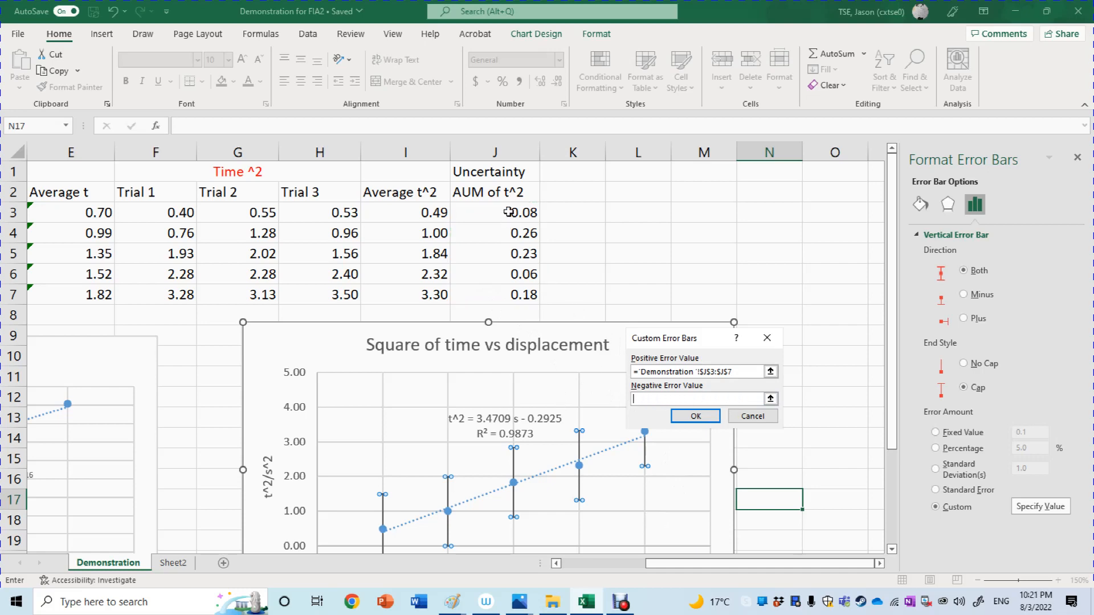
pyautogui.moveTo(508, 222); pyautogui.dragTo(496, 289)
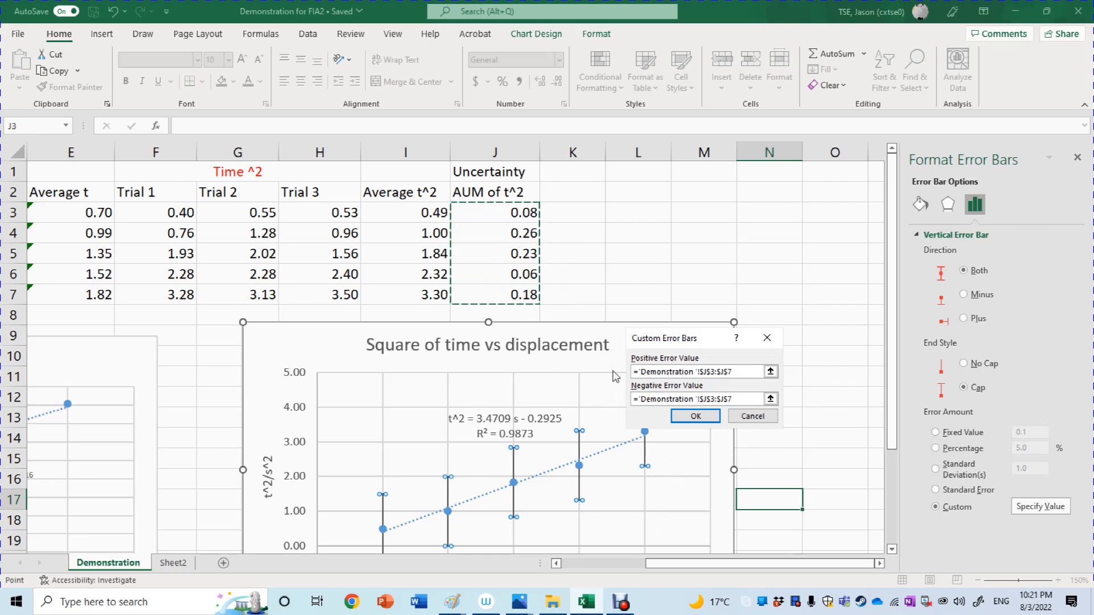
pyautogui.click(691, 419)
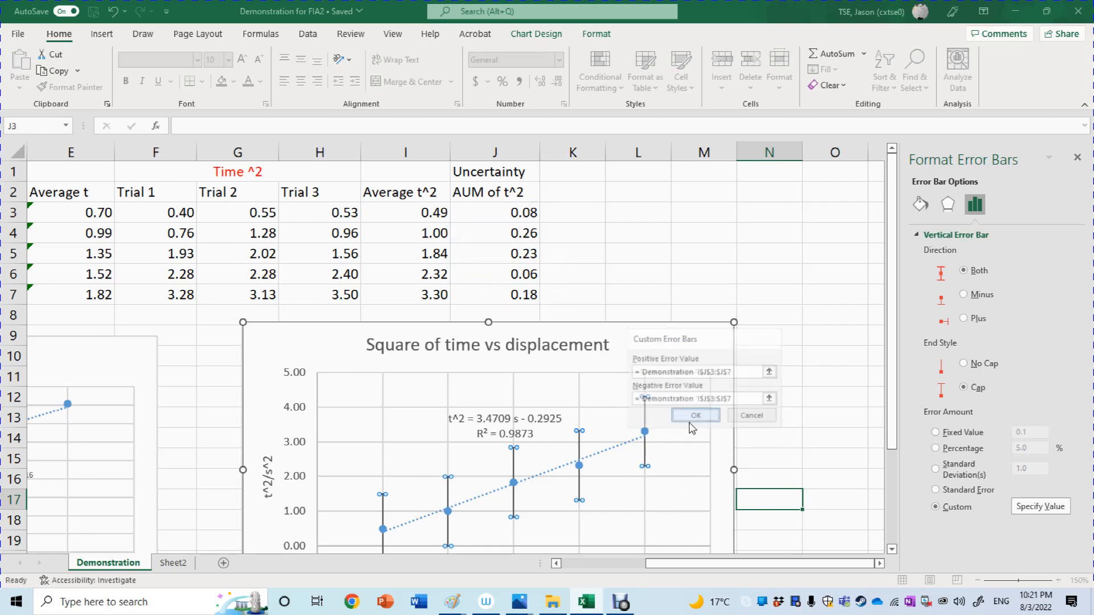
# Check the first AUM of t^2 cell and reopen the custom error values of the chart's vertical error bars.
pyautogui.click(894, 466)
pyautogui.moveTo(892, 466); pyautogui.dragTo(922, 230)
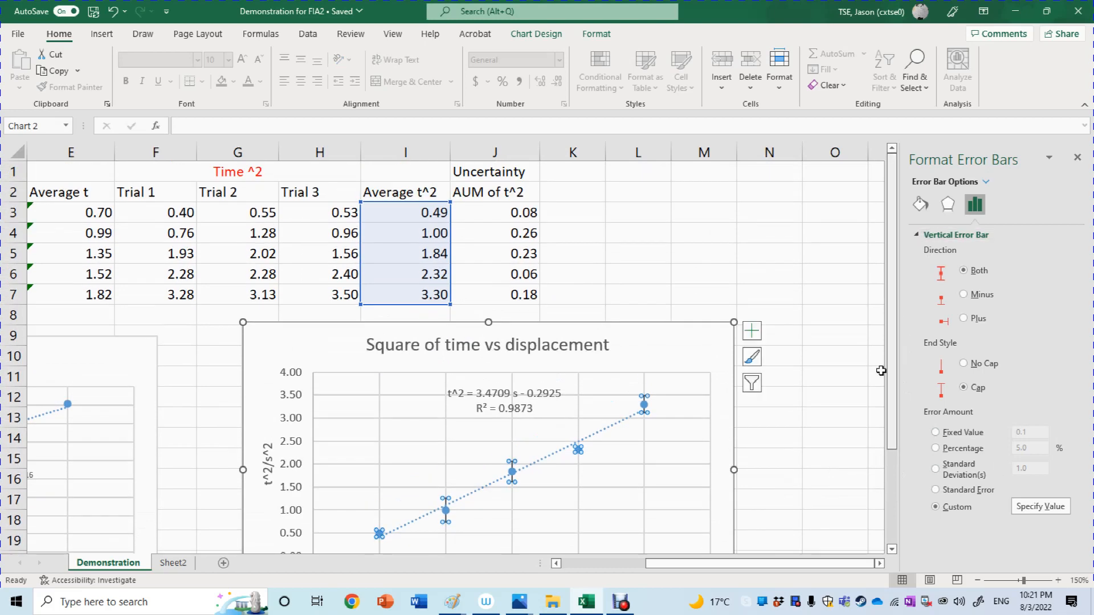
pyautogui.click(530, 209)
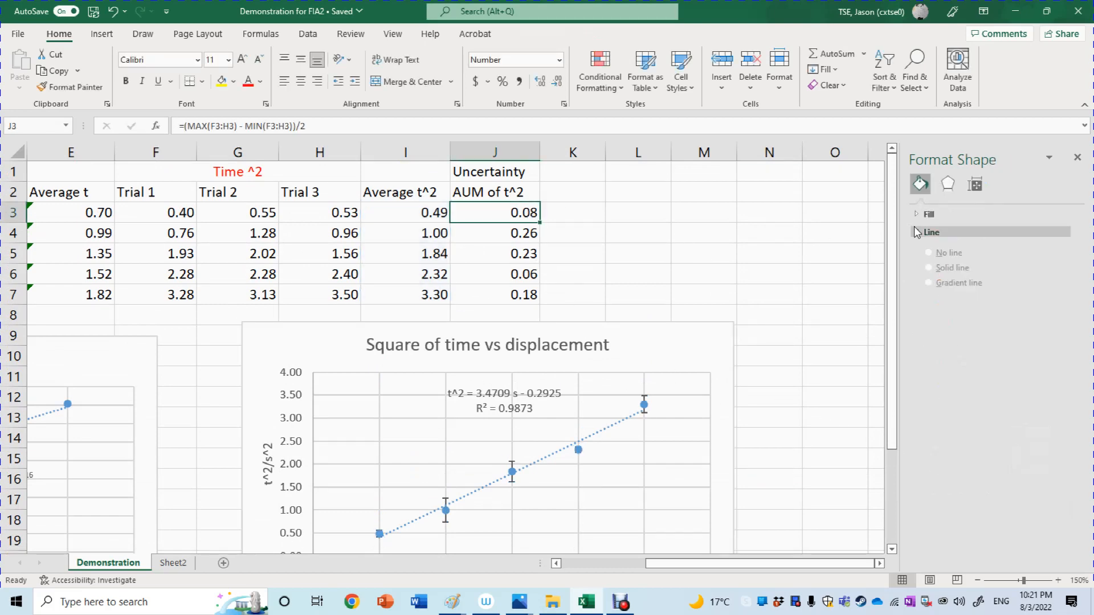
pyautogui.click(644, 402)
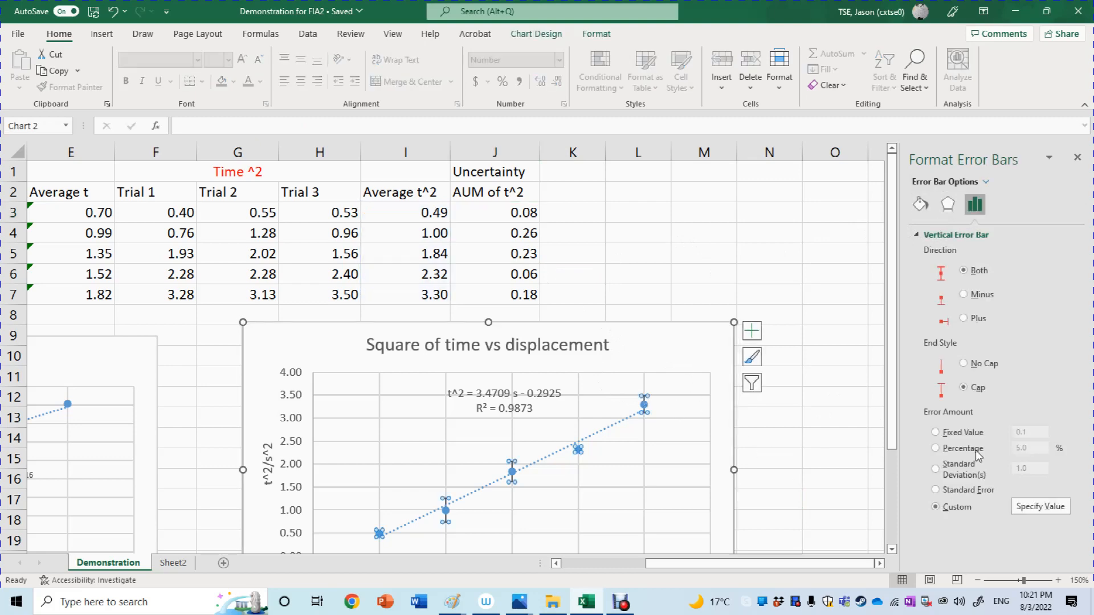
pyautogui.click(1056, 510)
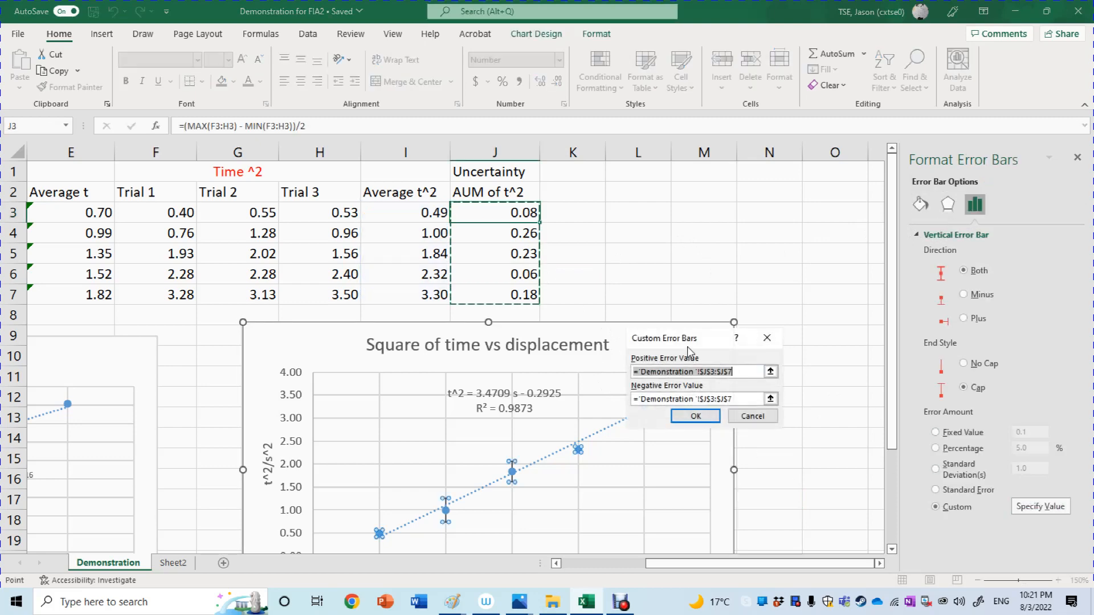
pyautogui.moveTo(694, 344); pyautogui.dragTo(735, 337)
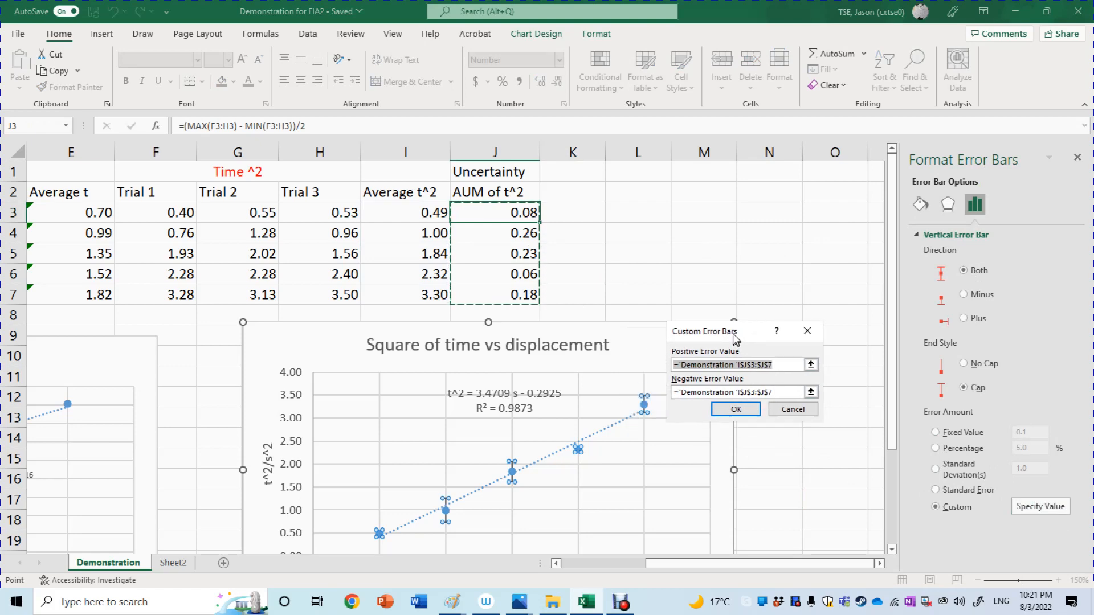
pyautogui.click(738, 391)
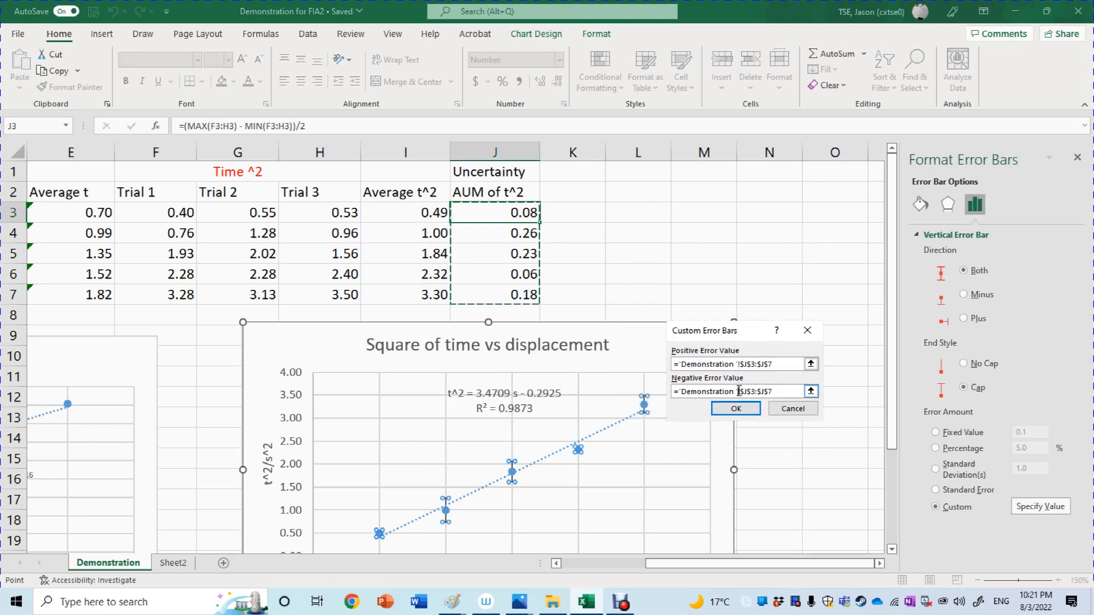
pyautogui.click(780, 393)
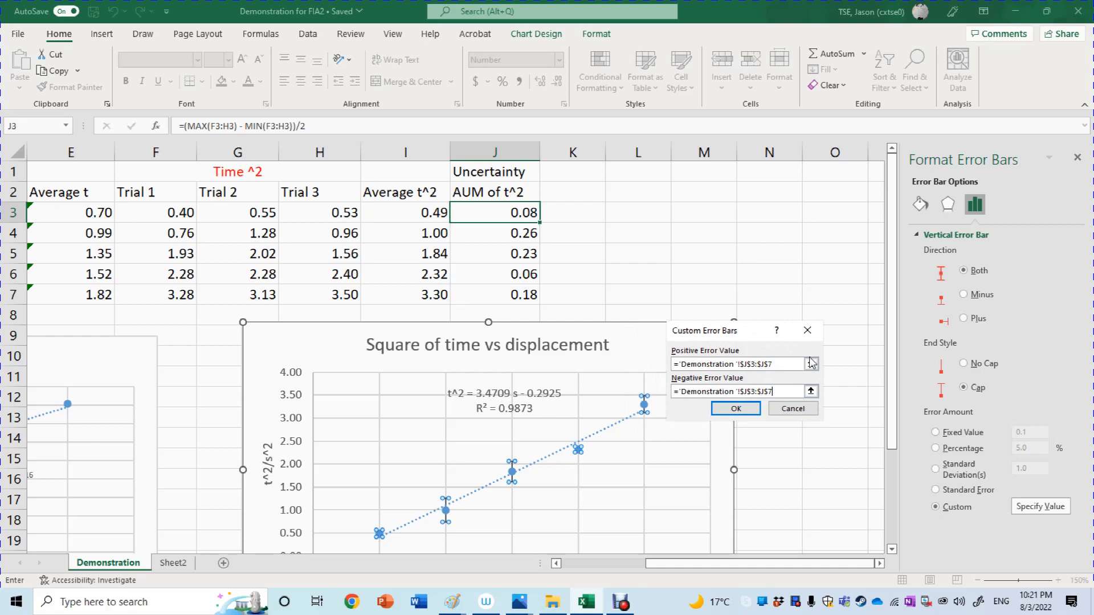
# Clear both the positive and negative custom error value ranges of the vertical error bars.
pyautogui.moveTo(782, 364); pyautogui.dragTo(604, 360)
pyautogui.press('BackSpace')
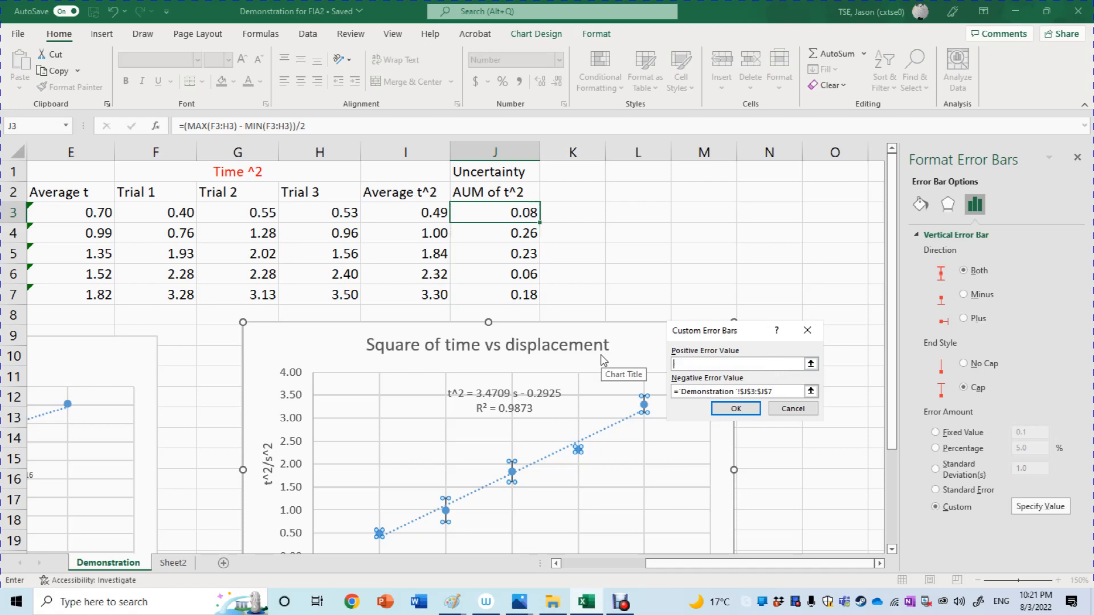
pyautogui.moveTo(777, 395); pyautogui.dragTo(644, 401)
pyautogui.press('BackSpace')
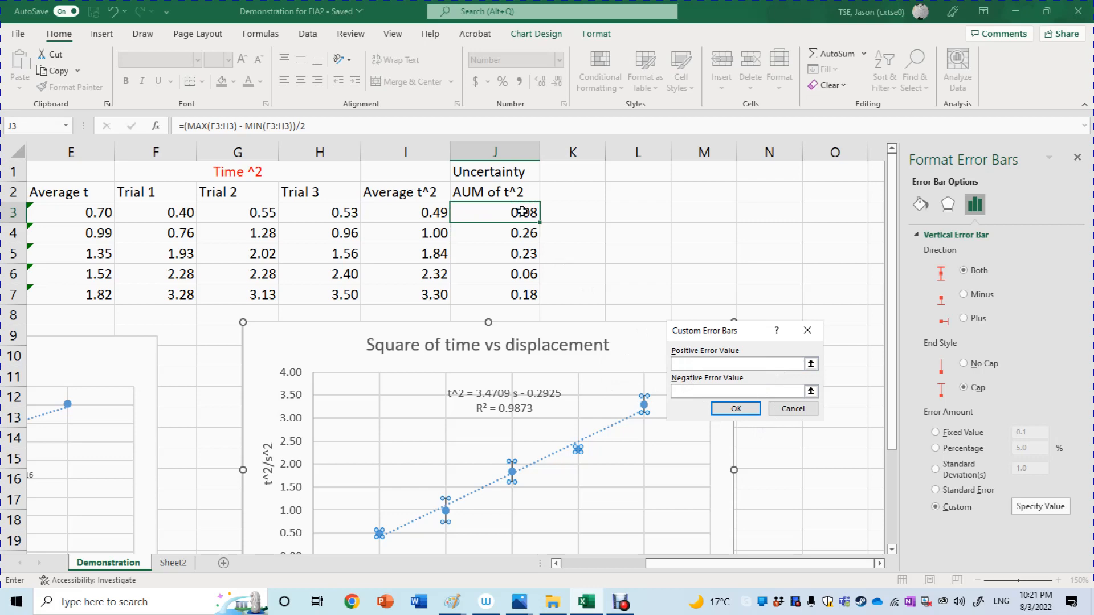
# Specify J3 together with J3:J7 as the positive error value and J3:J7 as the negative error value, and apply them.
pyautogui.click(576, 217)
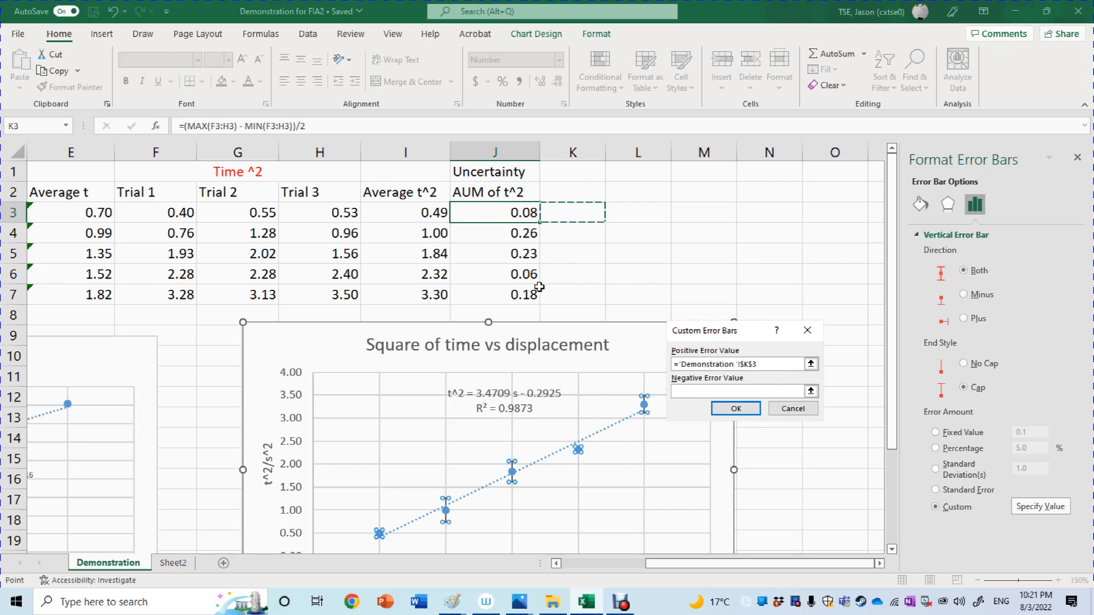
pyautogui.press('Left')
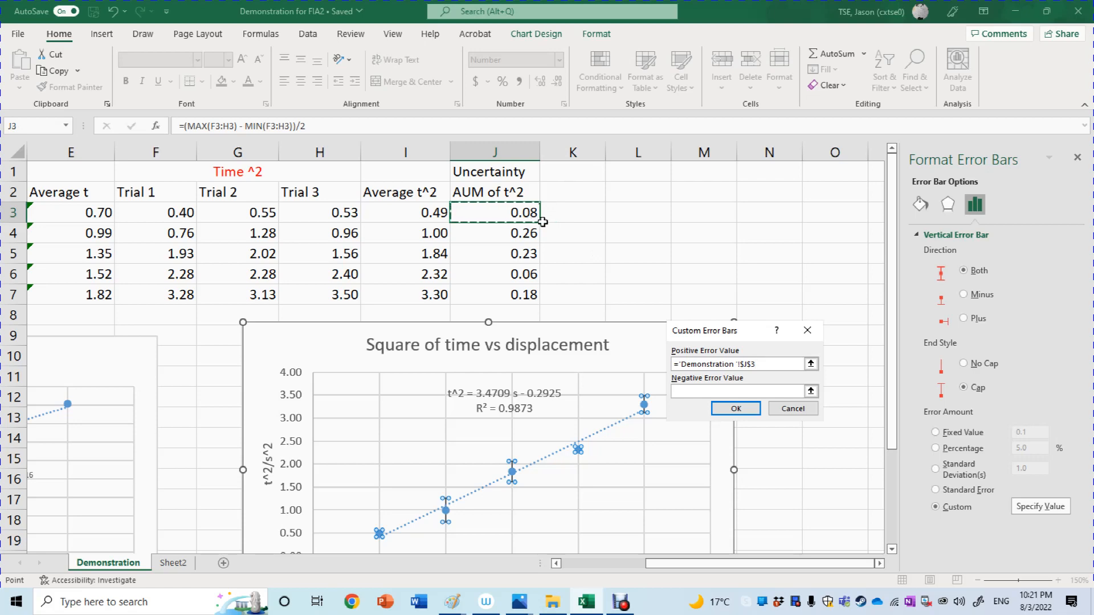
pyautogui.moveTo(540, 221); pyautogui.dragTo(513, 295)
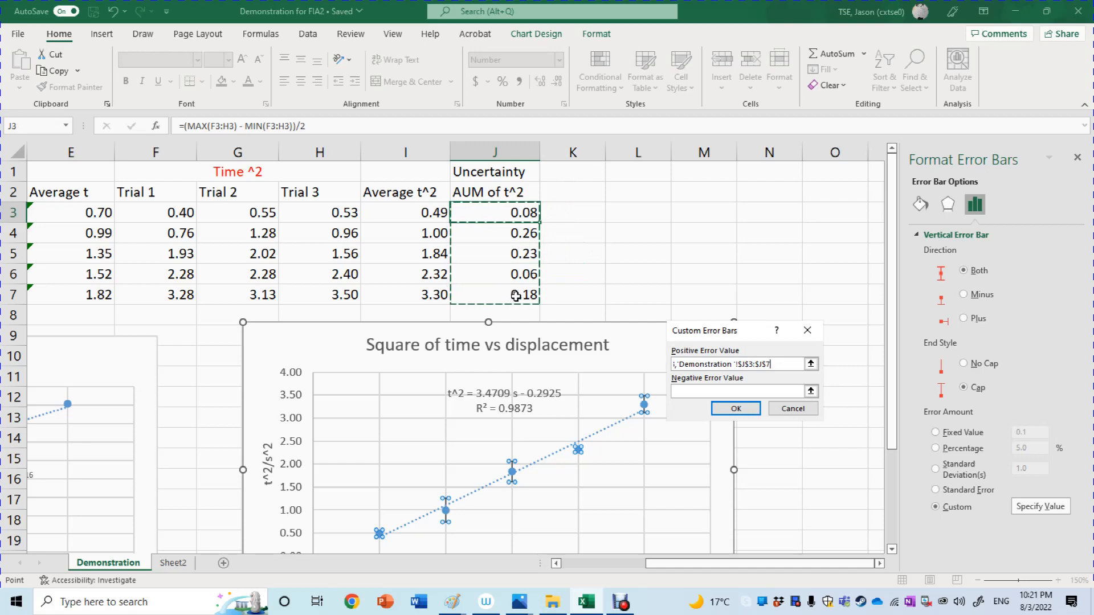
pyautogui.press('Tab')
pyautogui.press('Tab')
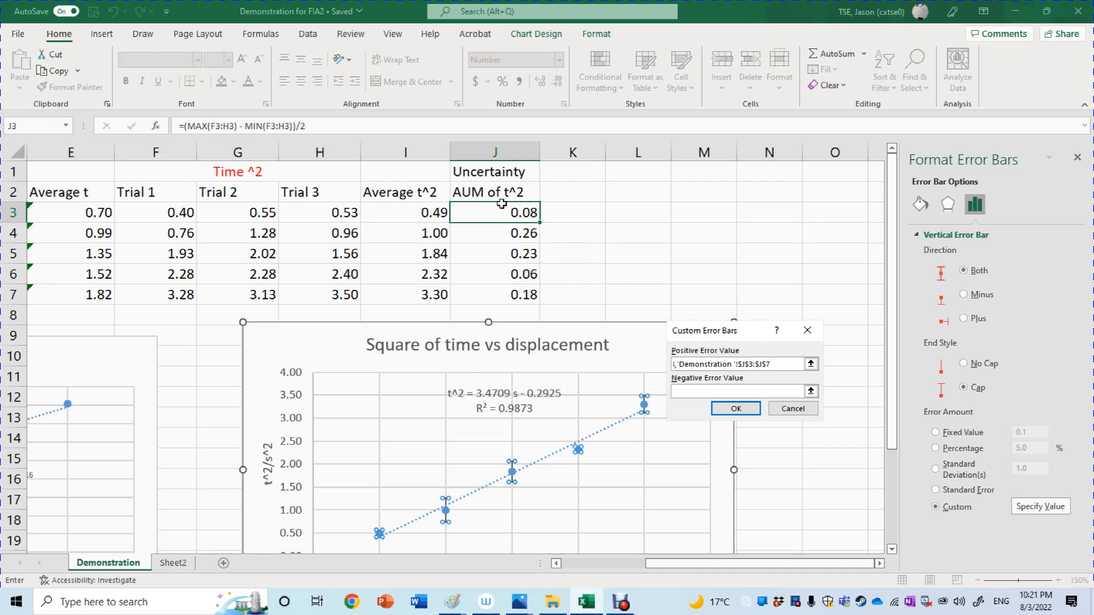
pyautogui.moveTo(501, 204); pyautogui.dragTo(500, 296)
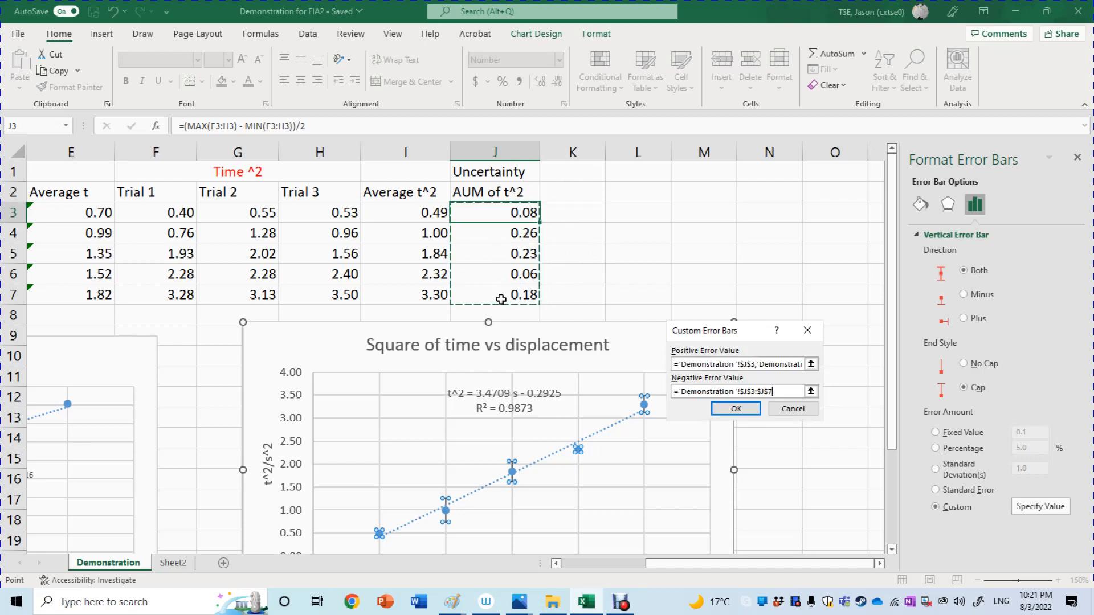
pyautogui.click(735, 409)
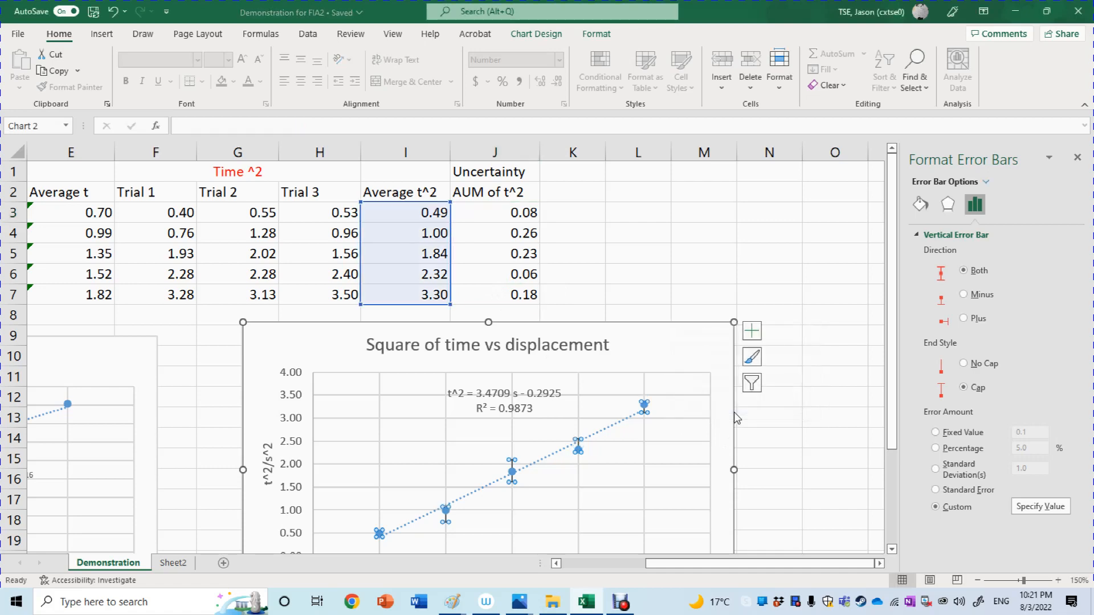
# Deselect the Square of time vs displacement chart and examine its vertical error bars against the AUM of t^2 values.
pyautogui.click(800, 412)
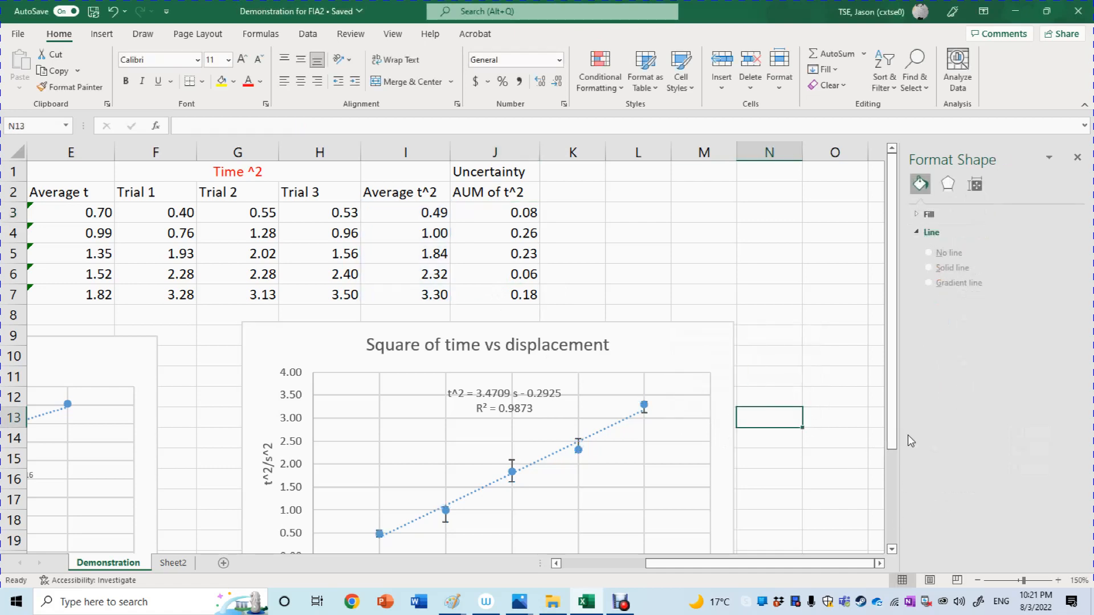
pyautogui.moveTo(890, 435); pyautogui.dragTo(892, 503)
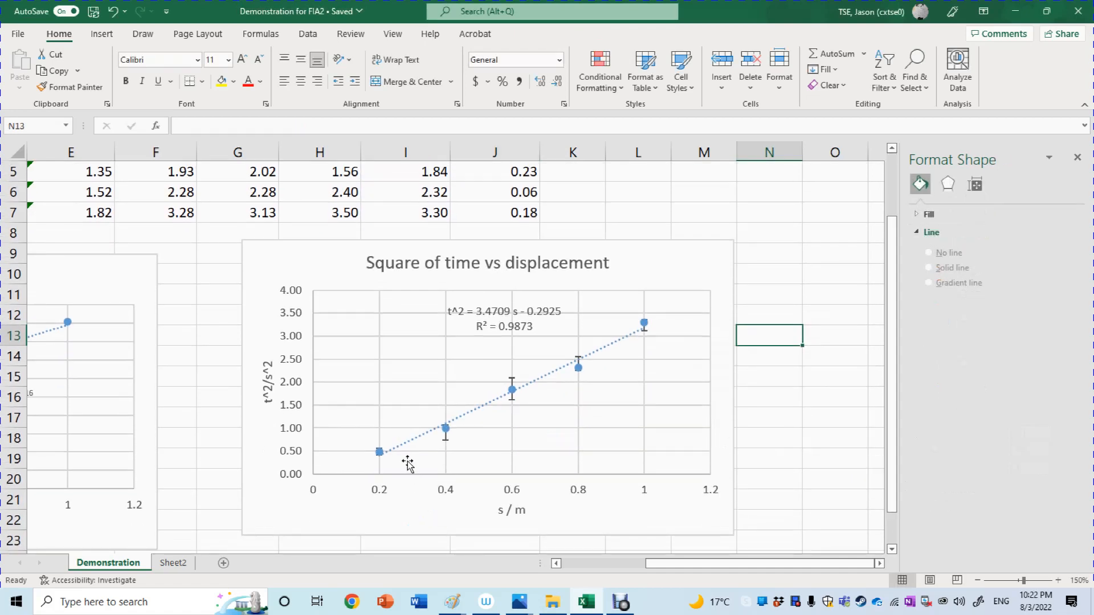
pyautogui.moveTo(892, 405); pyautogui.dragTo(892, 350)
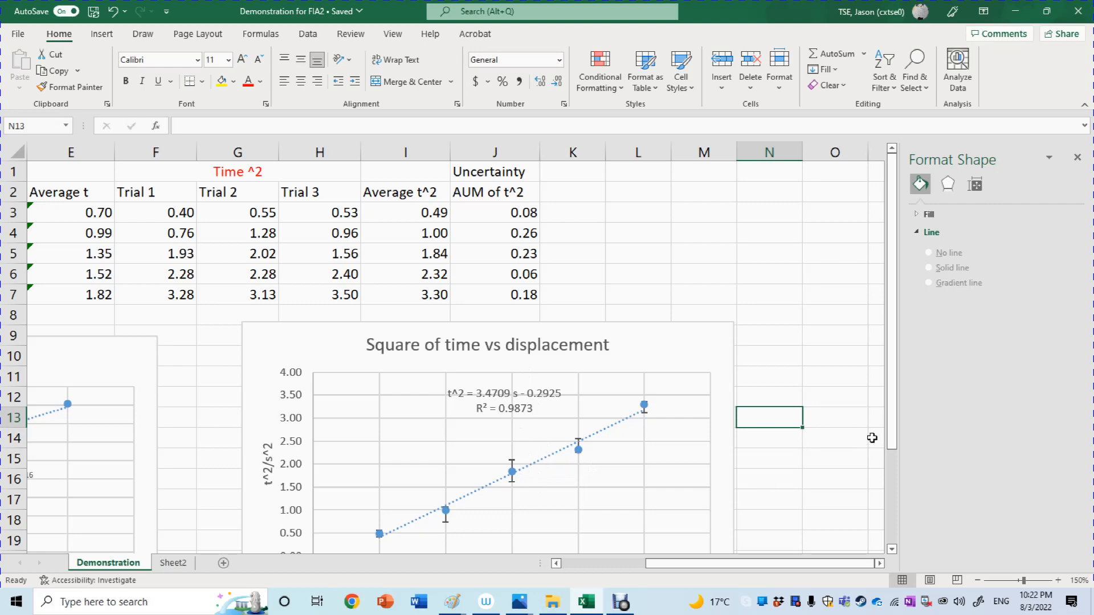
pyautogui.moveTo(897, 424); pyautogui.dragTo(891, 455)
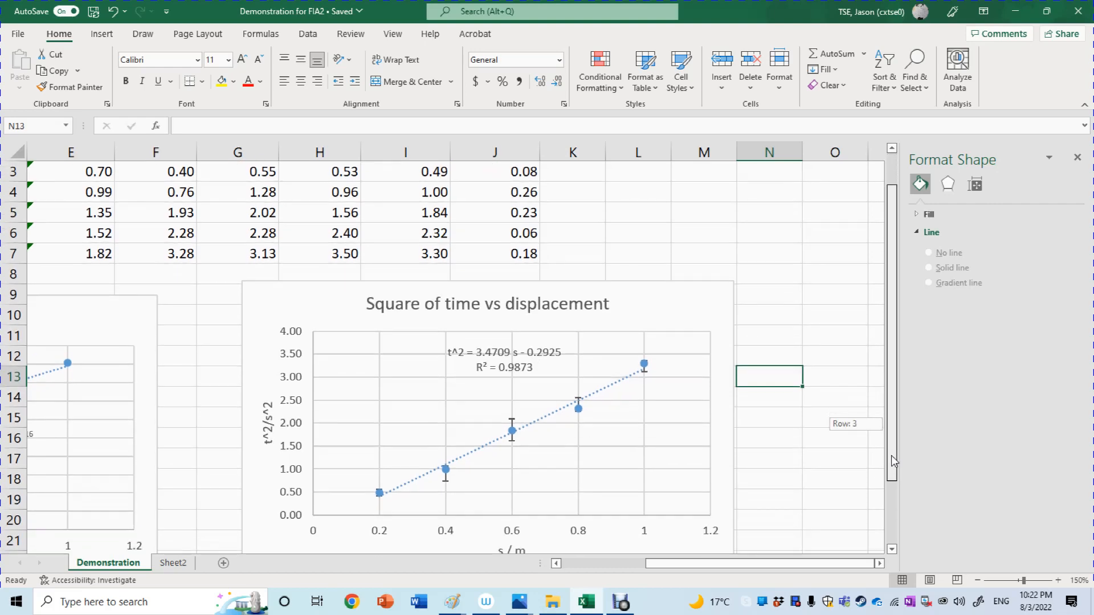
pyautogui.moveTo(891, 456); pyautogui.dragTo(891, 485)
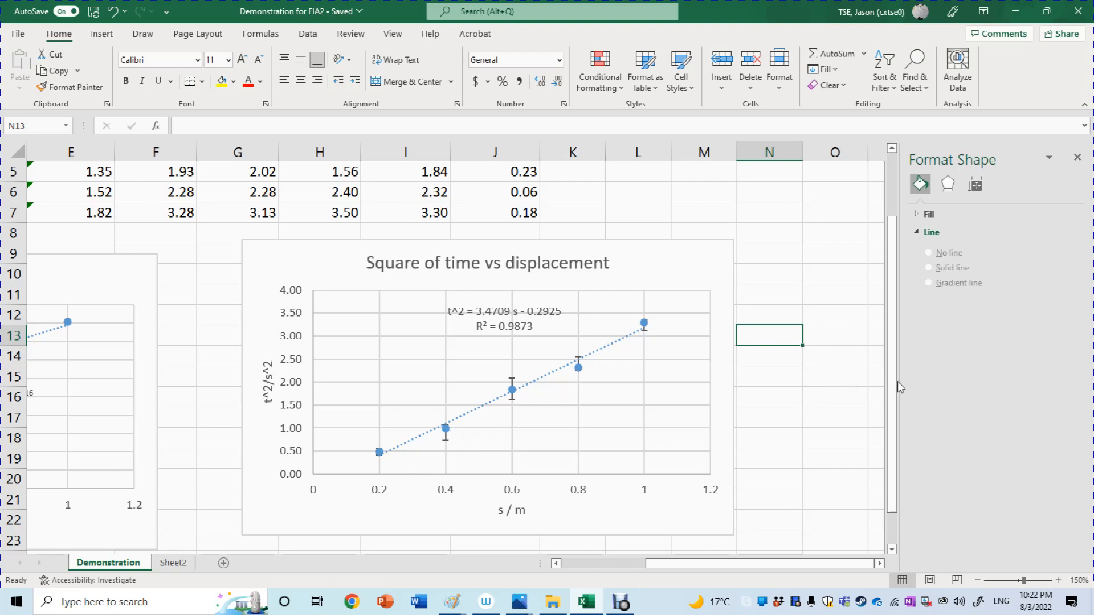
pyautogui.moveTo(895, 381); pyautogui.dragTo(893, 332)
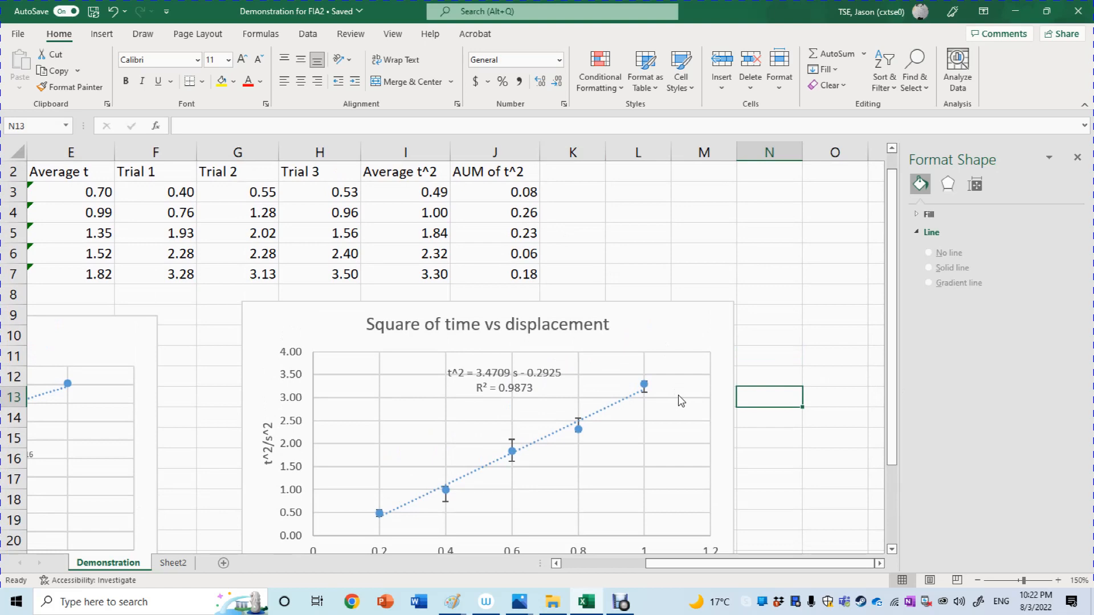
pyautogui.click(894, 497)
pyautogui.moveTo(895, 504); pyautogui.dragTo(887, 326)
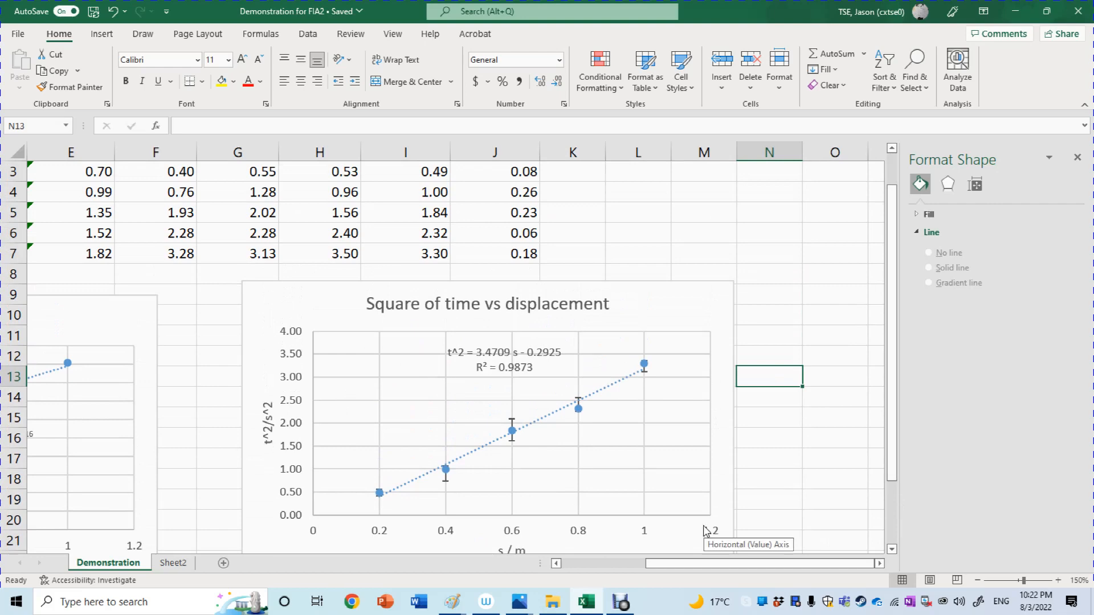
pyautogui.moveTo(700, 564); pyautogui.dragTo(789, 579)
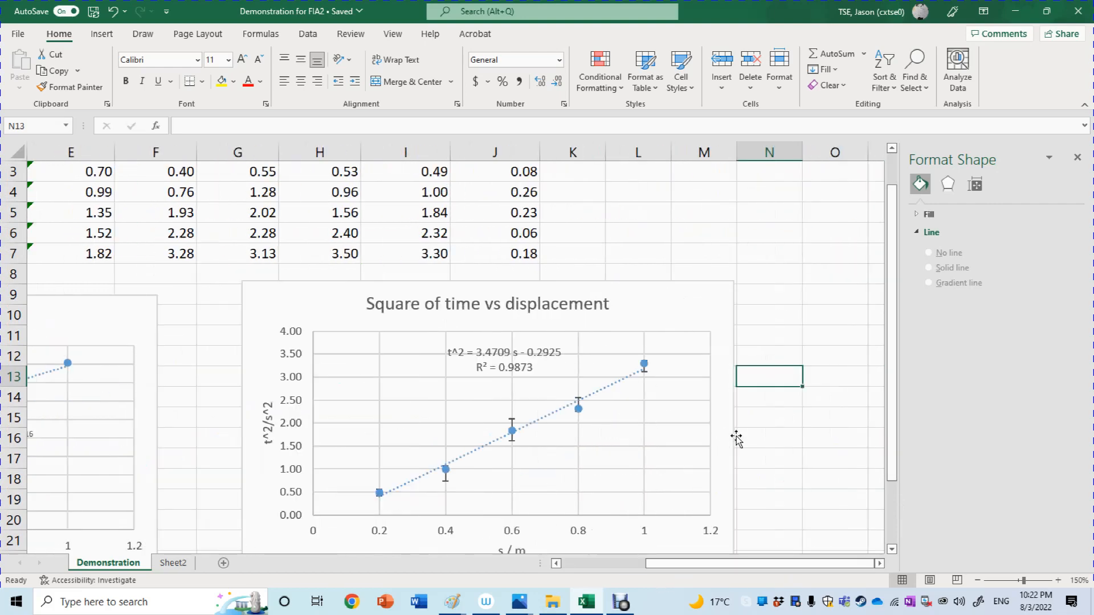